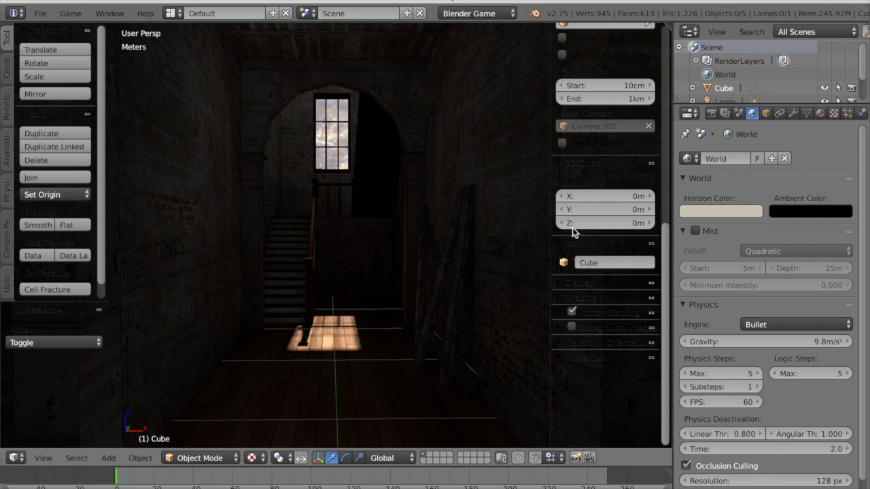
- Examine the dark hallway scene from several angles, including the arched window, the staircase and the light patch on the floor
scroll(302, 329, down, 2)
middle_drag(302, 329, 335, 333)
scroll(318, 335, down, 5)
scroll(276, 297, down, 2)
scroll(318, 319, up, 2)
middle_drag(339, 283, 437, 252)
scroll(333, 328, up, 4)
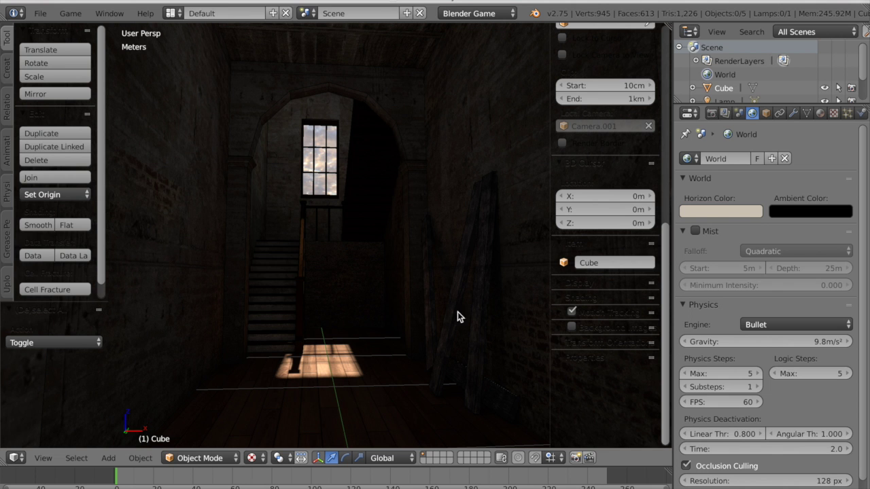
middle_drag(448, 340, 428, 331)
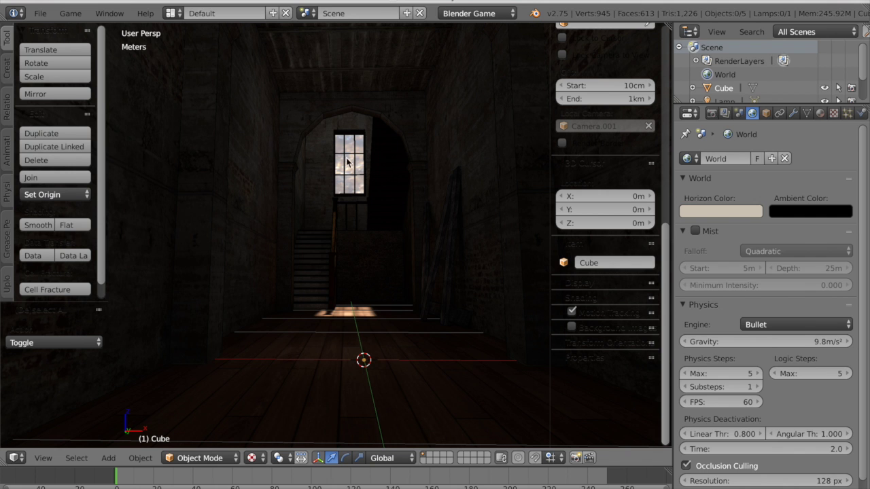
scroll(396, 256, up, 5)
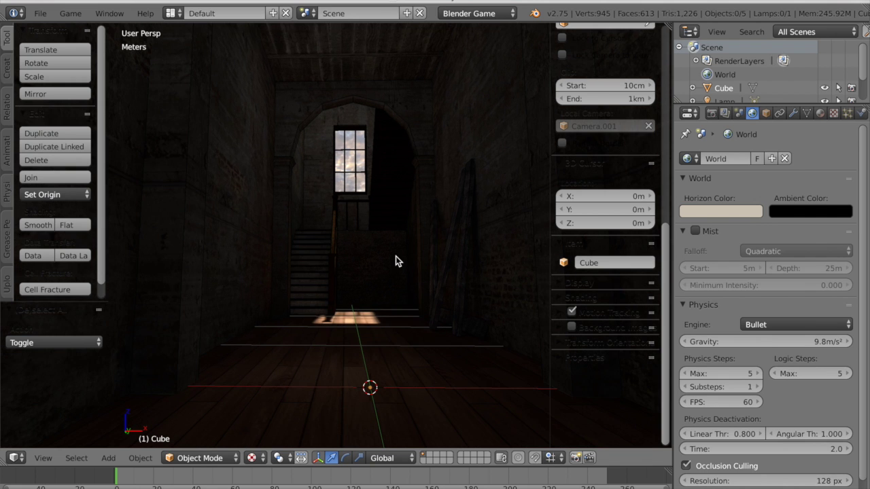
middle_drag(396, 256, 382, 262)
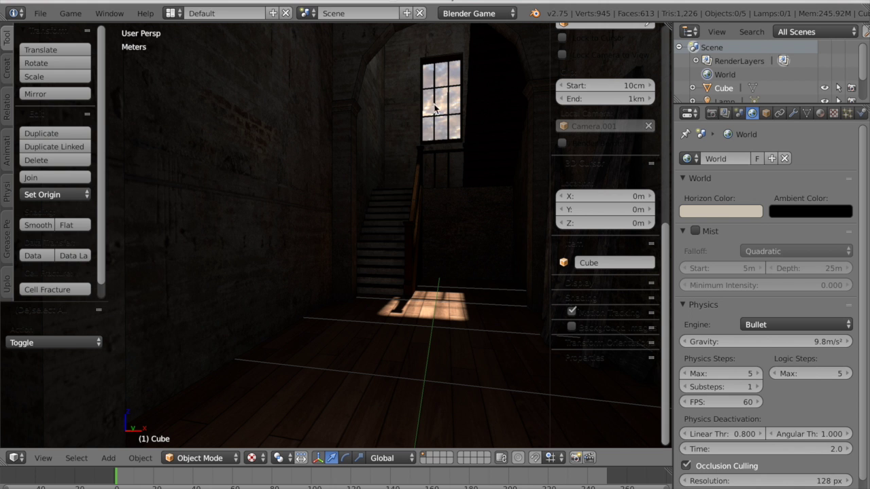
scroll(350, 250, down, 3)
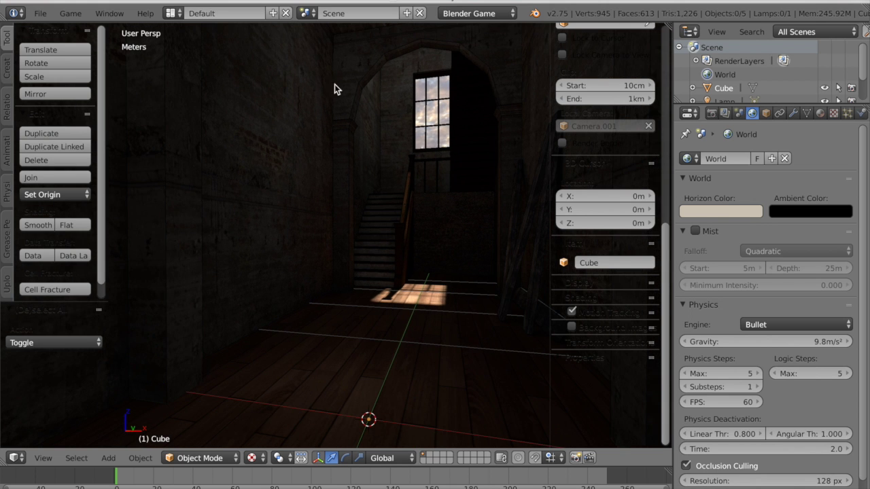
scroll(381, 188, down, 2)
middle_drag(382, 188, 418, 202)
scroll(421, 197, down, 7)
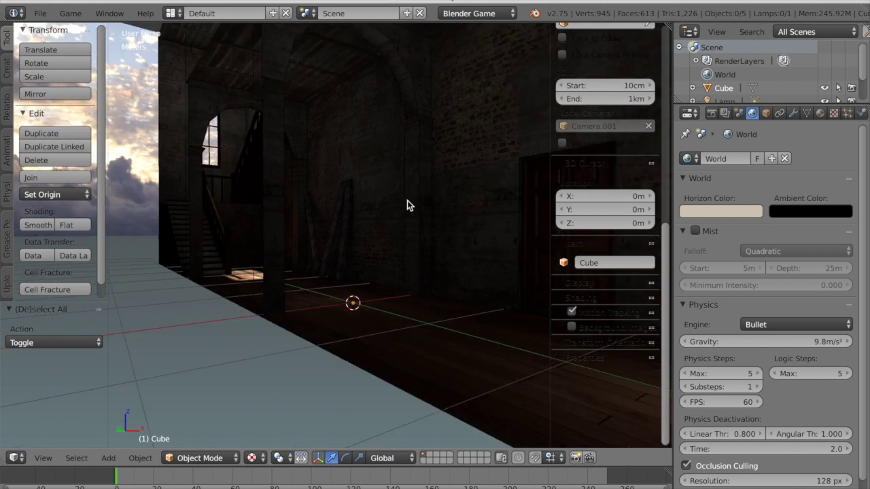
- Enable Mist in the world settings and compare the hallway with and without it through the camera
key(KP_0)
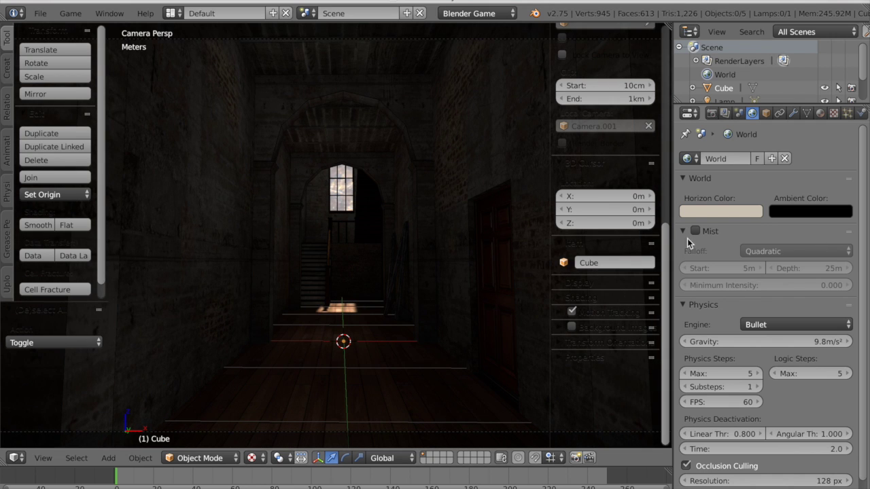
click(697, 231)
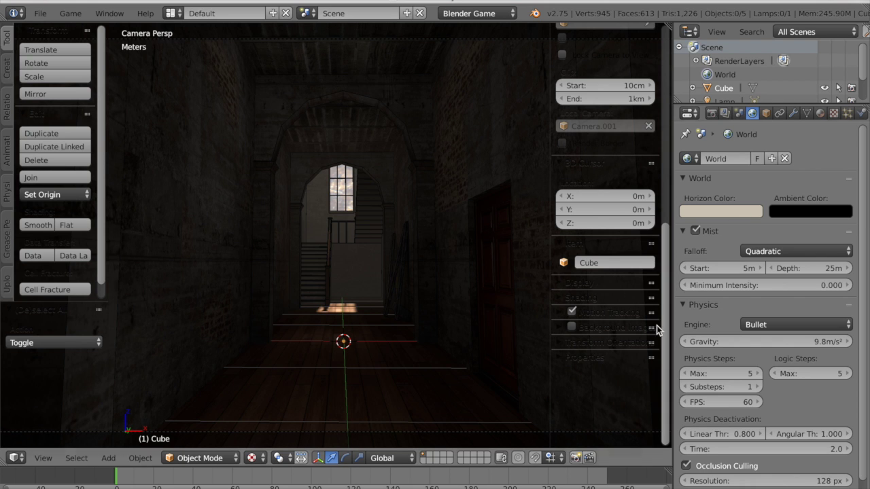
click(700, 232)
click(700, 232)
click(700, 232)
click(701, 232)
- Examine the staircase, the window and the sunlit patch on the floor up close
mouse_move(342, 333)
middle_down()
mouse_move(358, 342)
mouse_move(347, 344)
middle_up()
shift+middle_drag(425, 398, 593, 100)
scroll(439, 171, up, 4)
shift+middle_drag(397, 249, 325, 151)
middle_drag(370, 282, 381, 201)
shift+middle_drag(366, 324, 143, 105)
scroll(422, 92, up, 2)
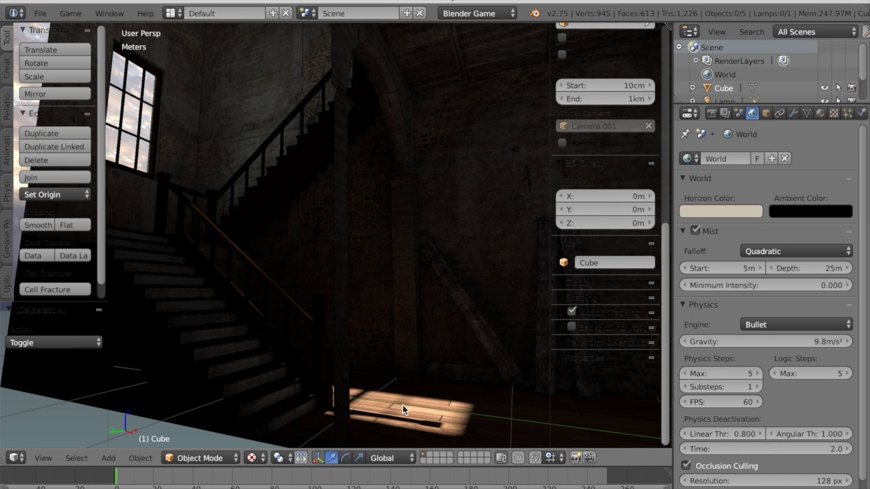
middle_drag(495, 224, 117, 232)
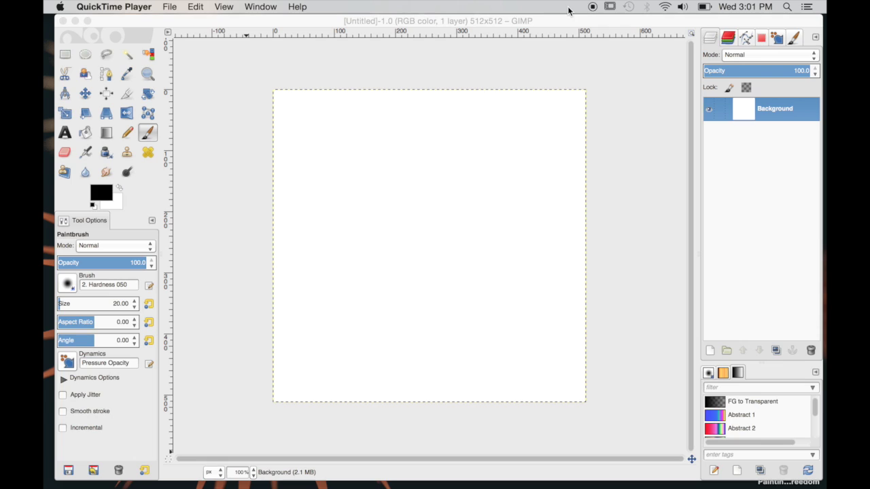
- Switch to GIMP and fill the right part of the canvas with a horizontal linear gradient from black to pale tan at the right edge
click(547, 24)
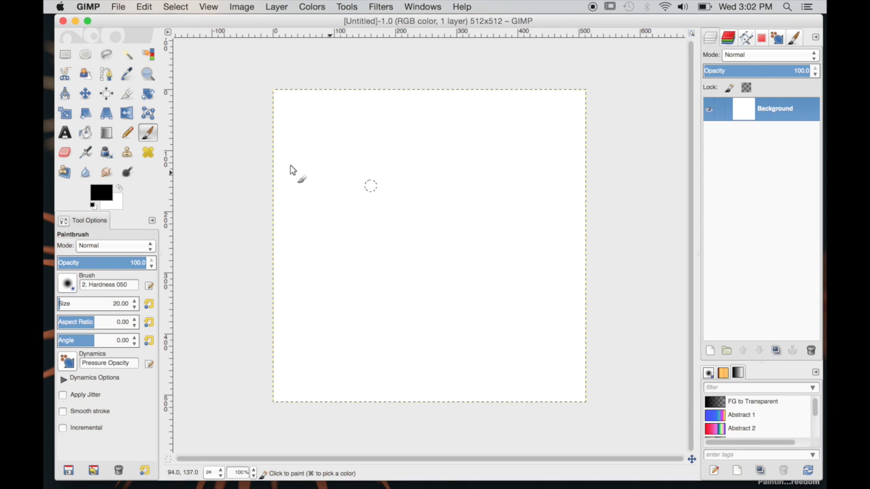
click(109, 135)
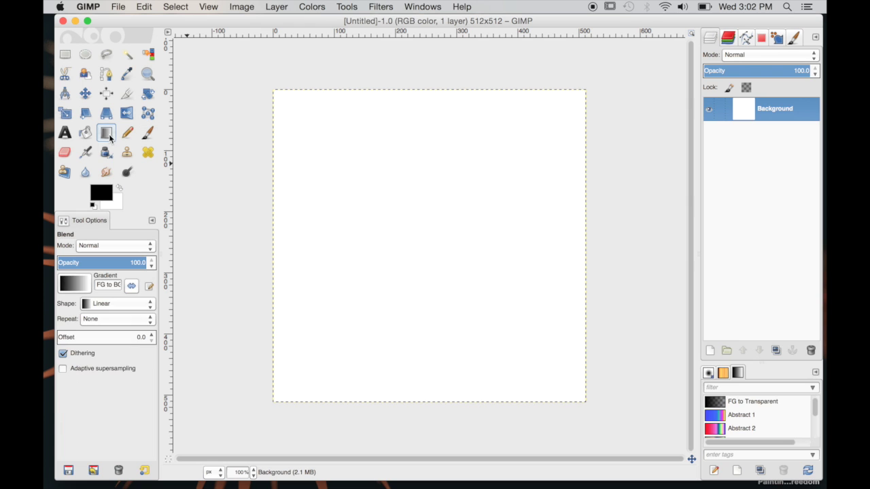
click(121, 198)
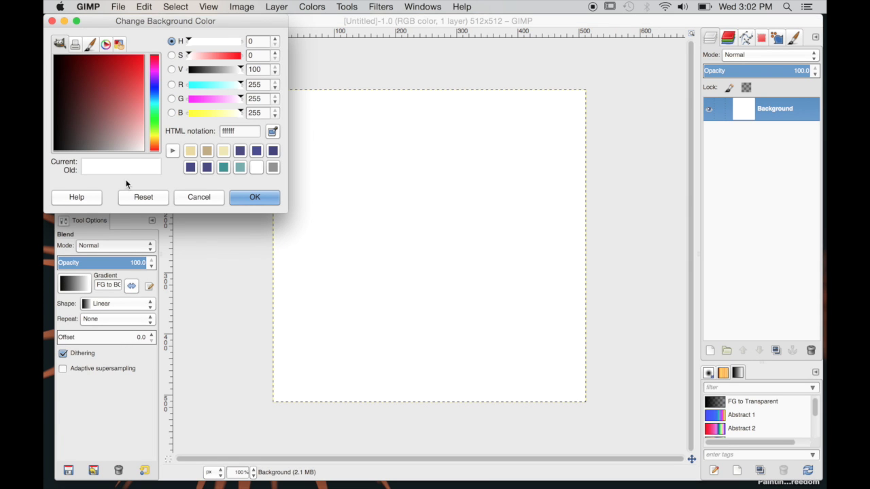
drag(155, 145, 155, 142)
click(133, 119)
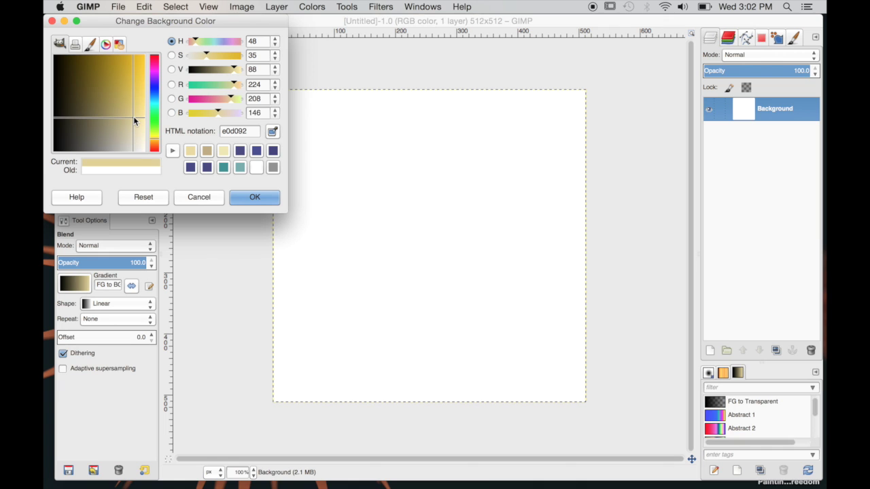
drag(144, 126, 130, 126)
click(255, 197)
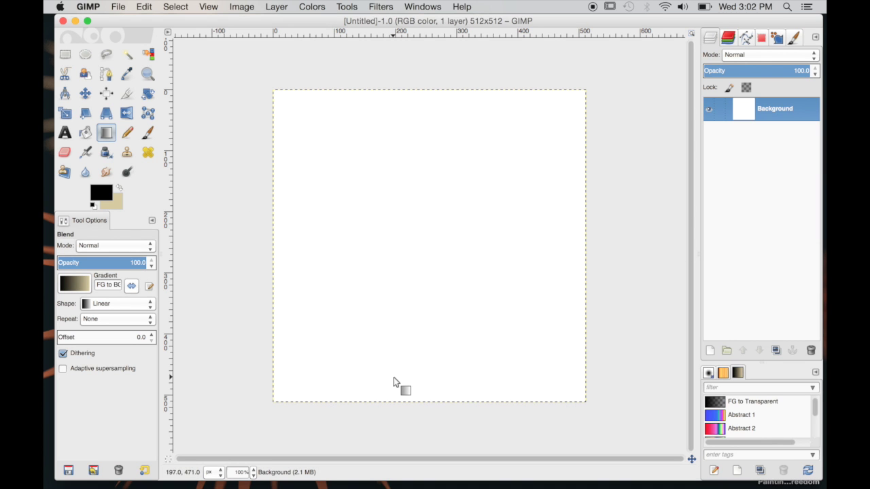
drag(381, 242, 588, 244)
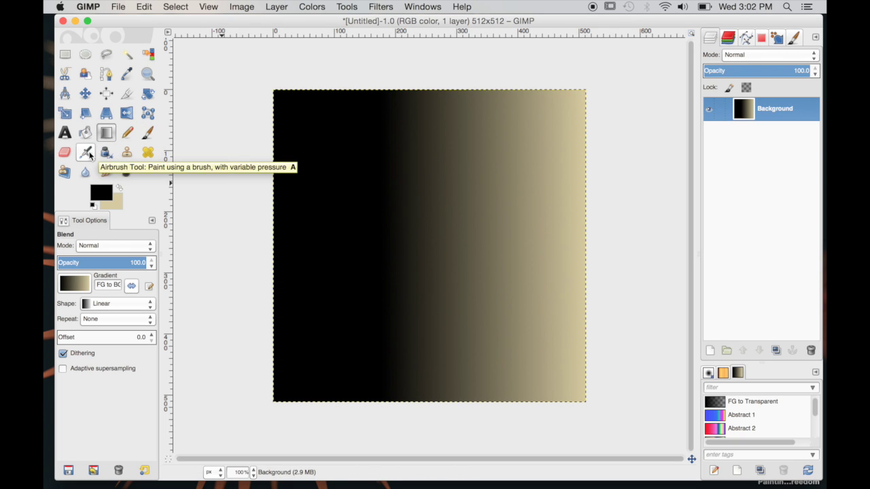
- With the Airbrush at size 30, paint straight black lines along the top and bottom edges of the canvas
click(86, 153)
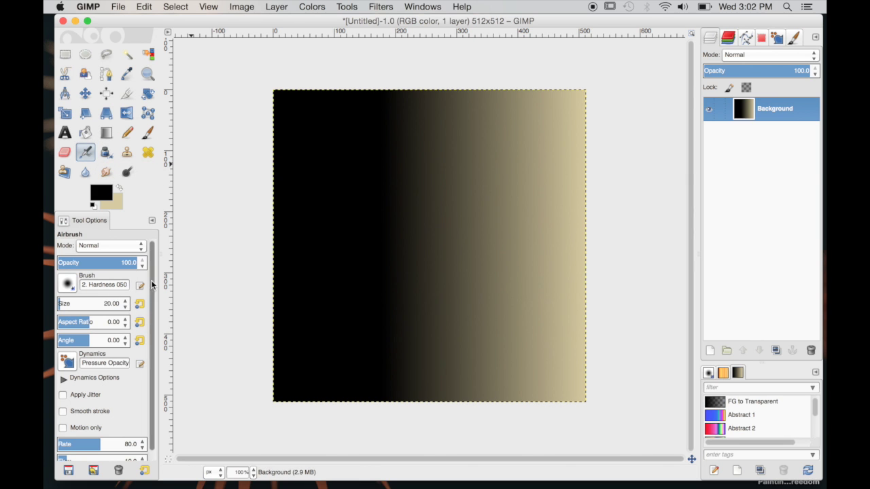
click(125, 301)
click(125, 301)
click(125, 301)
click(126, 301)
click(126, 301)
click(125, 302)
click(126, 302)
click(126, 301)
click(126, 302)
click(126, 301)
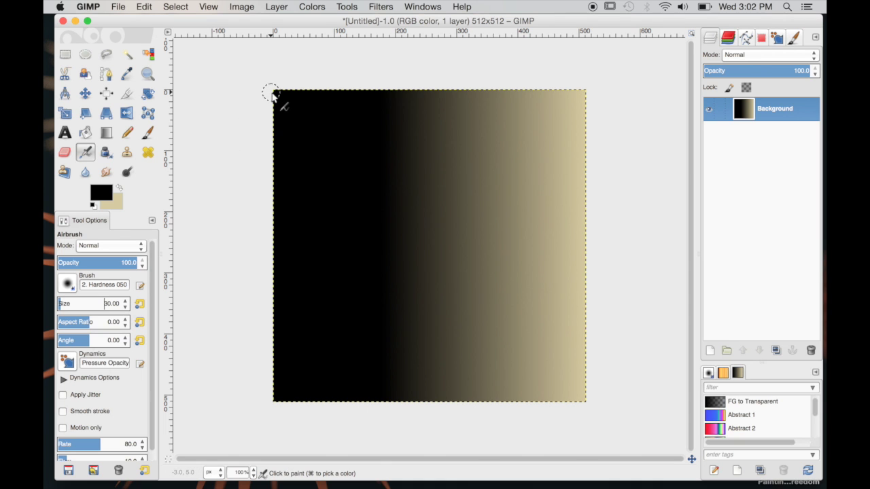
click(274, 92)
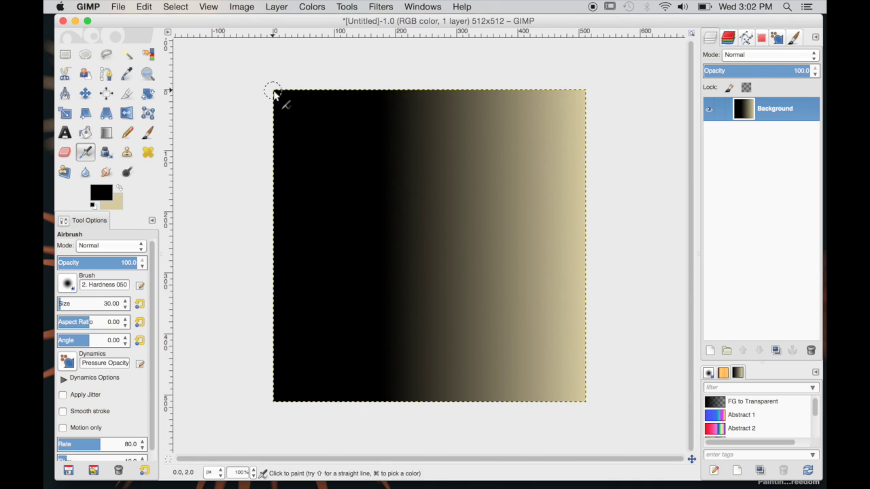
shift+click(584, 91)
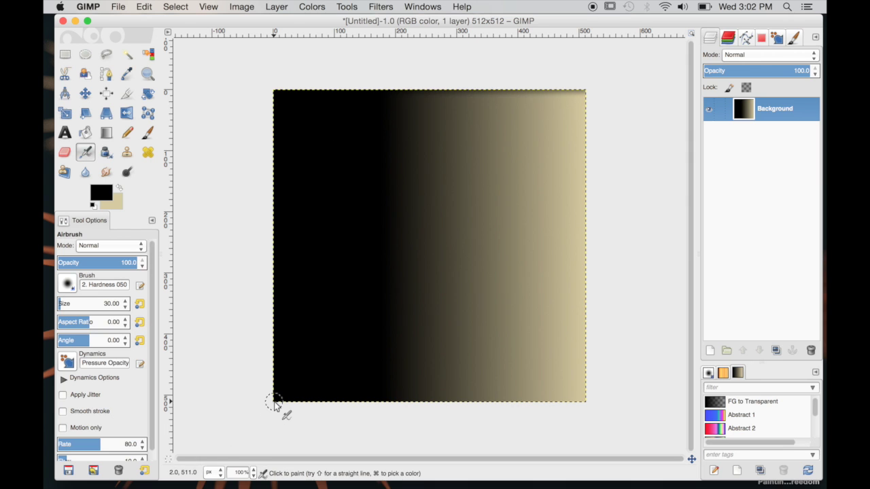
click(274, 402)
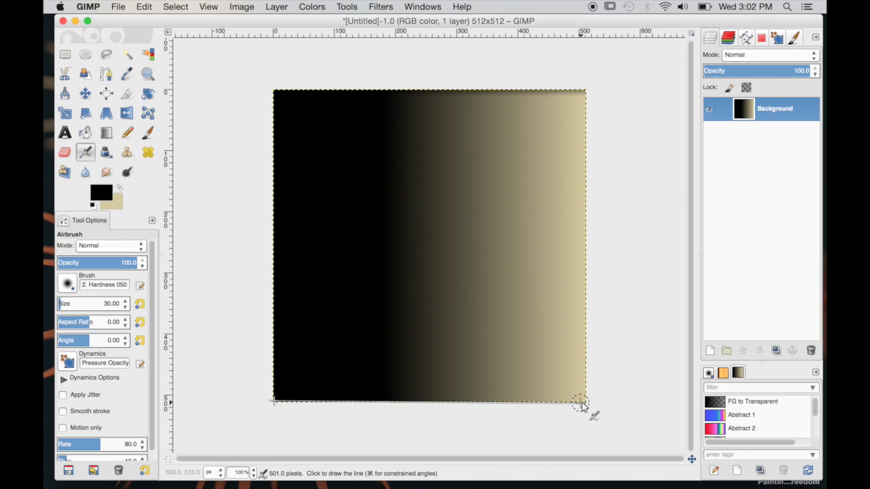
shift+click(584, 403)
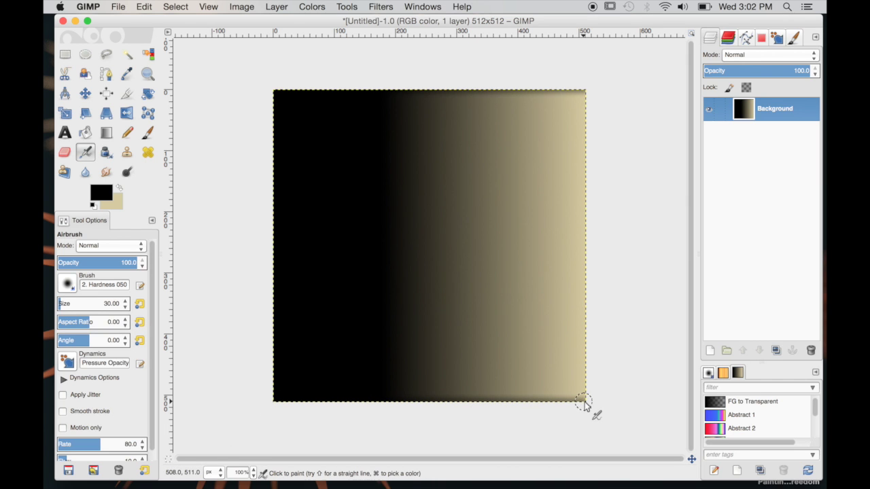
- Airbrush four straight horizontal black lines across the full canvas width, at about 90, 195, 310 and 430 px down
click(275, 144)
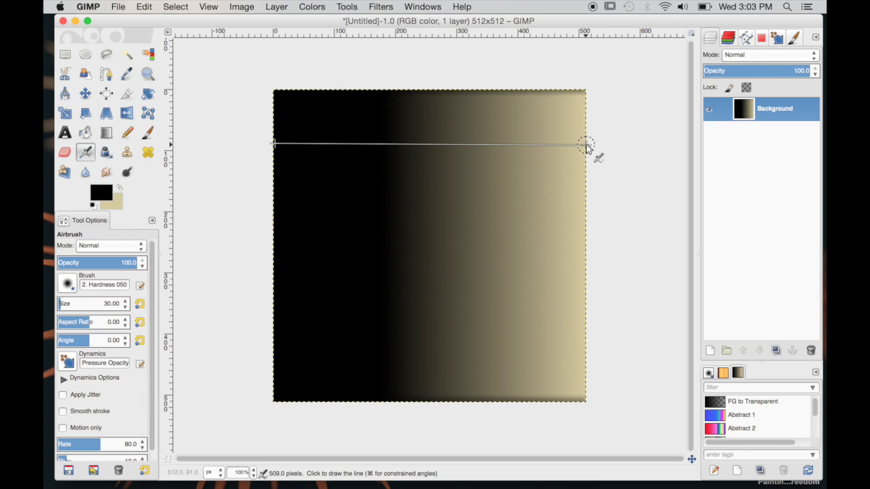
shift+click(585, 144)
click(276, 209)
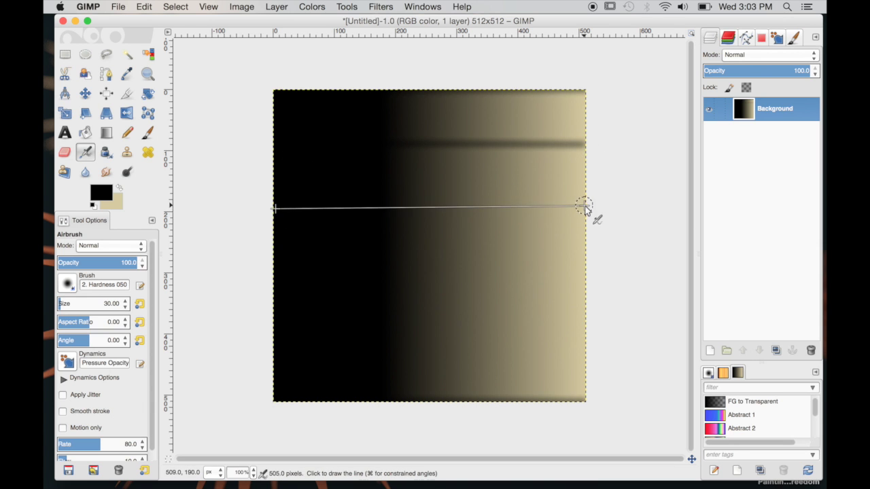
shift+click(584, 209)
click(275, 279)
shift+click(585, 279)
click(276, 351)
shift+click(583, 351)
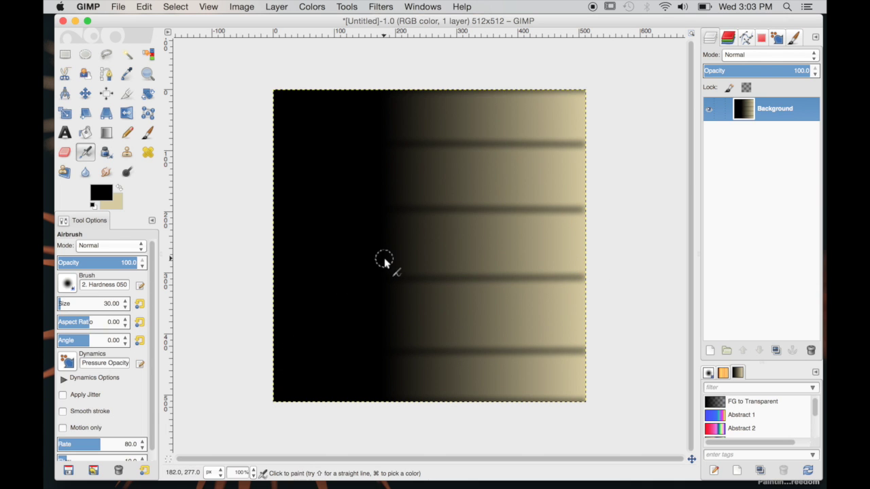
- Apply a Gaussian Blur to the striped gradient with horizontal and vertical radii of 18 px
click(379, 7)
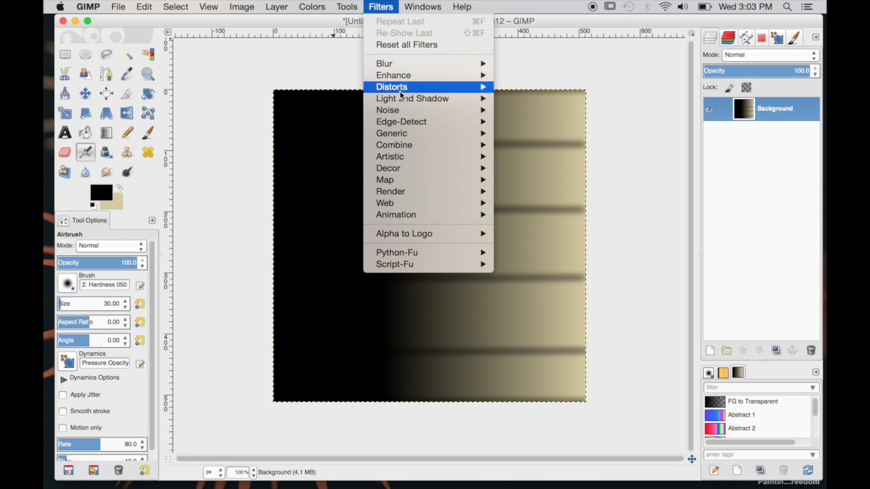
mouse_move(402, 63)
click(563, 79)
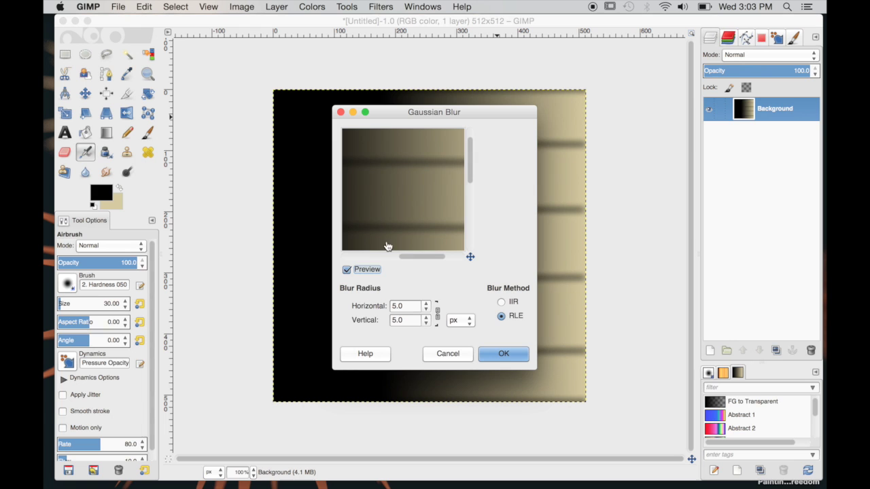
click(429, 307)
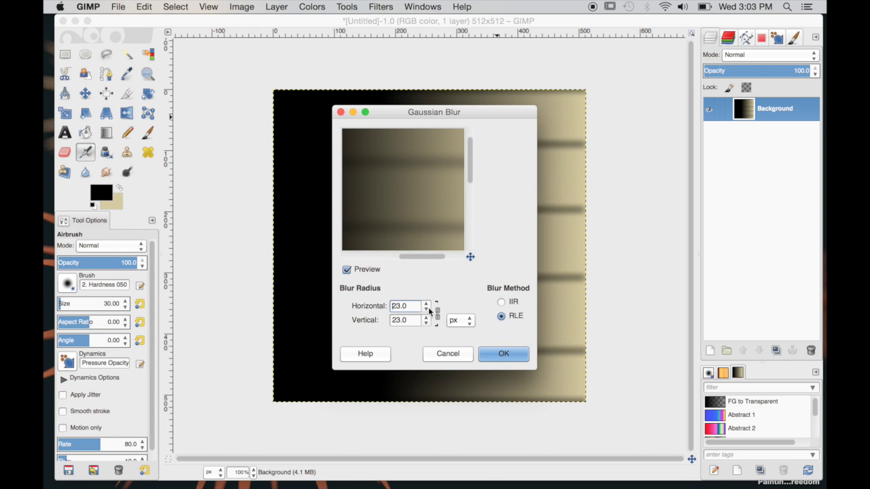
drag(419, 243, 404, 196)
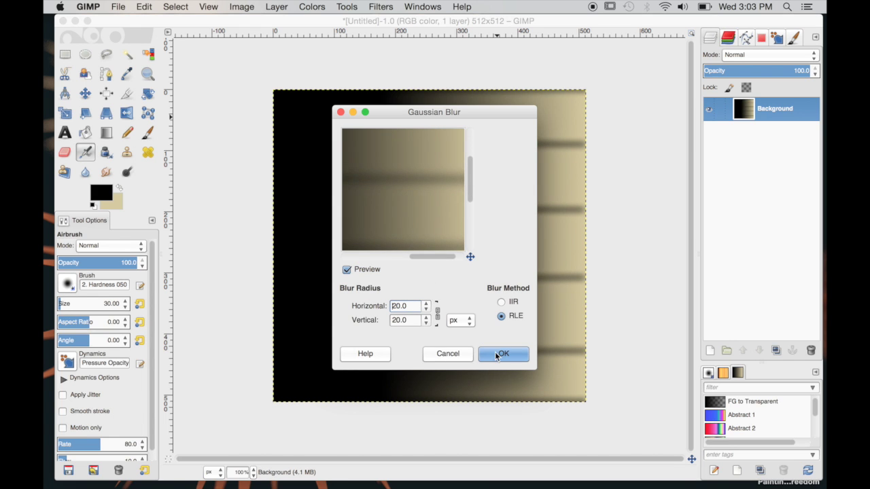
click(426, 310)
click(427, 310)
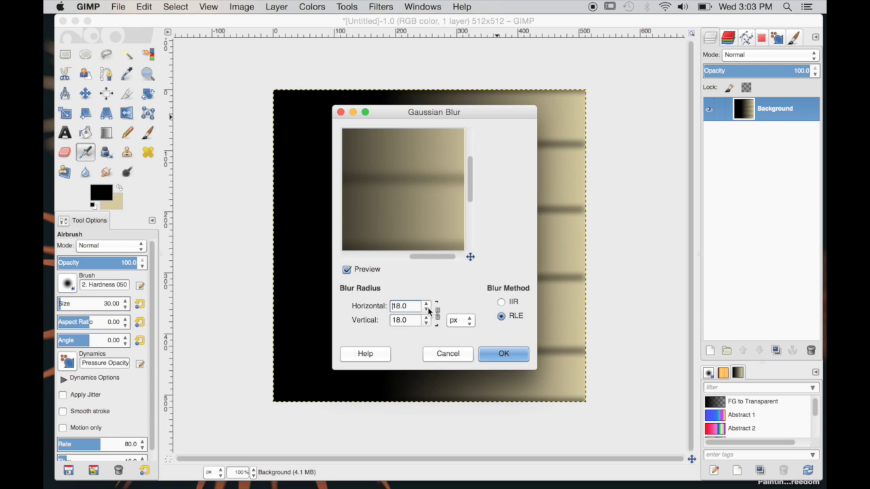
click(521, 362)
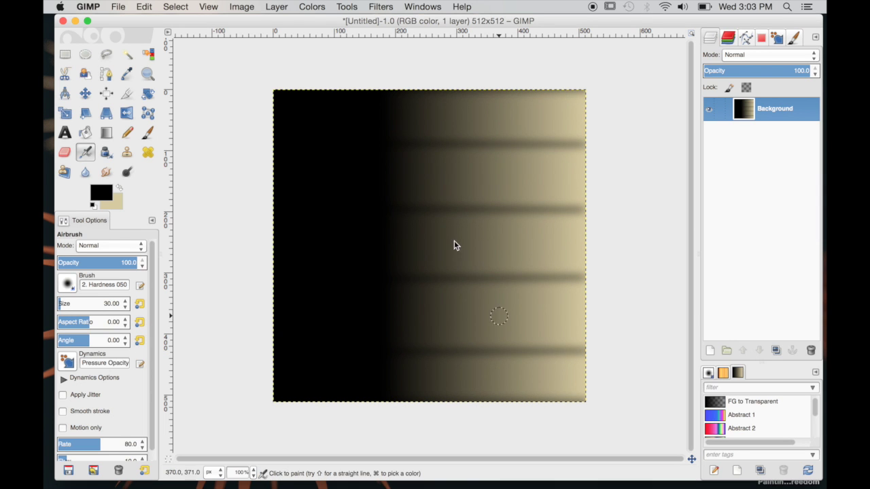
- Apply Color to Alpha to the image, turning black (000000) into transparency
click(311, 7)
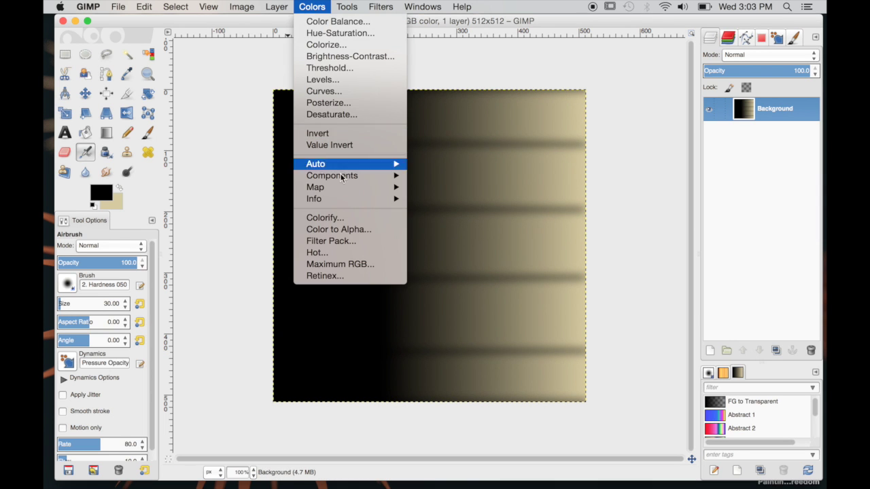
click(332, 229)
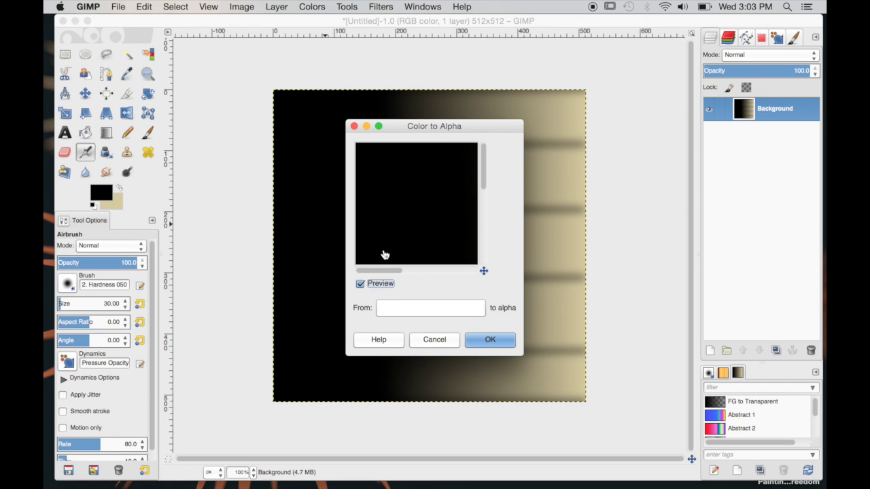
click(399, 307)
click(283, 291)
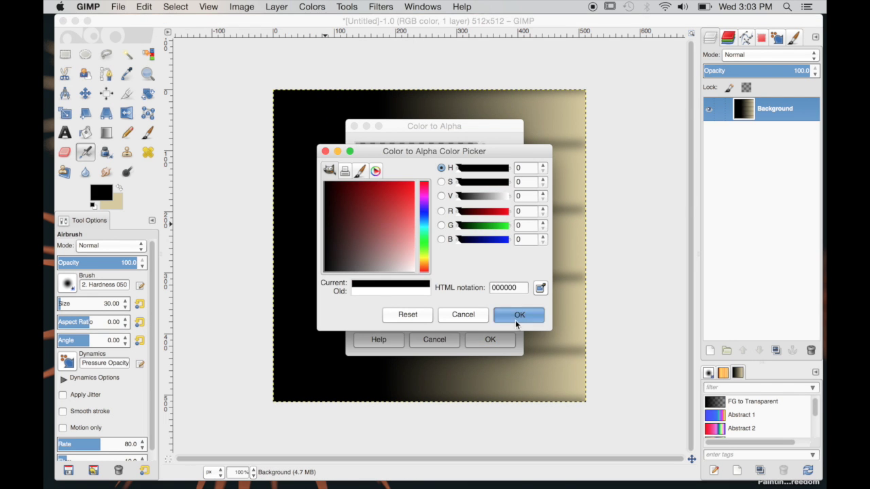
click(516, 314)
click(505, 340)
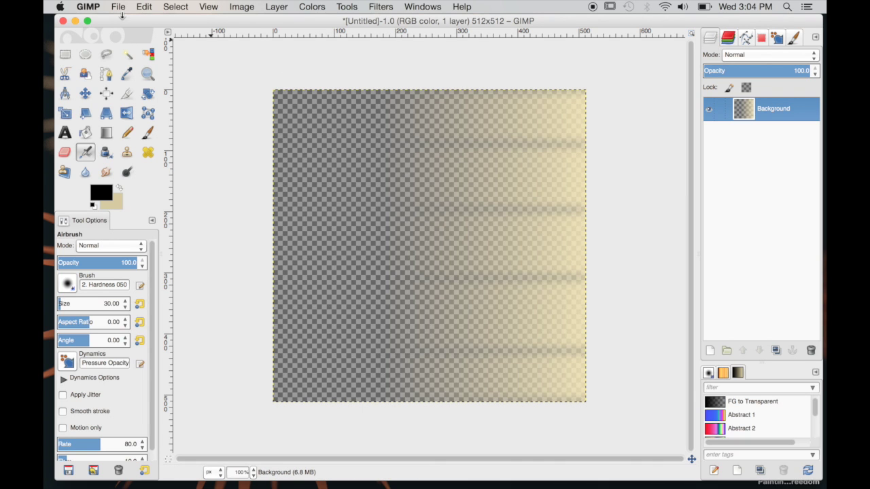
click(119, 7)
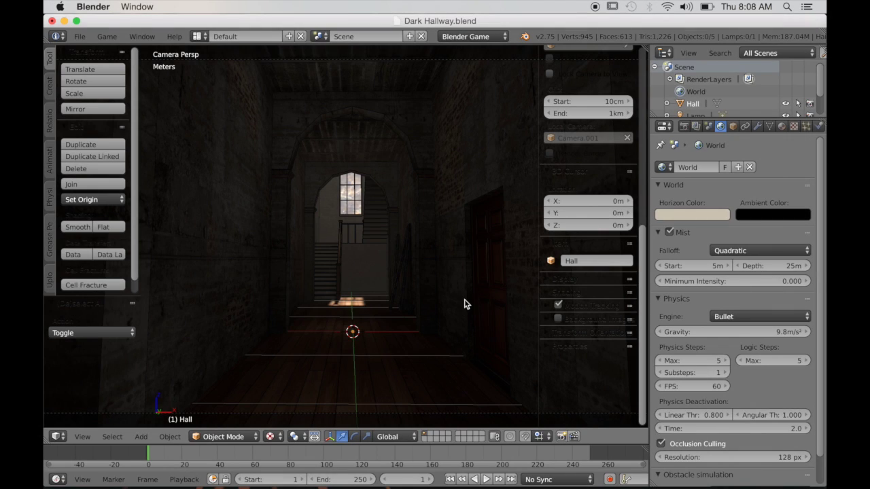
- Switch to Blender's Dark Hallway.blend scene and add a cube mesh
key(shift+a)
mouse_move(465, 303)
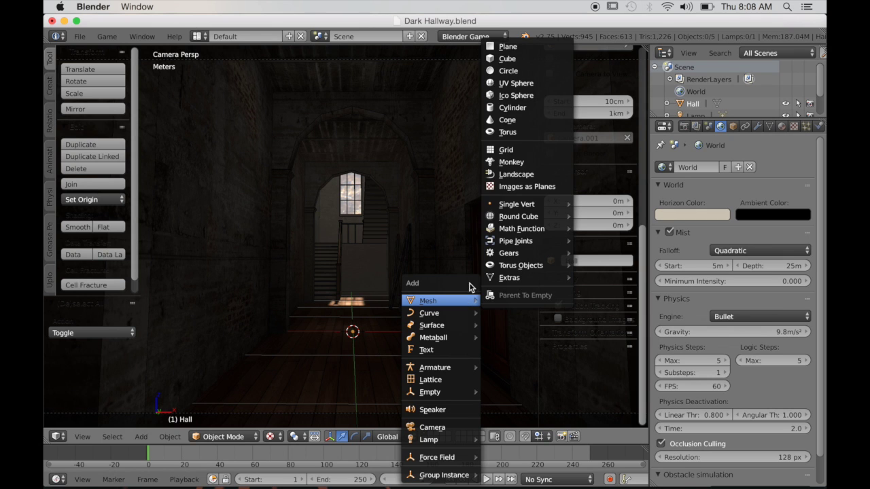
click(516, 61)
- In the right orthographic view, move the cube about 4.96 m along Y and 3.02 m up, beside the window
key(KP_3)
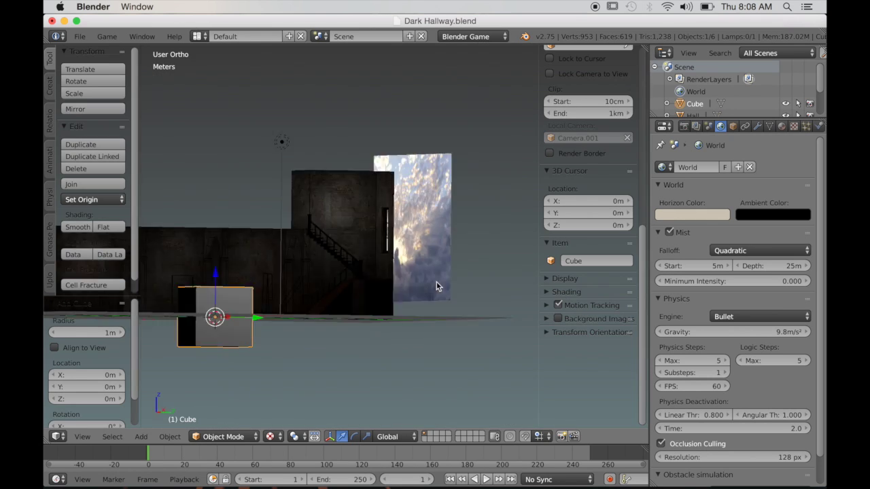
scroll(392, 304, up, 3)
key(KP_5)
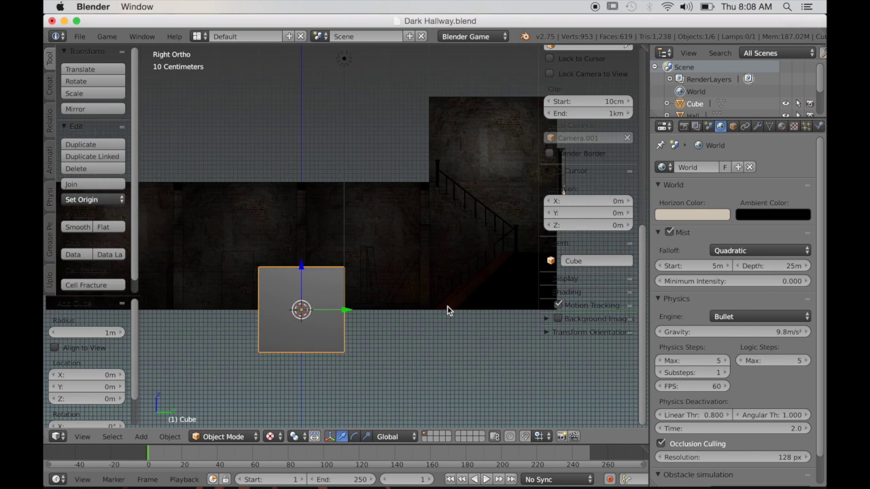
shift+middle_drag(446, 315, 351, 349)
key(g)
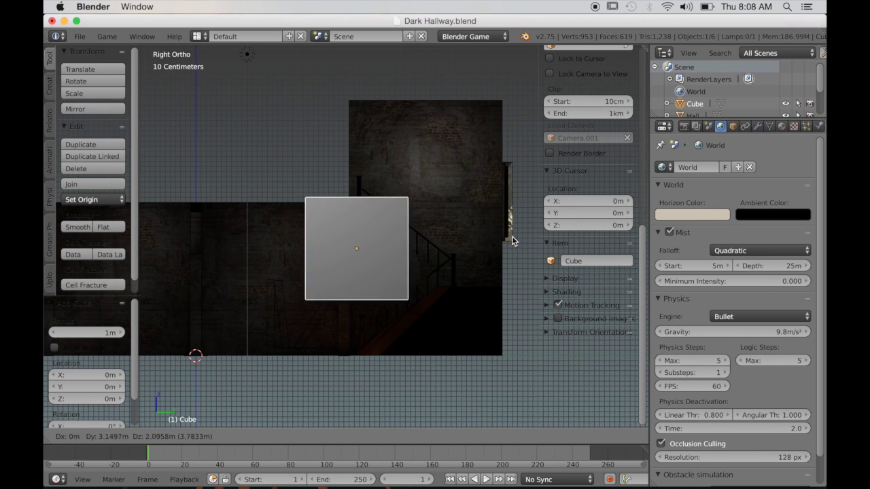
click(615, 197)
- In wireframe, scale the cube's mesh to about 0.68 and move the cube about 37 cm along Y against the window
scroll(494, 275, up, 2)
mouse_move(494, 278)
shift+middle_down()
mouse_move(412, 303)
mouse_move(406, 291)
mouse_move(422, 321)
shift+middle_up()
key(z)
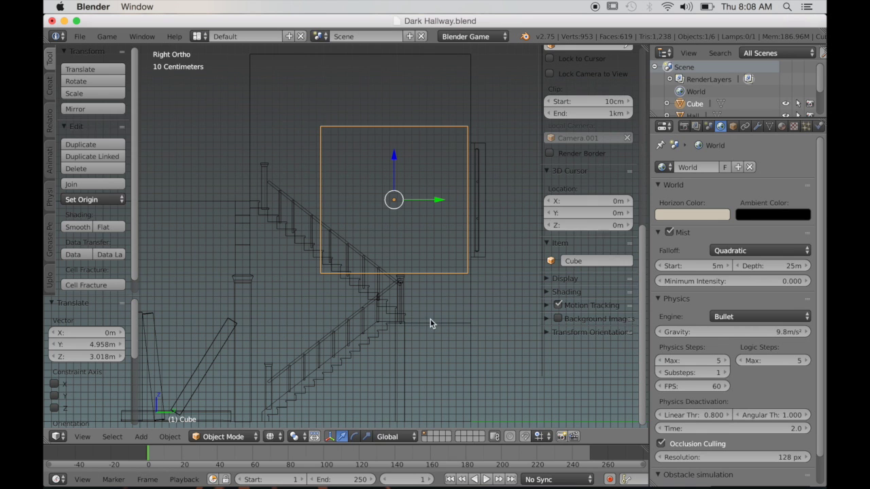
key(Tab)
key(s)
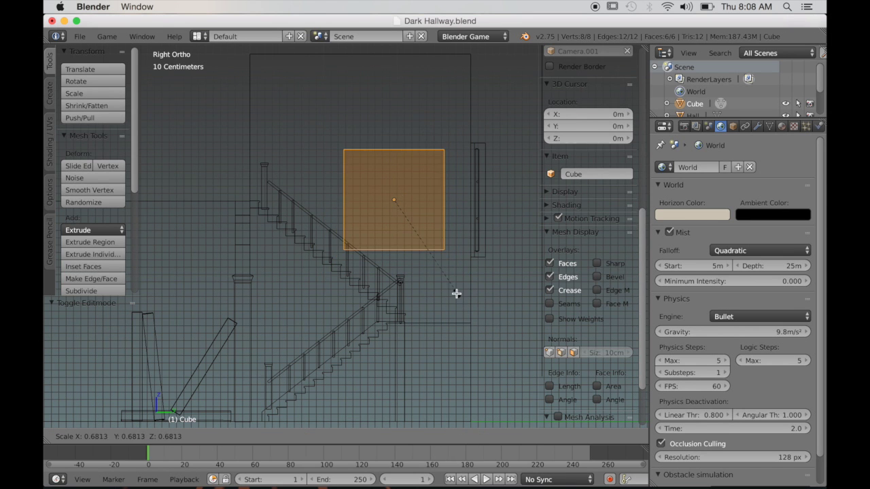
click(449, 299)
key(Tab)
key(g)
click(465, 302)
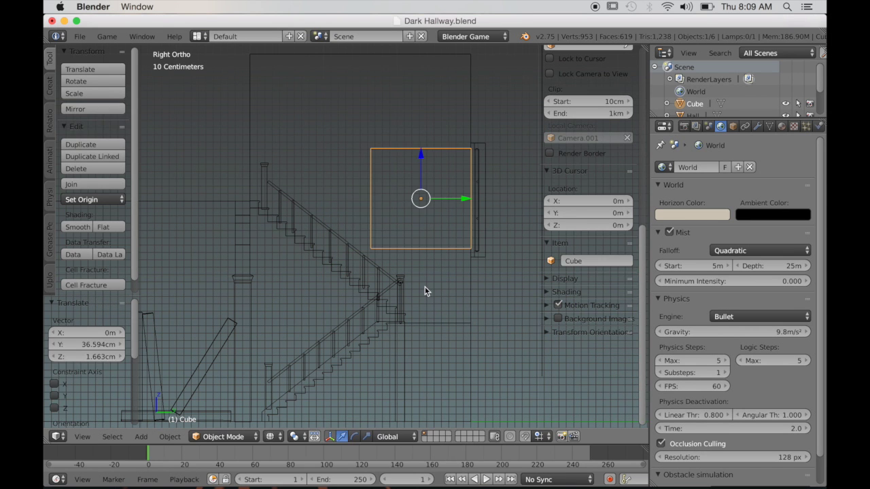
- In the front view, lower the cube about 2.4 cm along Z to line up with the window
key(KP_1)
scroll(425, 291, up, 4)
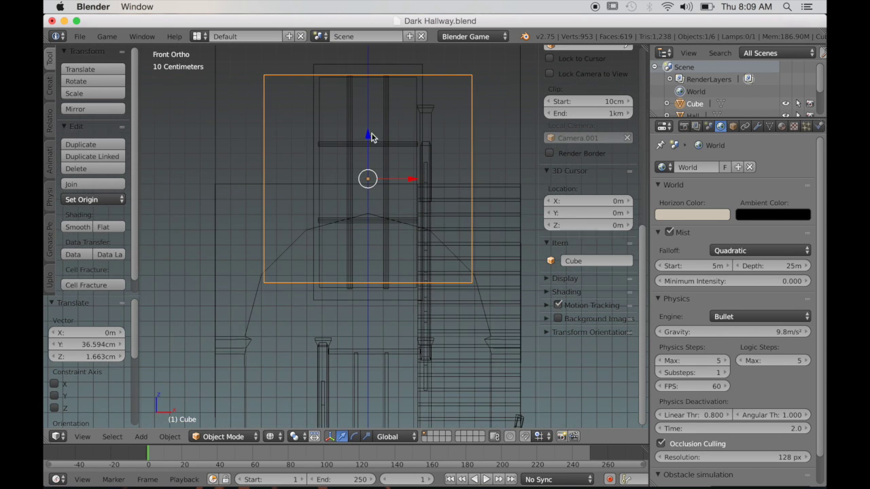
key(g)
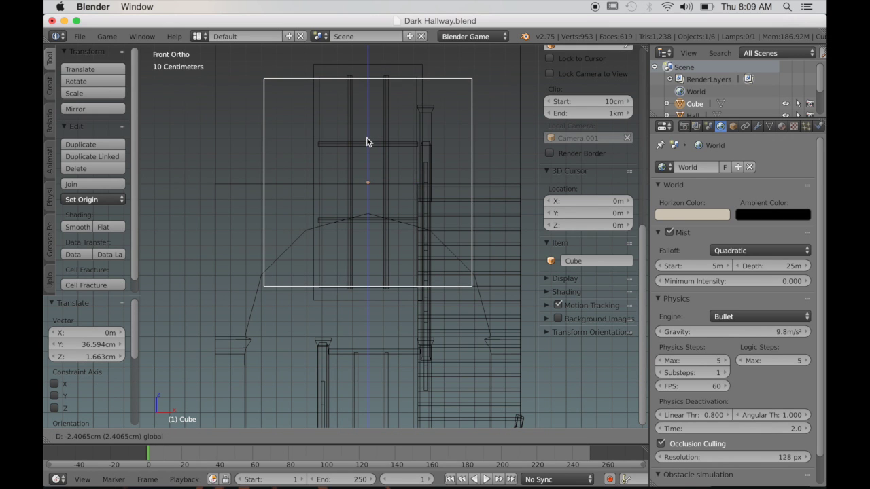
click(367, 142)
- Scale the cube's mesh to about 0.46 along X and about 0.99 overall, then fine-tune X to fit the window
key(Tab)
key(s)
key(x)
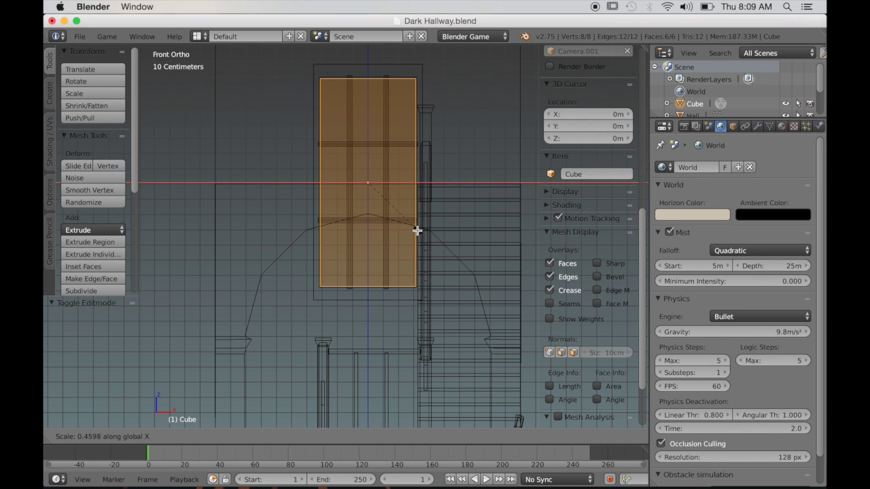
click(417, 232)
key(s)
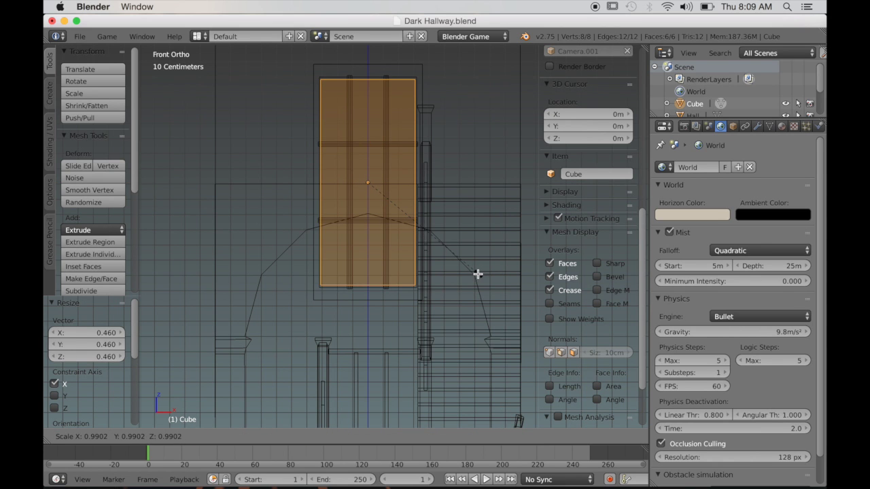
click(479, 273)
key(s)
key(x)
click(480, 263)
- Delete the cube's front and back faces, leaving an open tube in line with the window
key(a)
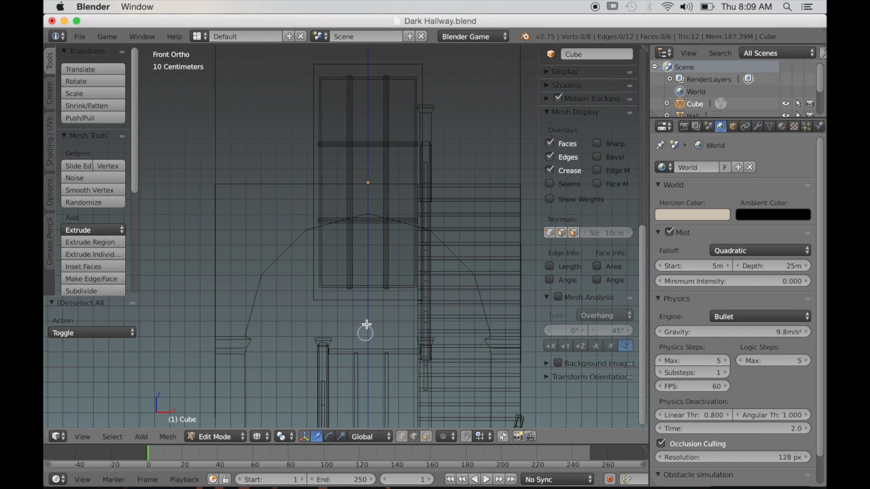
key(c)
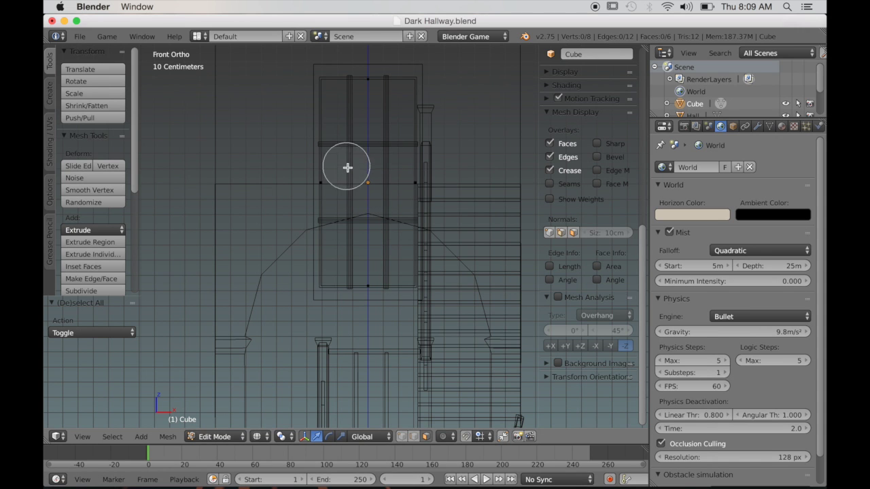
click(364, 178)
key(x)
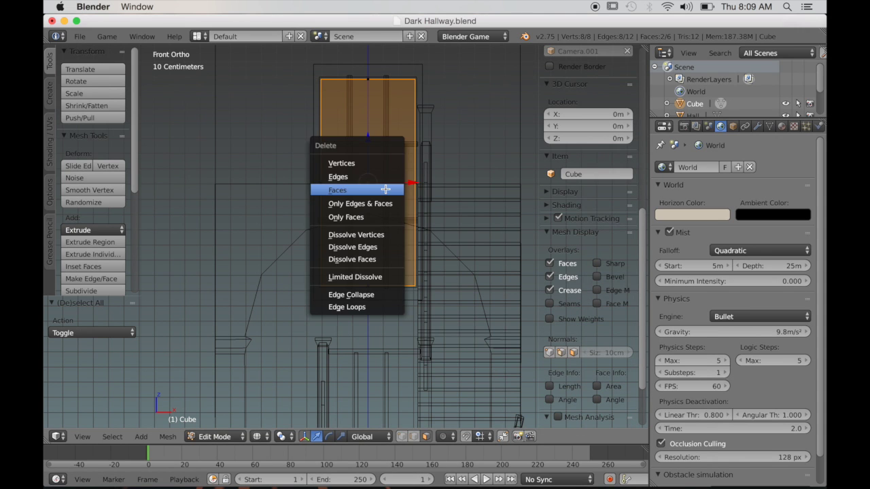
click(385, 190)
- Mark one upper lengthwise edge of the open box as a seam
middle_drag(385, 188, 286, 274)
key(a)
middle_drag(342, 273, 361, 283)
key(KP_Decimal)
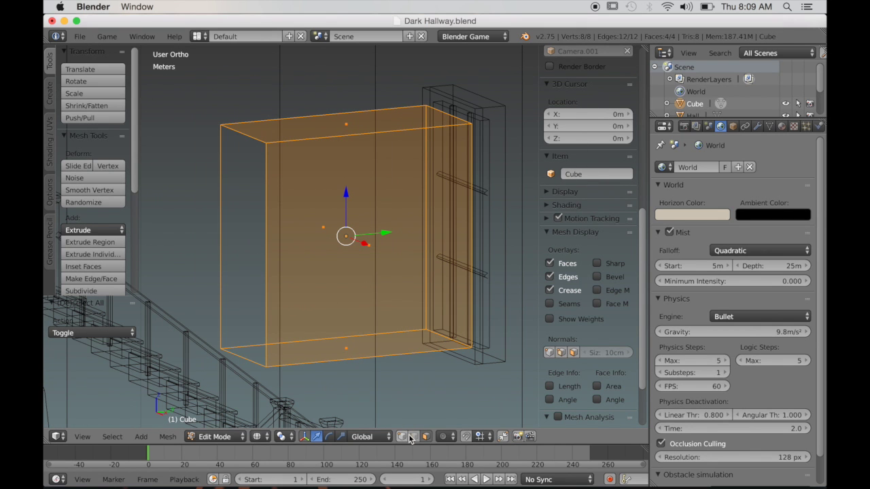
right_click(367, 133)
key(ctrl+e)
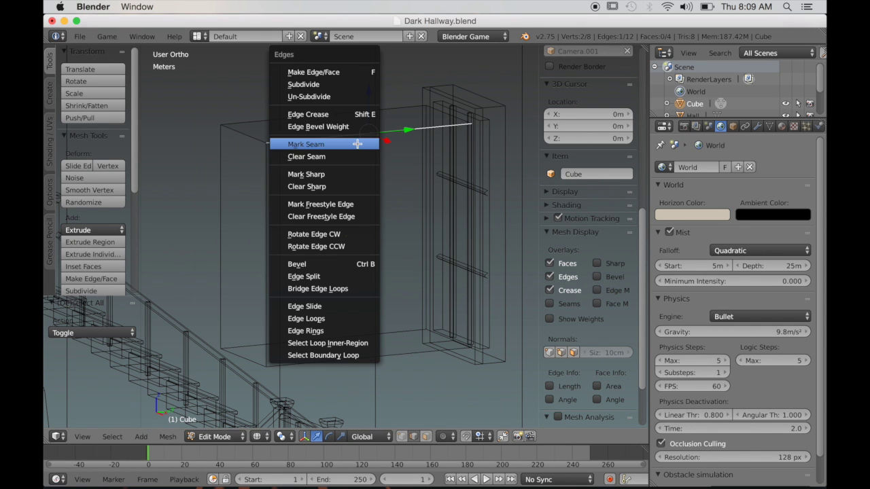
click(356, 145)
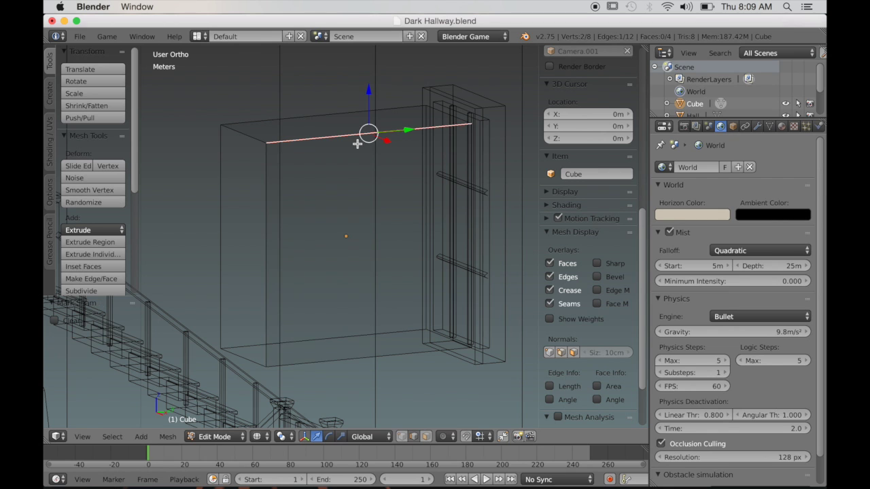
- Return to the right view with nothing selected, and turn the timeline into an enlarged UV/Image Editor
key(KP_3)
shift+middle_drag(333, 202, 392, 178)
key(a)
scroll(396, 193, down, 3)
scroll(438, 221, up, 2)
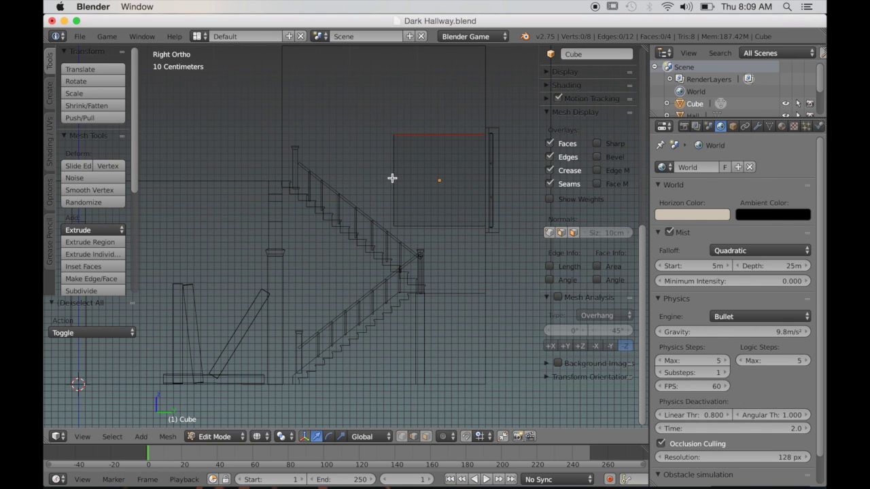
shift+middle_drag(434, 143, 384, 188)
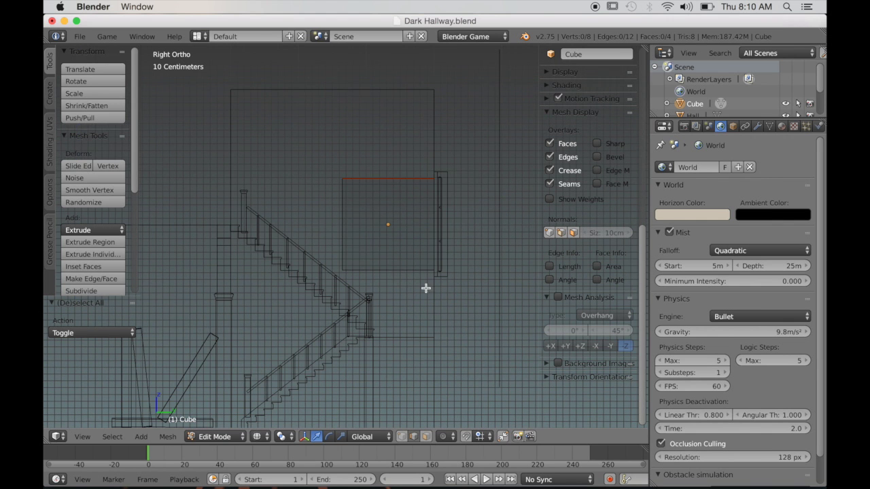
drag(548, 443, 547, 323)
click(65, 480)
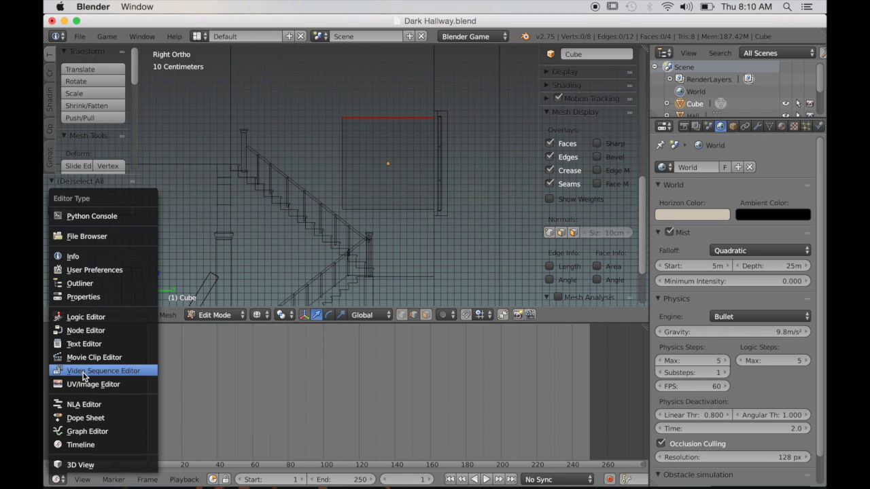
click(87, 385)
scroll(251, 429, up, 2)
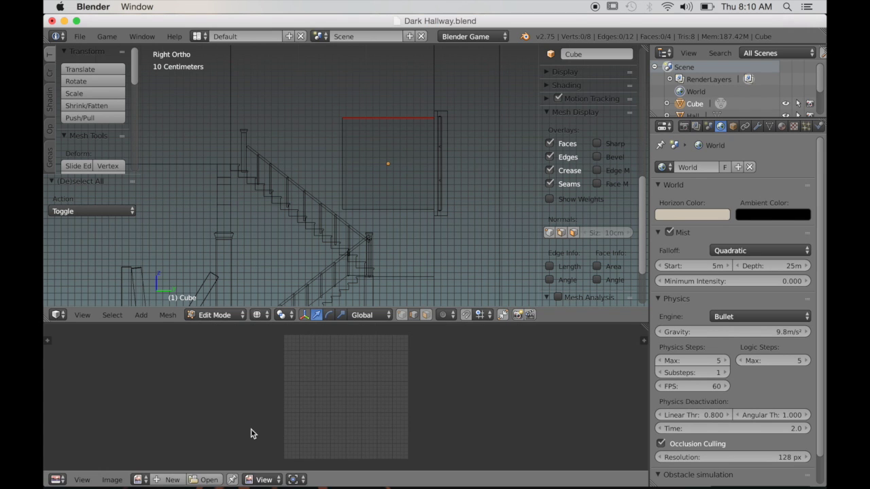
- Create a new material for the cube and make it Shadeless
click(785, 128)
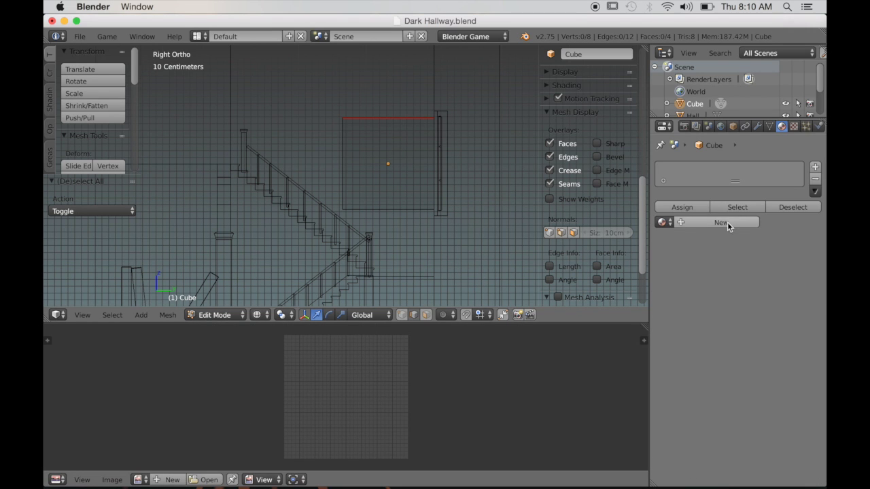
click(727, 224)
scroll(764, 358, down, 7)
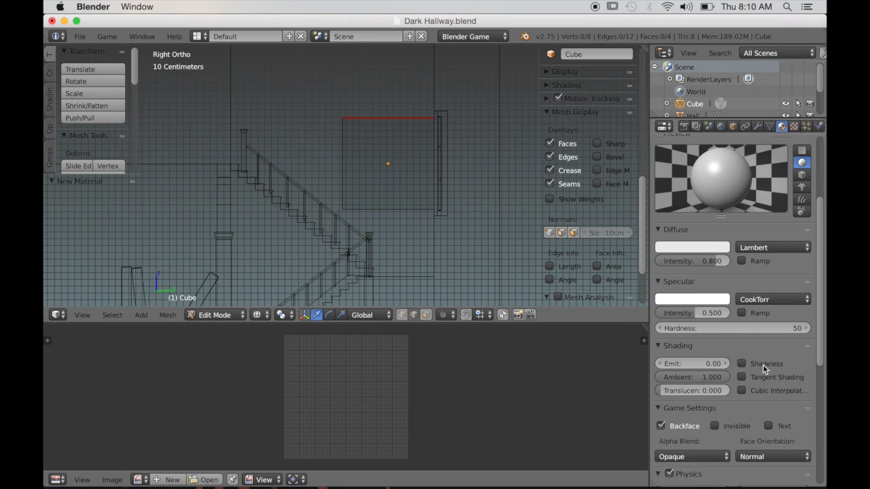
click(742, 303)
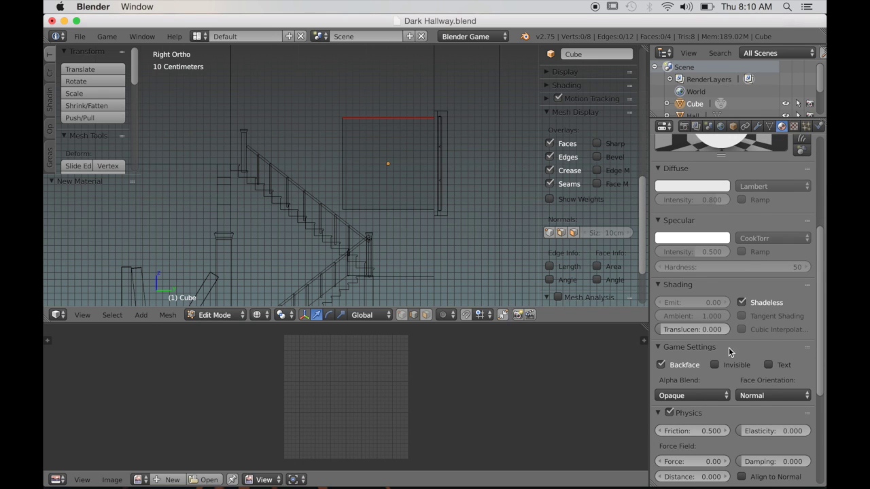
- Enable Transparency on the cube's material, using Z Transparency
scroll(724, 372, down, 3)
scroll(705, 368, down, 4)
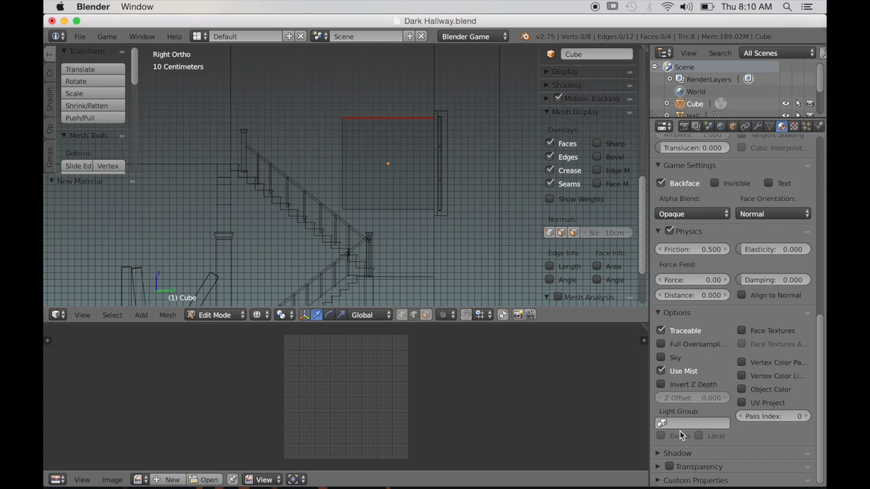
click(657, 467)
scroll(686, 453, down, 2)
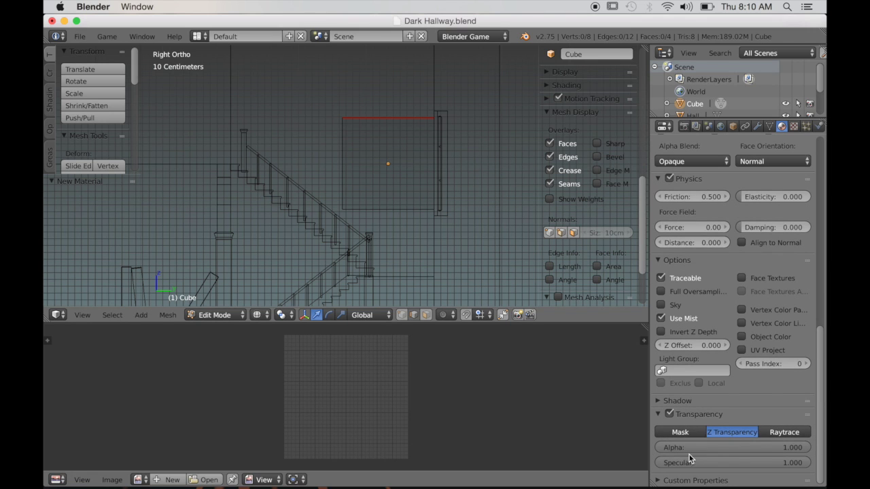
- Add a new image texture to the cube's material and load Light Gimp.png from the Desktop
click(793, 126)
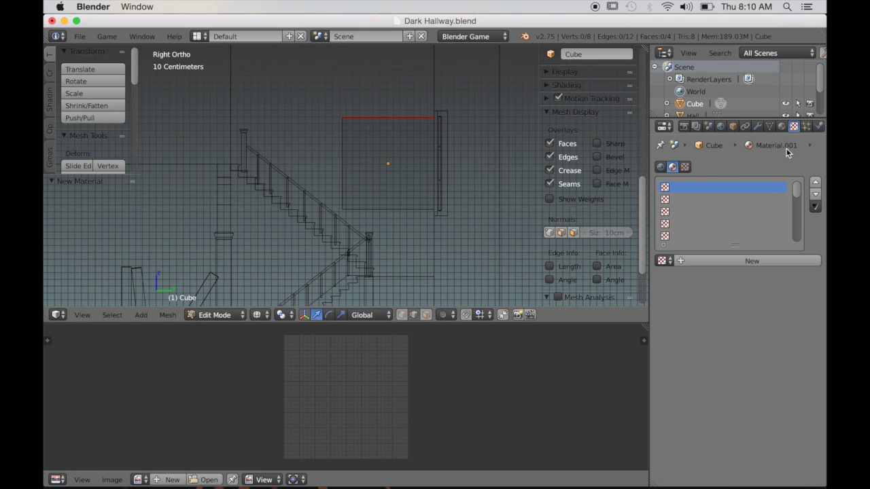
click(717, 260)
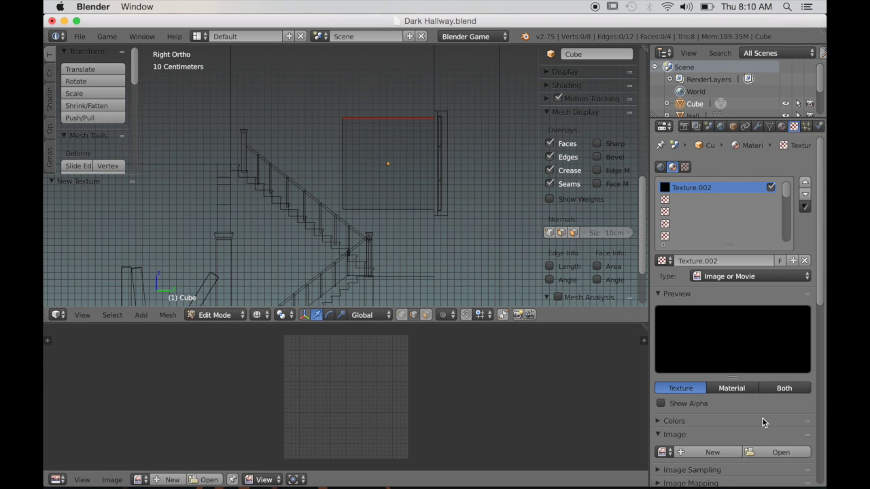
click(778, 451)
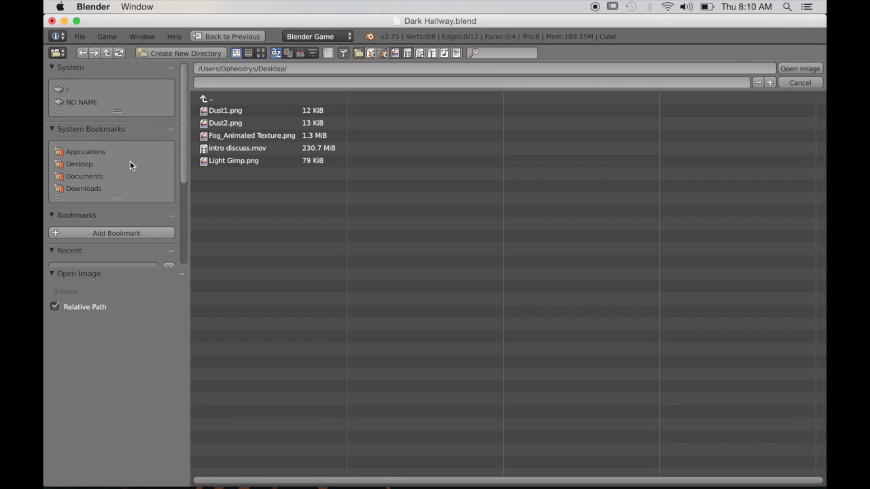
click(231, 161)
click(805, 70)
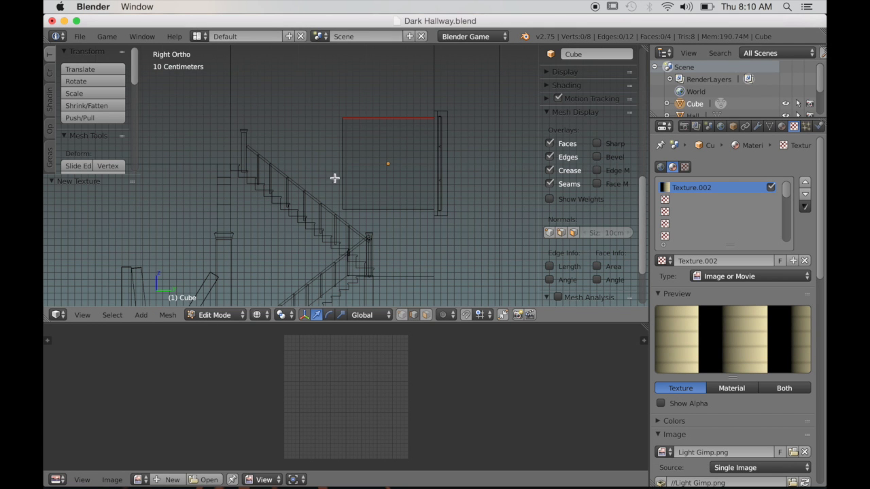
- Show textured shading in the viewport and enable the texture's diffuse Alpha influence
key(alt+z)
scroll(378, 224, up, 3)
scroll(747, 432, down, 6)
scroll(757, 443, down, 10)
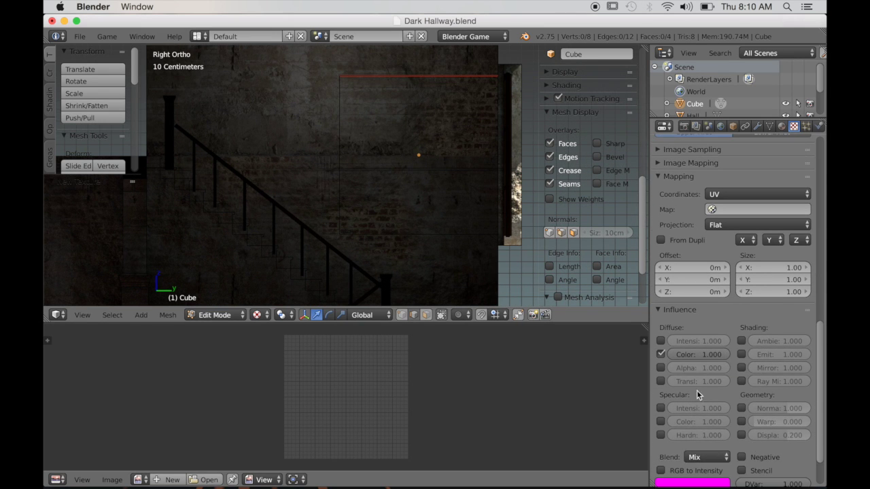
click(661, 367)
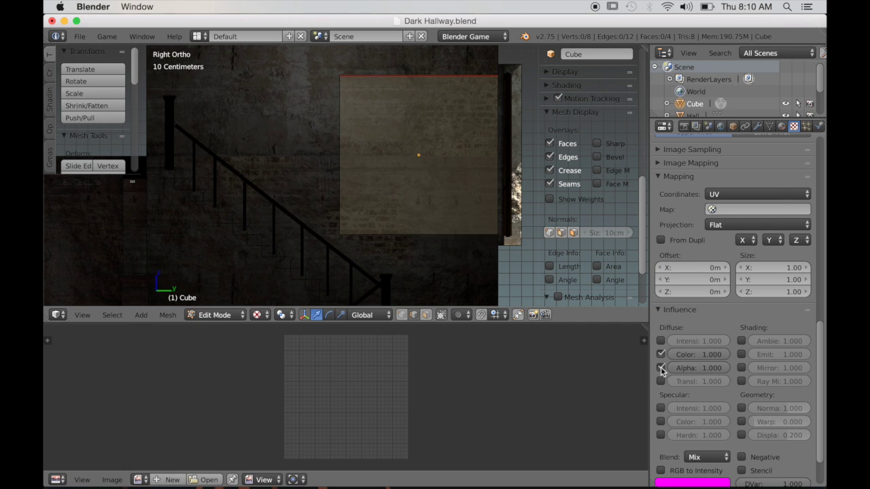
- Select the whole cube mesh and unwrap it along the marked seam
scroll(463, 271, down, 1)
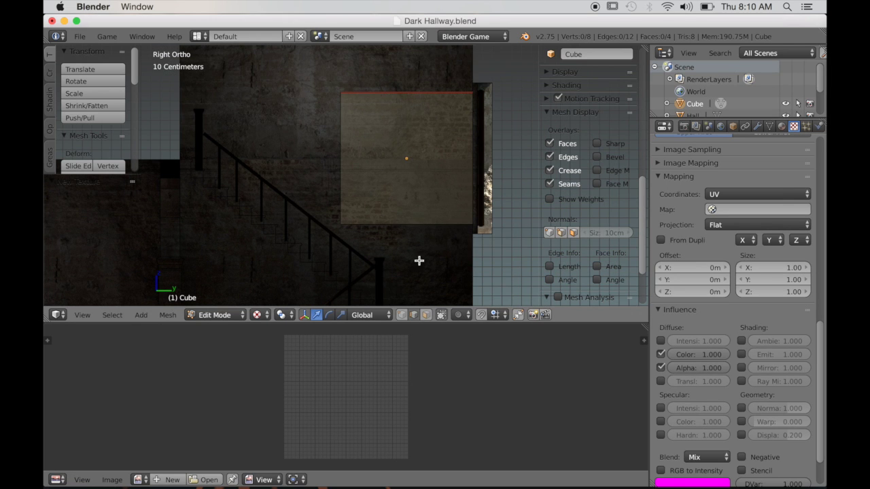
key(u)
key(a)
key(u)
click(363, 230)
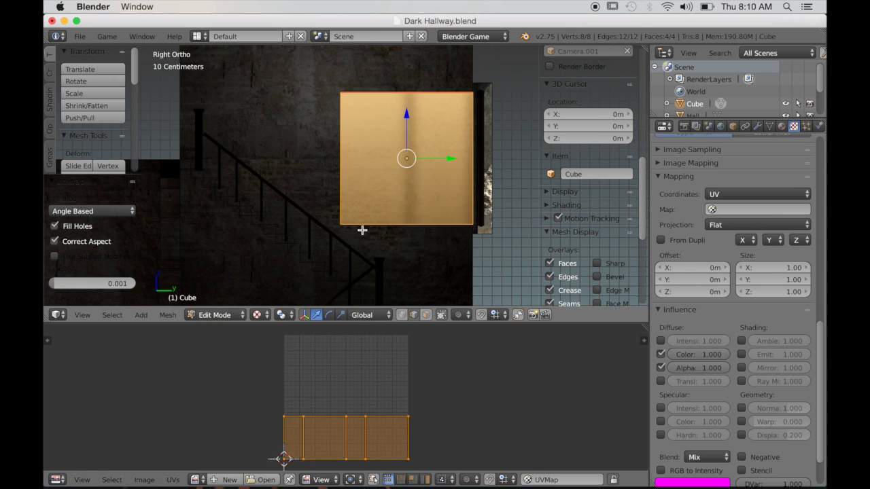
- Rotate the cube's UV island by -90° and move it onto the middle of the texture grid
scroll(462, 400, down, 1)
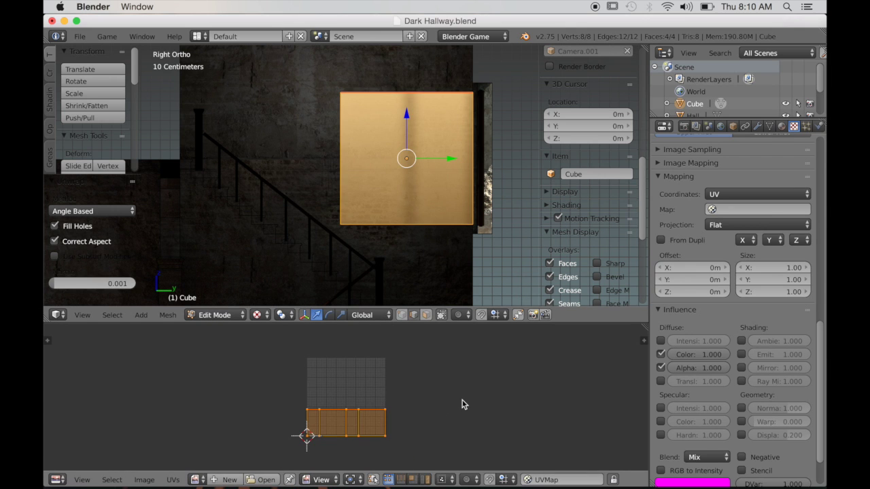
key(r)
key(Escape)
key(r)
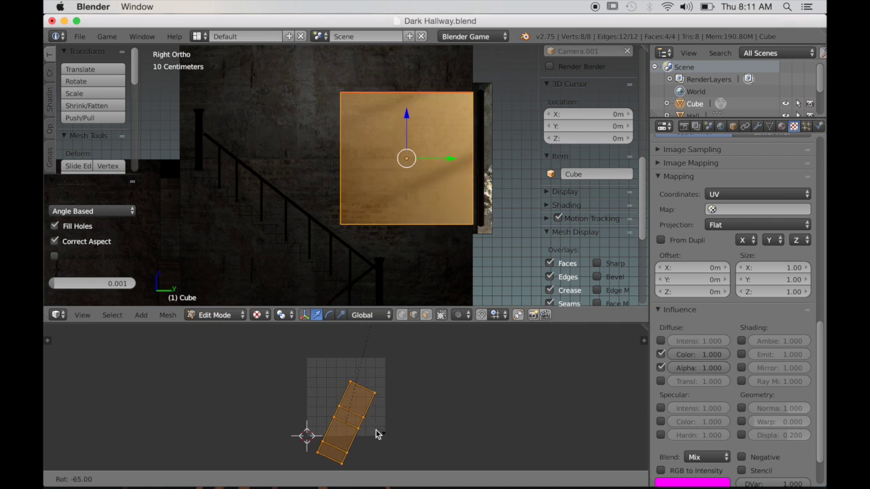
click(319, 410)
key(g)
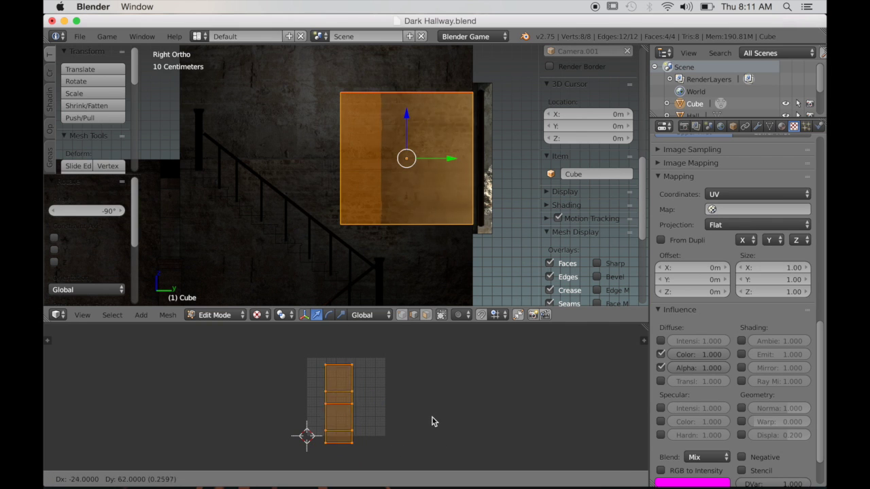
click(438, 412)
- Scale the UV island along X by about 2.88 so it spans the full texture width
key(s)
key(x)
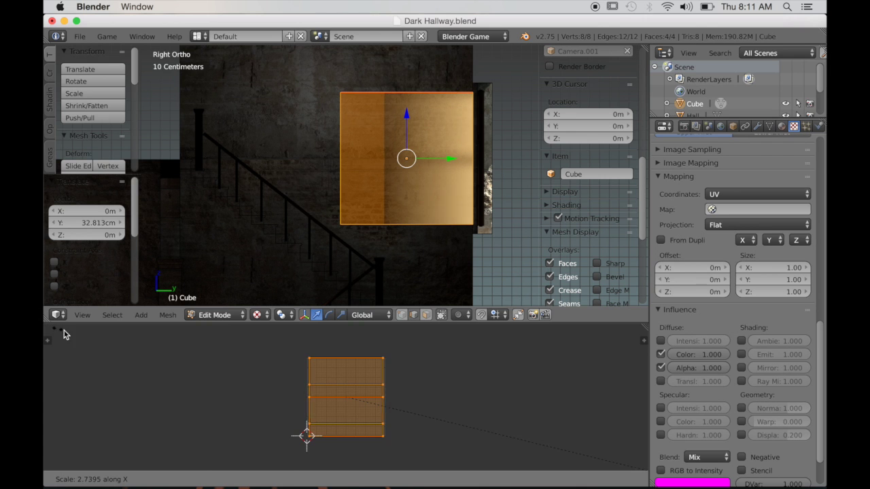
click(75, 337)
- Try rotating the UV island to change the direction of the light rays on the cube
middle_drag(200, 236, 342, 236)
key(r)
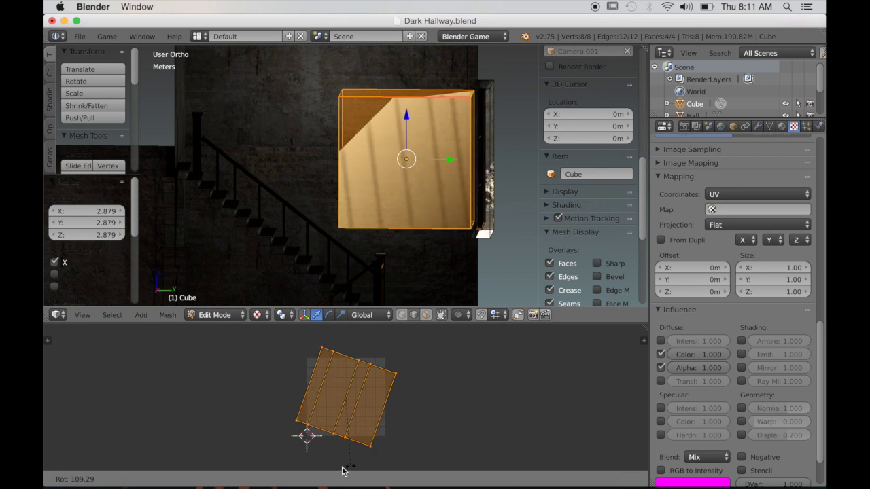
click(264, 433)
- Leave mesh editing and set the light texture's mapping size to 1.50 in Y
key(Tab)
middle_drag(387, 268, 359, 270)
scroll(359, 272, up, 4)
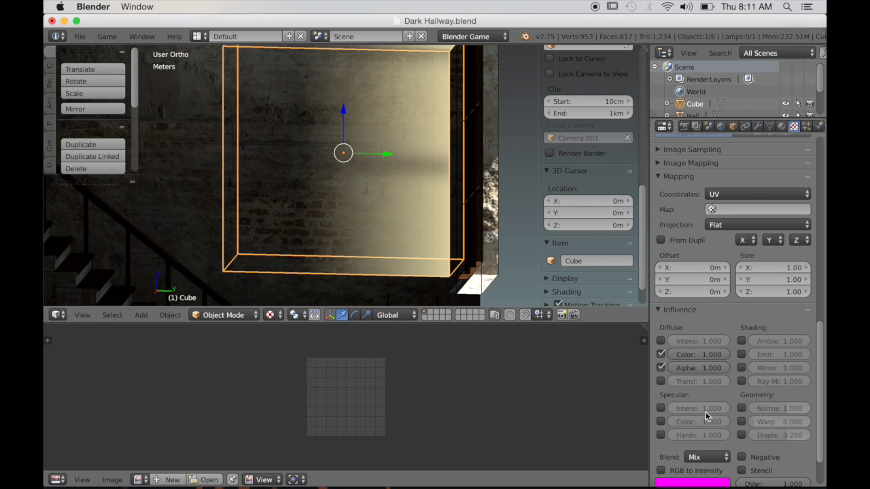
scroll(710, 417, down, 2)
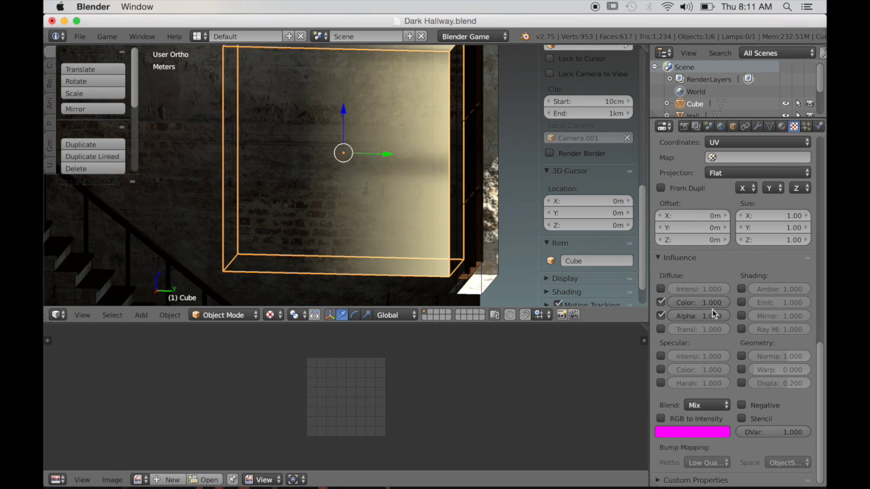
scroll(698, 249, up, 2)
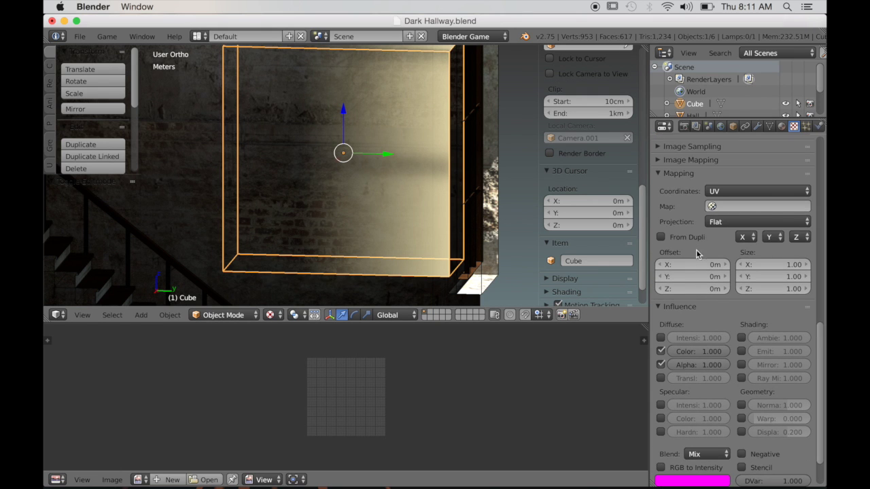
click(807, 277)
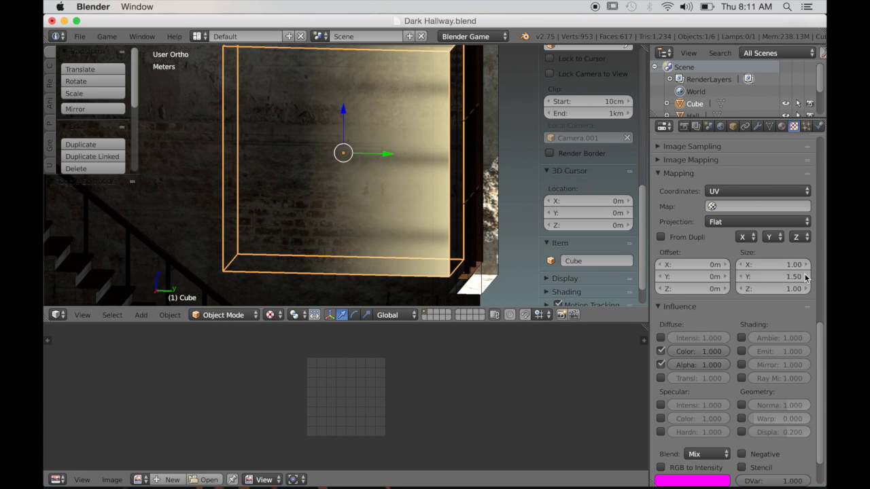
- Select the cube's edge loop farthest from the window and move it about 1.4 m along -Y and 2.2 m down toward the floor
scroll(526, 278, left, 5)
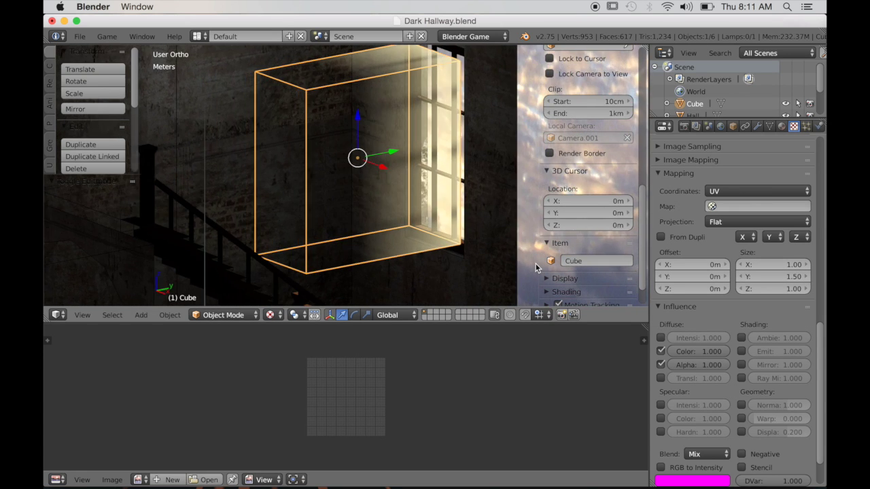
scroll(532, 266, left, 10)
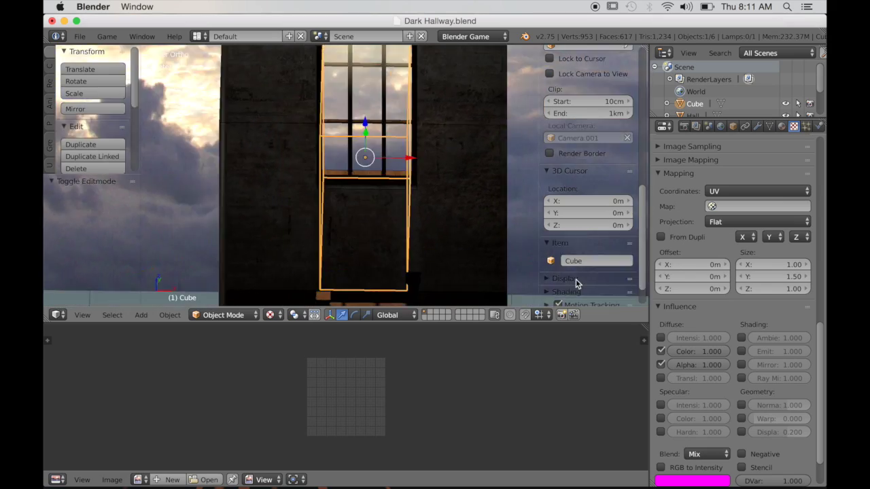
scroll(537, 248, left, 10)
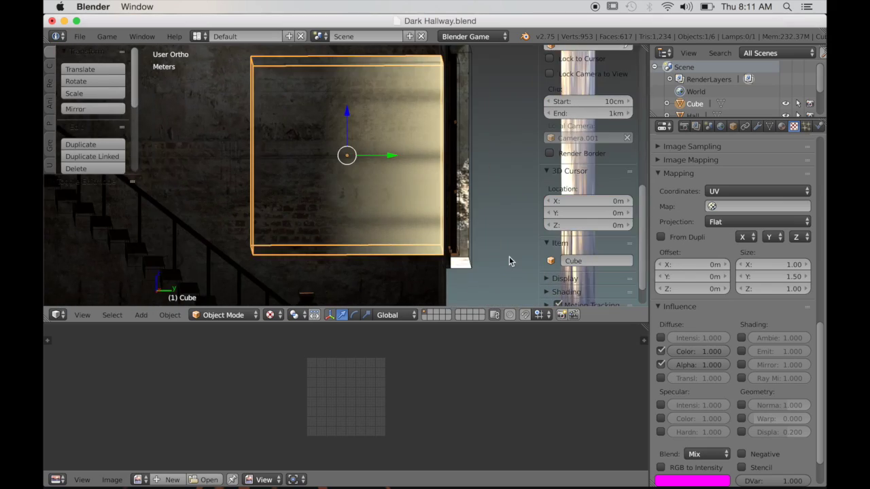
scroll(400, 233, left, 10)
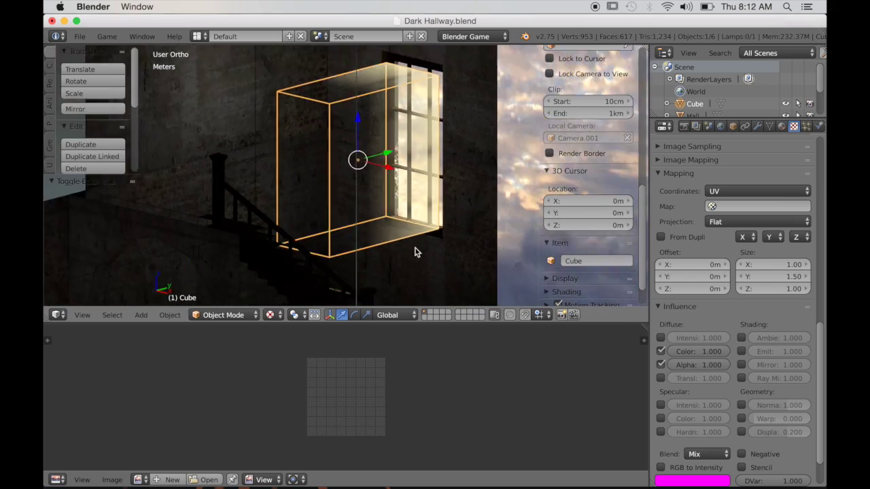
scroll(469, 251, left, 5)
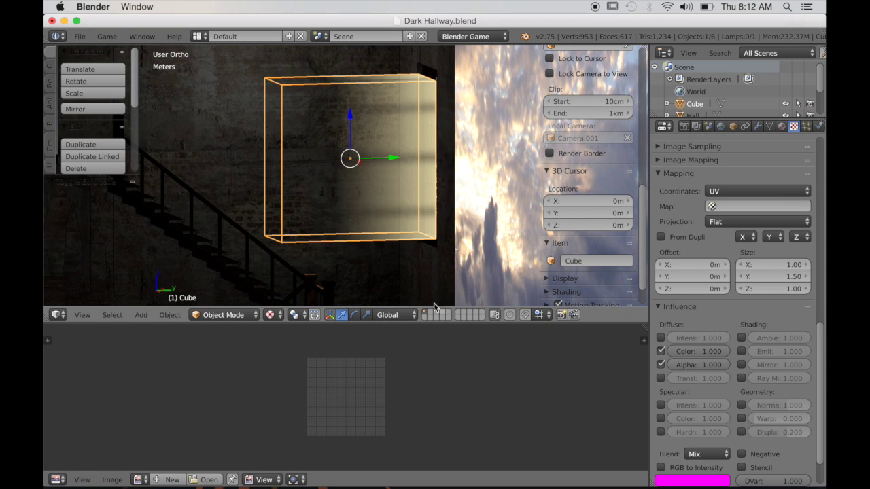
key(Tab)
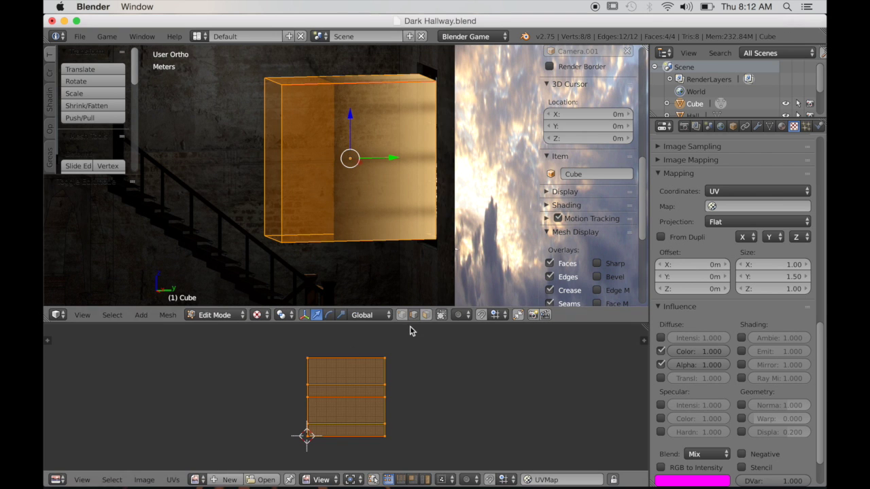
alt+right_click(280, 204)
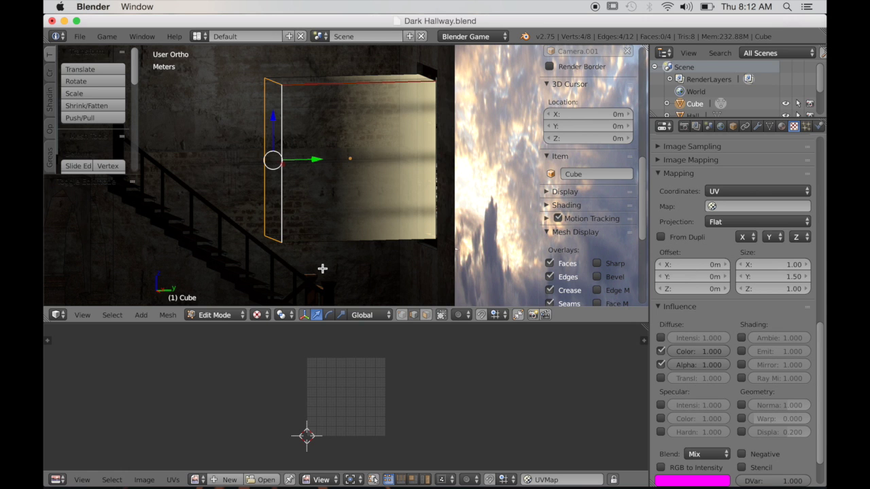
key(KP_3)
shift+middle_drag(291, 284, 490, 185)
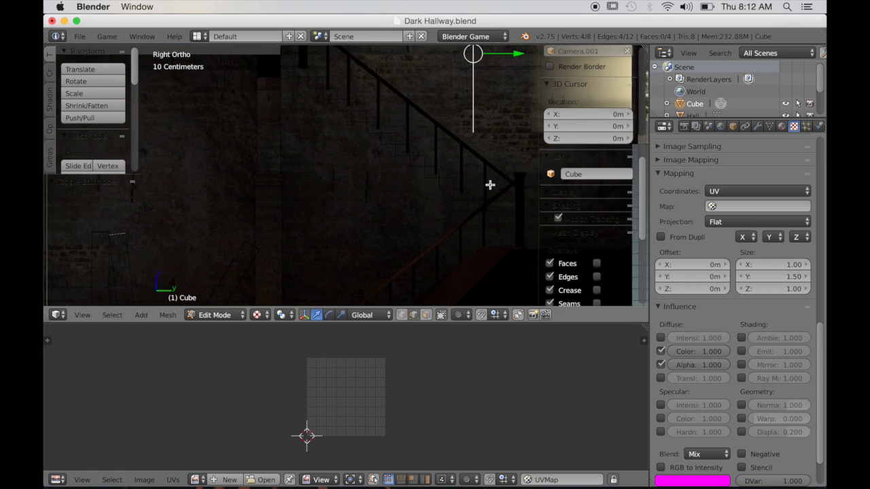
scroll(488, 187, down, 4)
shift+middle_drag(401, 234, 324, 279)
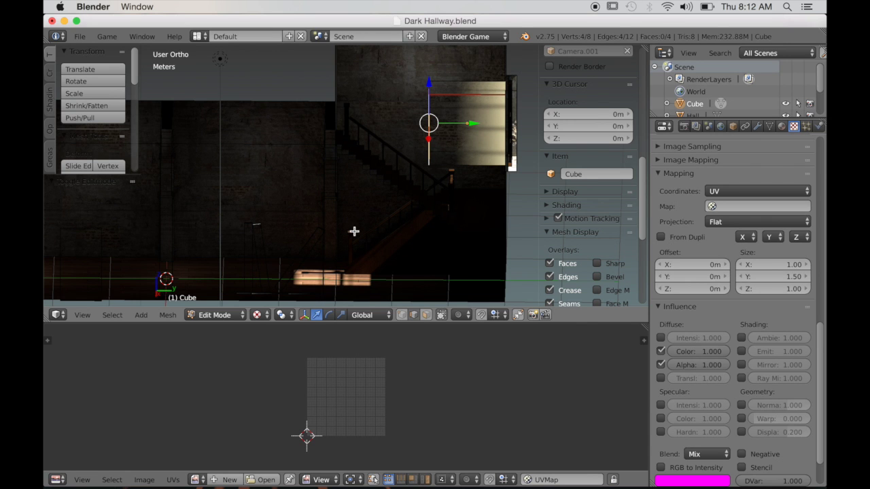
key(KP_3)
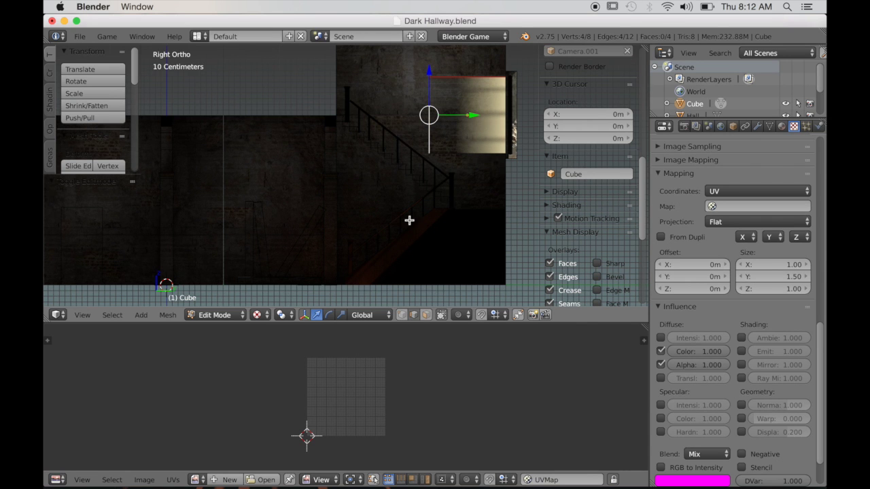
key(g)
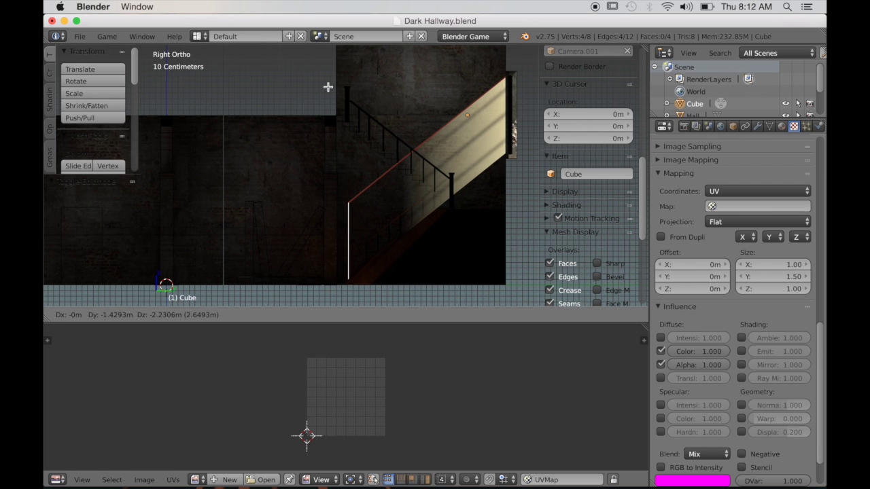
click(326, 88)
- Slide the lowered end loop along Y about 37 cm back toward the window, and fine-tune its position along Y
middle_drag(328, 85, 408, 191)
key(g)
key(y)
click(408, 202)
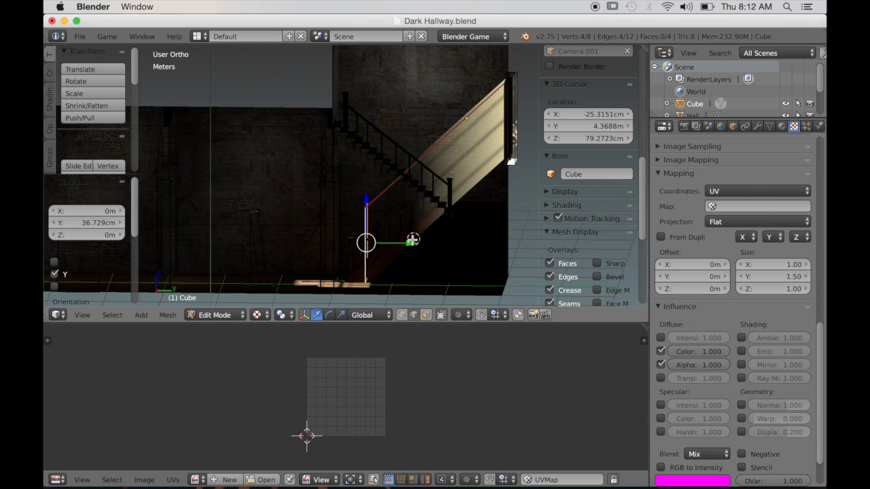
key(g)
key(y)
click(410, 242)
- Enlarge the 3D view and, seen from above, shift the end loop about 5 cm along -X over the floor light patch
key(KP_7)
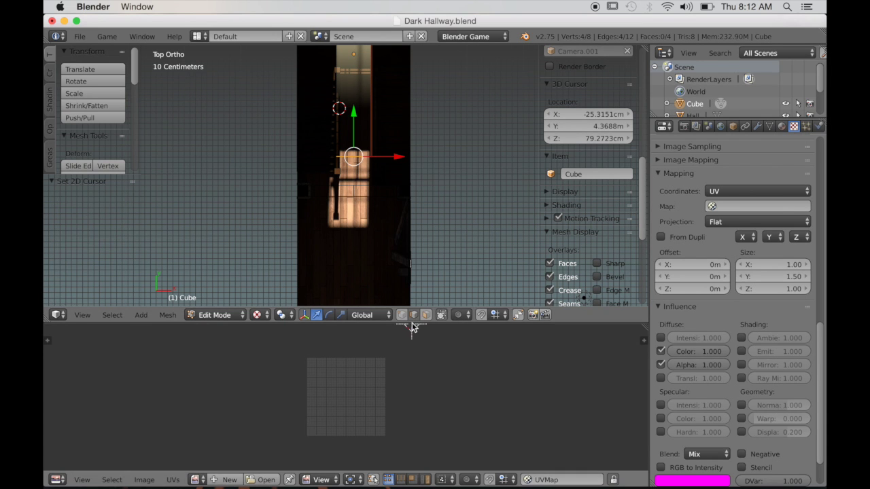
drag(409, 322, 410, 470)
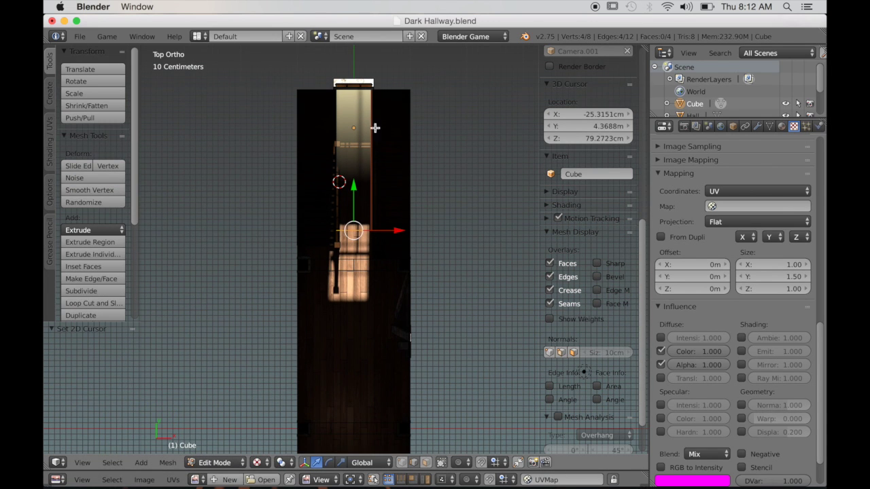
scroll(405, 263, up, 3)
drag(406, 217, 401, 217)
- Switch to a perspective view toward the window and disable Backface culling in the cube material's game settings
middle_drag(435, 267, 397, 296)
key(KP_5)
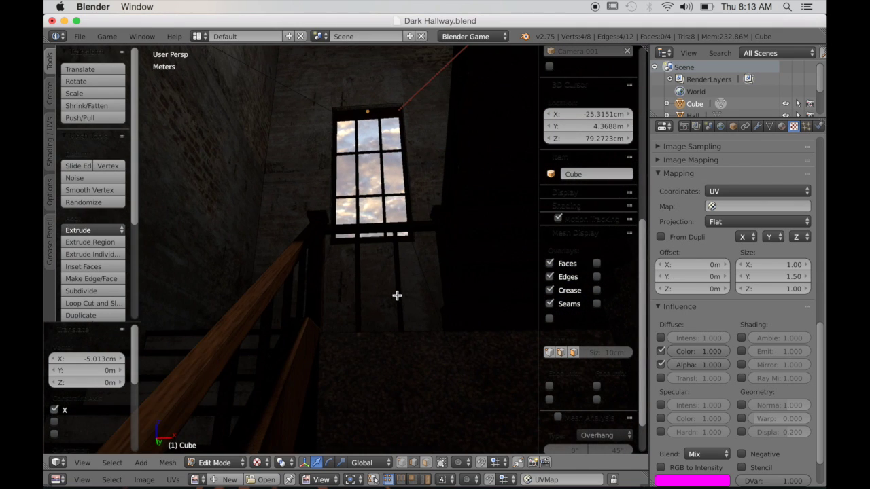
click(782, 128)
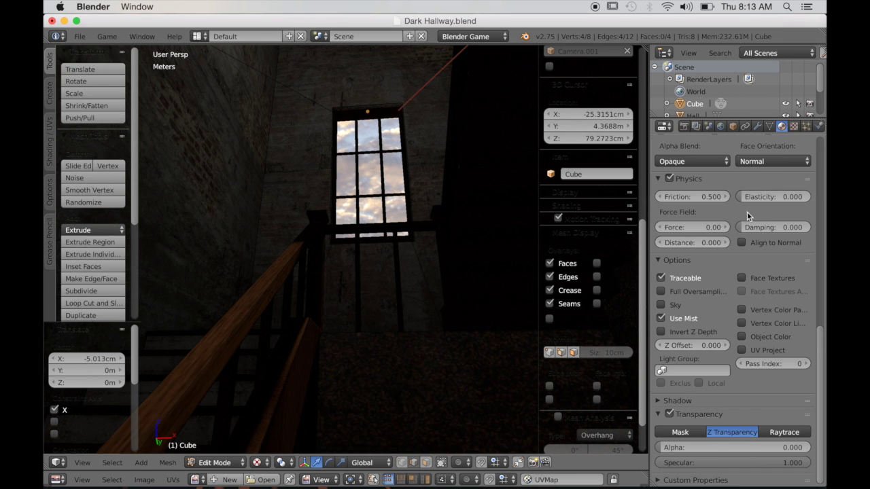
scroll(685, 287, up, 4)
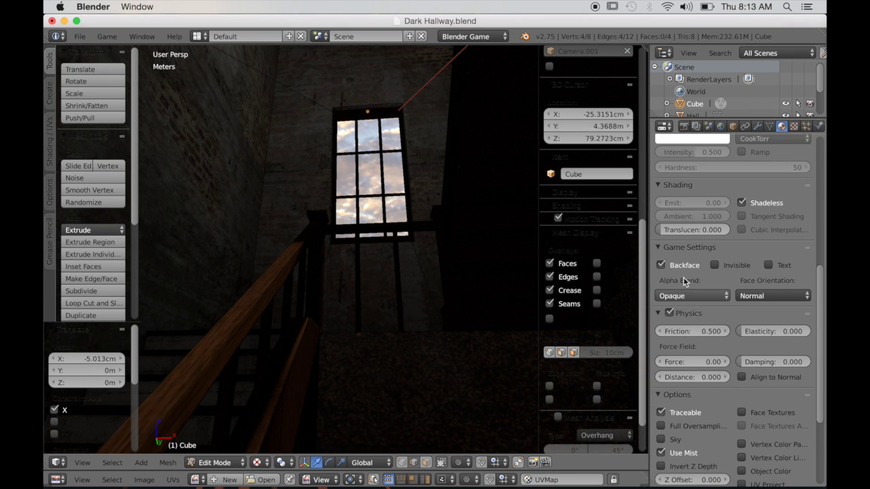
click(662, 278)
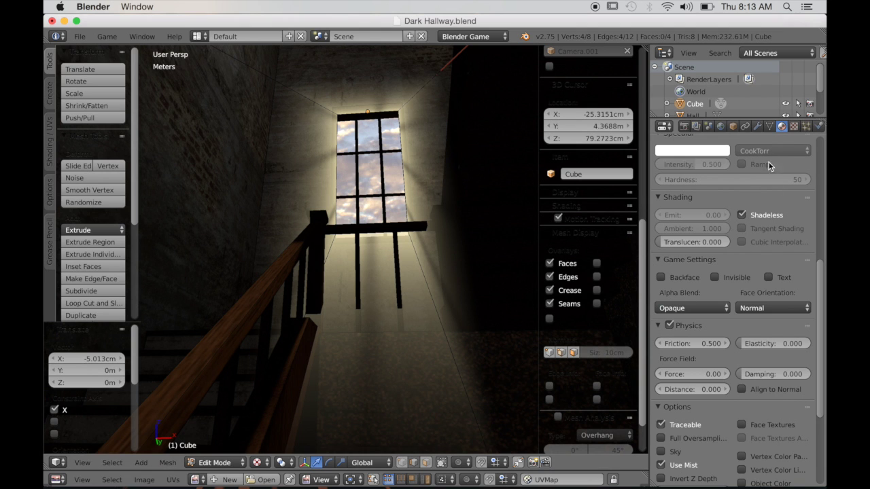
- Try larger Y mapping sizes up to 1.80 for the light texture, and settle on 1.30
click(793, 126)
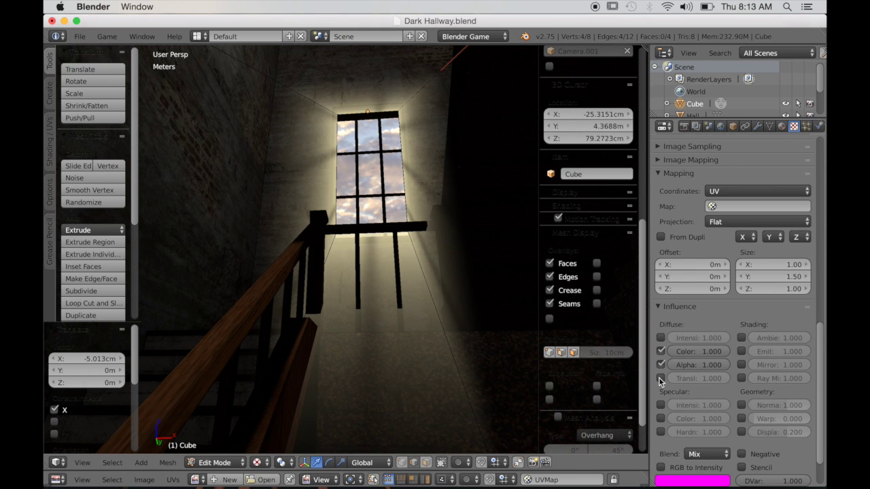
scroll(678, 419, down, 3)
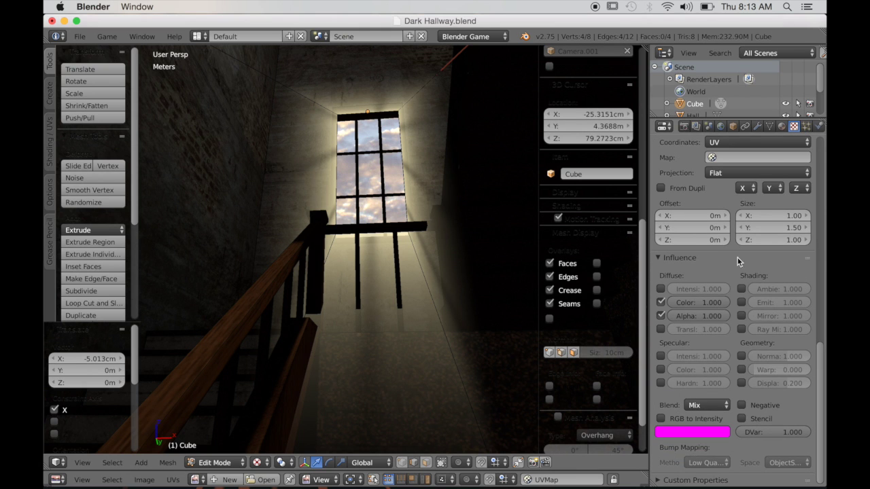
click(806, 227)
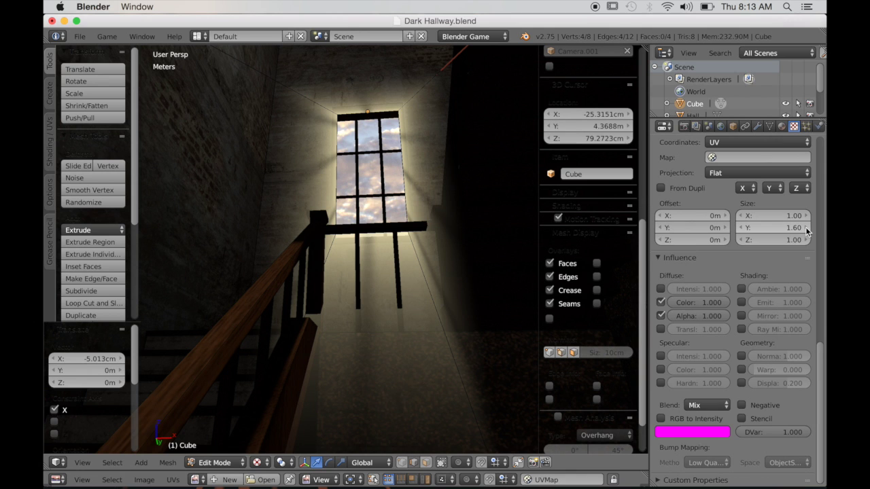
click(806, 229)
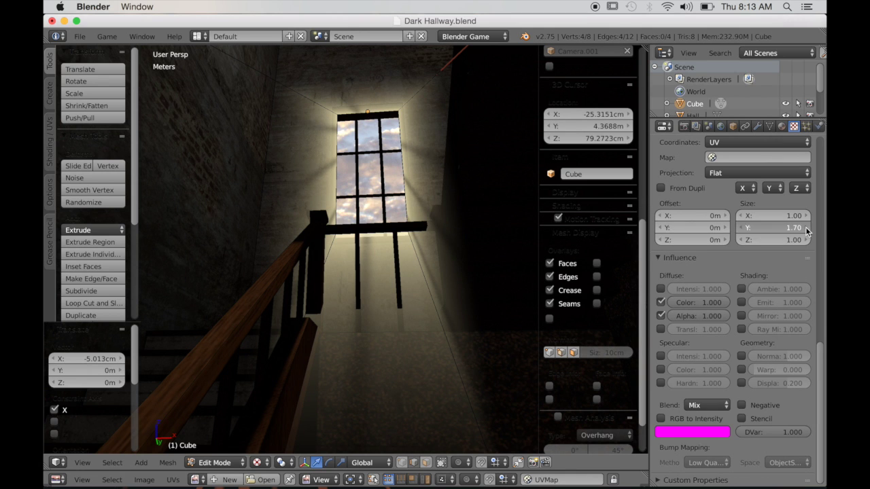
click(806, 228)
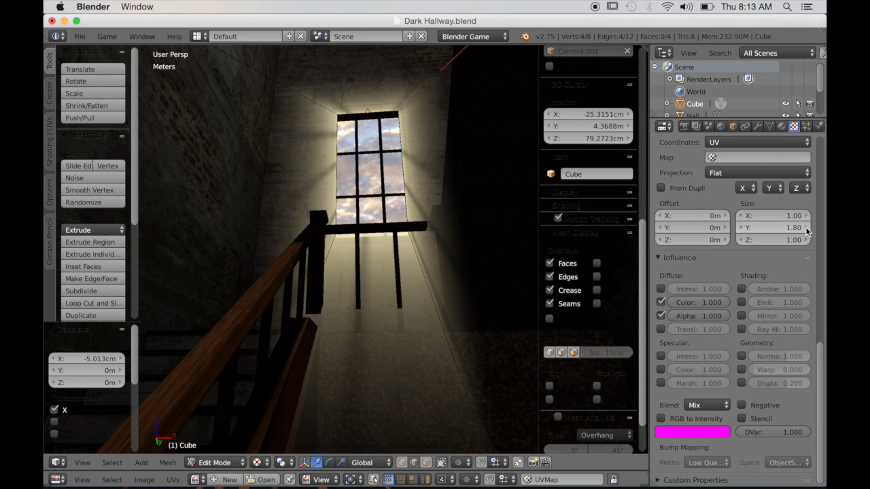
click(741, 228)
click(741, 229)
click(742, 229)
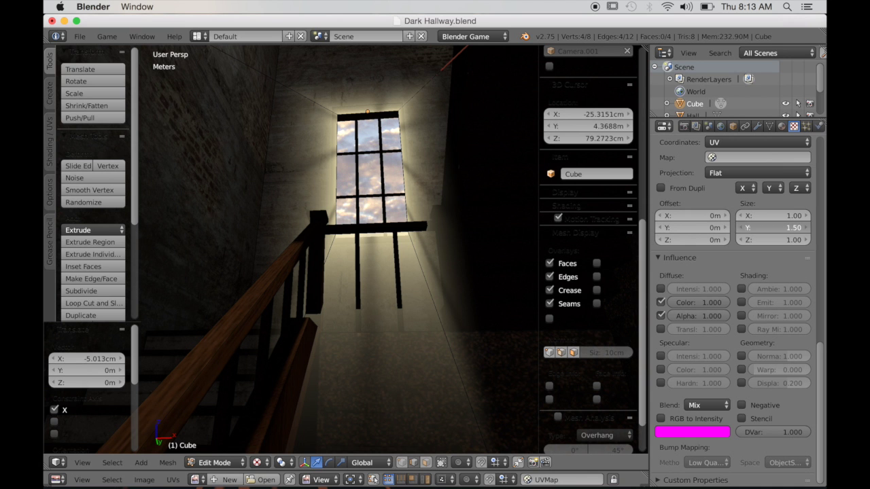
click(743, 229)
click(742, 229)
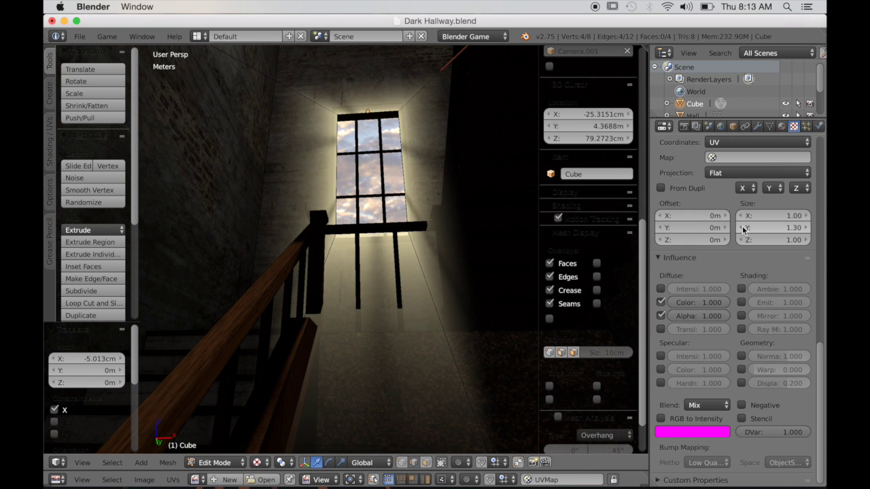
- Reduce the texture's diffuse Alpha influence to 0.638 and return the cube to Object Mode
middle_drag(451, 303, 518, 340)
scroll(461, 311, down, 4)
drag(707, 319, 680, 319)
key(Tab)
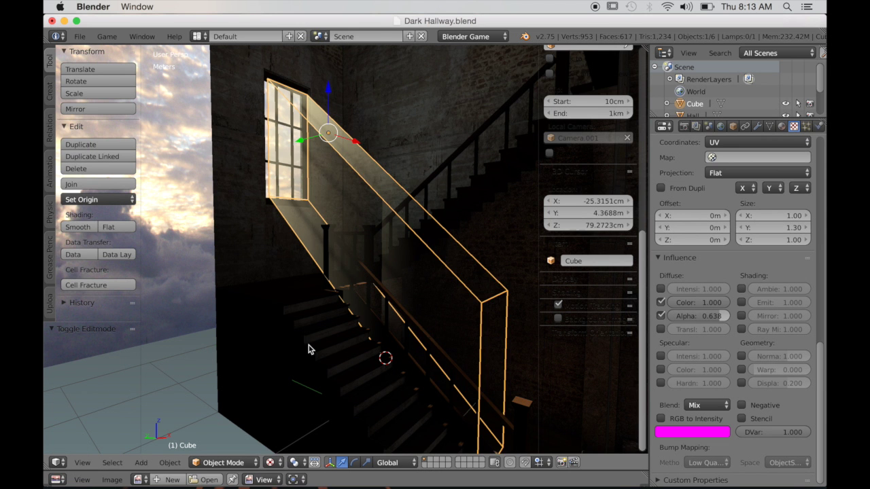
- Reduce the light texture's diffuse Alpha influence on the cube to 0.468
key(a)
middle_drag(361, 351, 423, 365)
right_click(364, 178)
drag(689, 316, 677, 316)
middle_drag(491, 337, 443, 369)
- Run the game from the hallway camera view to check the light shaft at the far window, and stop it
key(KP_0)
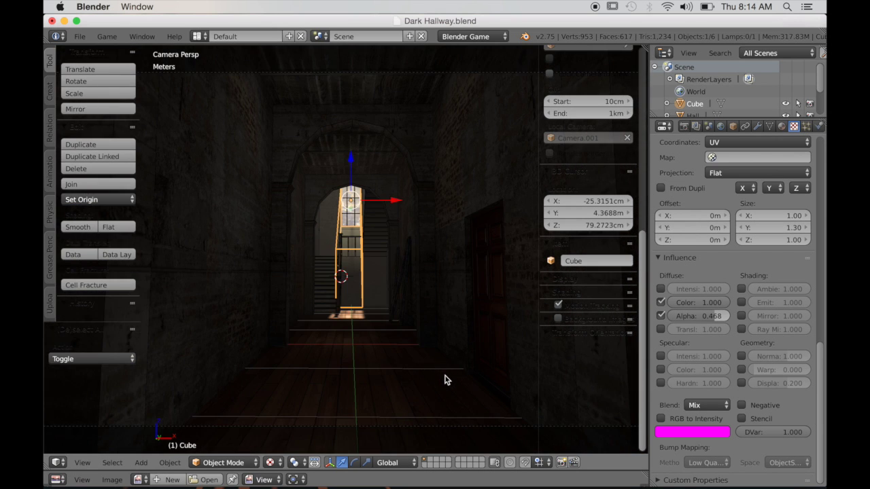
scroll(445, 380, up, 1)
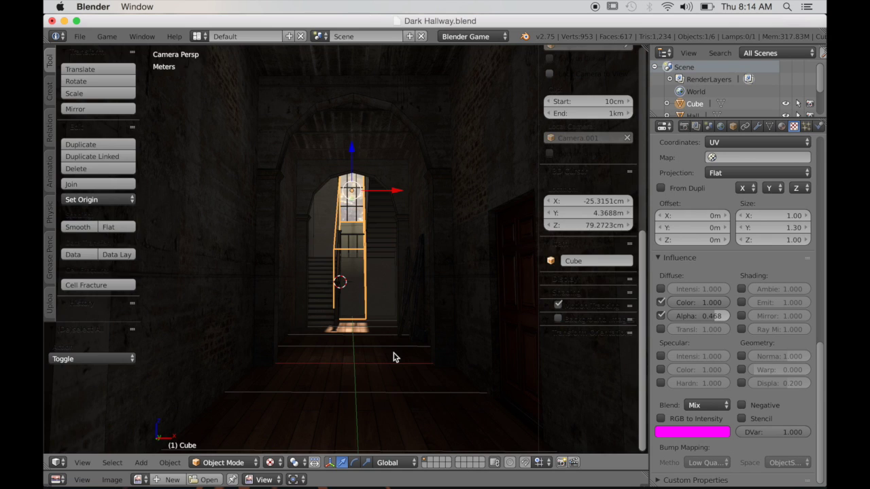
key(p)
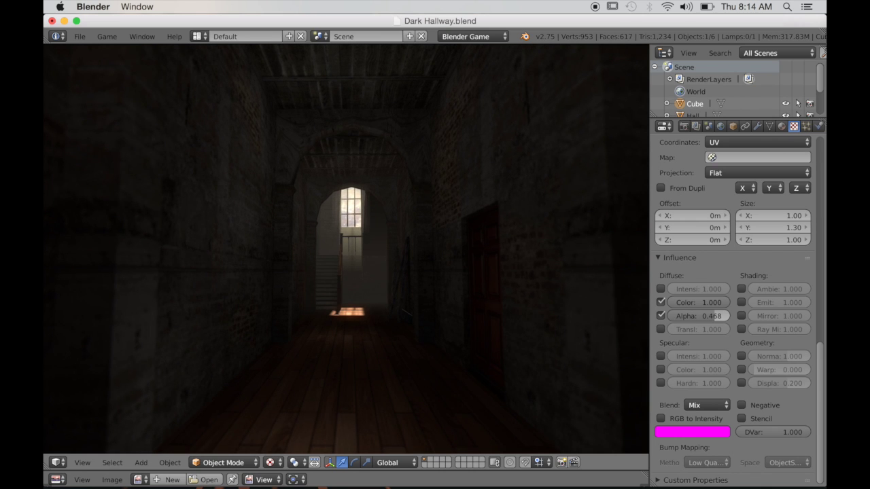
key(Escape)
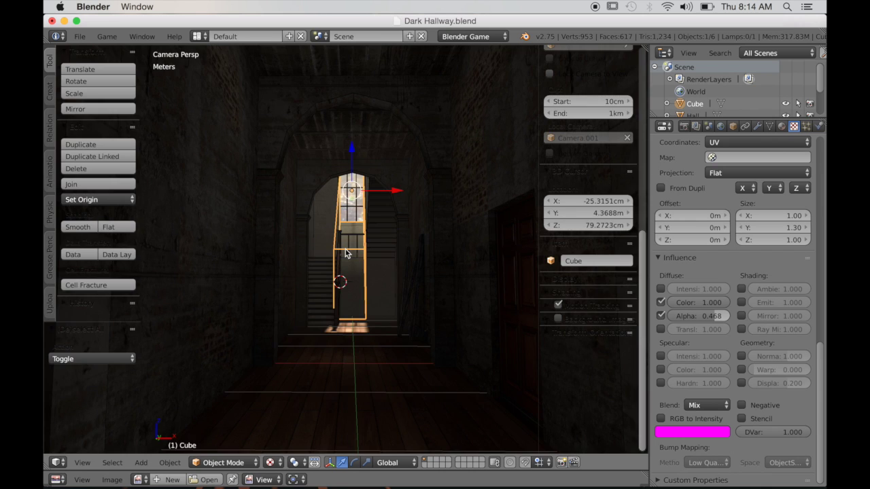
- Run the game from a close perspective view of the staircase to inspect the light shaft, and stop it
scroll(381, 309, up, 4)
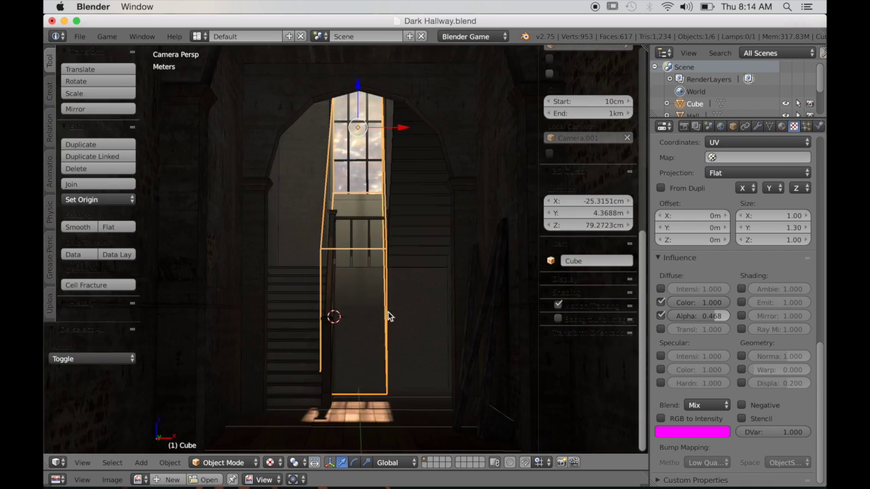
middle_drag(388, 312, 404, 377)
scroll(396, 341, up, 5)
key(p)
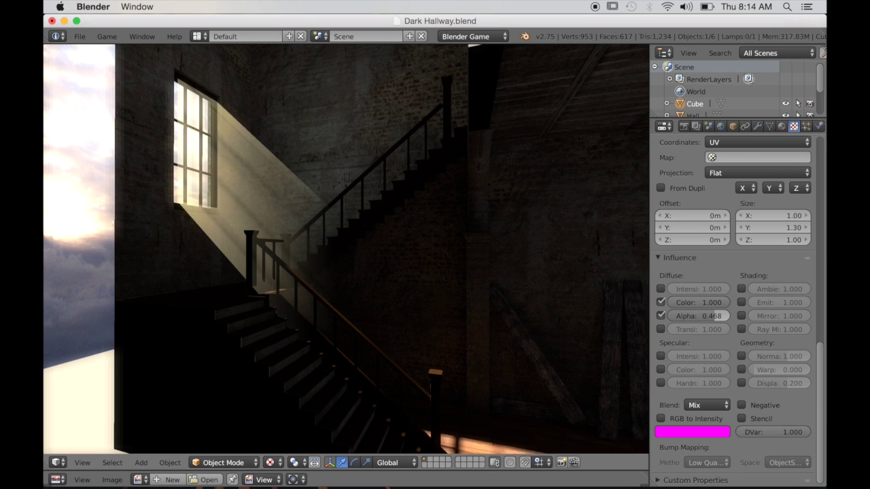
key(Escape)
- Move the light-shaft cube about 3.9 cm along the Y axis at the window
mouse_move(265, 202)
middle_down()
mouse_move(248, 193)
mouse_move(274, 204)
mouse_move(259, 187)
middle_up()
key(g)
key(y)
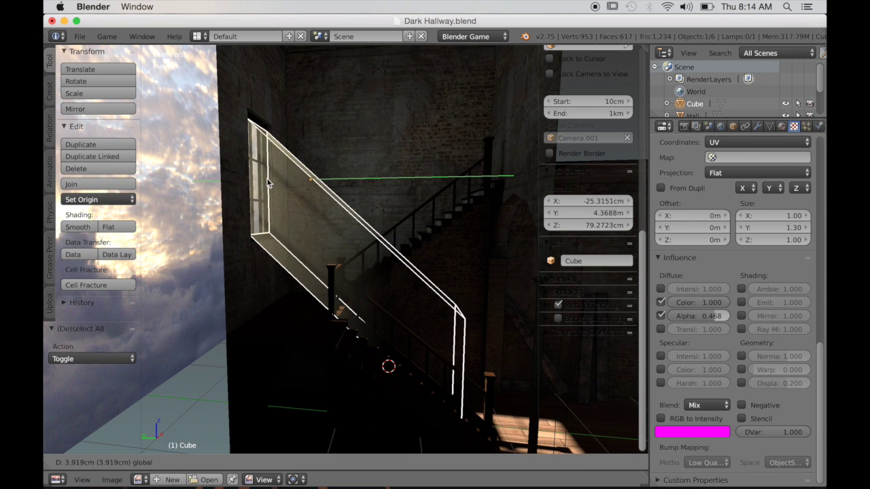
click(294, 214)
- Try lower diffuse Alpha influence values for the light texture and settle on 0.243
scroll(294, 210, down, 2)
mouse_move(470, 303)
middle_down()
mouse_move(450, 304)
mouse_move(459, 299)
middle_up()
scroll(479, 321, up, 2)
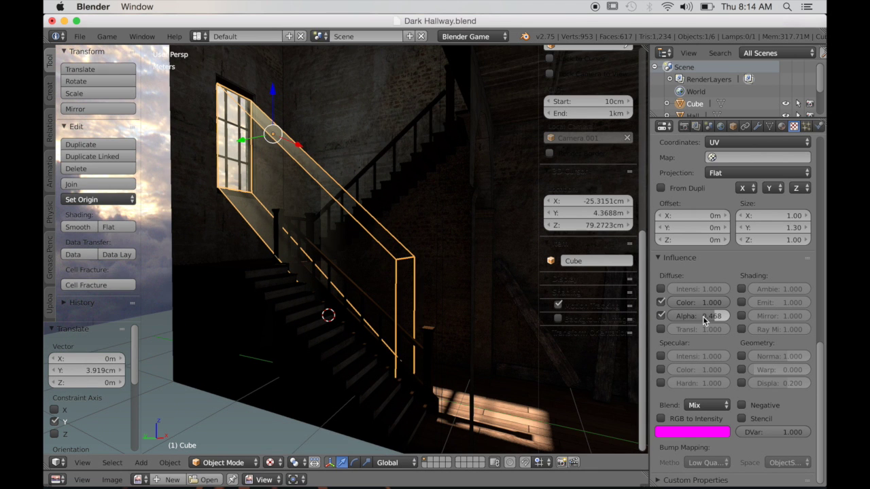
drag(701, 320, 703, 320)
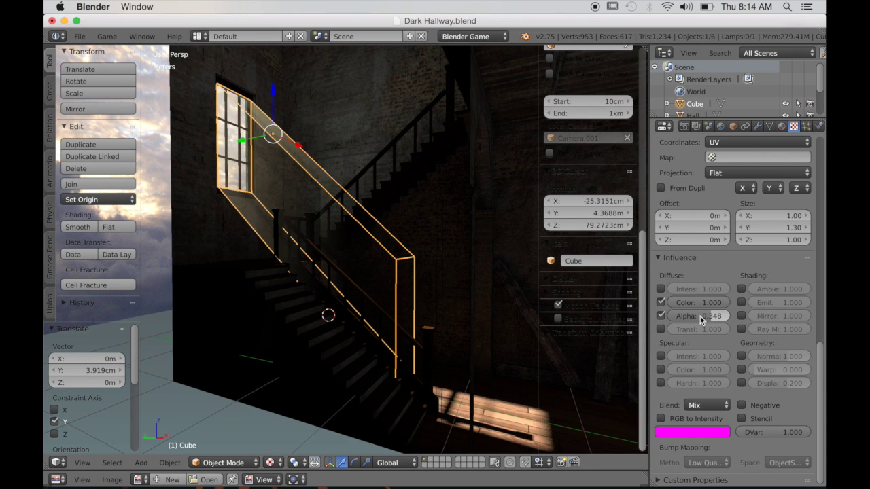
text(0.2)
key(Return)
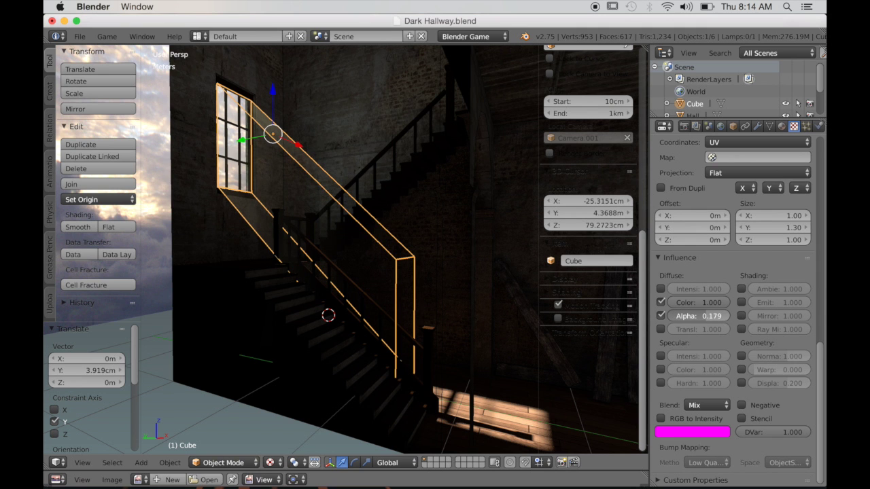
drag(700, 317, 707, 317)
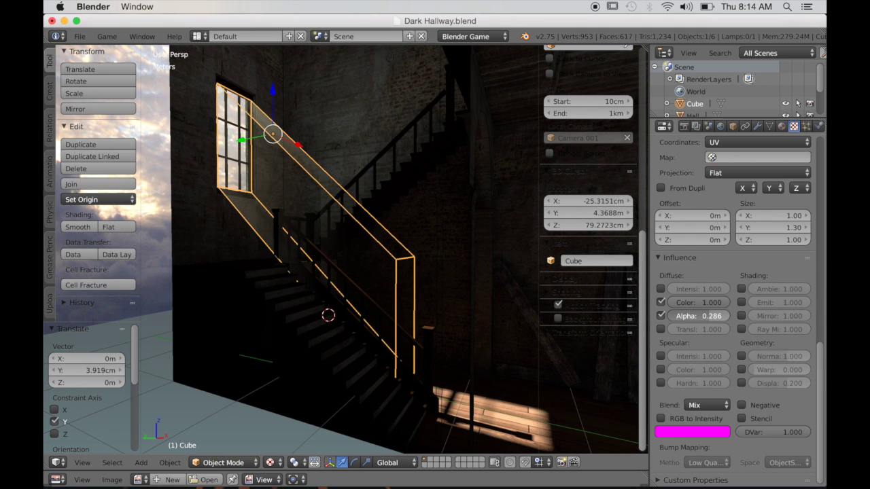
- Run the game beside the staircase to examine the fainter light shaft, and stop it
middle_drag(305, 317, 310, 319)
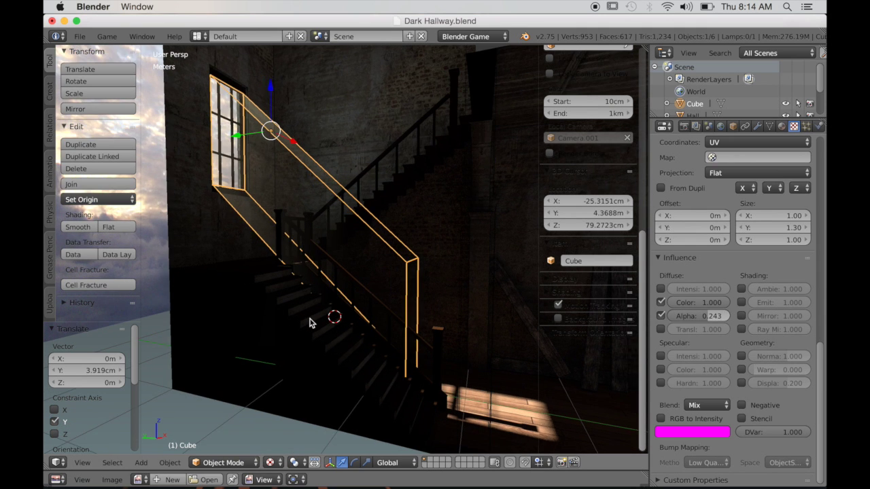
key(p)
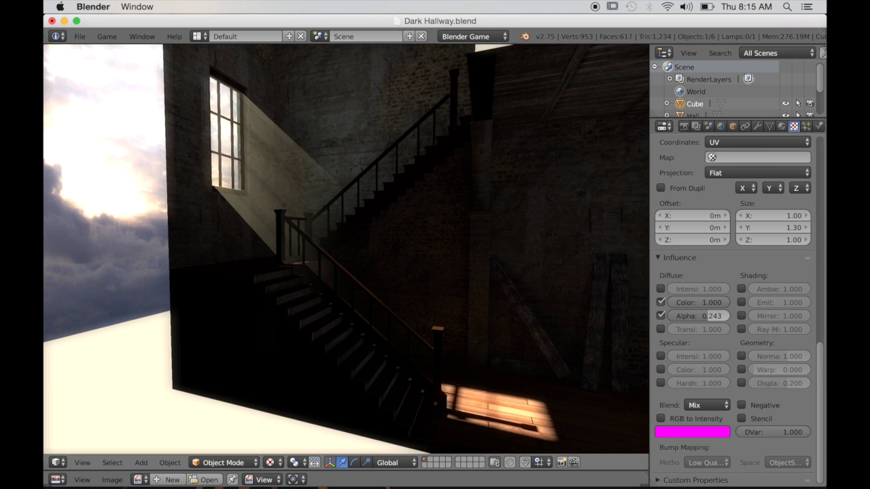
key(Escape)
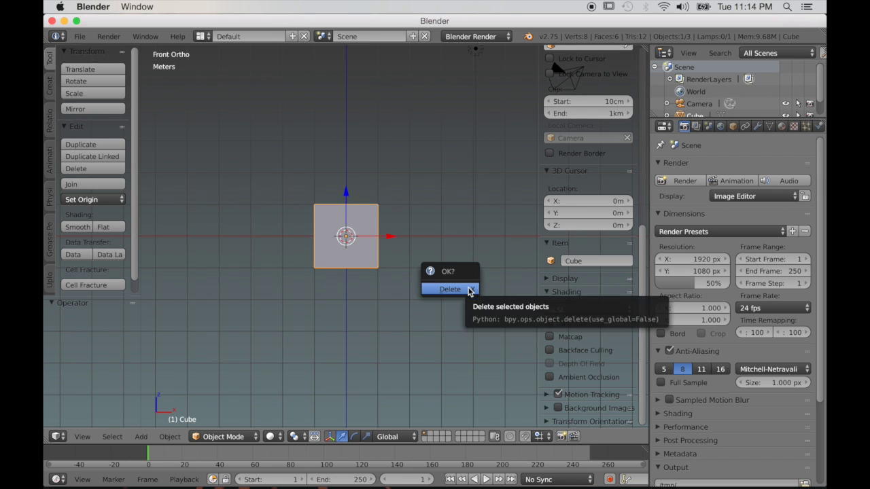
- In the new scene, replace the default cube with a plane and align the camera to the top view
click(450, 290)
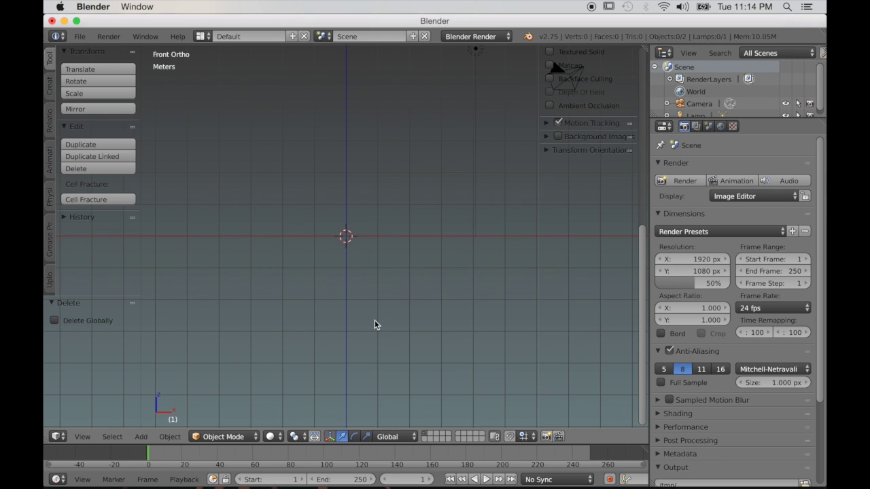
key(shift+a)
mouse_move(370, 301)
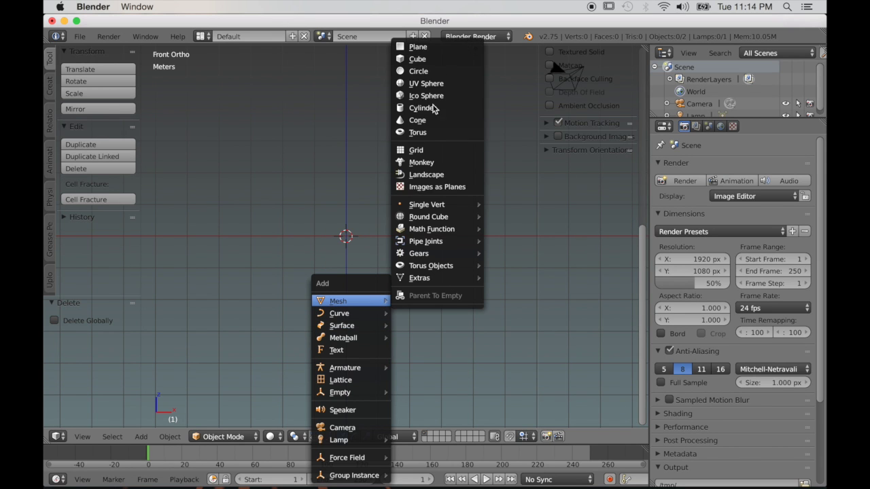
click(441, 51)
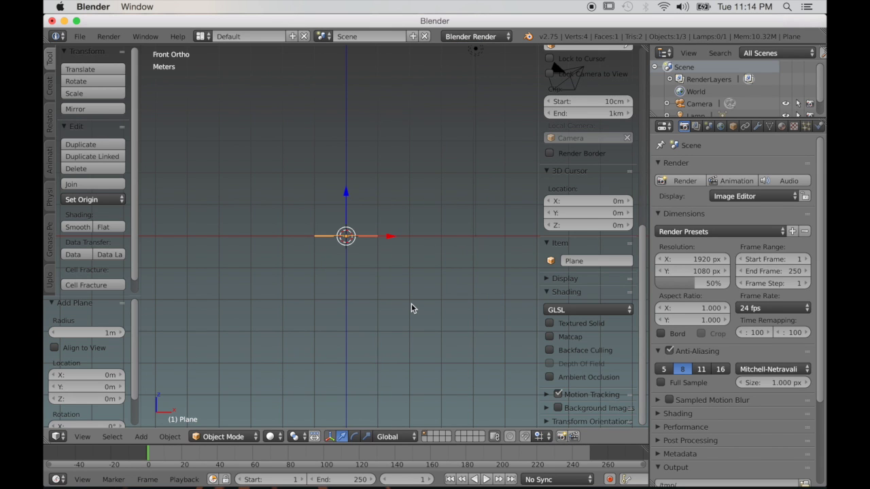
key(KP_7)
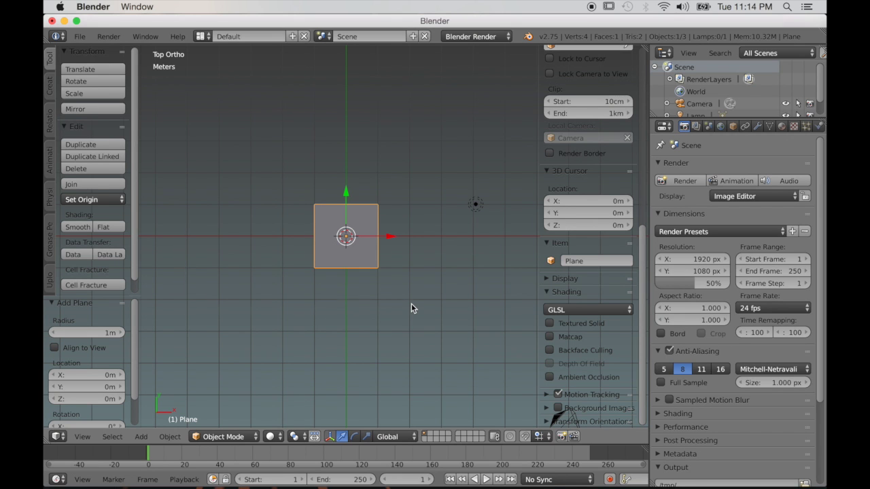
key(ctrl+alt+KP_0)
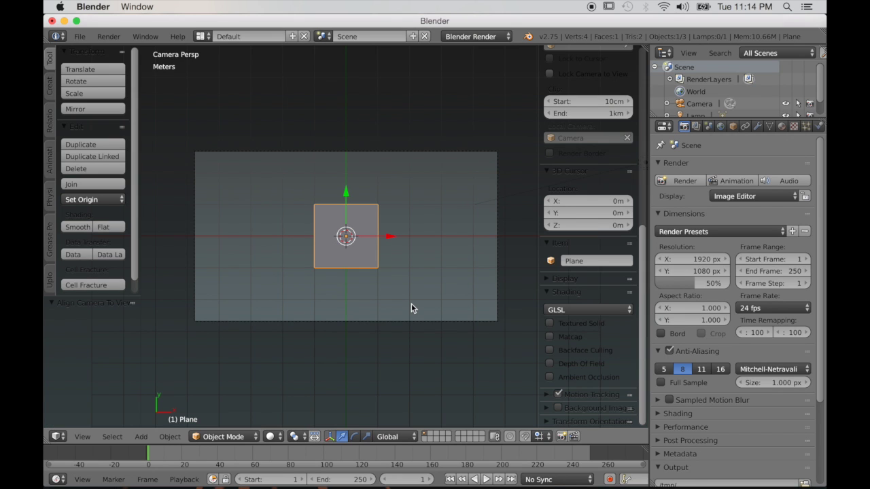
- Select the camera and set the render resolution to 256 × 256 px at 100%
right_click(500, 234)
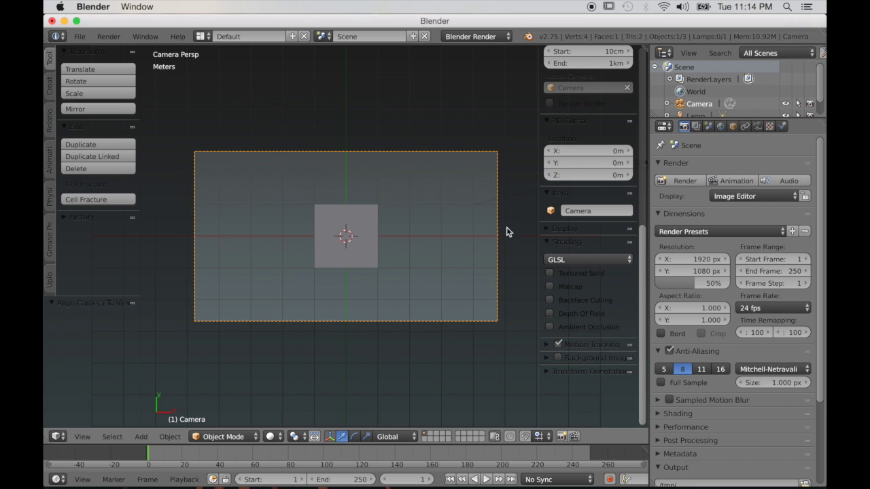
scroll(696, 191, down, 3)
drag(671, 217, 721, 217)
click(680, 198)
text(256)
key(Return)
click(690, 208)
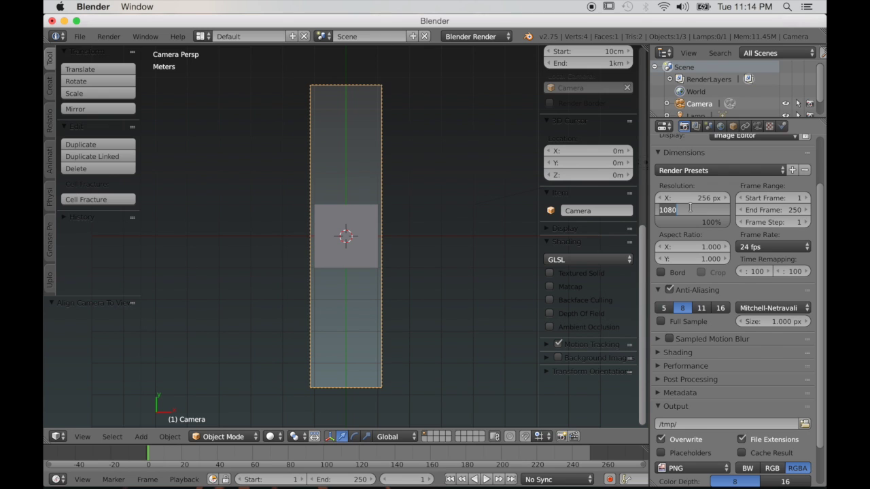
text(256)
key(Return)
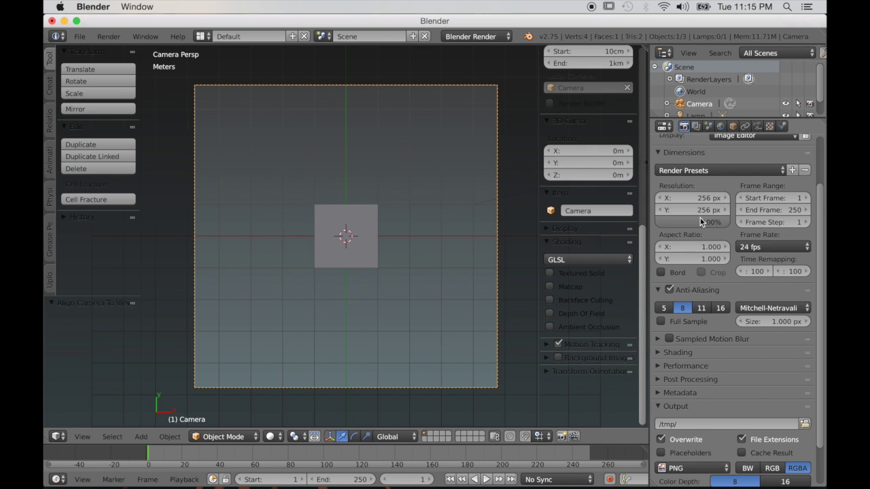
- Make the camera orthographic with an orthographic scale of 2 so the plane fills its frame
click(759, 128)
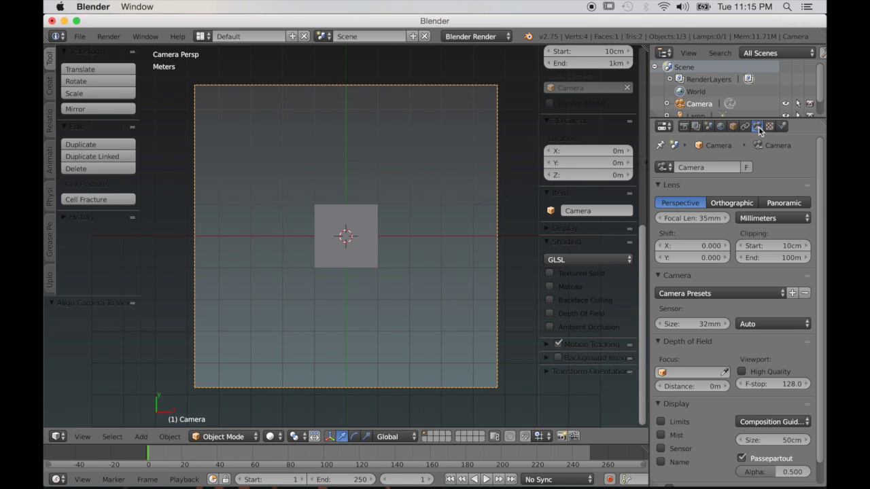
click(733, 204)
click(703, 219)
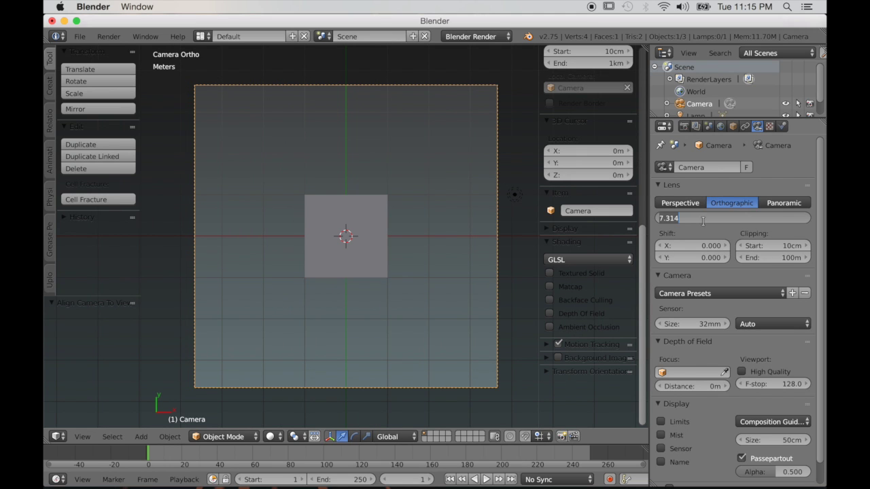
text(2)
key(Return)
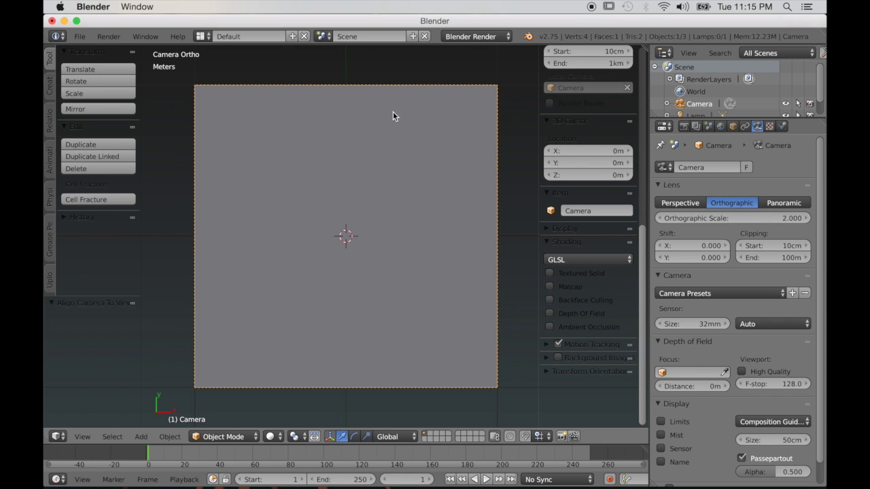
- Change the render engine to Cycles Render and the screen layout to Compositing
click(463, 36)
click(476, 78)
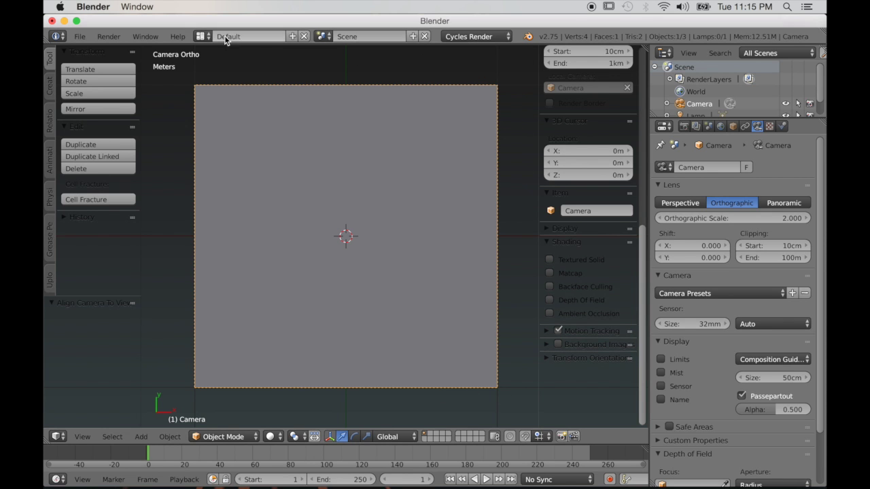
click(203, 36)
click(207, 78)
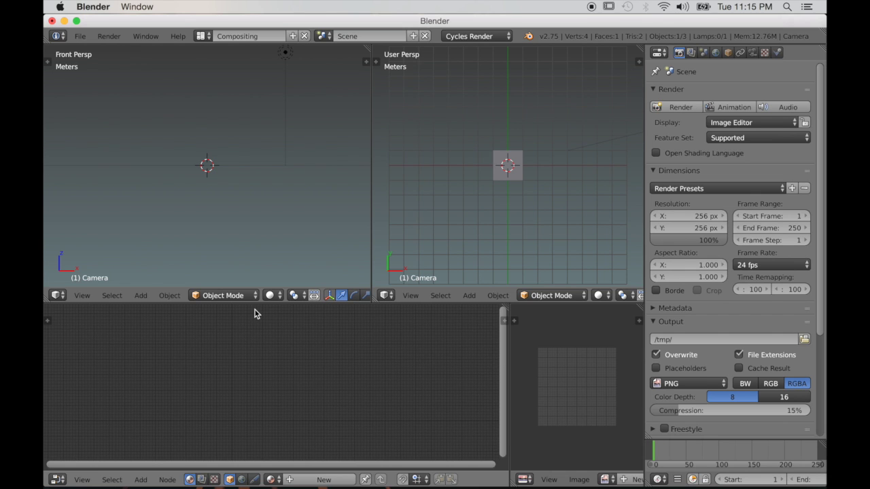
- Show the camera view with Rendered shading in the first 3D view
middle_drag(234, 236, 220, 177)
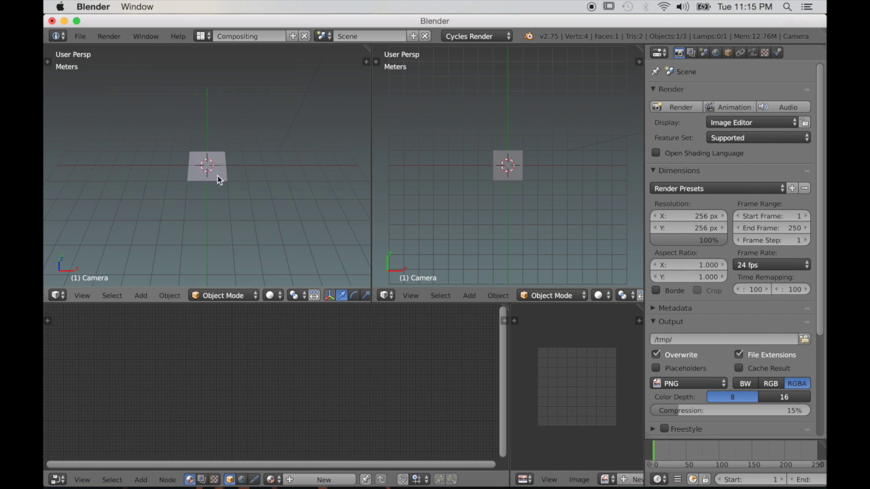
key(KP_0)
click(211, 295)
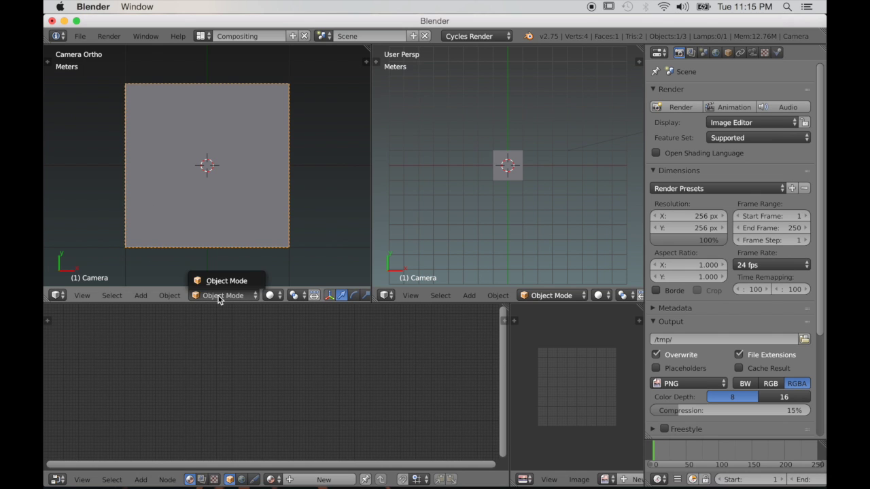
click(270, 295)
click(305, 214)
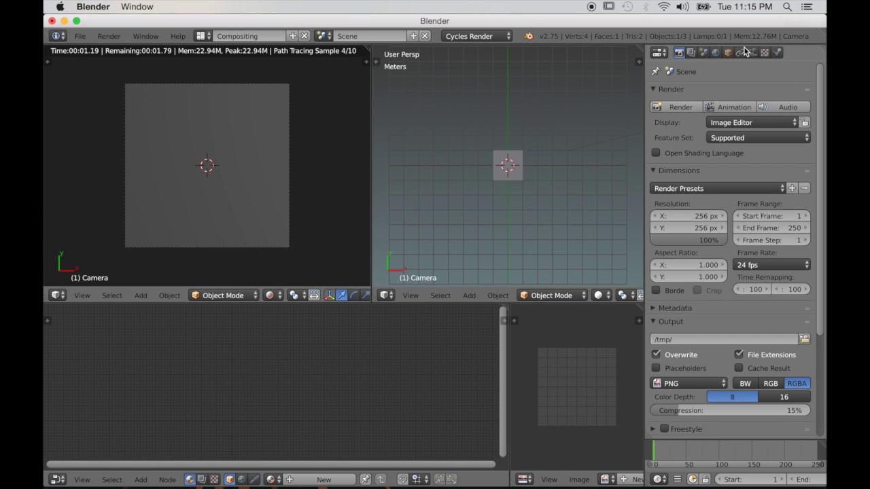
- Set the world's surface color to black
click(716, 53)
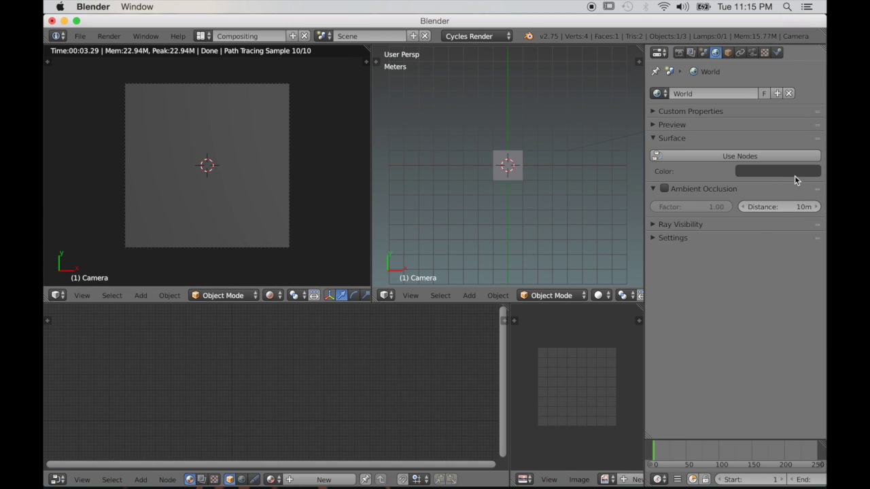
click(800, 171)
drag(812, 243, 811, 273)
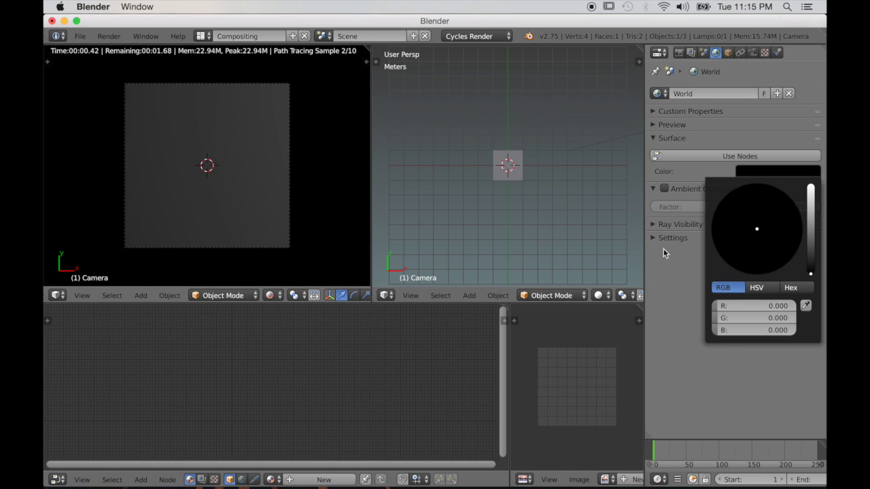
- Give the plane a new material with an Emission surface shader
scroll(522, 245, up, 2)
scroll(522, 243, up, 4)
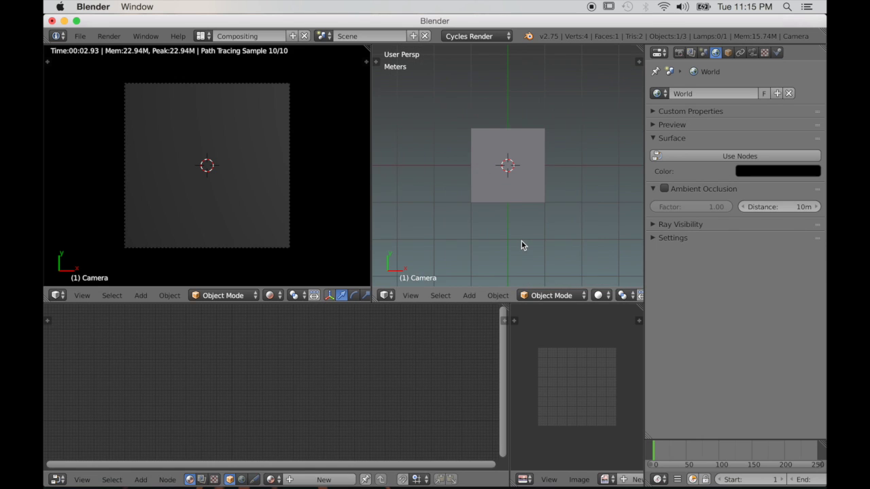
middle_drag(493, 216, 481, 186)
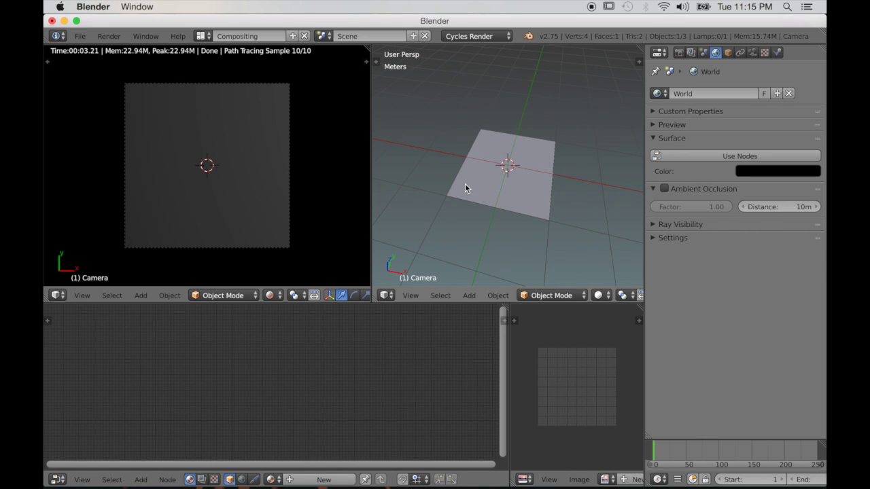
right_click(551, 161)
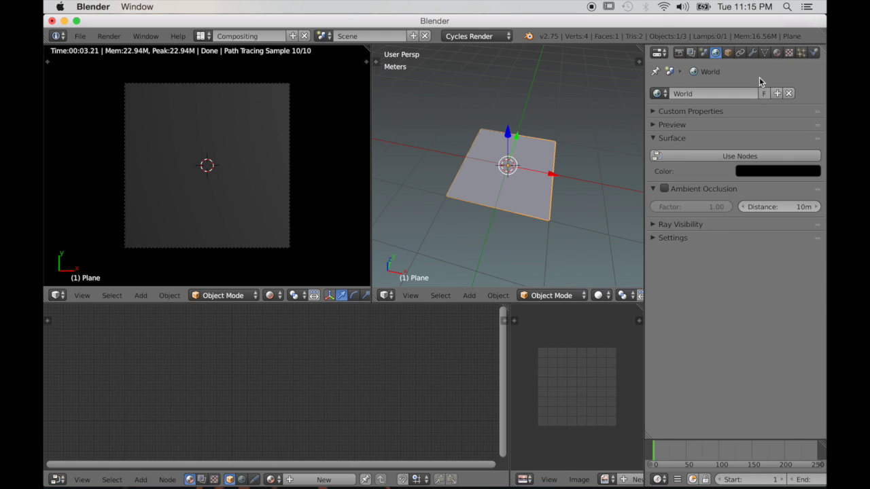
click(778, 52)
click(718, 132)
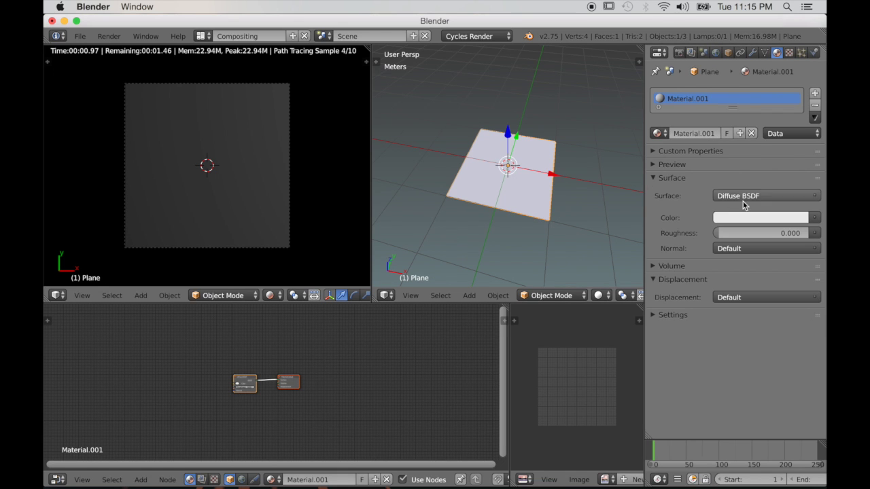
click(724, 197)
click(666, 318)
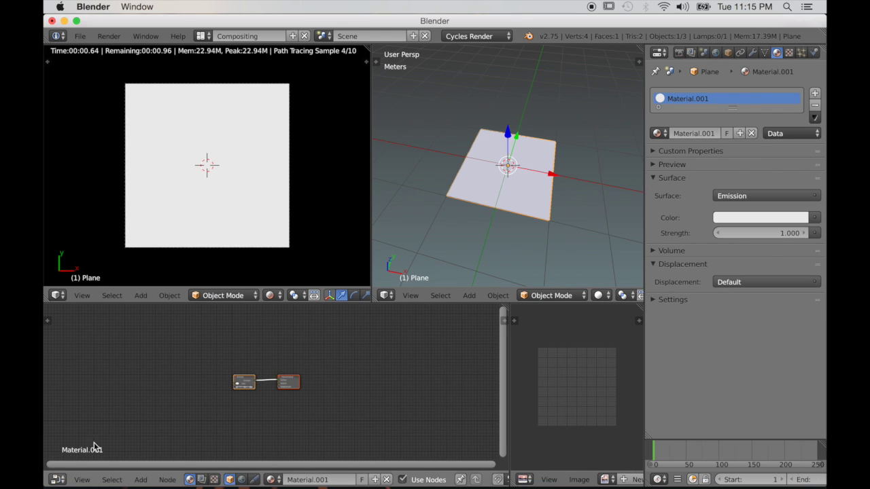
- Add a Transparent BSDF node and combine it with the Emission node through a Mix Shader, spacing the nodes out before the Material Output
scroll(171, 422, up, 3)
drag(255, 379, 227, 415)
key(shift+a)
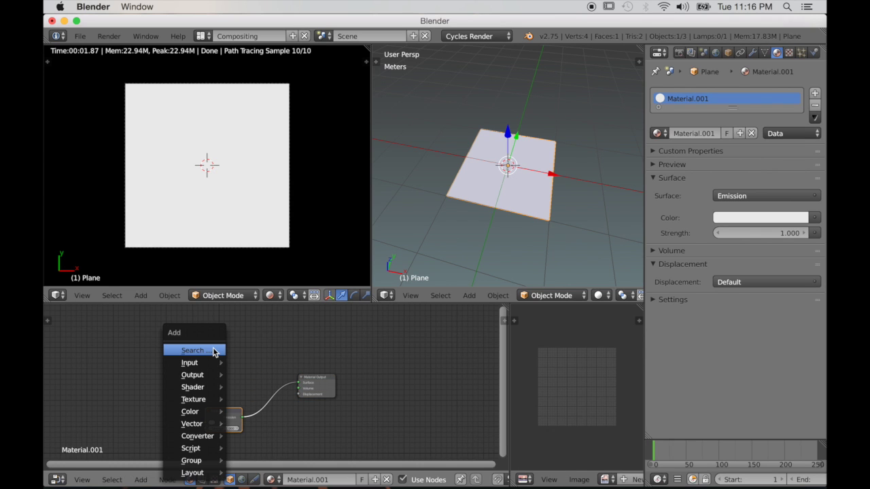
mouse_move(197, 390)
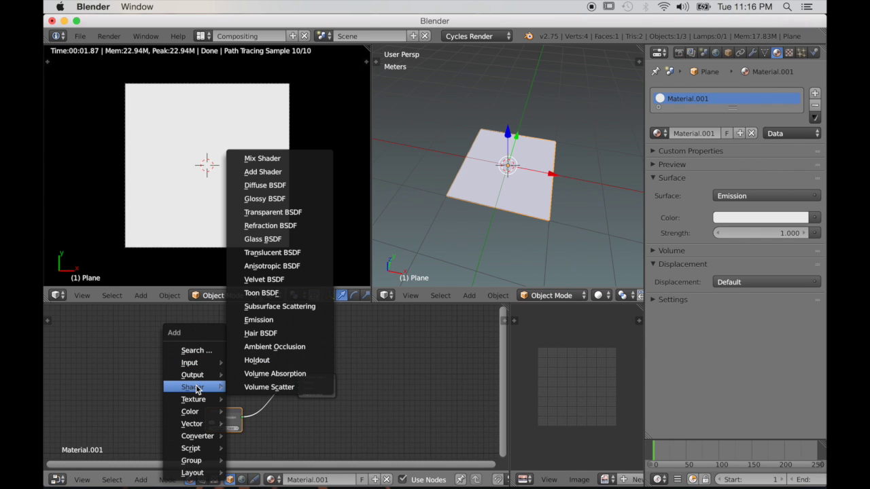
click(272, 212)
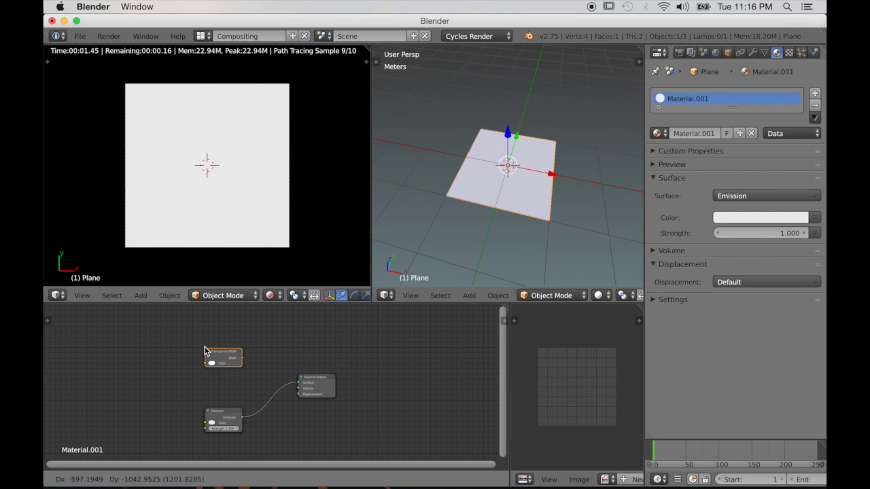
click(204, 347)
ctrl+shift+right_drag(242, 364, 229, 399)
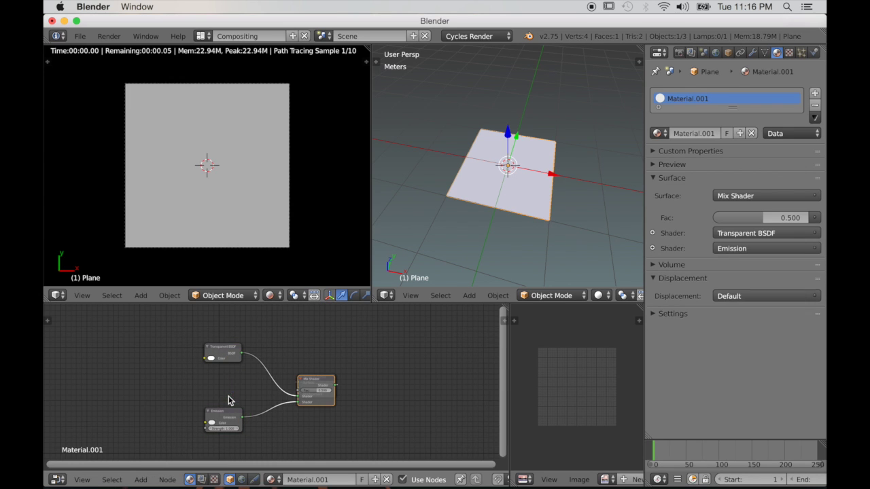
right_drag(324, 400, 442, 384)
right_drag(286, 384, 330, 382)
- Add a Noise Texture node and connect its Fac output to the Mix Shader's Fac input
scroll(276, 405, up, 1)
scroll(275, 403, up, 3)
middle_drag(245, 388, 351, 393)
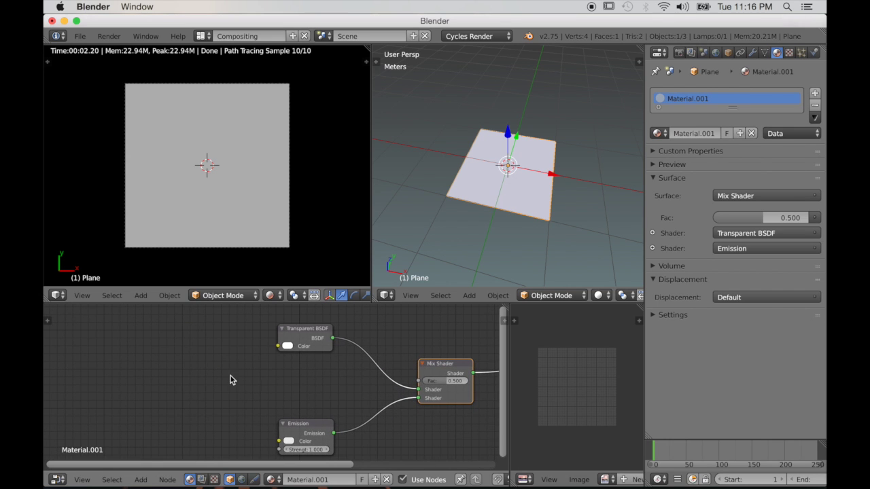
key(shift+a)
mouse_move(180, 380)
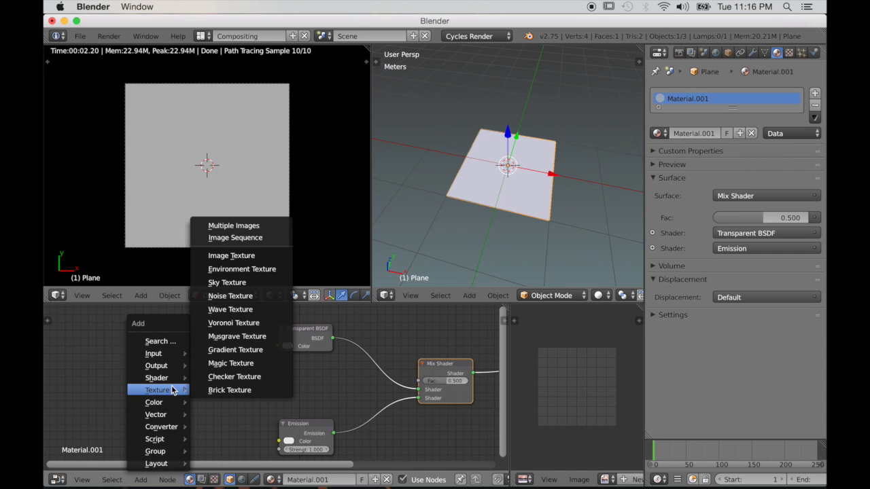
click(230, 296)
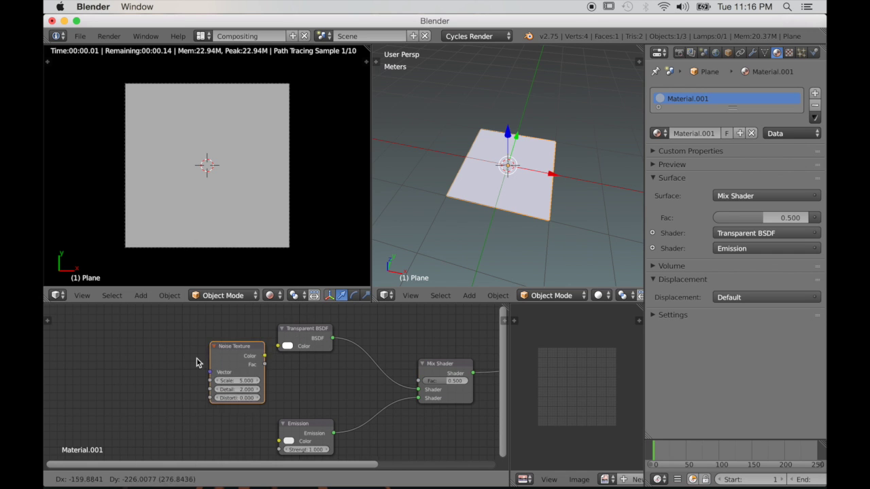
click(138, 367)
drag(194, 385, 419, 382)
- Move the Noise Texture node away from the shader nodes and feed it with Mapping and Texture Coordinate nodes
scroll(301, 403, down, 3)
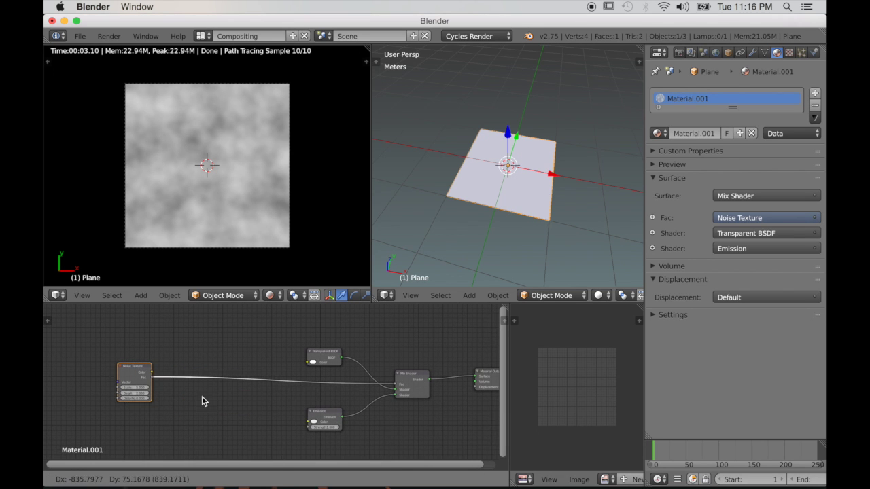
click(197, 400)
scroll(197, 402, up, 2)
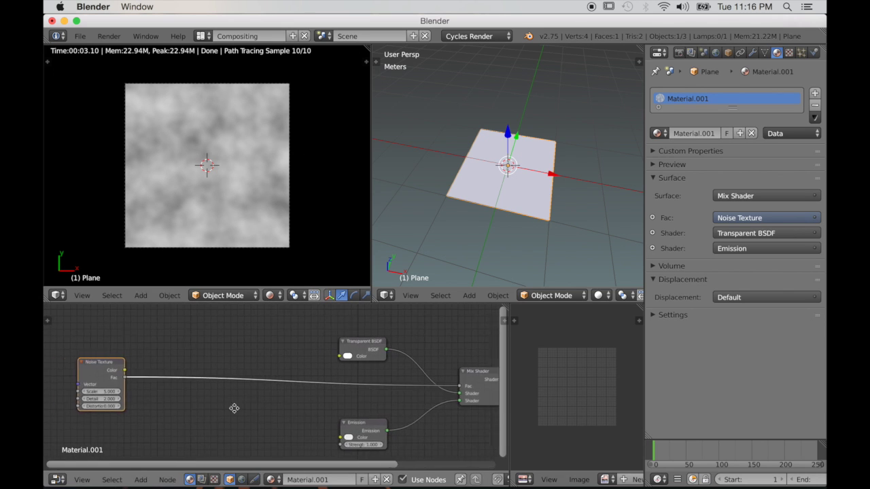
middle_drag(214, 408, 356, 419)
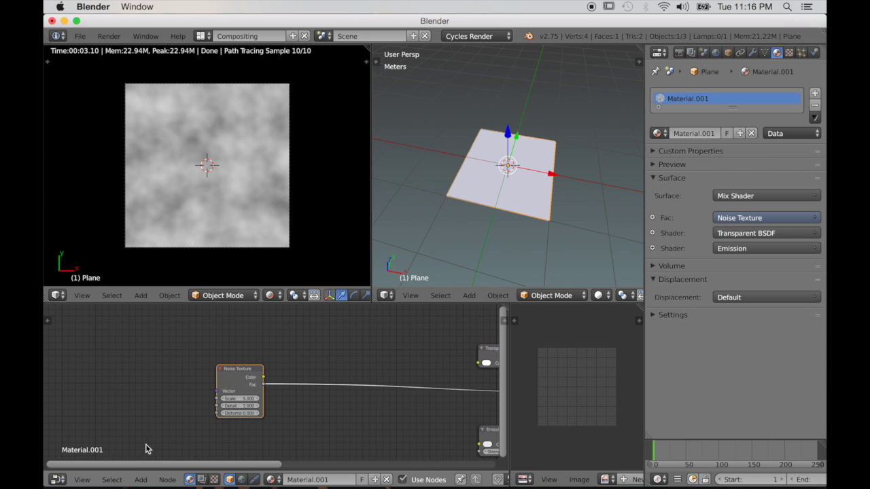
key(ctrl+t)
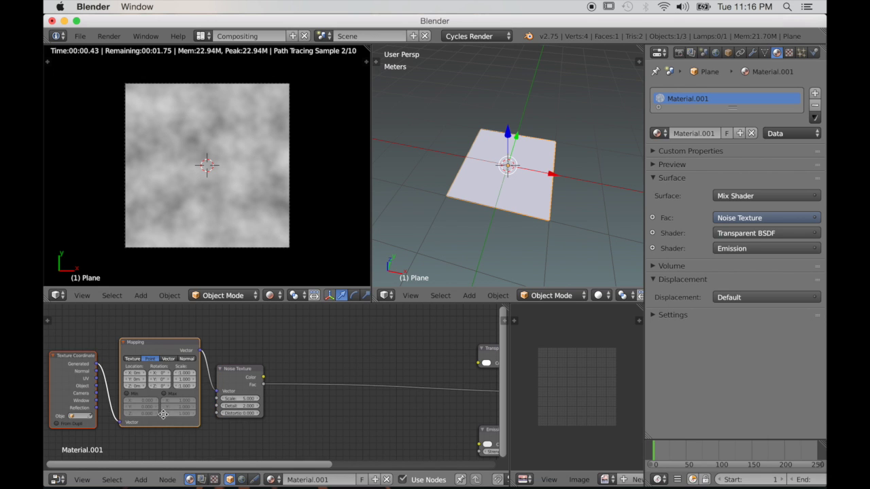
- Insert a ColorRamp node on the link between the Noise Texture and the Mix Shader's Fac input
key(Home)
middle_drag(353, 405, 196, 417)
key(shift+a)
mouse_move(238, 426)
mouse_move(228, 442)
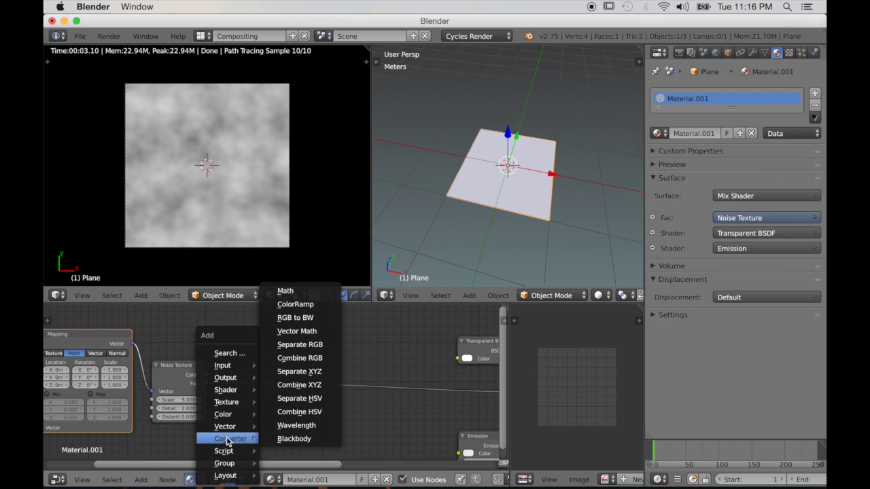
click(289, 304)
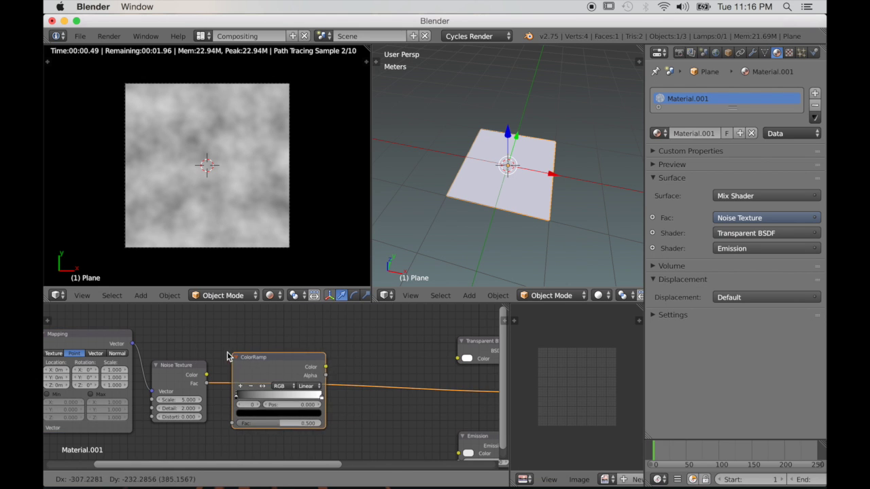
click(253, 406)
- Add a middle stop to the ColorRamp at 0.500 with grey RGB 0.222, and move the black stop close to it
scroll(252, 406, up, 4)
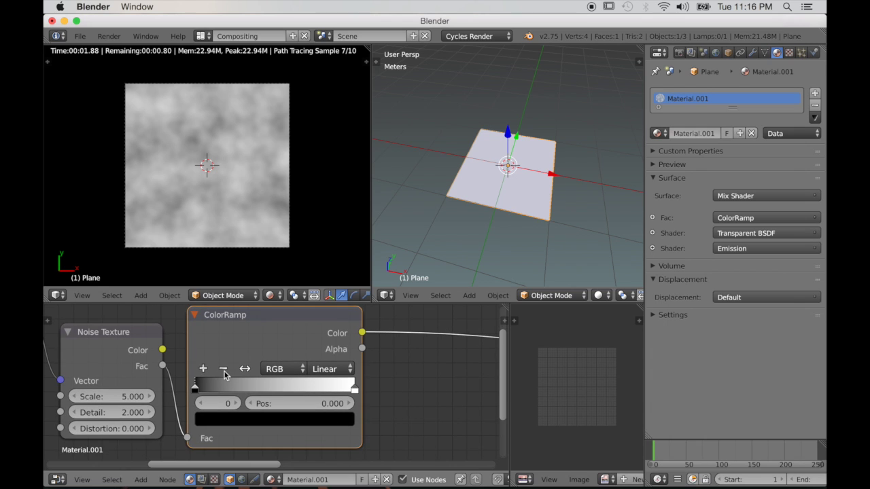
click(203, 369)
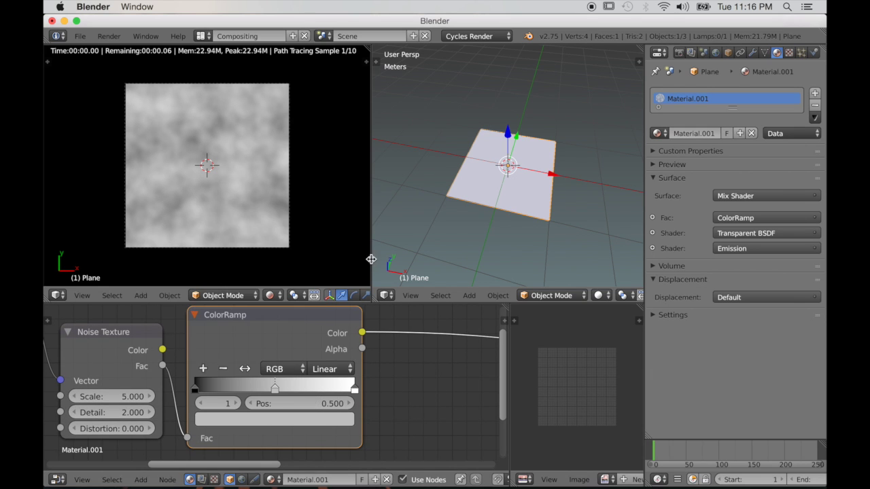
click(277, 422)
mouse_move(323, 272)
mouse_down()
mouse_move(322, 251)
mouse_move(321, 262)
mouse_up()
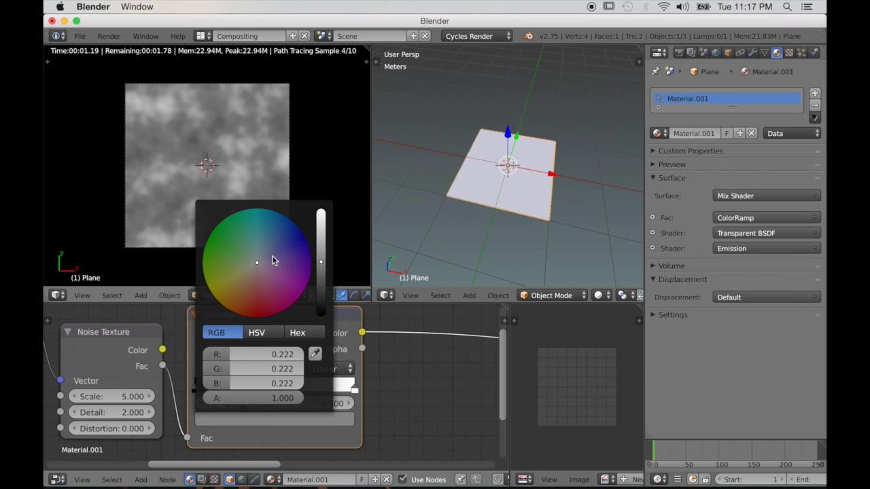
scroll(287, 420, up, 3)
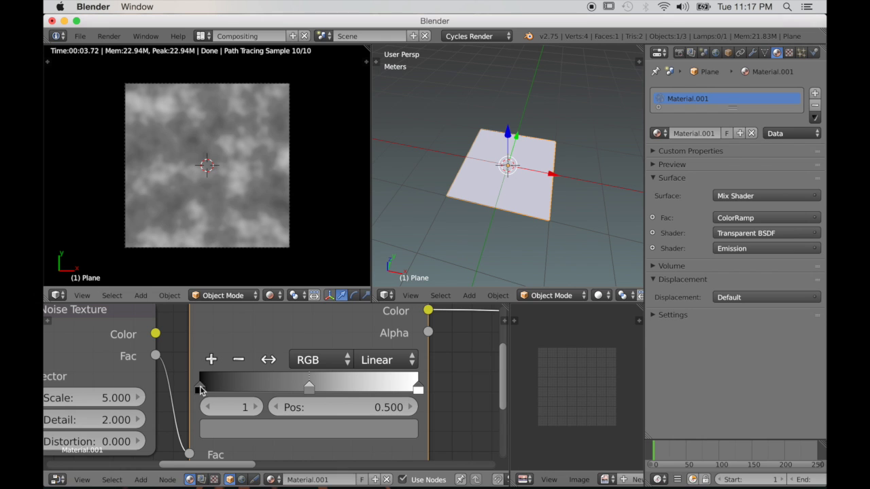
drag(202, 390, 291, 403)
- Set the Noise Texture's Detail to 16, and move the ColorRamp's grey stop to 0.691 and its black stop to 0.391
middle_drag(199, 402, 332, 415)
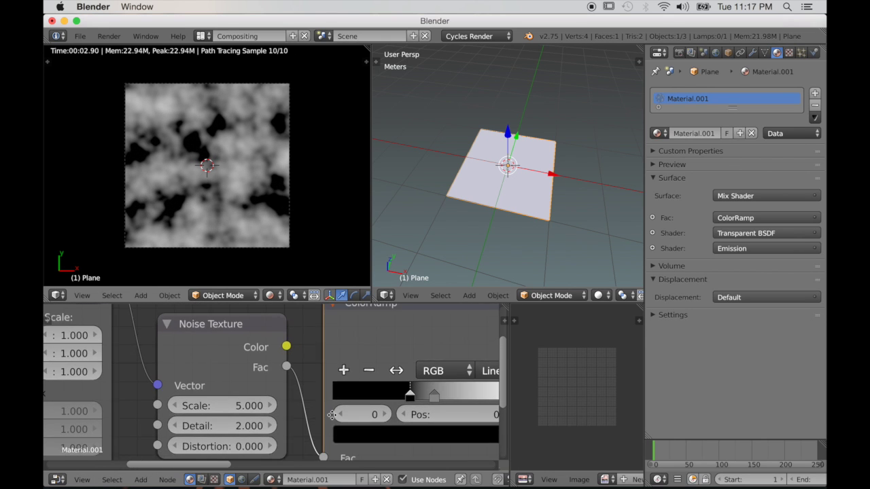
ctrl+scroll(185, 423, up, 14)
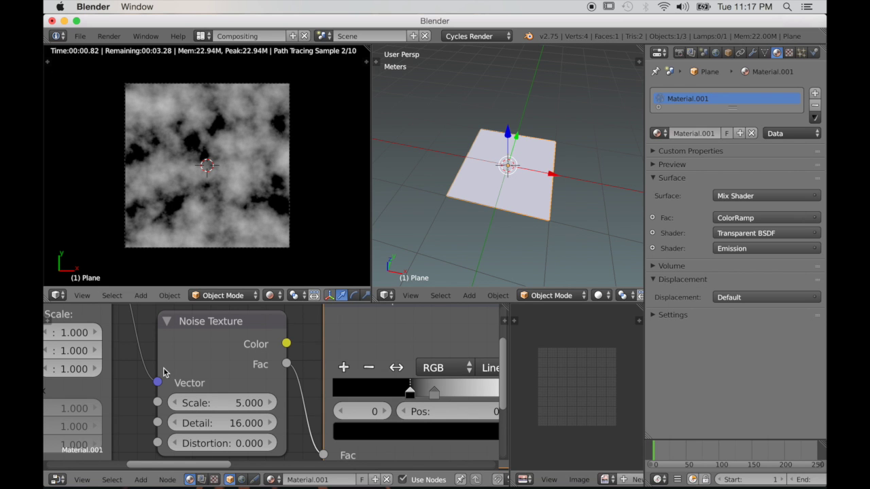
middle_drag(321, 362, 265, 373)
scroll(265, 372, up, 3)
drag(298, 385, 342, 397)
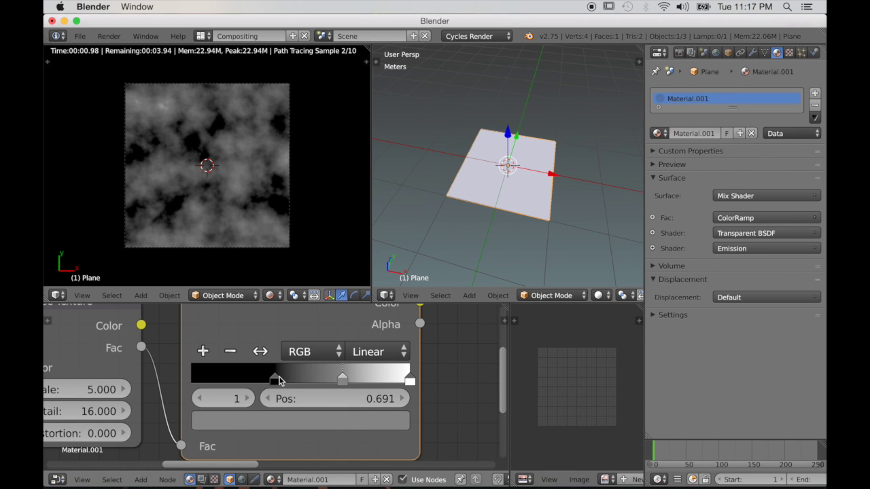
drag(277, 381, 279, 382)
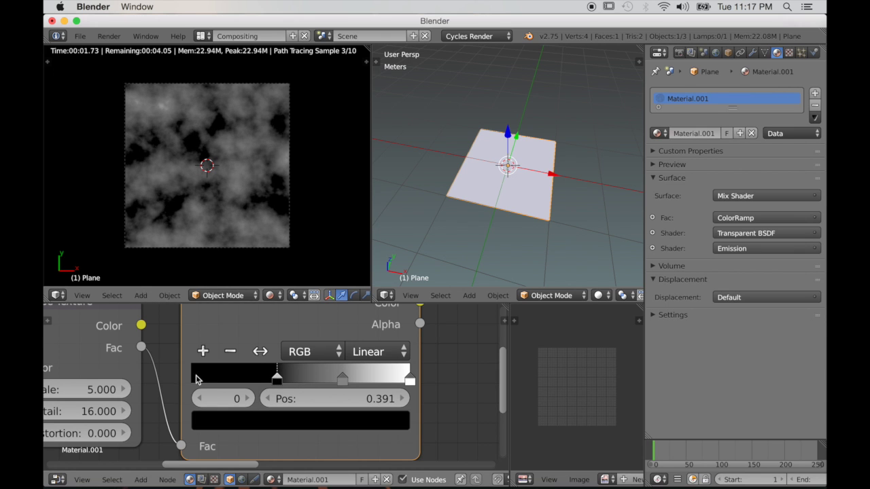
- Add a linear Gradient Texture node below the ColorRamp and feed it with its own Mapping and Texture Coordinate nodes
scroll(239, 394, down, 2)
scroll(243, 252, up, 2)
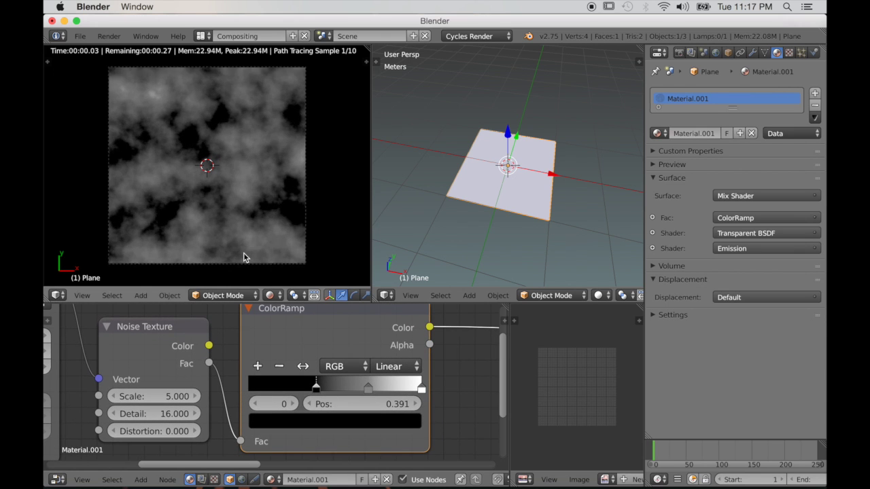
scroll(202, 380, down, 4)
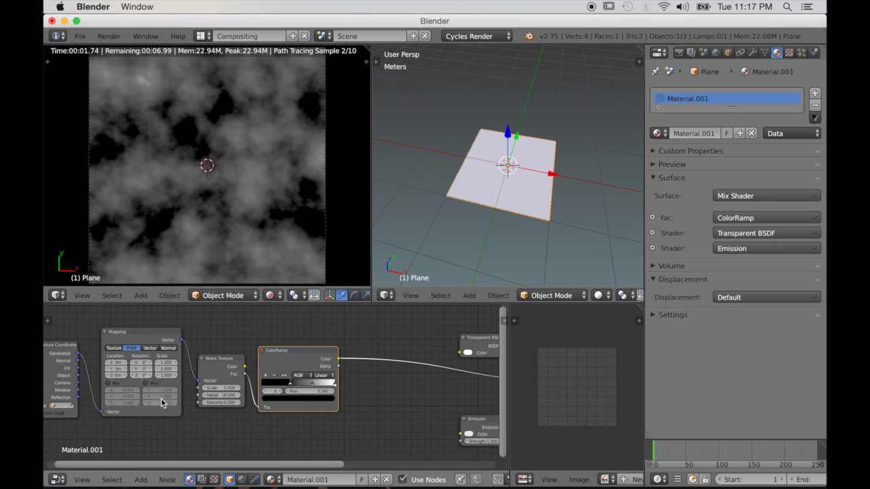
scroll(197, 402, down, 2)
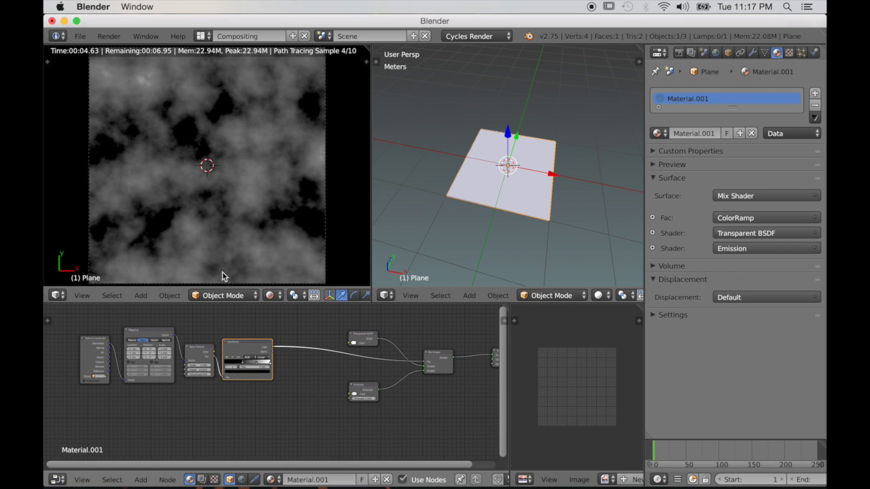
scroll(228, 238, down, 1)
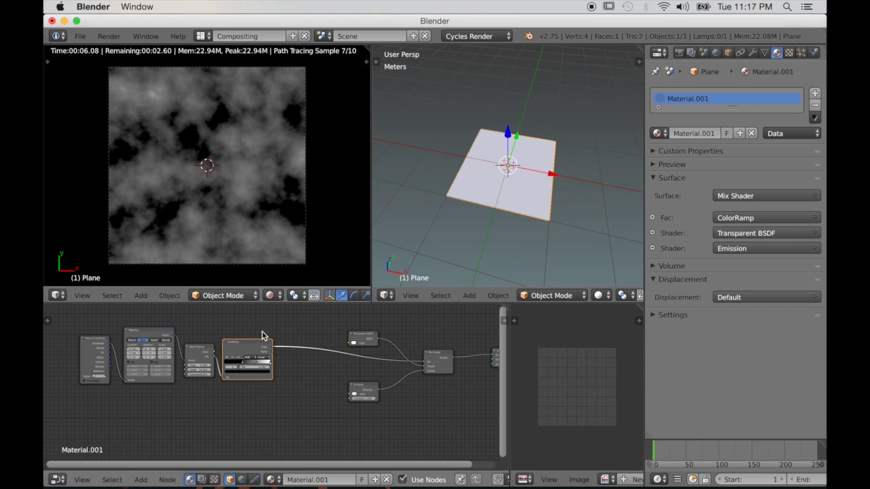
scroll(243, 412, up, 2)
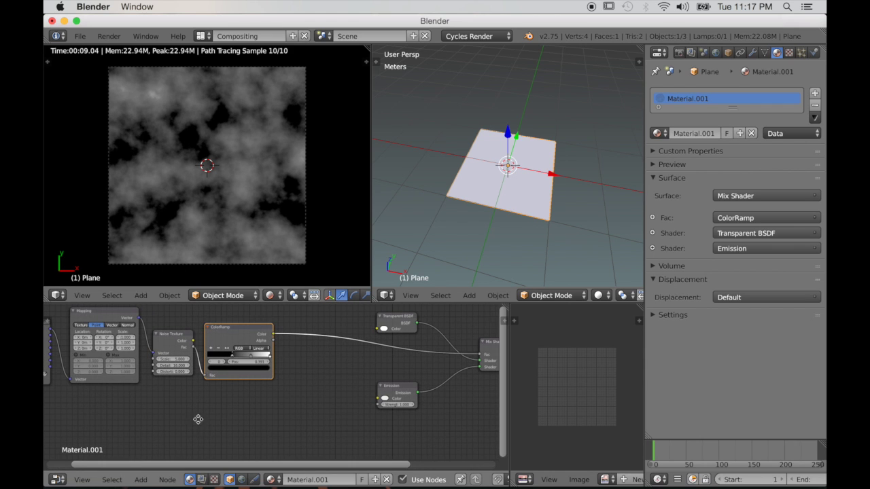
middle_drag(197, 416, 227, 401)
key(shift+a)
mouse_move(194, 409)
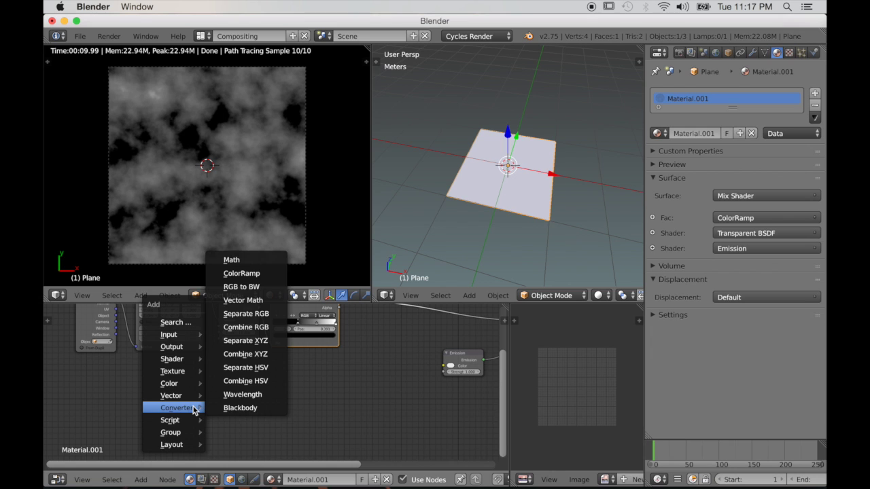
mouse_move(170, 371)
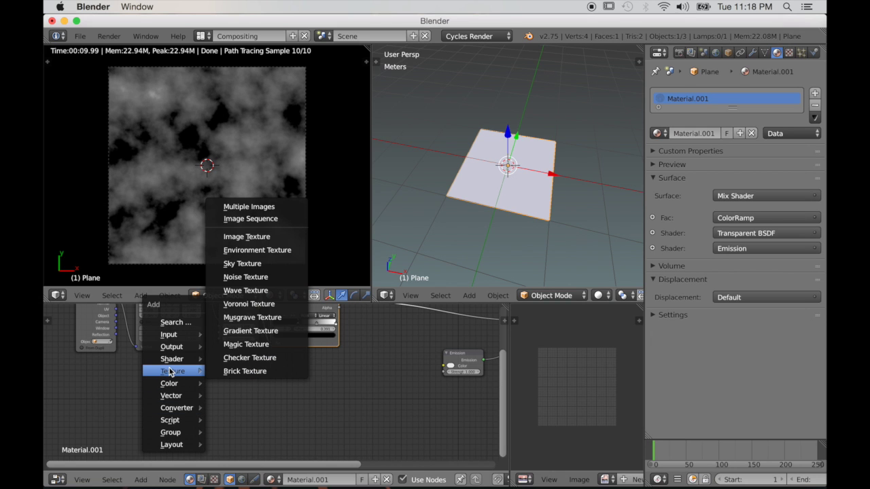
click(246, 331)
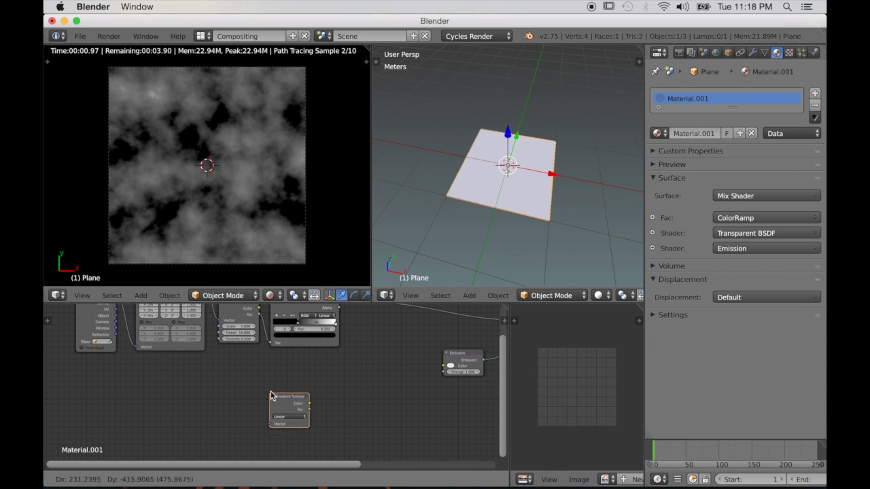
click(280, 390)
key(ctrl+t)
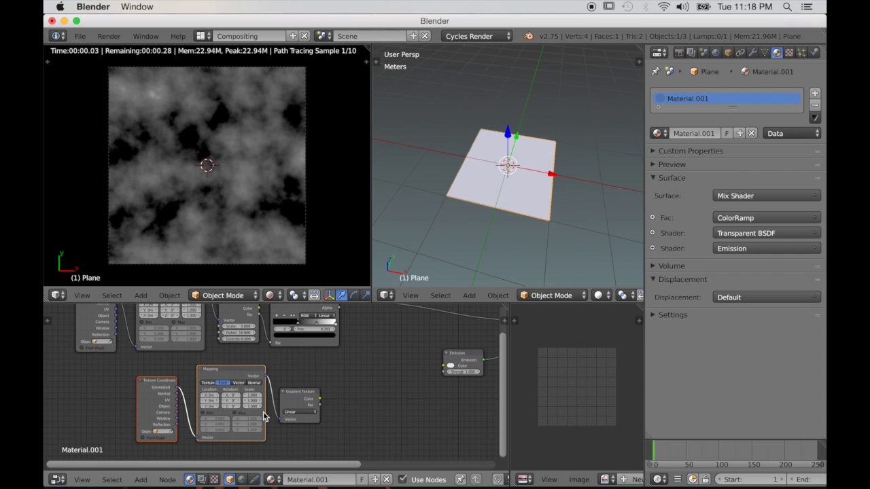
- Move the gradient's Mapping and Texture Coordinate nodes aside and combine the ColorRamp and Gradient Texture through a new Mix node
key(g)
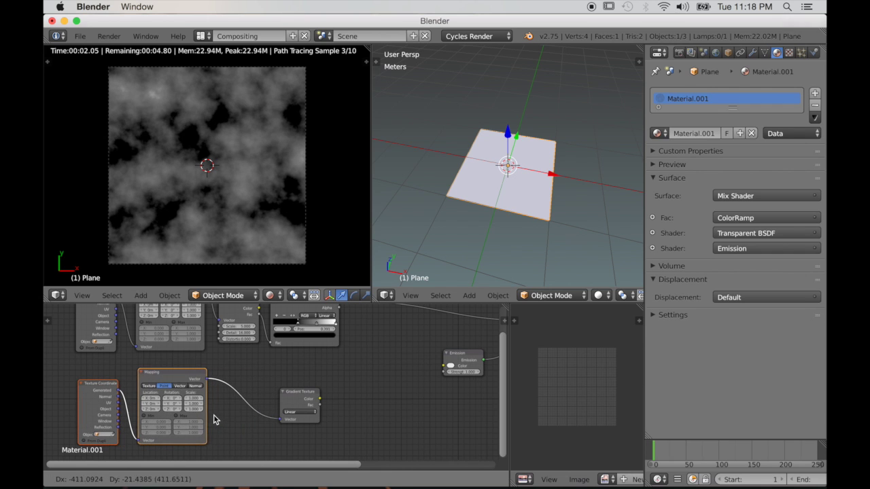
click(216, 420)
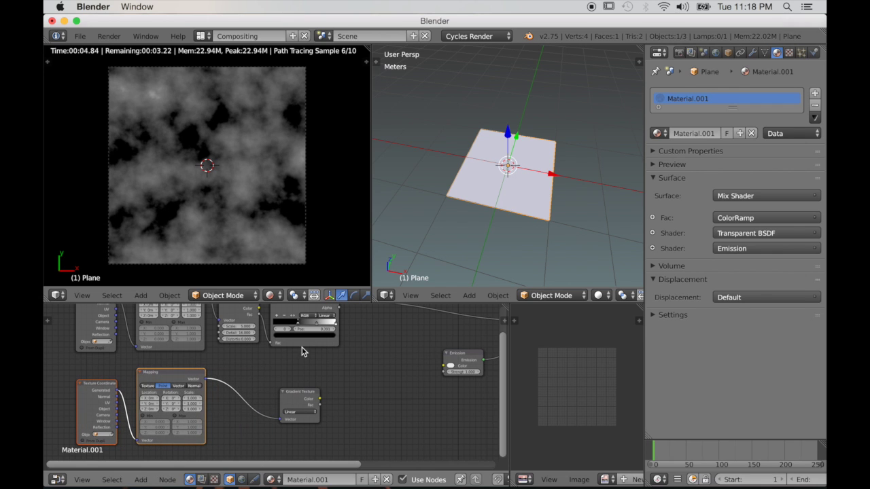
middle_drag(299, 369, 296, 390)
ctrl+shift+right_drag(297, 369, 292, 408)
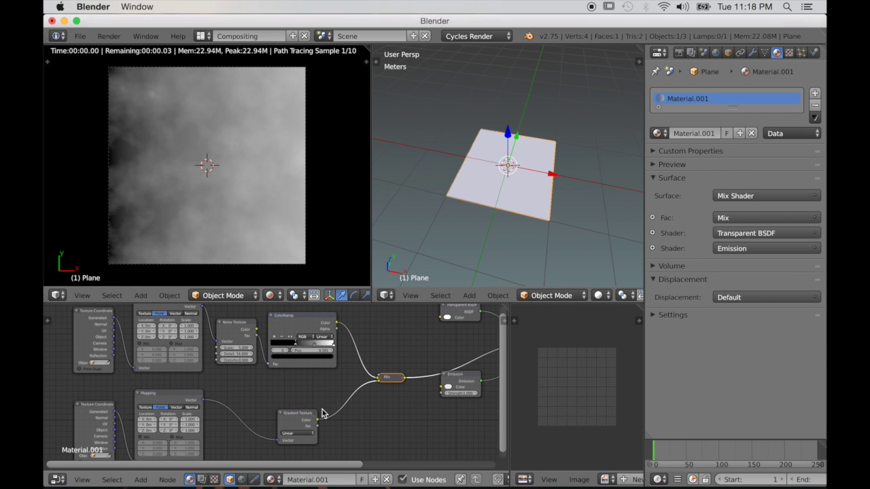
- Change the new Mix node's blend type to Multiply, raise its Fac, and collapse and reposition the node
scroll(412, 417, up, 3)
middle_drag(361, 397, 238, 383)
scroll(308, 421, up, 5)
middle_drag(308, 365, 282, 379)
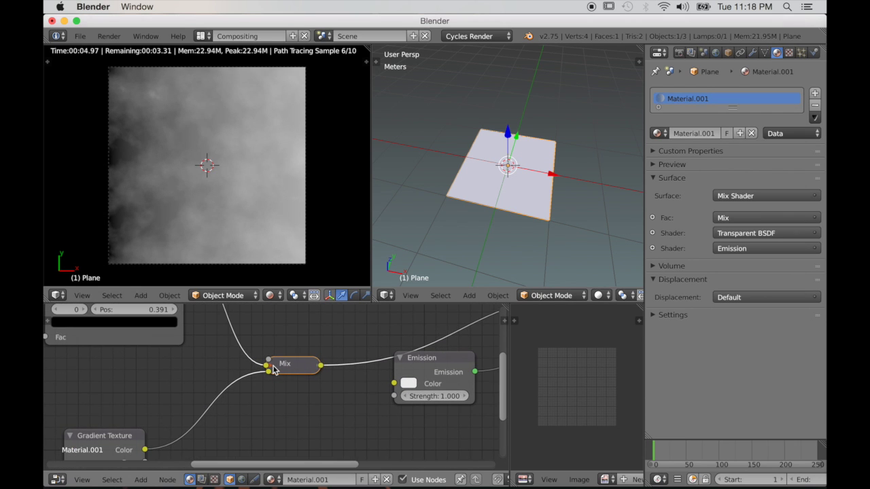
click(273, 366)
click(305, 395)
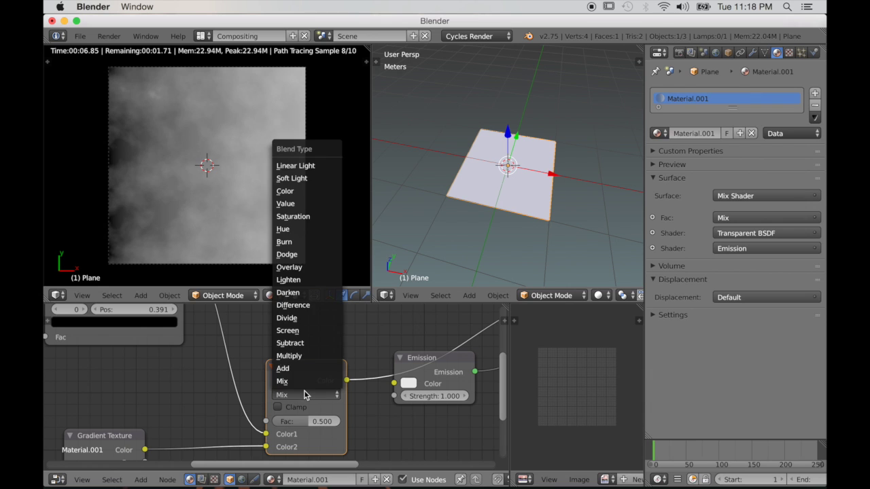
click(303, 356)
drag(279, 418, 321, 418)
click(271, 366)
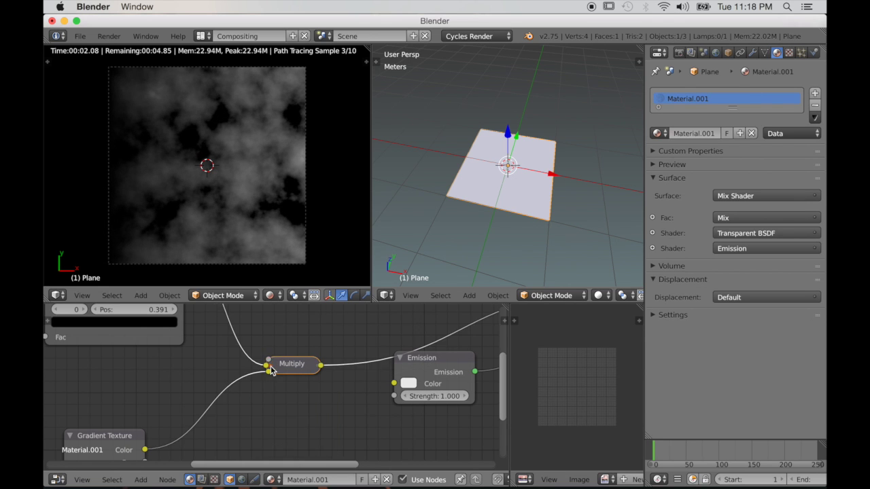
key(Home)
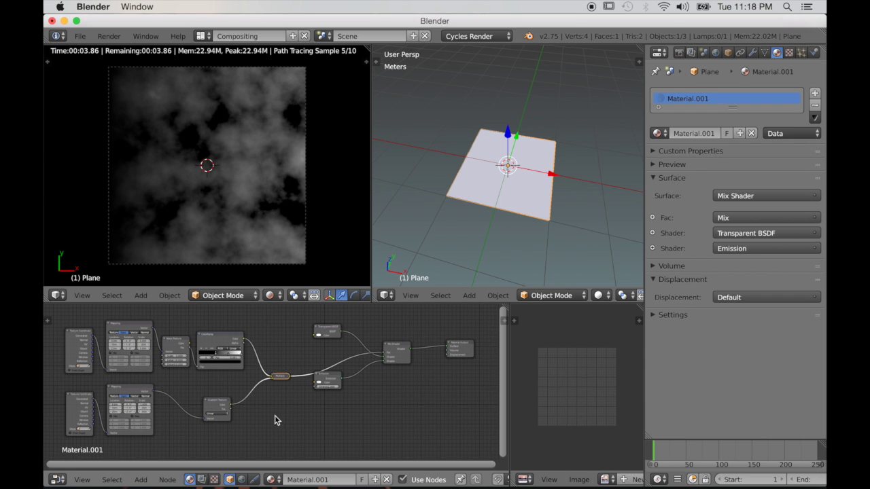
key(g)
click(286, 397)
- Set the Z rotation of the Gradient Texture's Mapping node to -90°
scroll(268, 418, up, 2)
middle_drag(181, 416, 297, 406)
scroll(229, 421, up, 5)
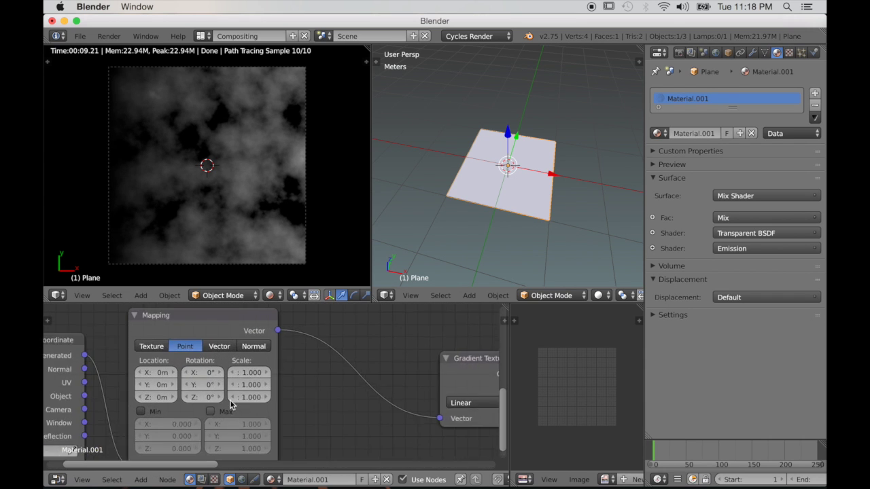
scroll(230, 405, up, 3)
click(222, 401)
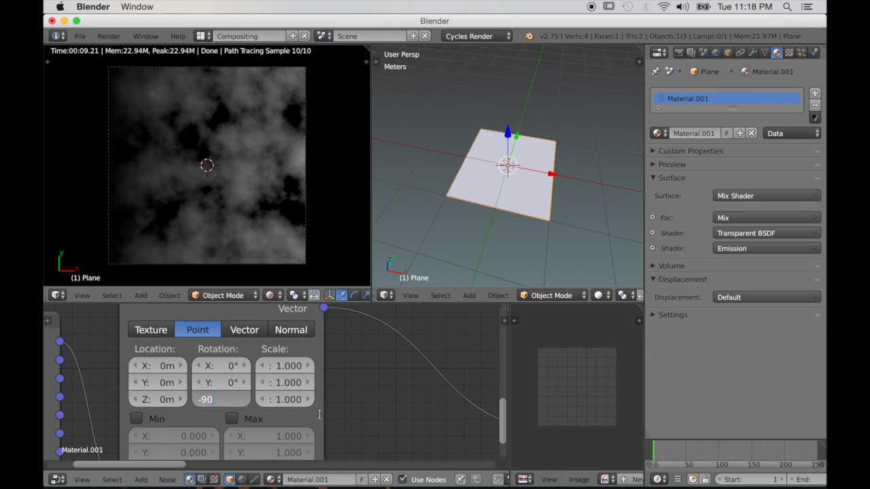
text(-90)
key(Return)
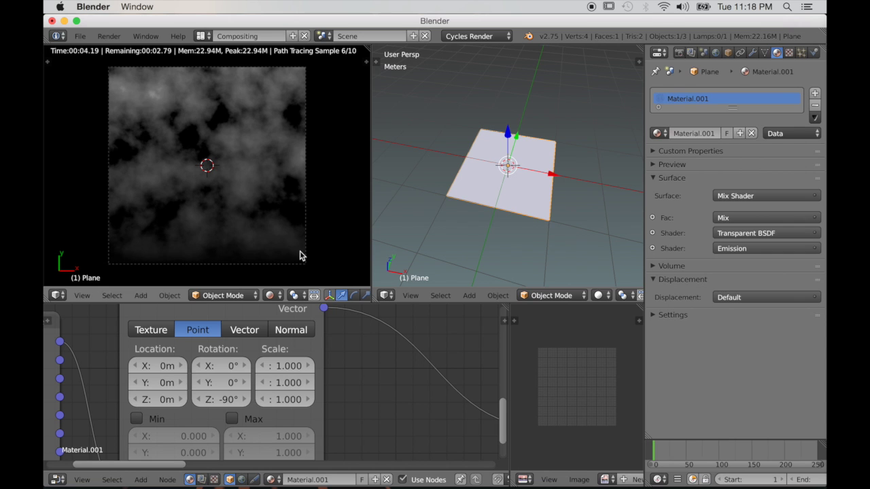
- Change the Gradient Texture's gradient type to Easing
scroll(340, 404, down, 5)
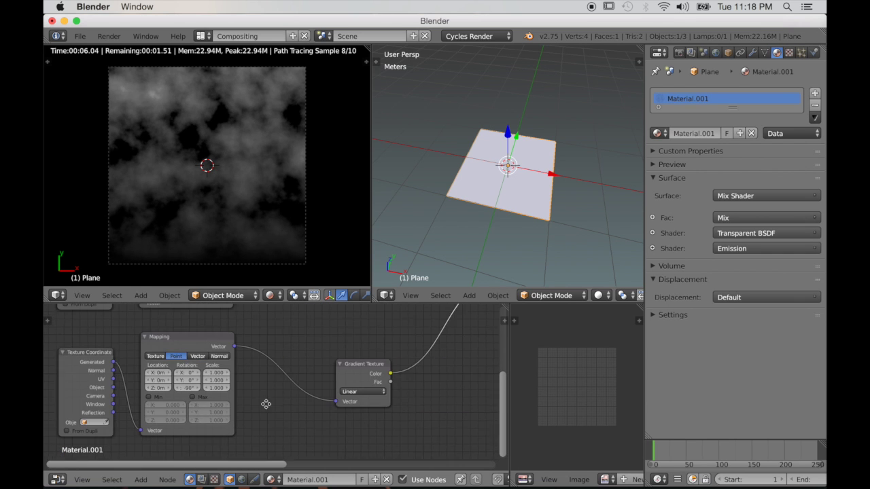
middle_drag(265, 404, 192, 407)
scroll(310, 435, up, 5)
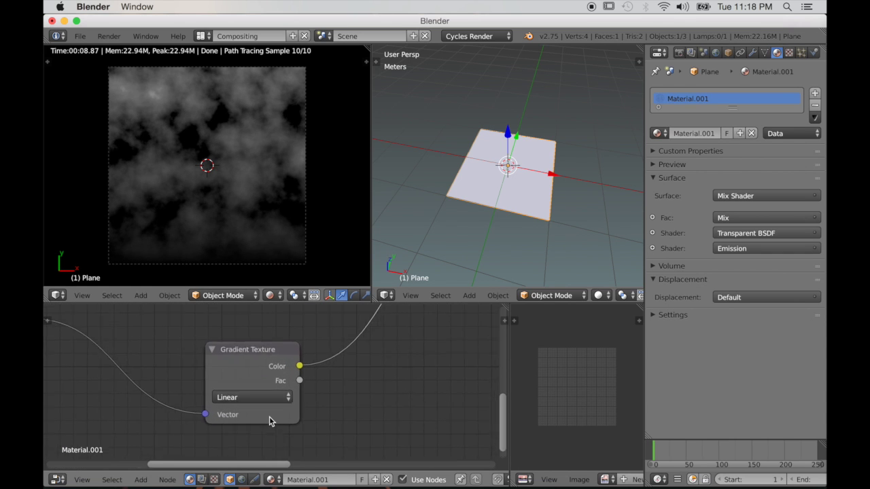
click(245, 403)
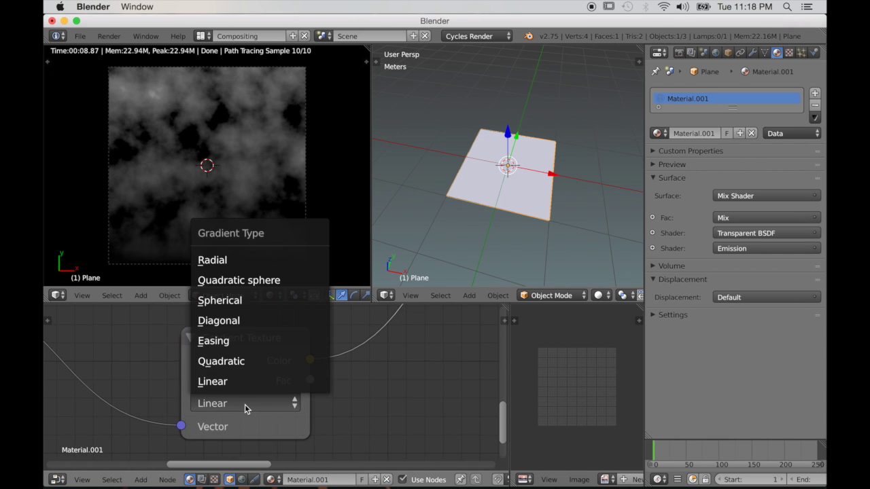
click(228, 341)
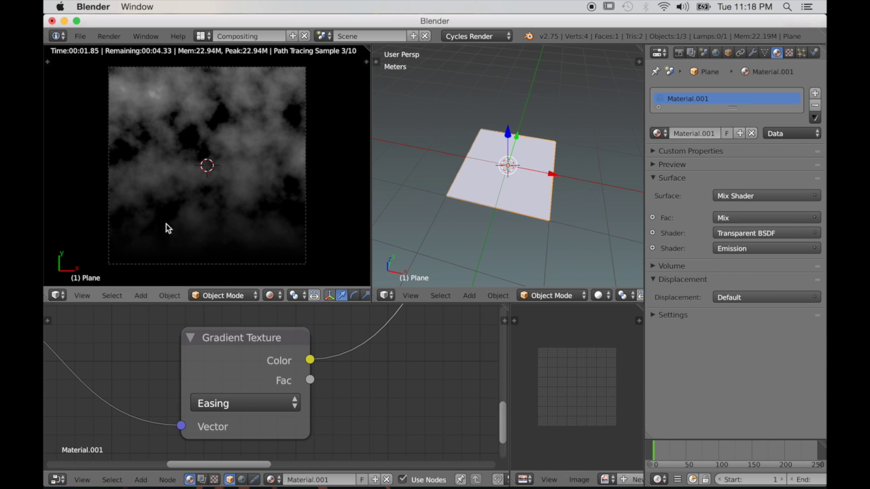
- Try shifting the X location of the Noise Texture's Mapping node, and reset it to 0 m
scroll(365, 369, down, 3)
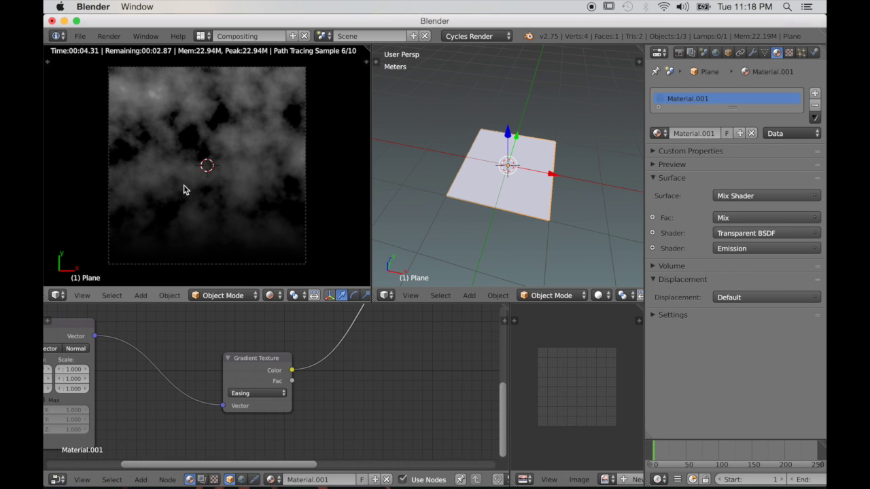
scroll(141, 379, down, 4)
middle_drag(124, 376, 165, 426)
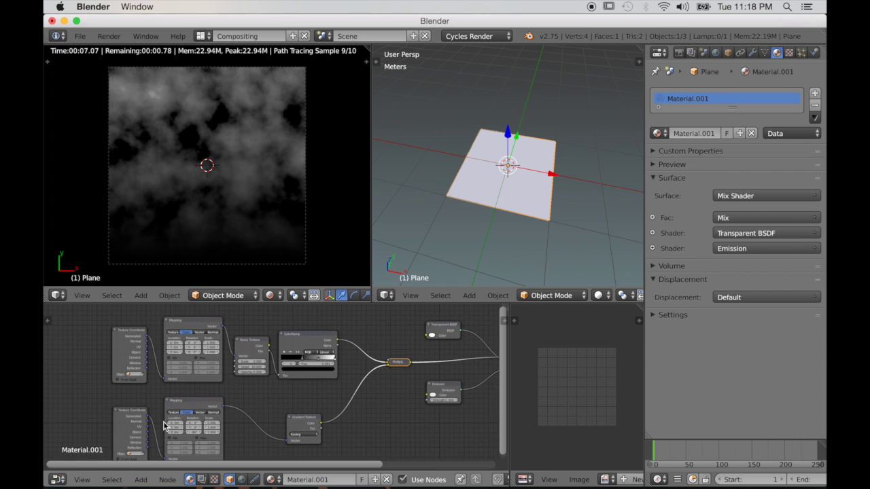
scroll(163, 424, up, 2)
scroll(229, 442, up, 2)
middle_drag(197, 386, 318, 450)
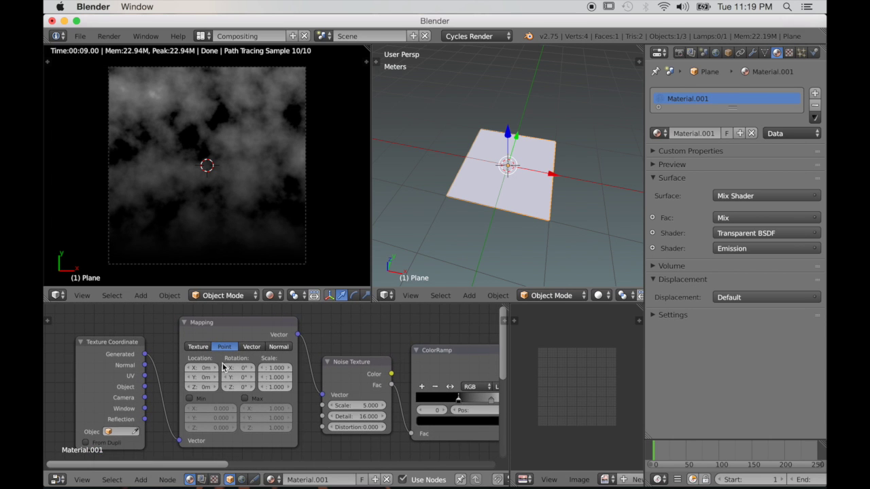
scroll(271, 400, up, 4)
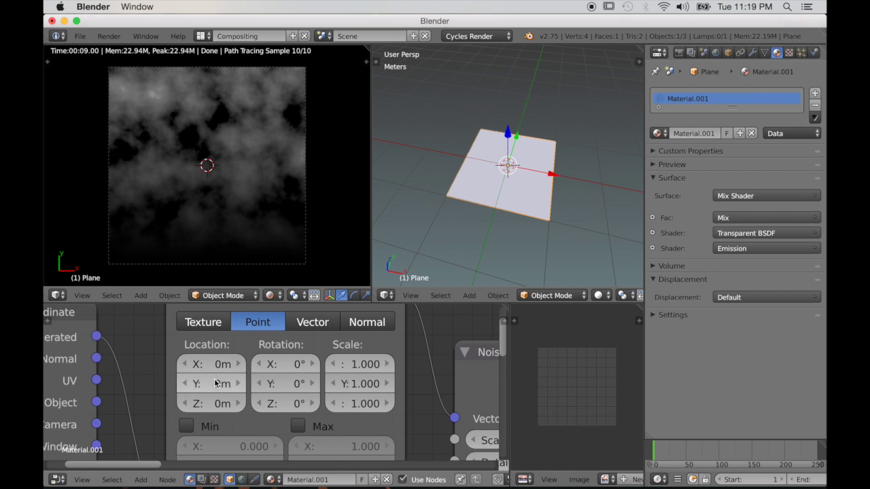
drag(211, 365, 145, 365)
key(BackSpace)
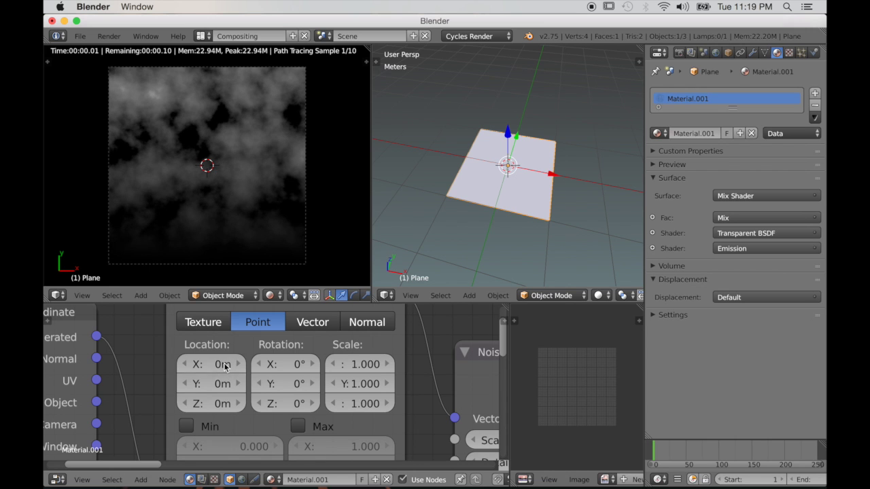
- Try a Y rotation of 100° on the Noise Texture's Mapping node, and reset it to 0°
scroll(335, 399, up, 2)
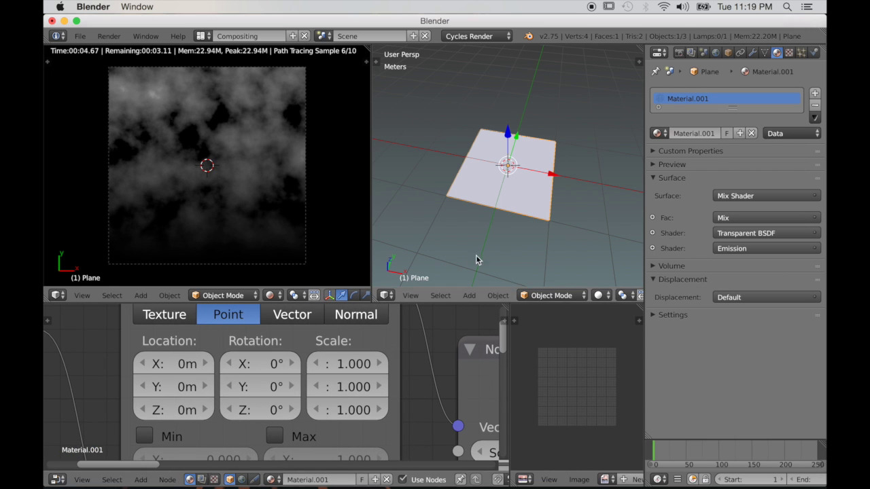
scroll(488, 254, left, 5)
scroll(512, 159, up, 5)
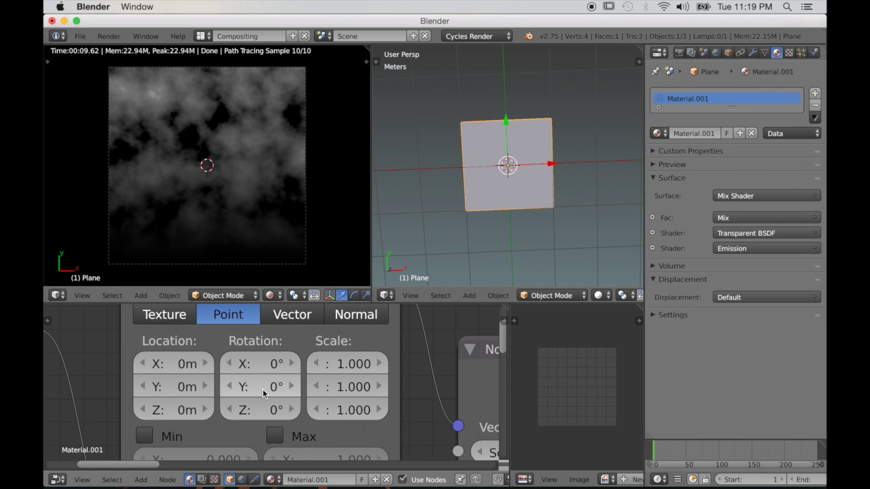
click(264, 389)
text(100)
key(Return)
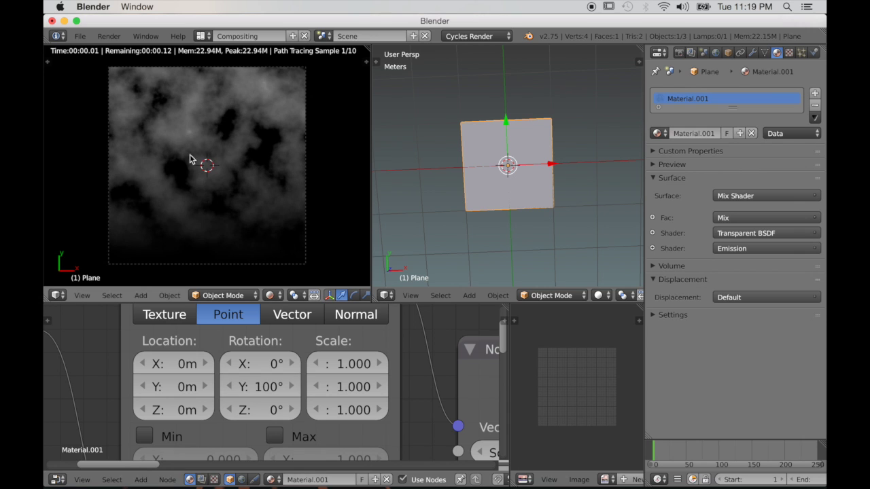
click(264, 387)
text(0)
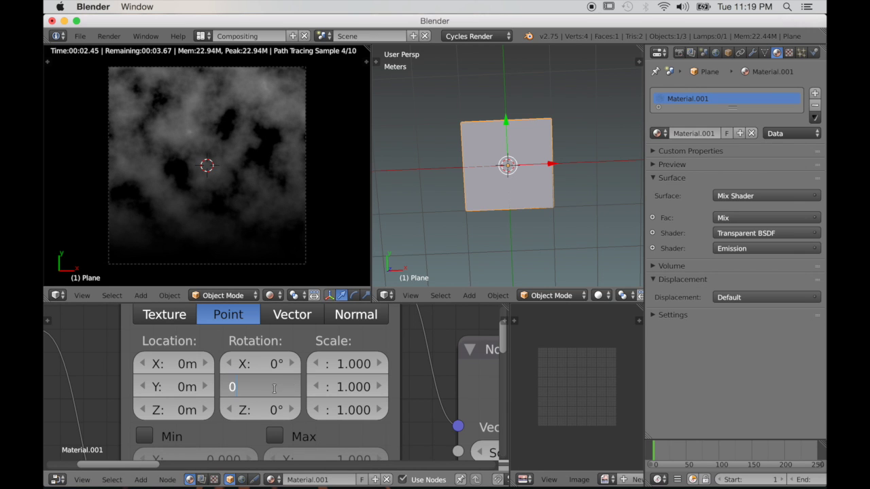
key(Return)
- Try a Y rotation of 360° on the Noise Texture's Mapping node
click(260, 387)
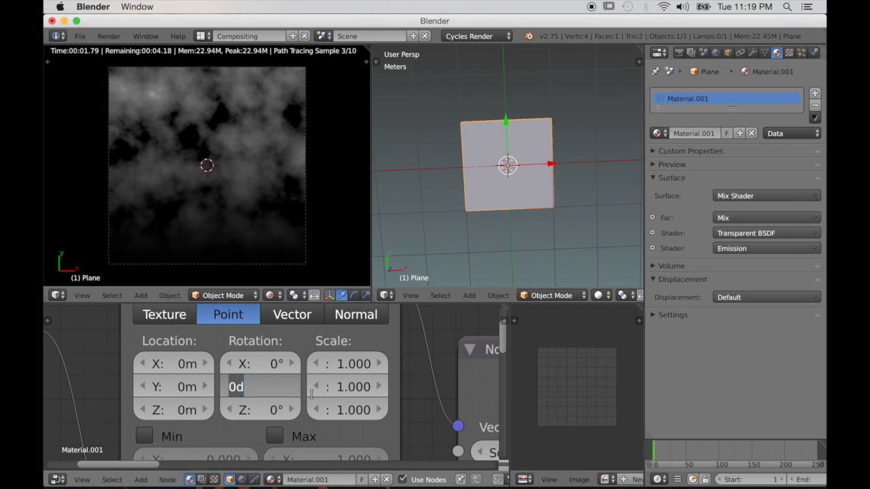
text(36)
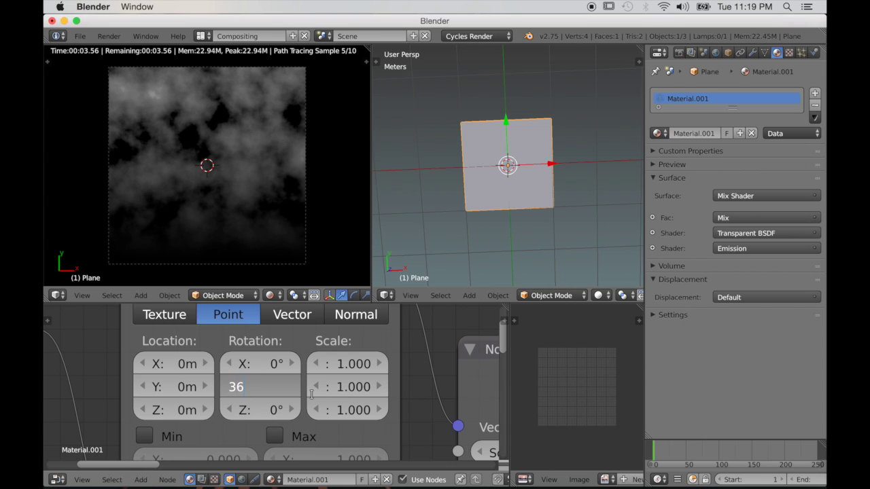
text(0)
key(Return)
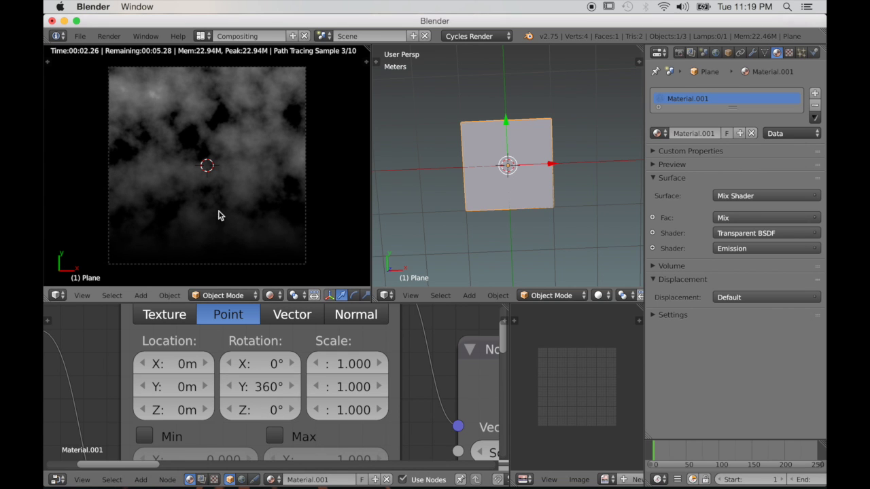
- Try rotating the plane about the global Y axis in the 3D view
middle_drag(528, 224, 497, 134)
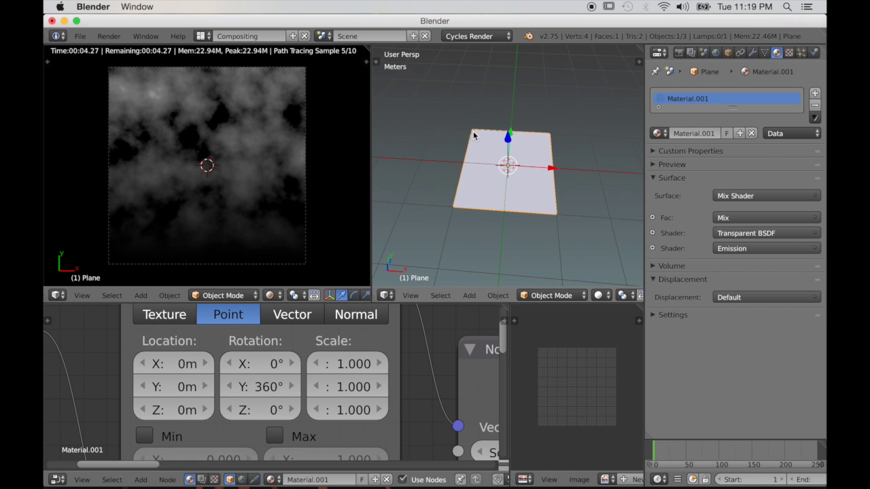
middle_drag(462, 202, 465, 219)
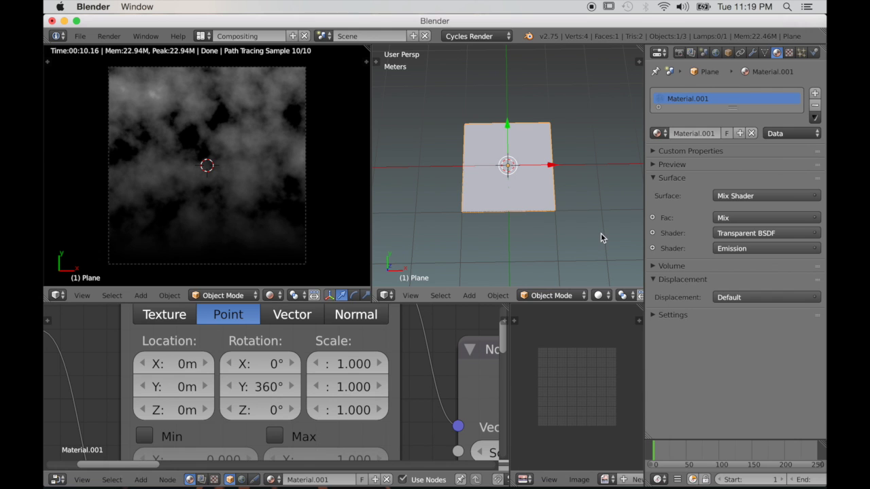
key(r)
key(y)
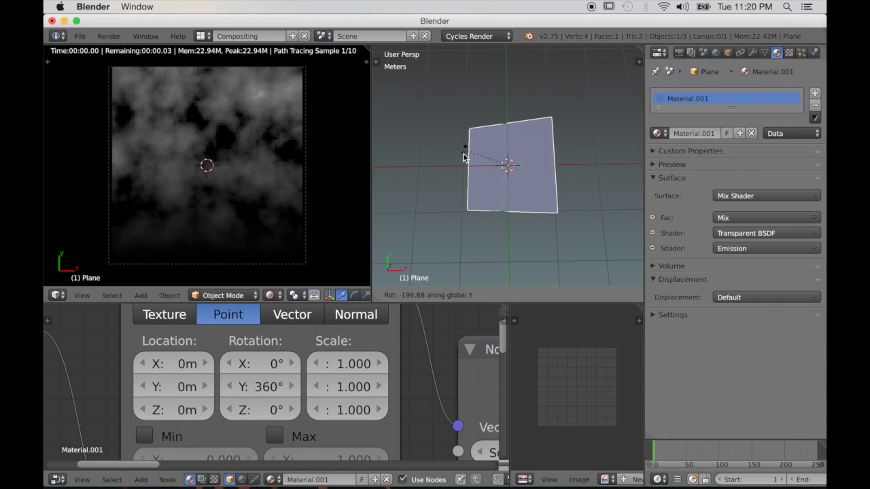
click(569, 161)
- Set the noise Mapping's Y rotation to 0°, enlarge the timeline area, and keyframe the Mapping's rotation at frame 1
click(255, 387)
key(BackSpace)
key(BackSpace)
key(BackSpace)
key(BackSpace)
text(0)
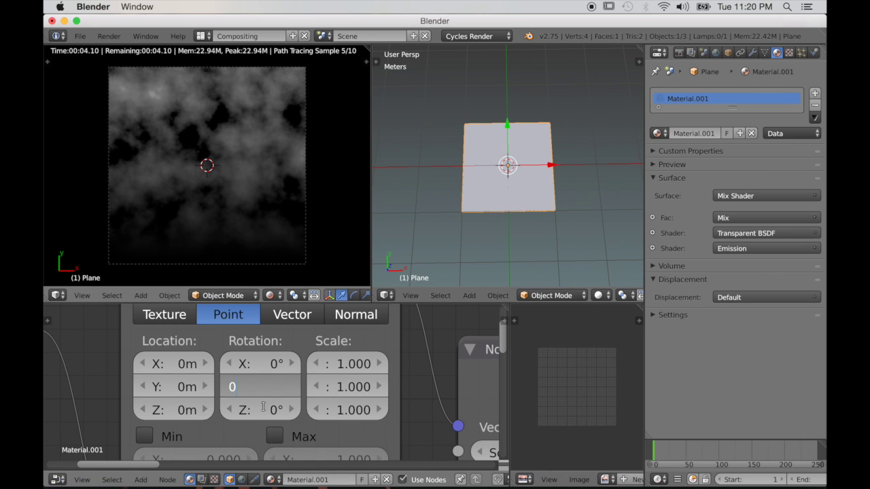
key(Return)
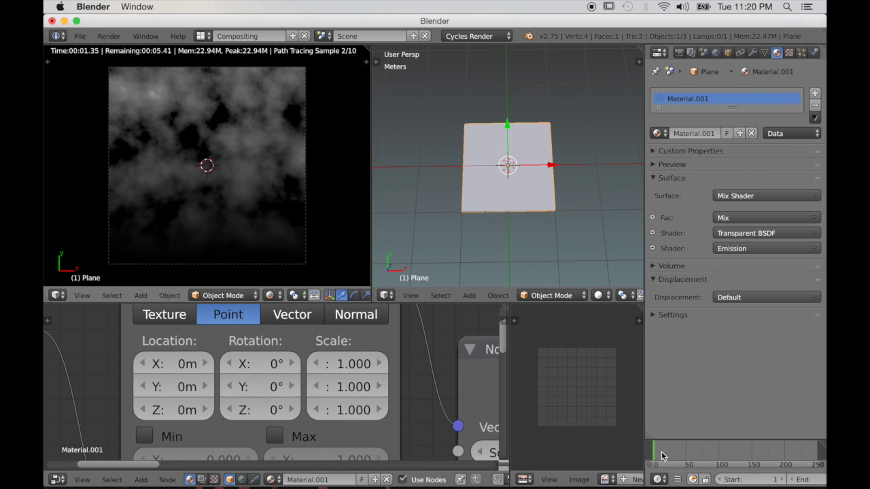
drag(696, 440, 694, 387)
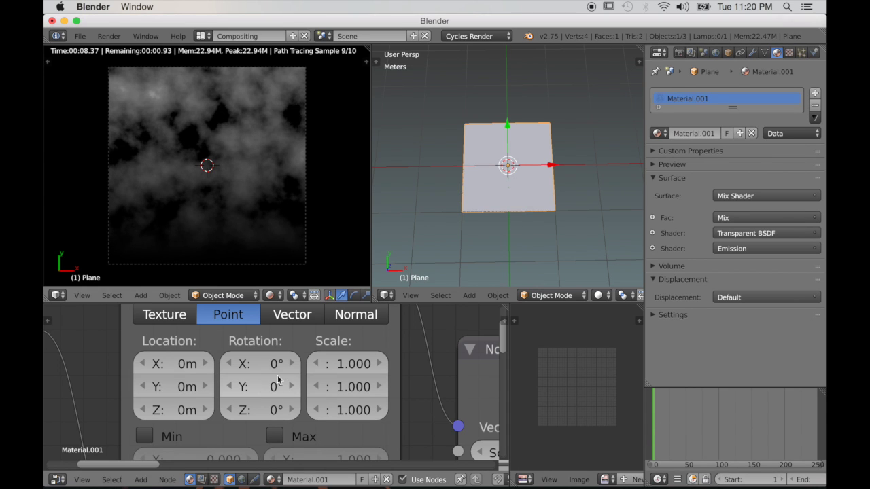
key(i)
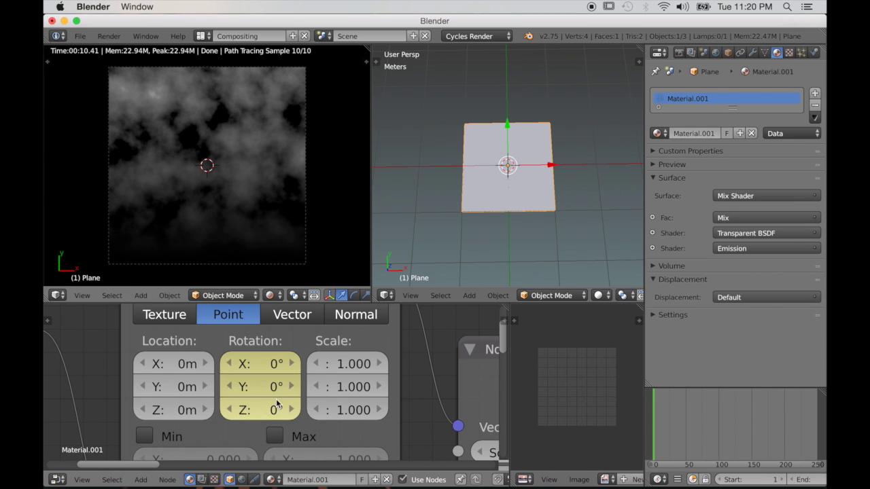
- Set the animation's end frame to 100 in the timeline
scroll(751, 484, right, 5)
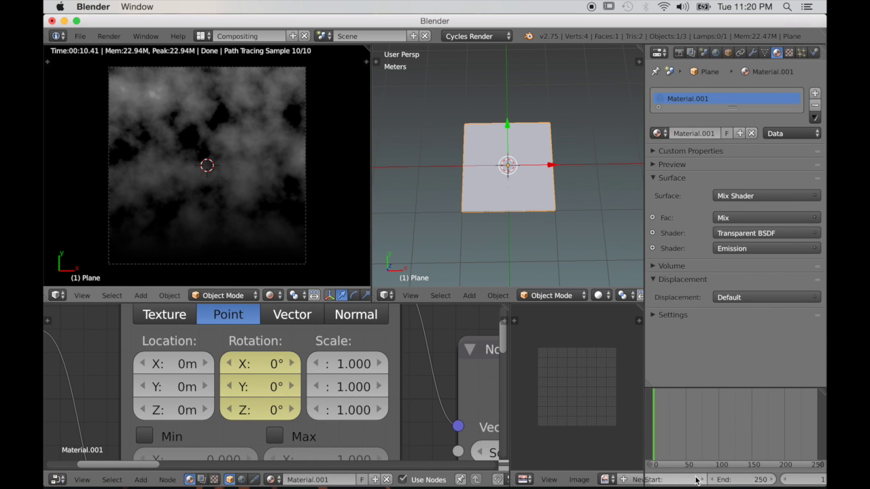
scroll(696, 481, left, 3)
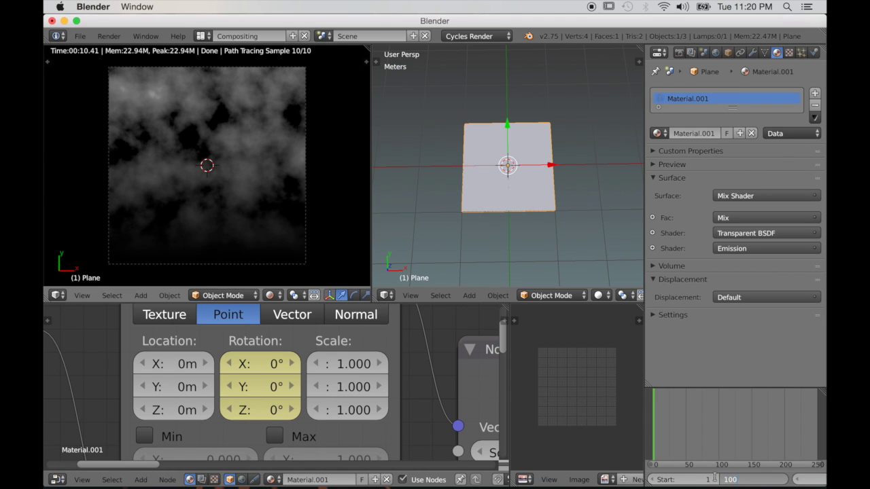
key(Return)
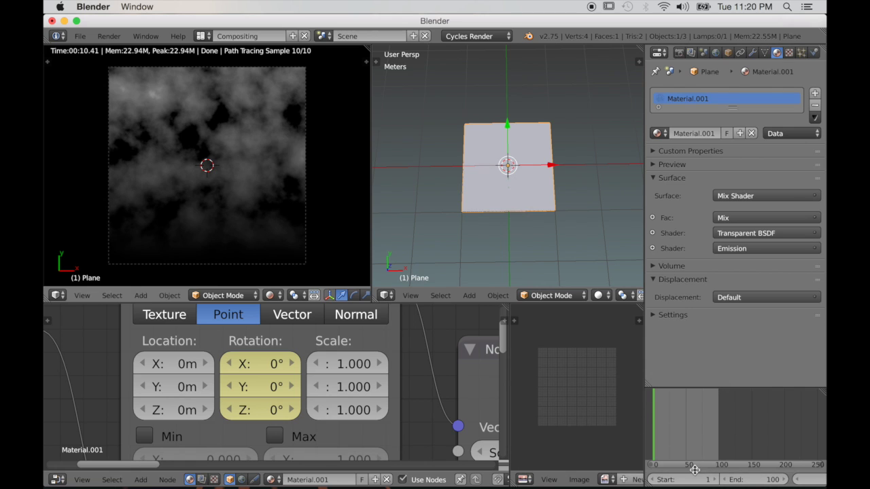
- Move the timeline's current frame to 101
scroll(711, 460, down, 2)
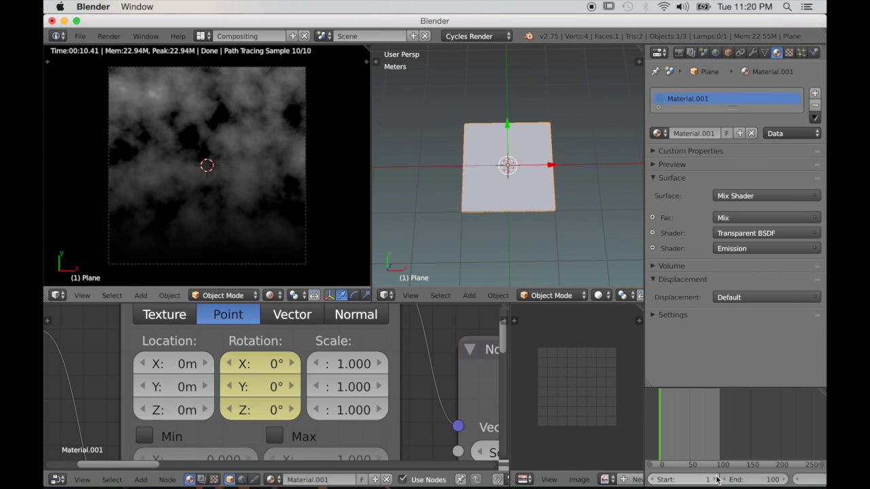
scroll(718, 481, right, 3)
scroll(718, 482, right, 2)
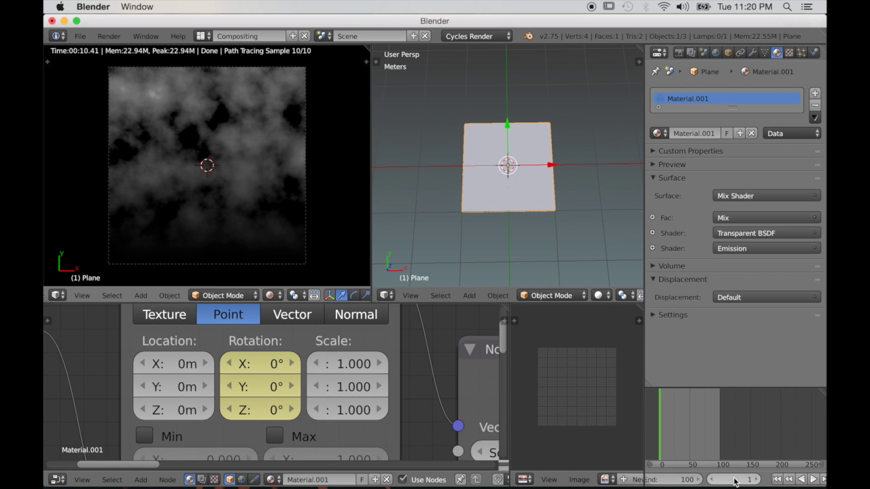
click(734, 480)
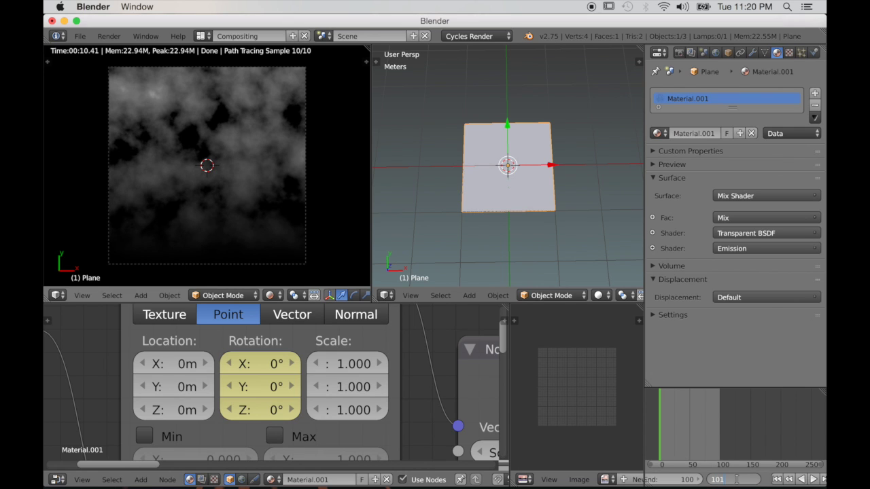
key(Return)
scroll(670, 436, up, 2)
scroll(670, 436, down, 4)
middle_drag(686, 438, 719, 445)
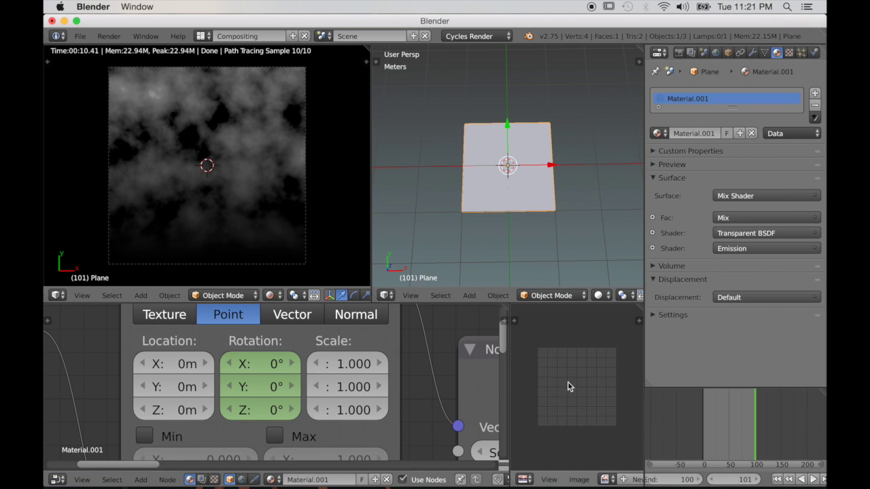
- Set the noise Mapping's Y rotation to 360°, keyframe its rotation at frame 101, and play the animation
click(270, 387)
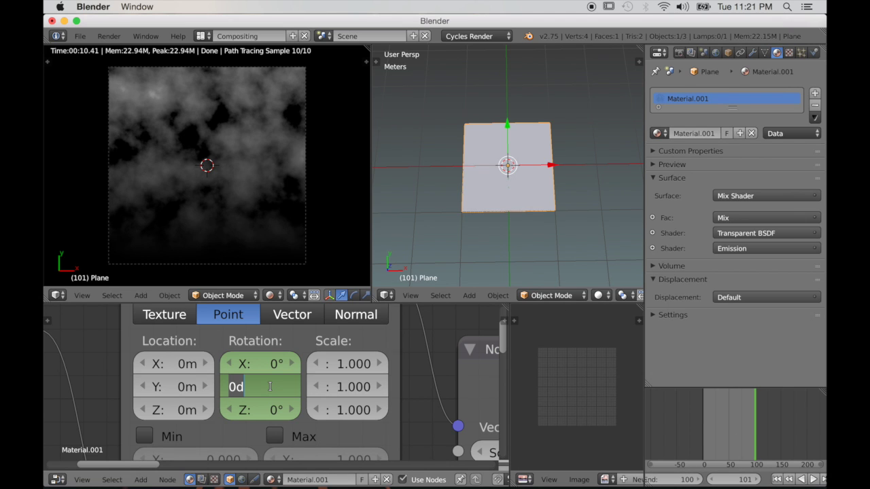
text(36)
key(Return)
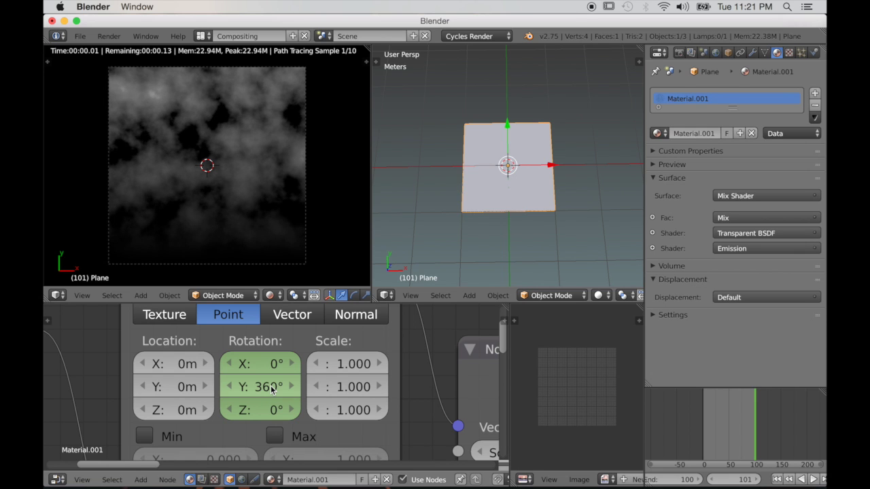
key(i)
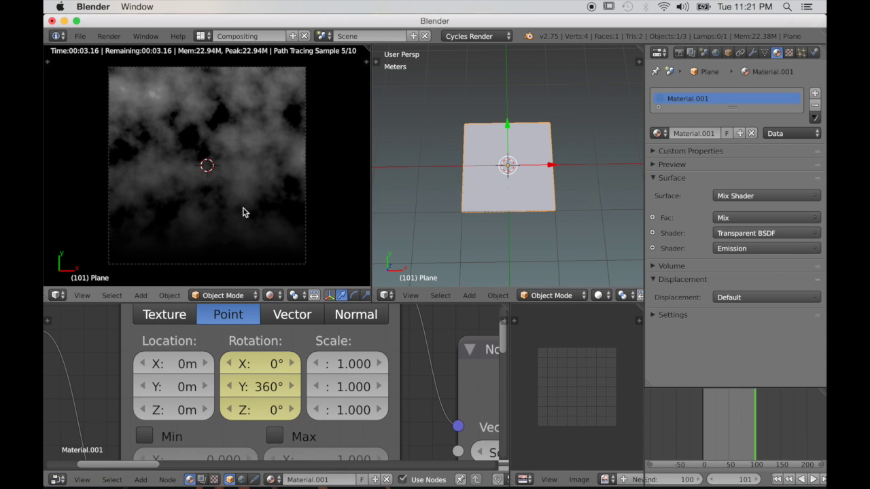
key(alt+a)
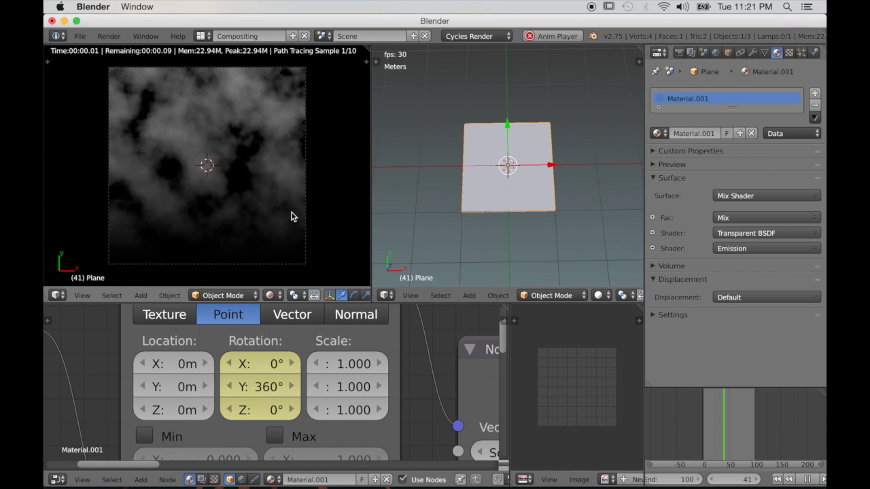
- Change the solid-shaded 3D view area to a Dope Sheet and set the rotation keyframes' interpolation to Linear
click(385, 296)
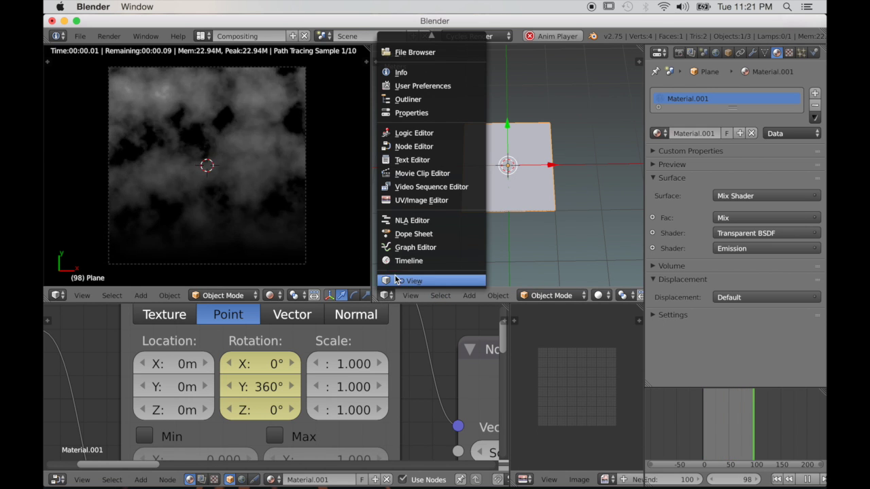
click(408, 238)
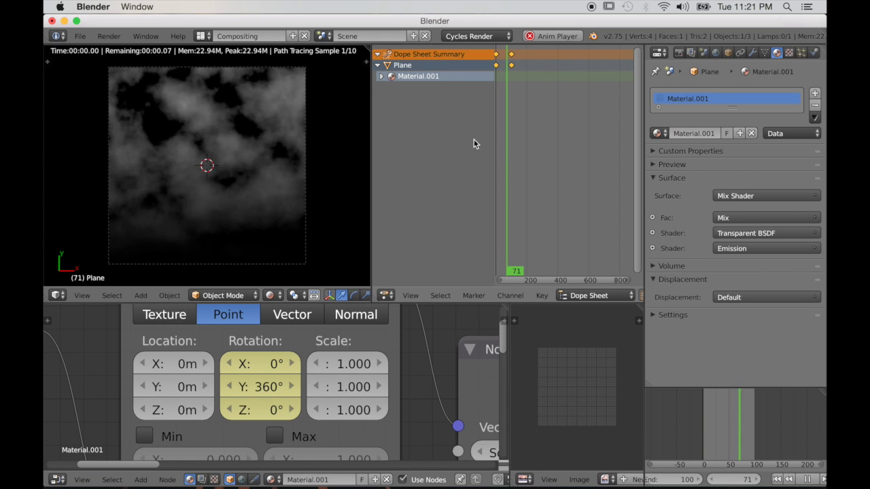
key(t)
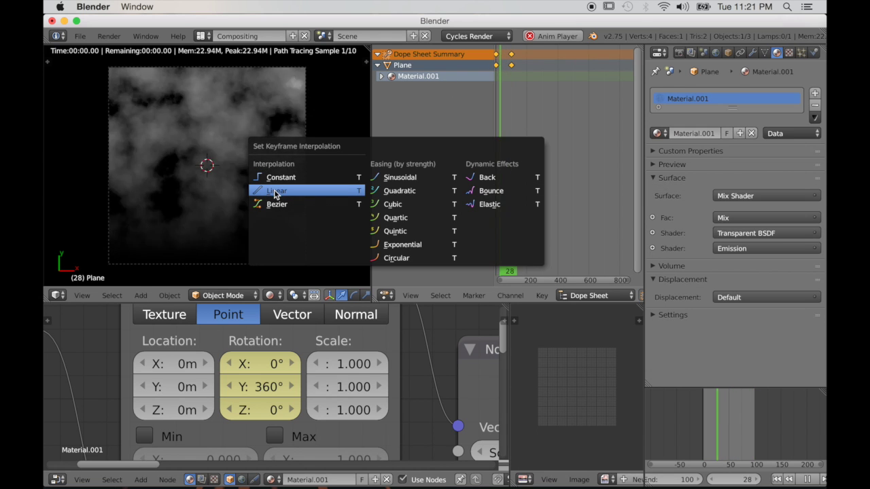
click(275, 193)
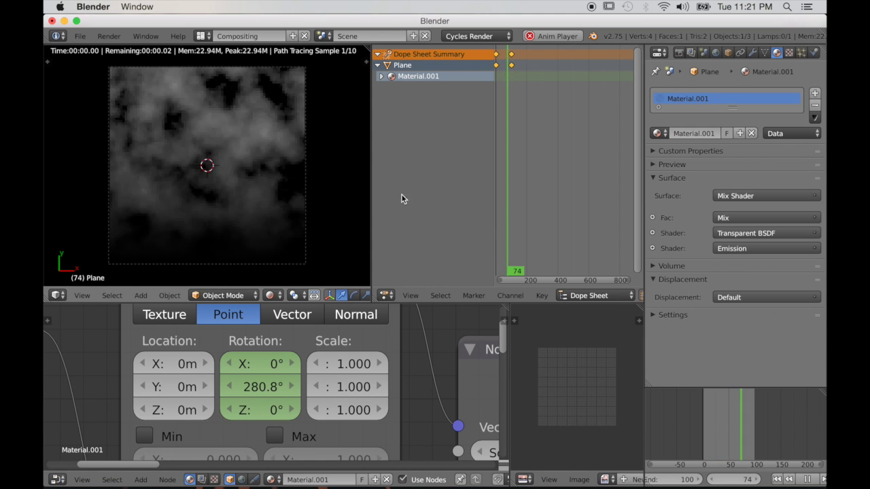
- Enable Transparent film in the render settings and stop the animation playback
click(682, 54)
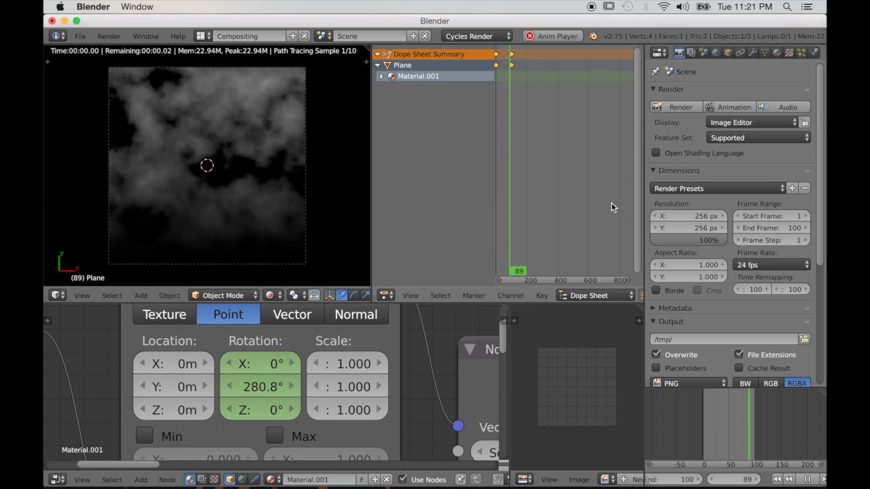
scroll(690, 319, down, 6)
scroll(690, 319, down, 2)
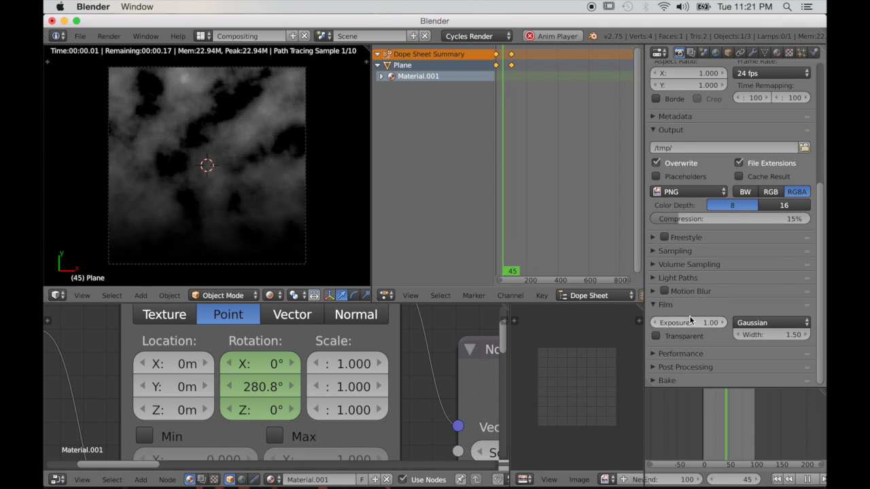
click(657, 337)
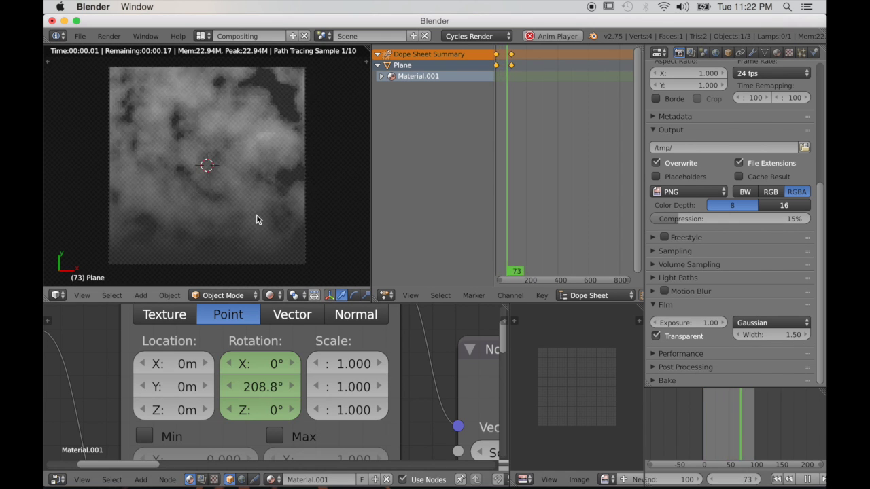
key(Escape)
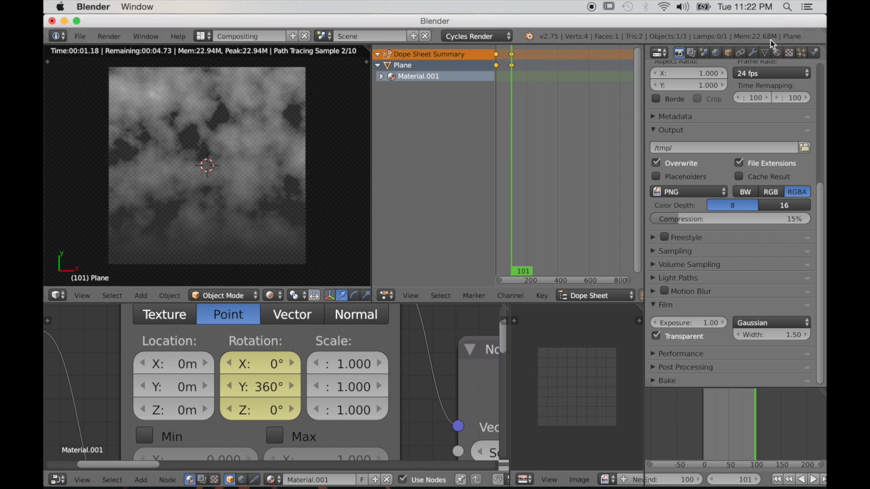
- Render frame 101 as a still image and enlarge the result in the image editor
scroll(718, 121, up, 7)
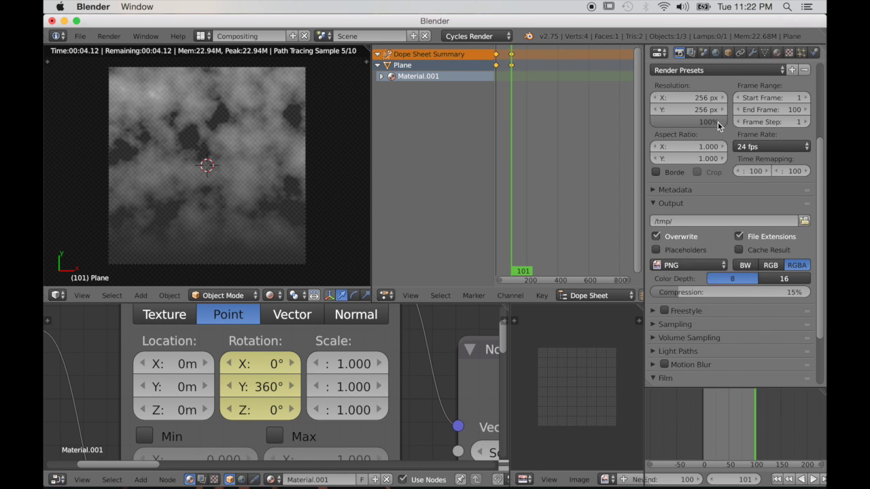
click(692, 108)
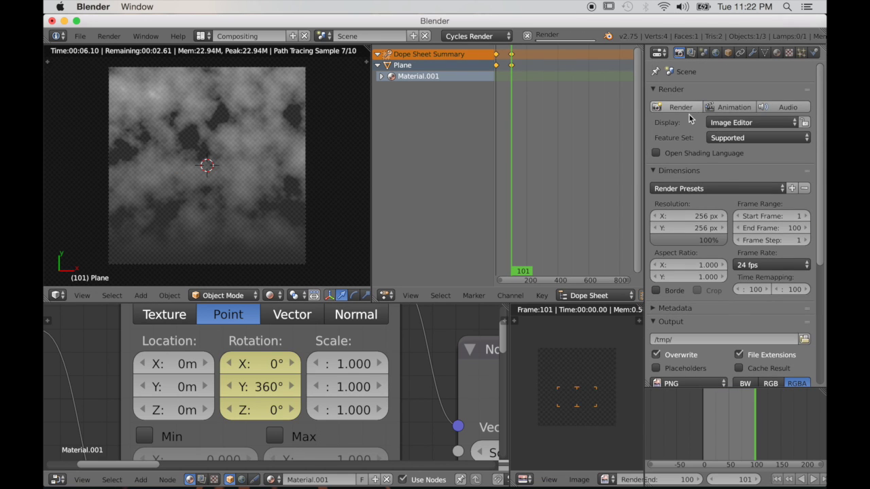
scroll(582, 446, up, 2)
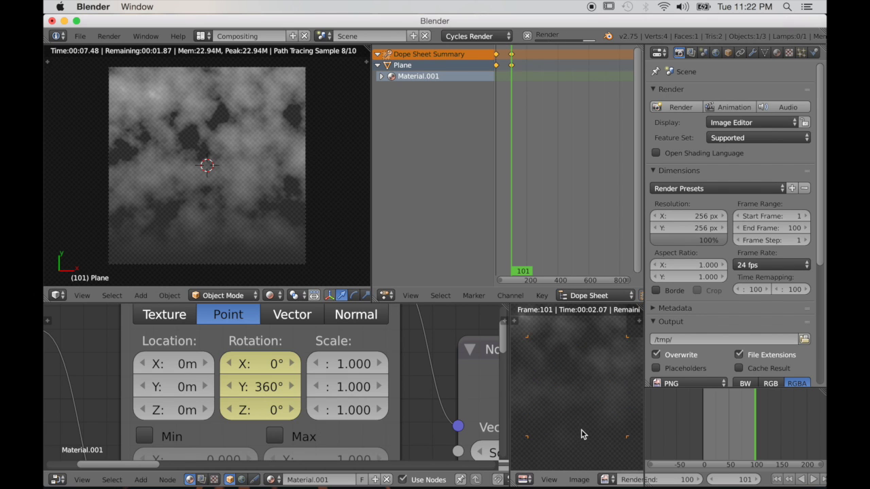
middle_drag(574, 380, 574, 397)
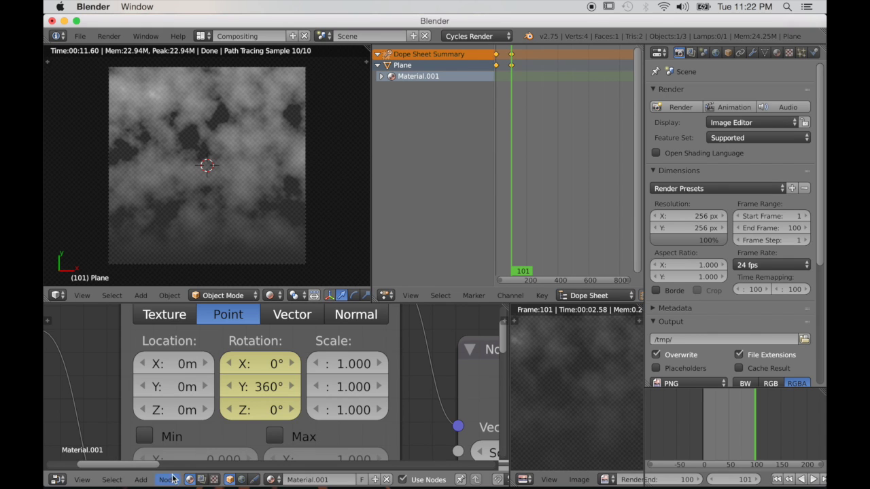
- Switch the node editor to compositing nodes, enable Use Nodes, and move the Render Layers node farther from the Composite node
click(202, 480)
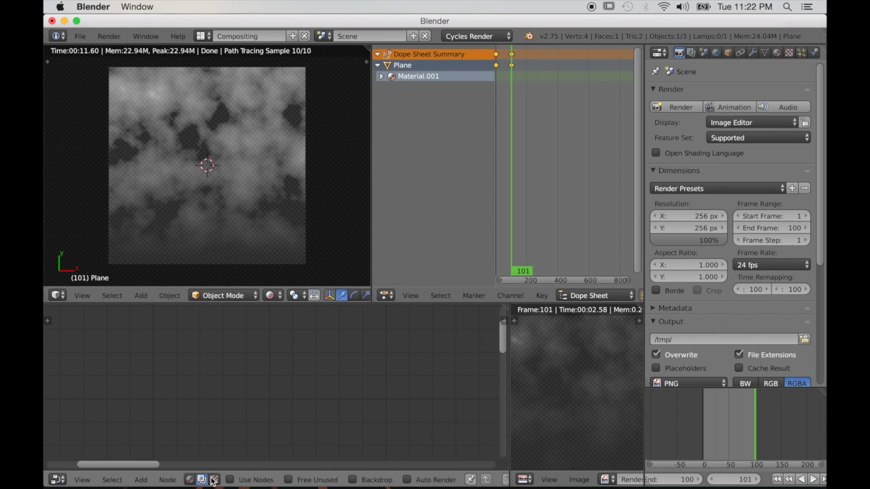
click(230, 479)
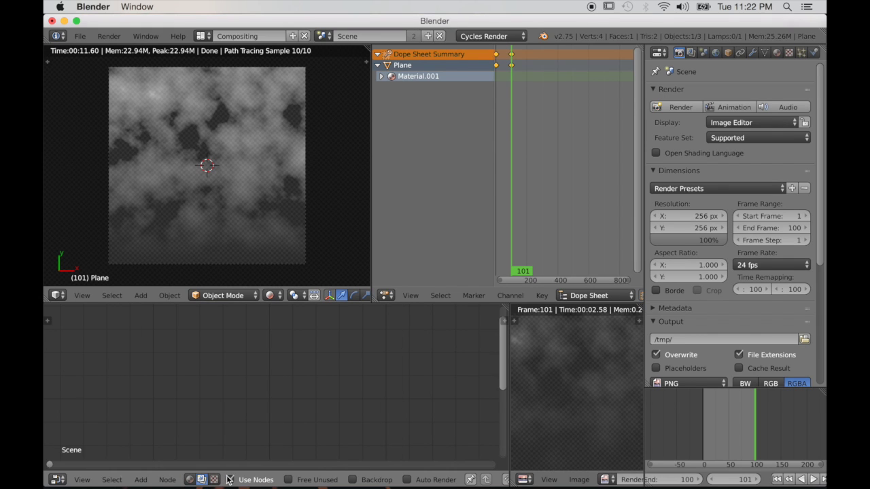
scroll(323, 432, down, 4)
middle_drag(293, 428, 119, 410)
scroll(244, 420, up, 4)
middle_drag(323, 422, 288, 444)
drag(252, 368, 86, 355)
middle_drag(173, 401, 186, 407)
- Add a Blur filter node on the link between the Render Layers and Composite nodes
key(shift+a)
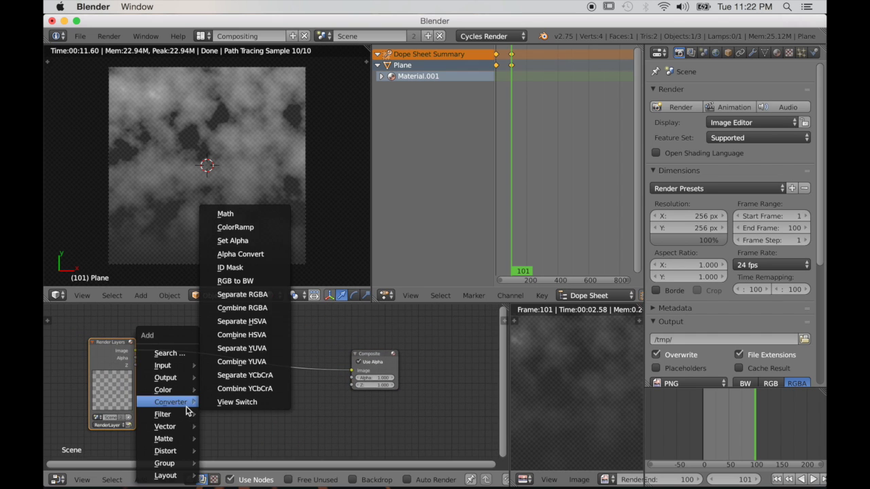
mouse_move(181, 415)
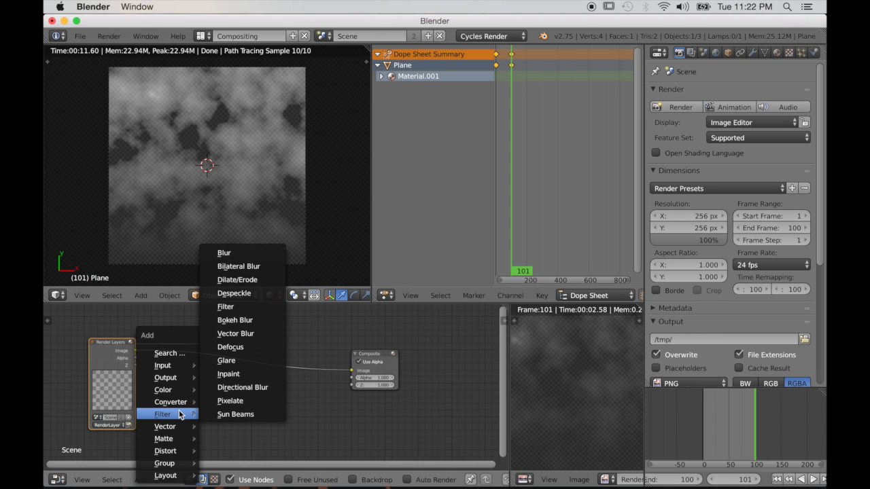
click(224, 252)
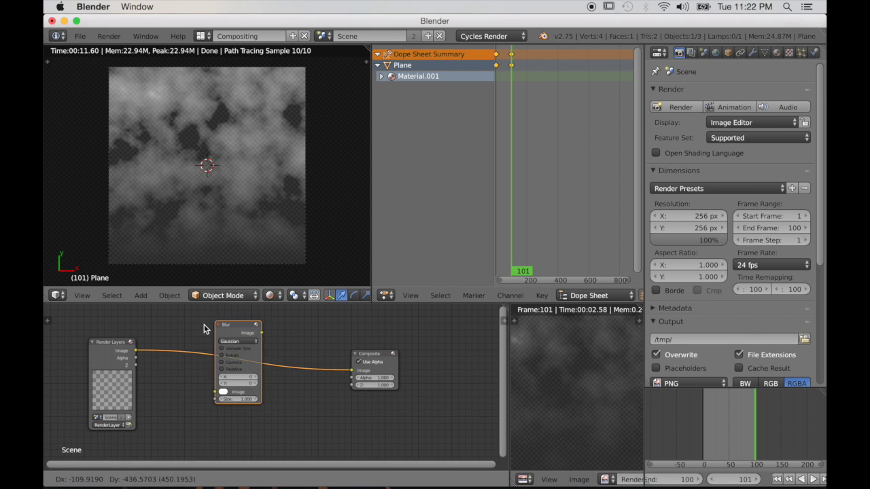
click(246, 397)
- Set the Blur node's X and Y sizes to 5, and check the blurred render in the image editor
scroll(246, 397, up, 3)
scroll(246, 397, up, 1)
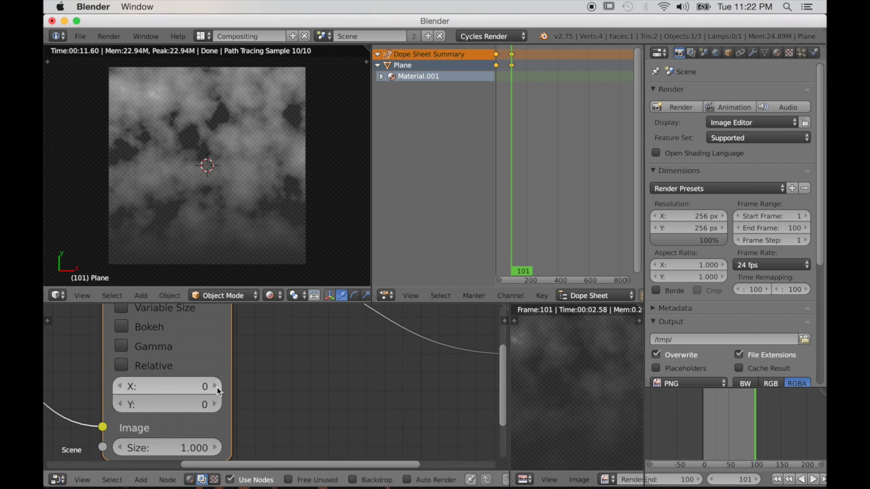
click(216, 387)
click(216, 387)
click(216, 387)
click(216, 387)
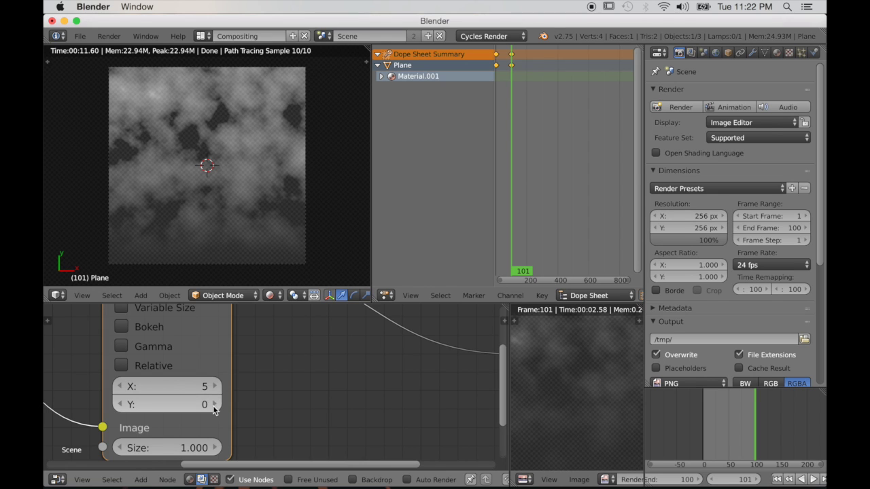
click(215, 405)
click(215, 405)
click(215, 404)
click(216, 404)
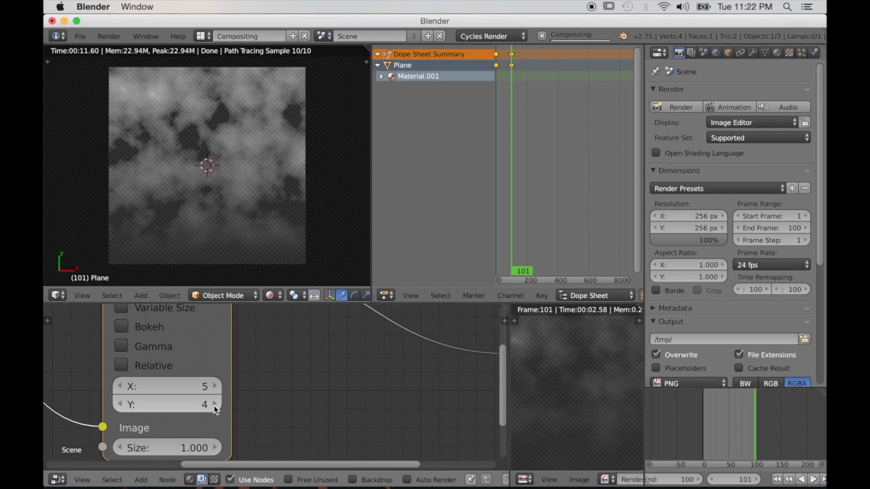
middle_drag(525, 402, 549, 404)
scroll(550, 404, up, 2)
middle_drag(560, 365, 594, 381)
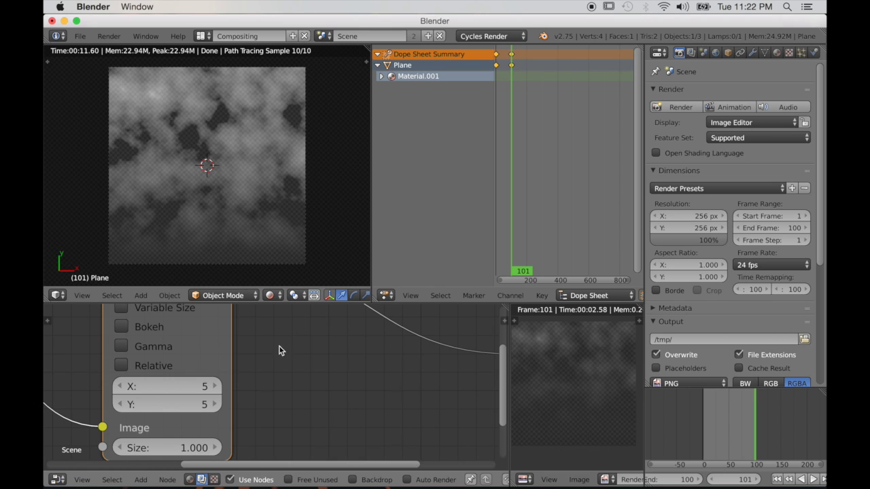
- Switch the node editor back to the material's shader nodes and widen the image editor area beside it
click(191, 480)
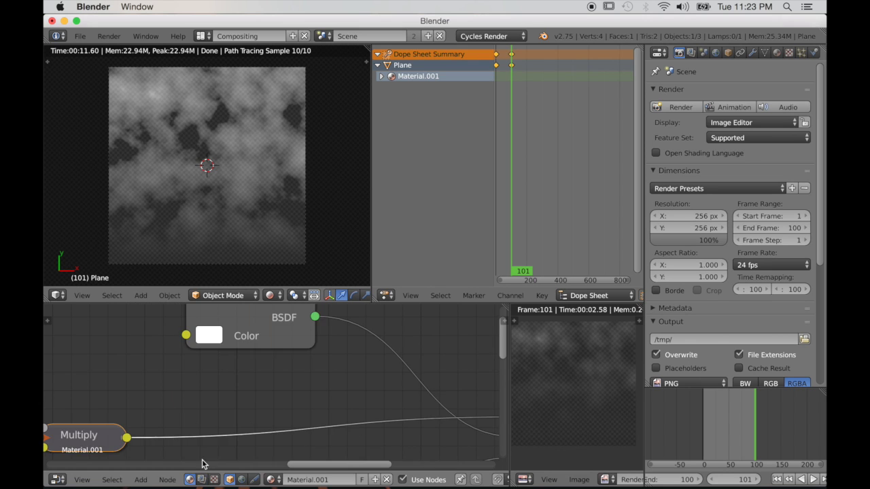
scroll(268, 414, down, 5)
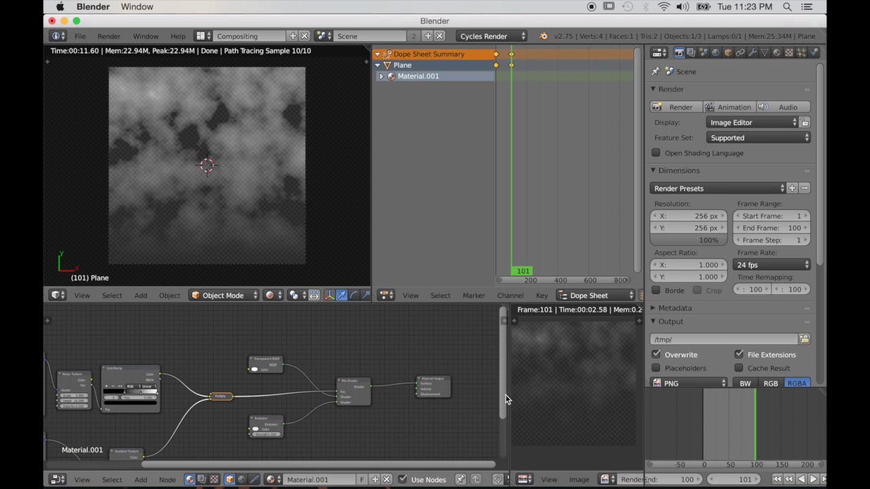
drag(505, 396, 452, 397)
scroll(507, 402, down, 1)
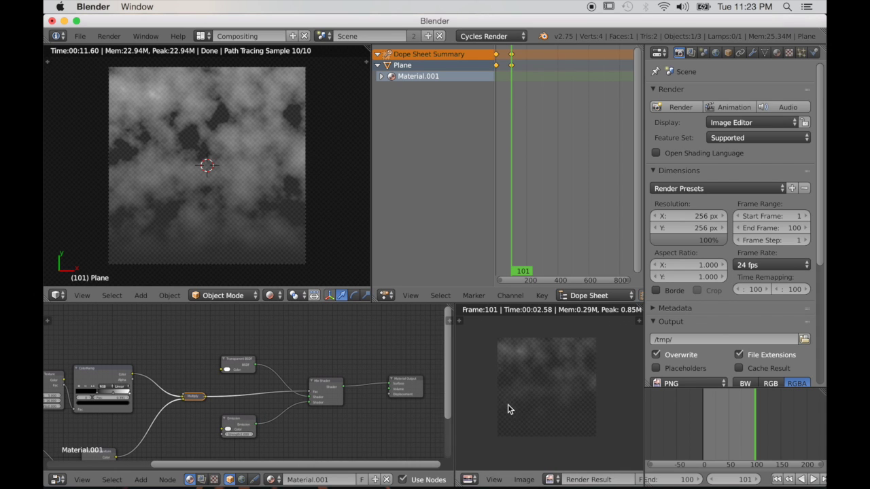
- Minimize Blender and create a desktop folder named Fog
scroll(507, 409, up, 3)
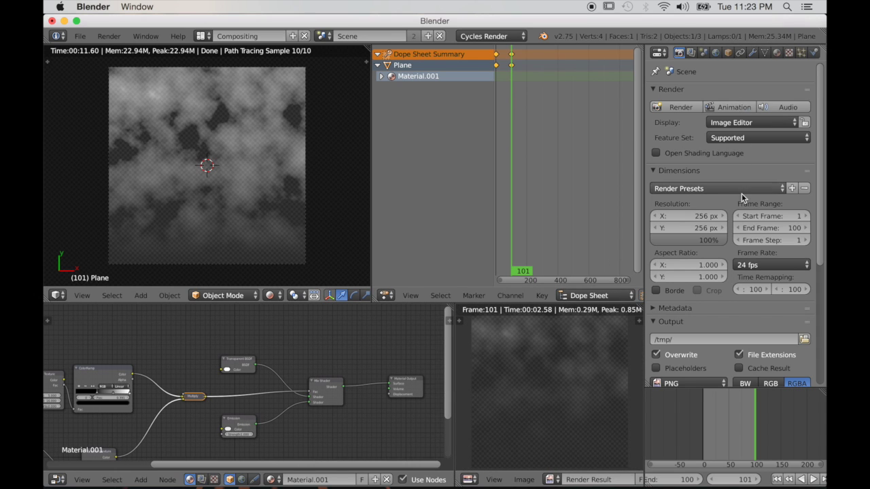
click(65, 21)
right_click(643, 203)
click(652, 207)
drag(648, 211, 768, 170)
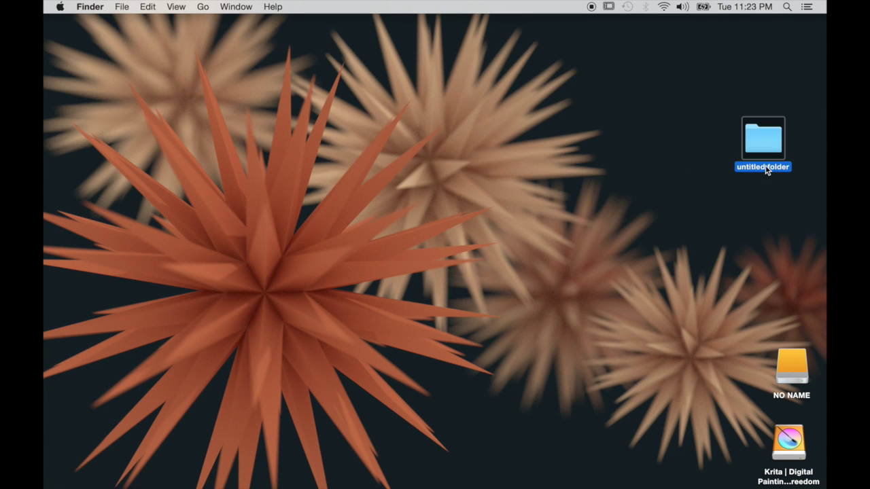
click(765, 168)
key(BackSpace)
key(Return)
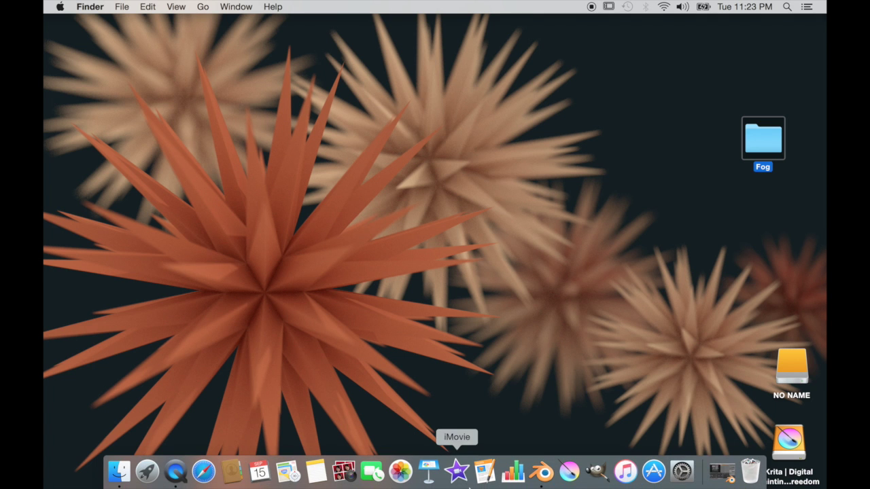
- Return to Blender and set the render output path to the Fog folder on the desktop
click(545, 474)
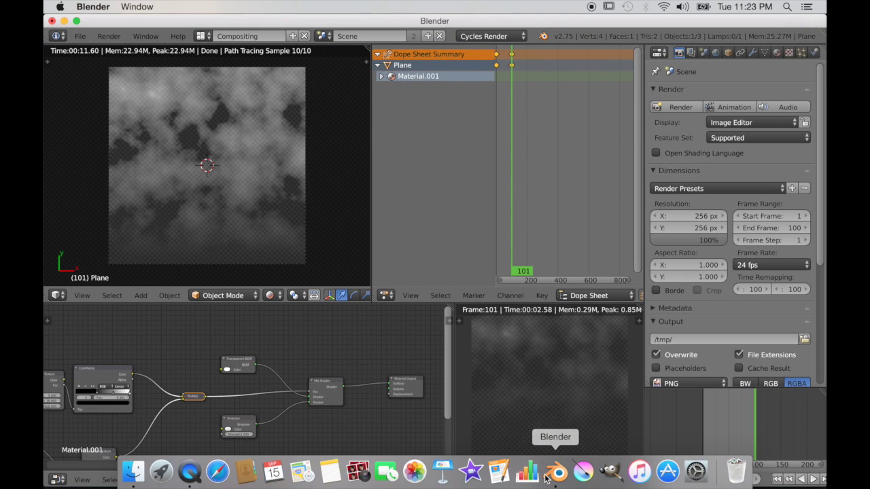
scroll(735, 337, down, 2)
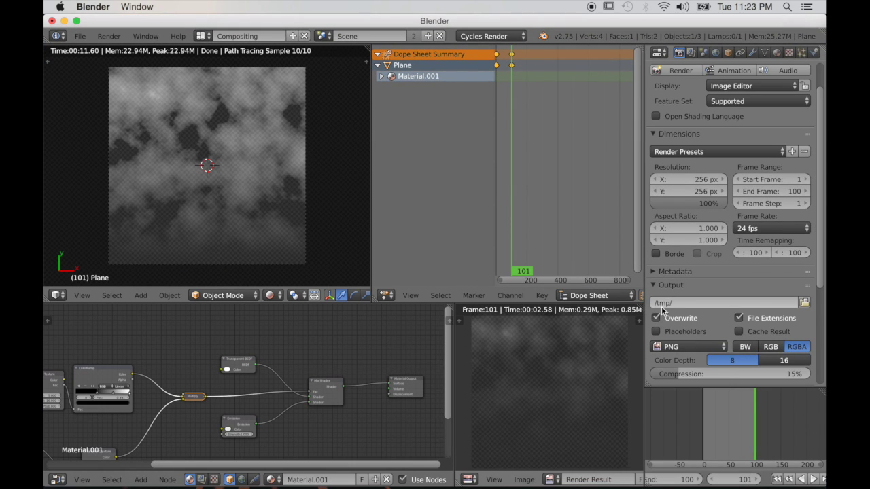
click(805, 303)
click(89, 176)
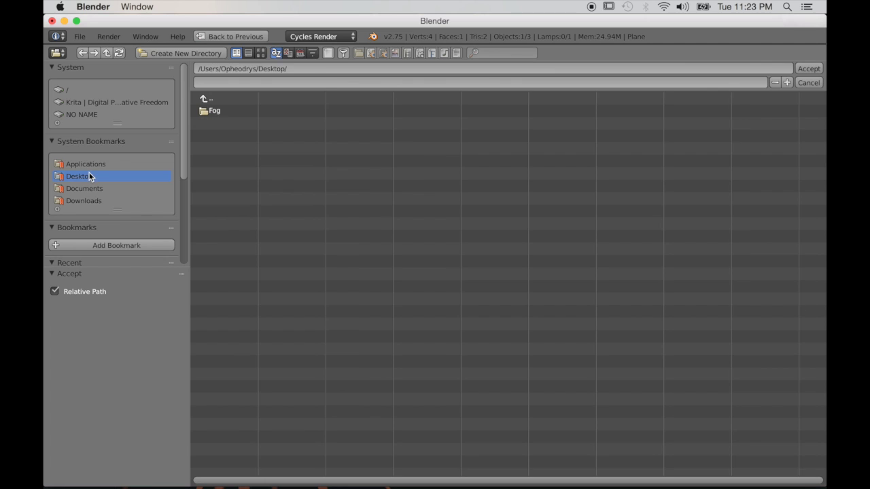
click(230, 114)
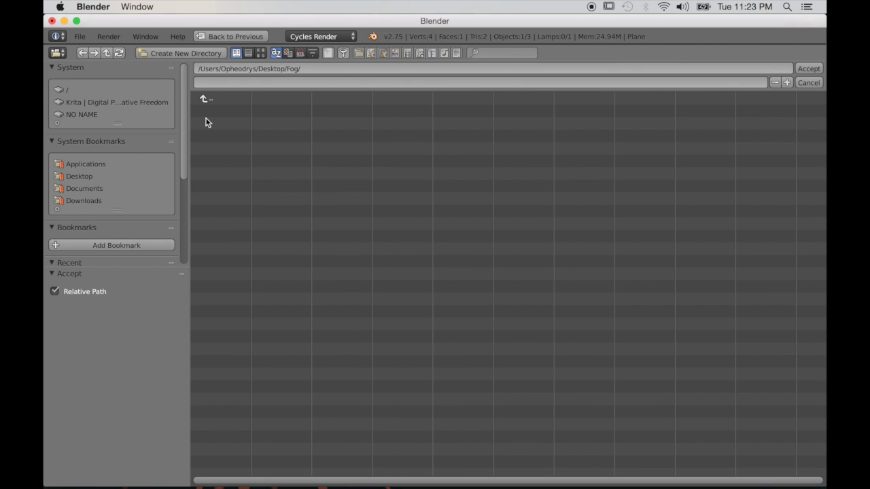
click(809, 68)
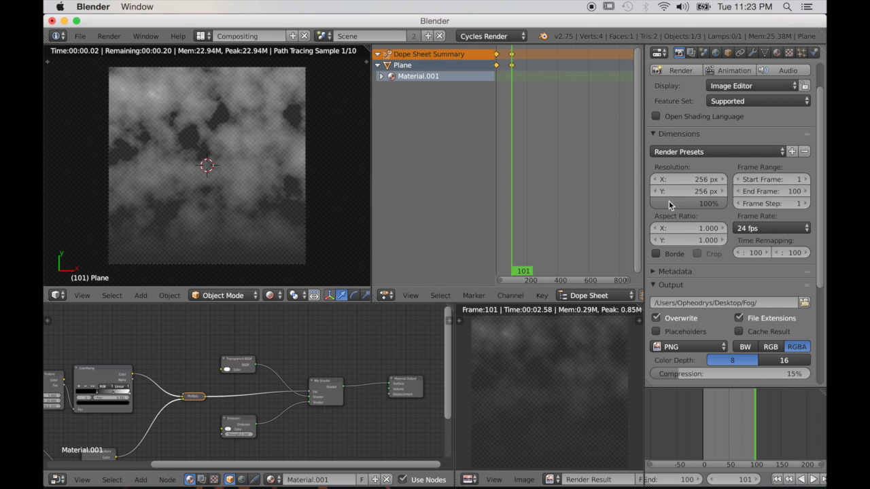
- Render the animation for frames 1 to 100 as a 256 by 256 px RGBA PNG sequence
scroll(716, 192, down, 3)
scroll(716, 191, up, 3)
scroll(715, 191, up, 2)
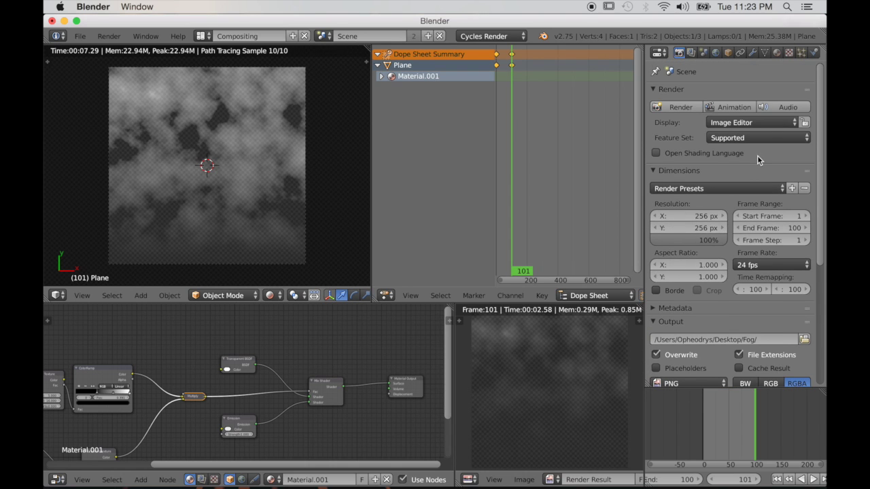
click(732, 110)
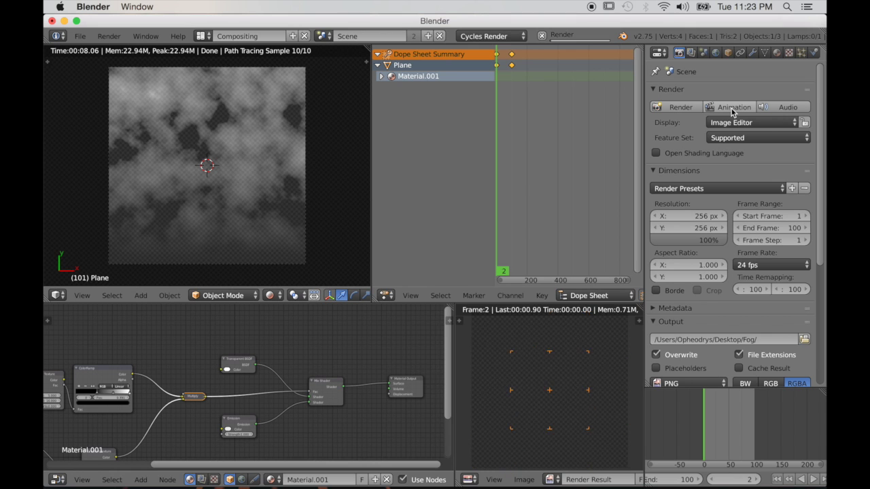
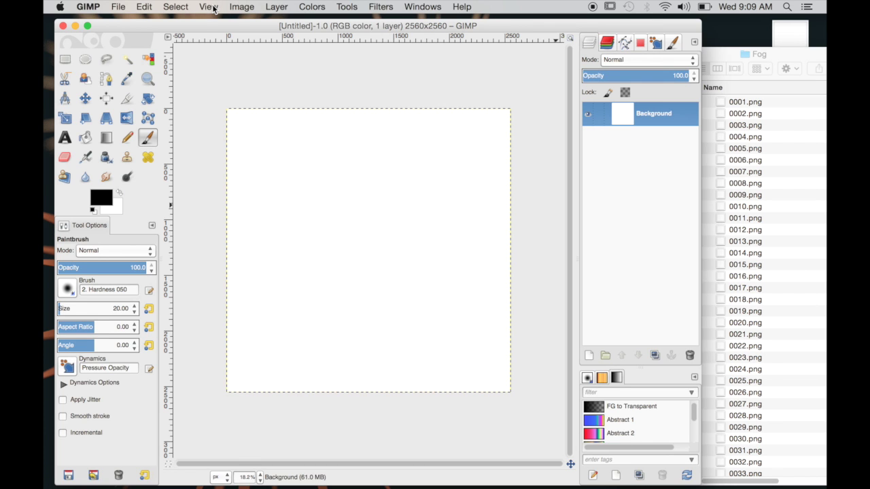
- Switch to GIMP and look up the Show Grid, Snap to Grid and Configure Grid commands
click(209, 7)
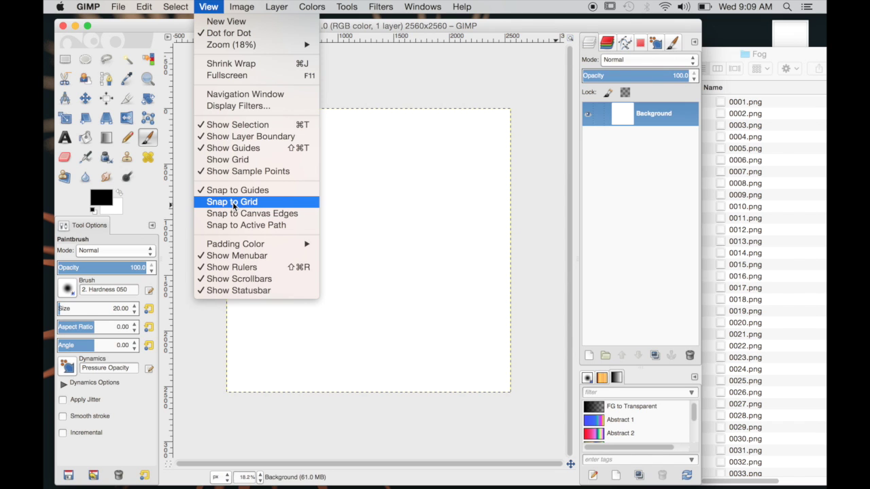
click(433, 87)
click(242, 6)
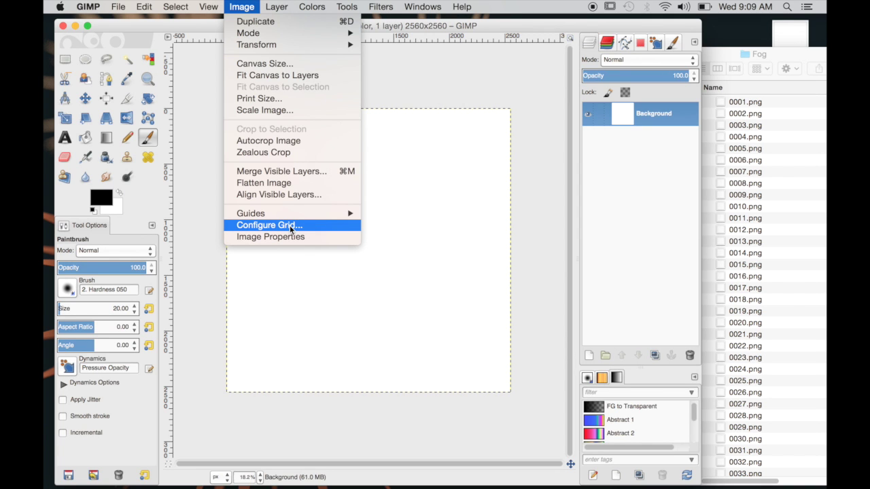
click(442, 85)
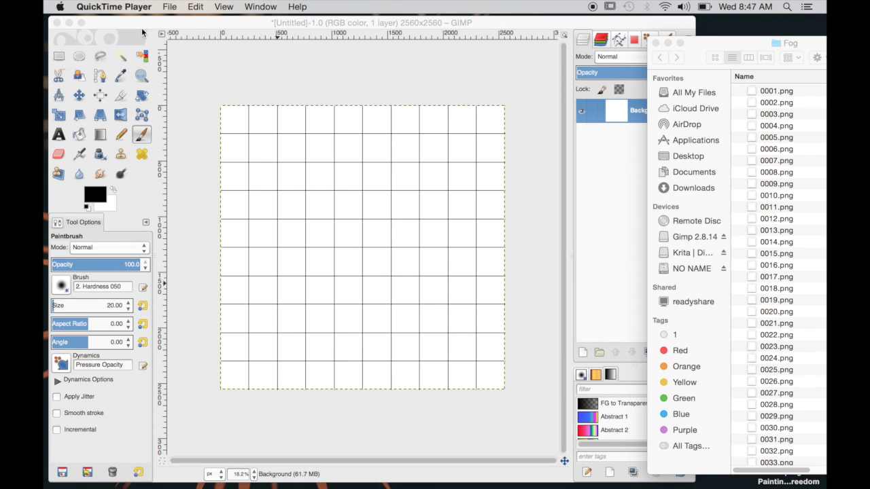
- Set the foreground color to a dark blue-purple and bucket-fill the Background layer with it
drag(713, 44, 709, 39)
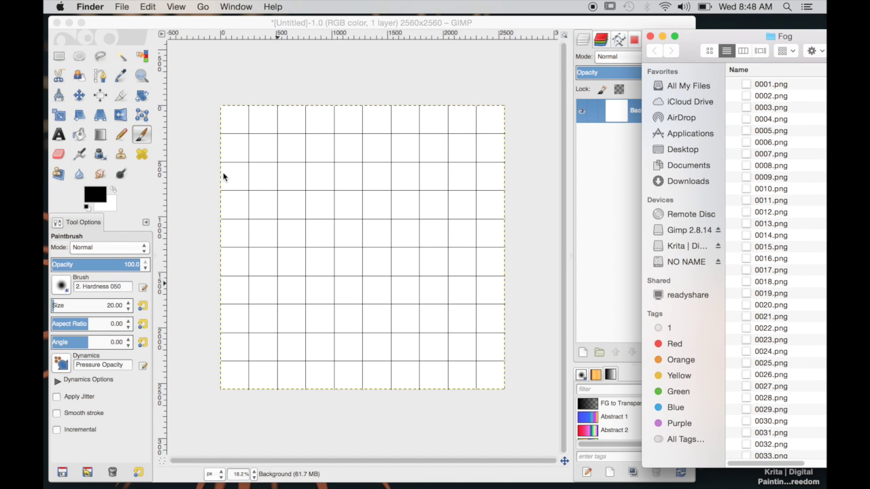
click(79, 138)
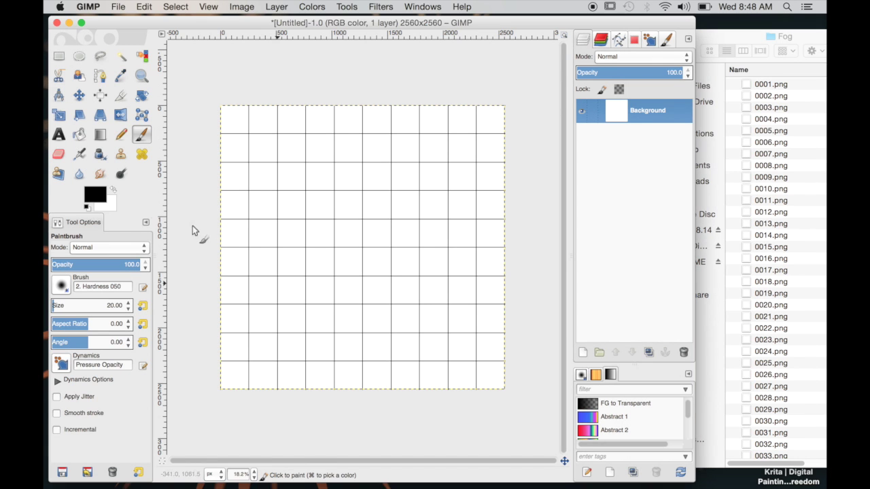
click(95, 195)
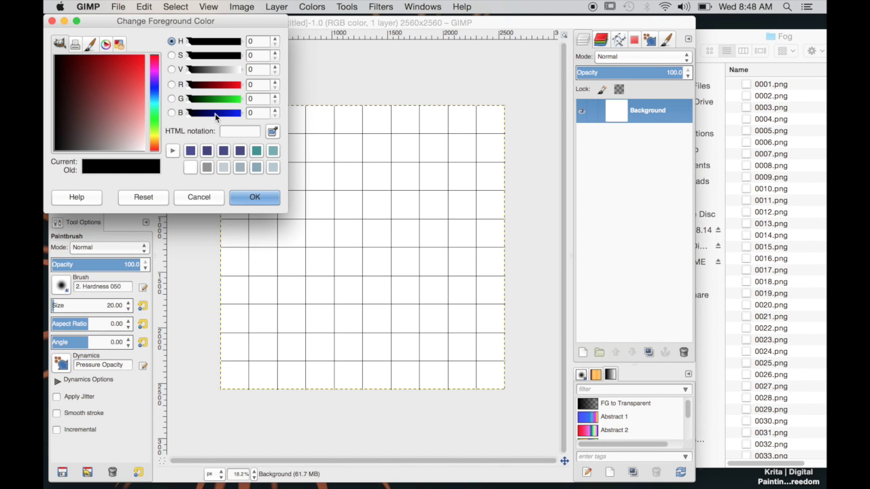
click(215, 113)
drag(96, 115, 100, 109)
click(255, 197)
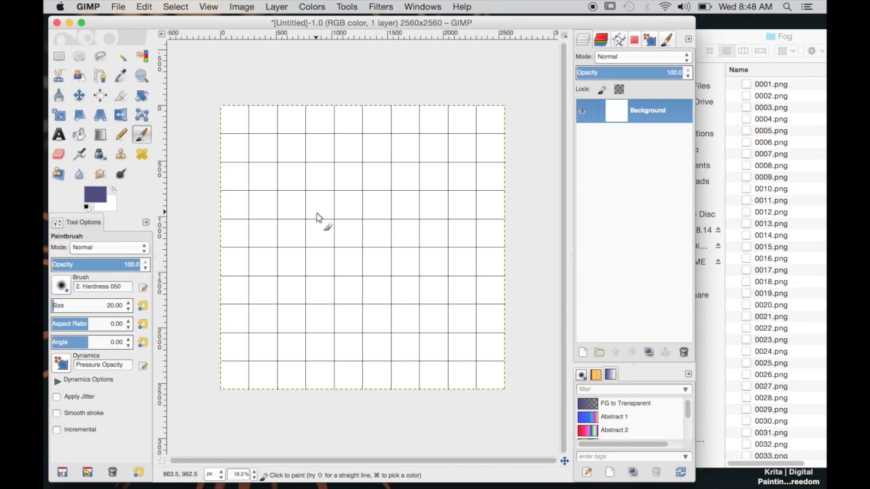
click(79, 135)
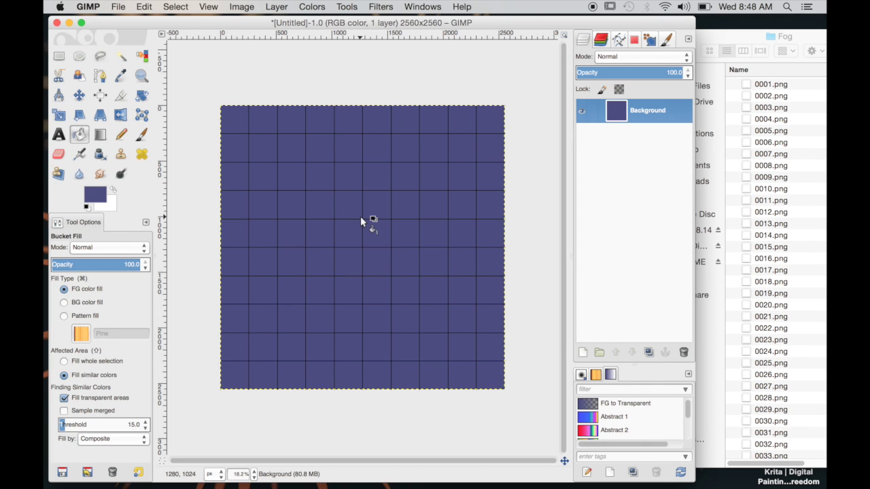
- Add 0001.png to 0003.png as layers and move each active layer into the first three grid cells of the bottom row
click(79, 96)
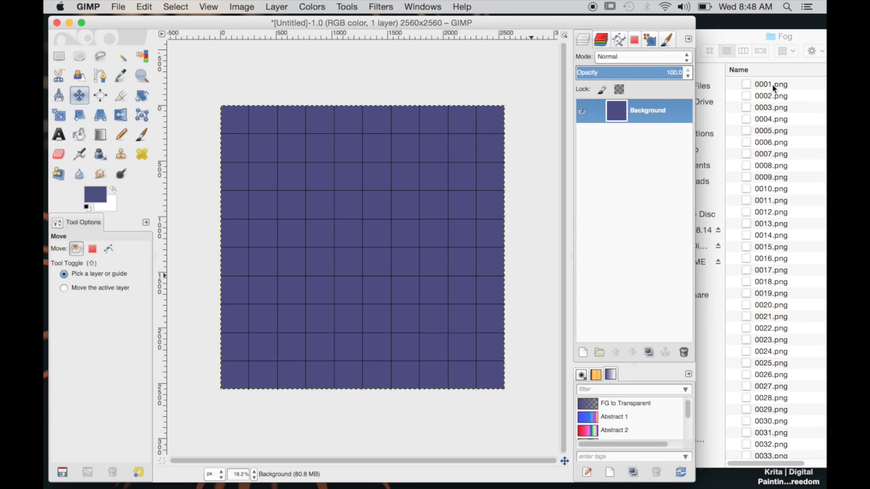
drag(772, 83, 355, 268)
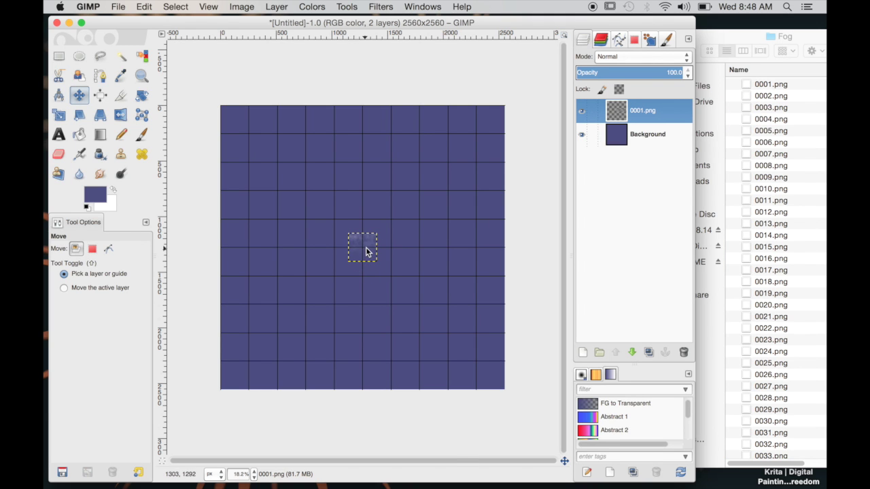
click(93, 289)
drag(367, 253, 243, 378)
drag(764, 95, 271, 377)
drag(761, 107, 292, 374)
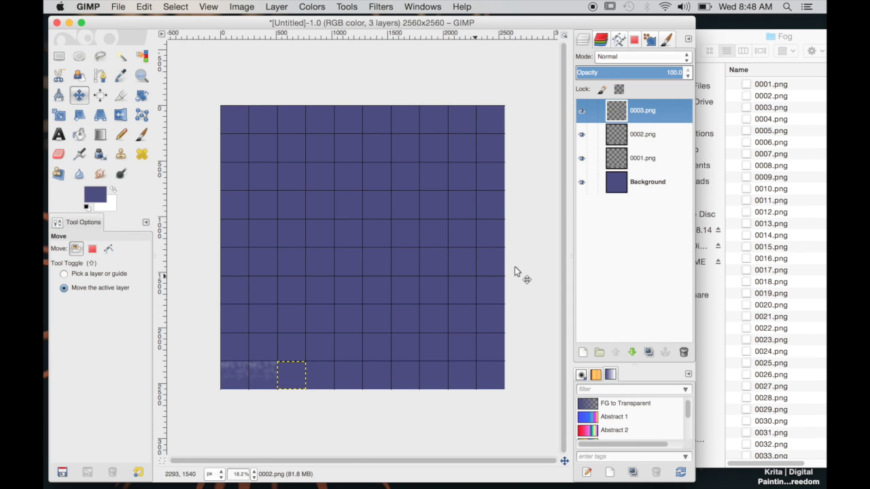
- Add 0004.png to 0010.png as layers and place them in order in the remaining cells of the bottom row
drag(781, 121, 401, 284)
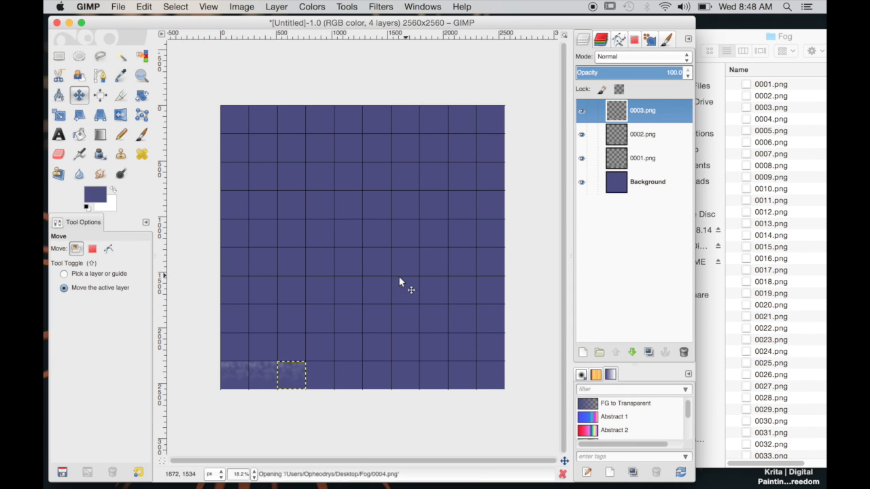
drag(359, 244, 316, 376)
drag(711, 170, 342, 376)
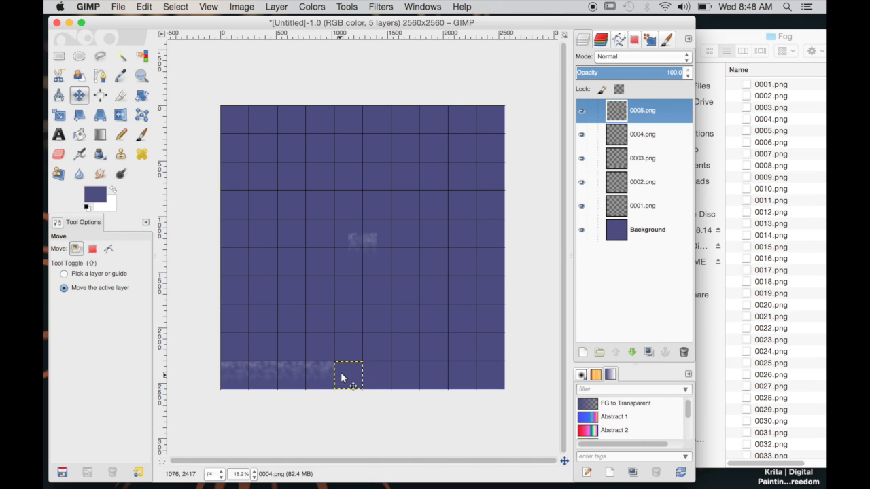
drag(760, 144, 371, 375)
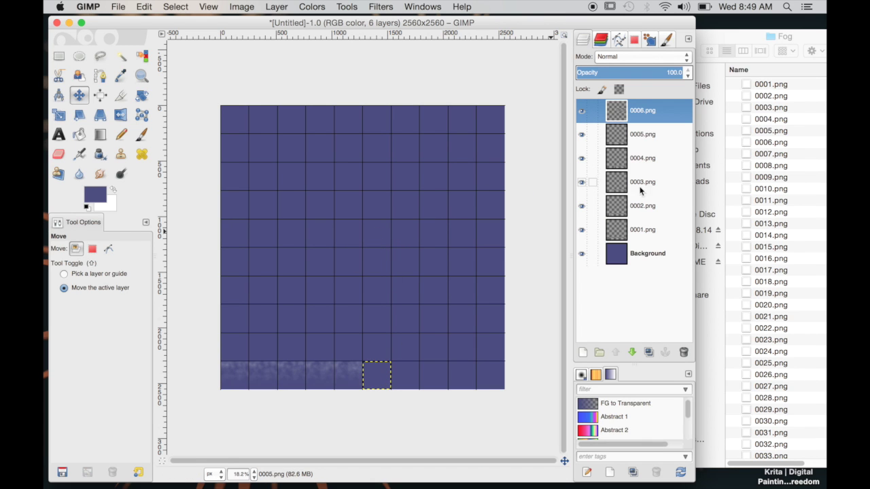
drag(755, 158, 430, 367)
drag(772, 179, 470, 372)
drag(769, 189, 459, 343)
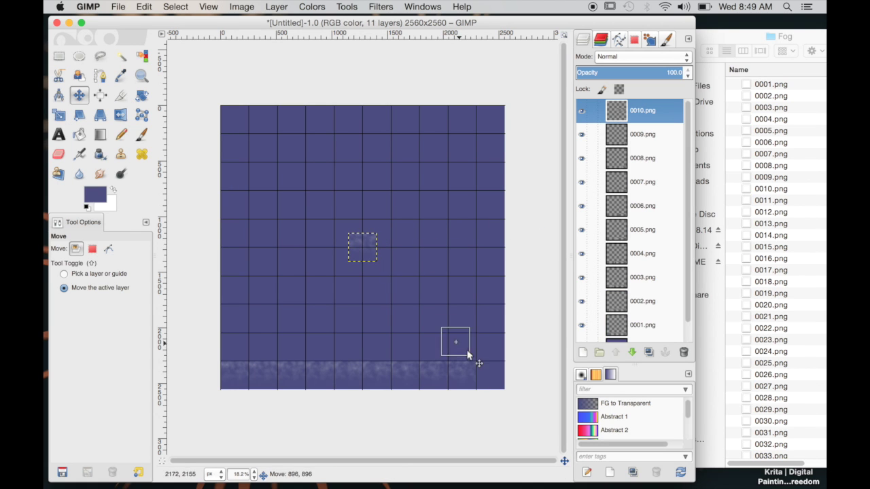
drag(491, 374, 493, 375)
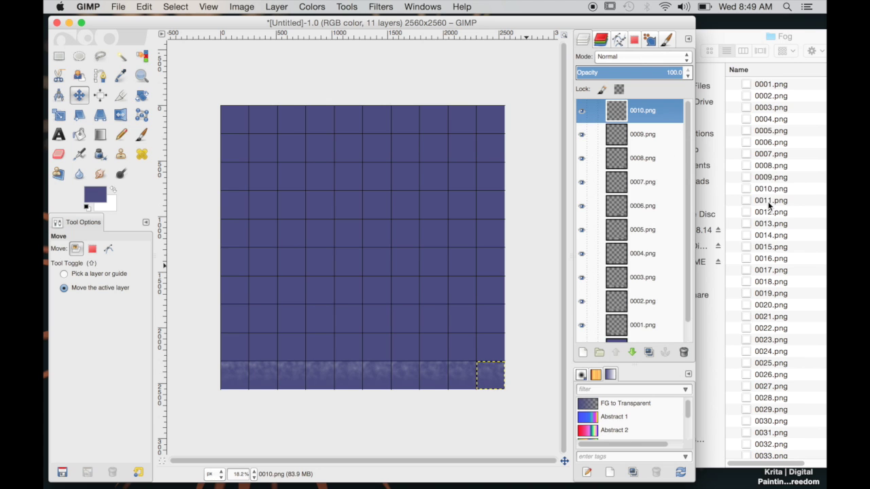
- Add 0011.png to 0015.png as layers, filling the second row from the bottom in order from its leftmost cell
drag(771, 202, 405, 243)
drag(353, 269, 249, 349)
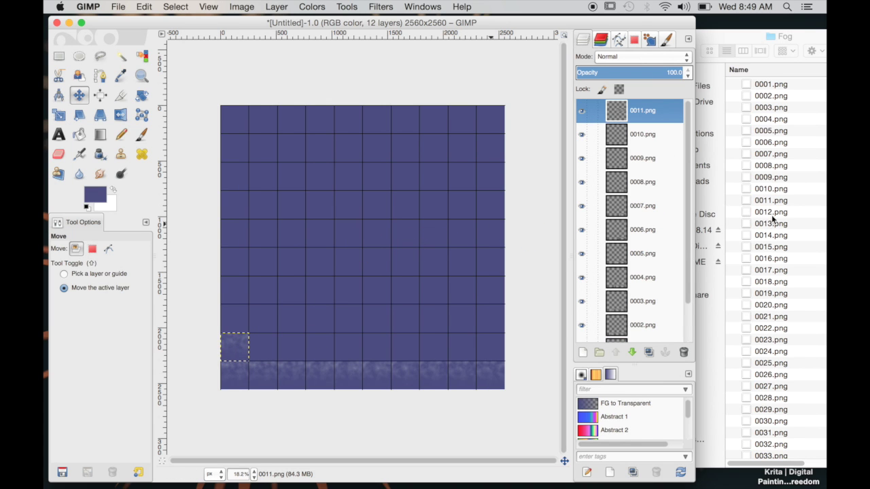
drag(773, 215, 260, 344)
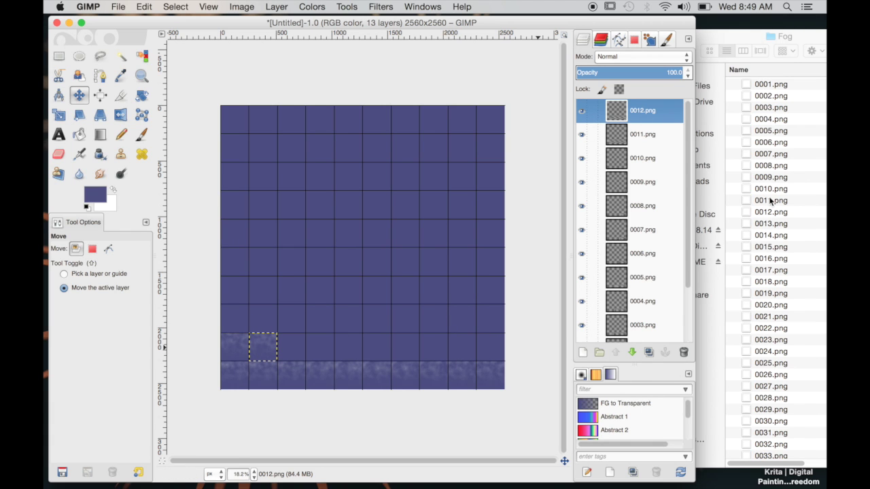
drag(770, 226, 434, 259)
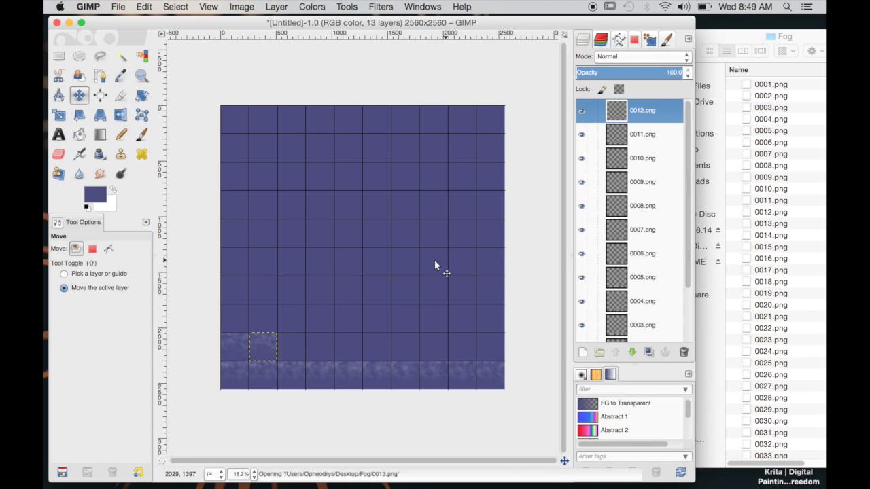
drag(360, 247, 287, 346)
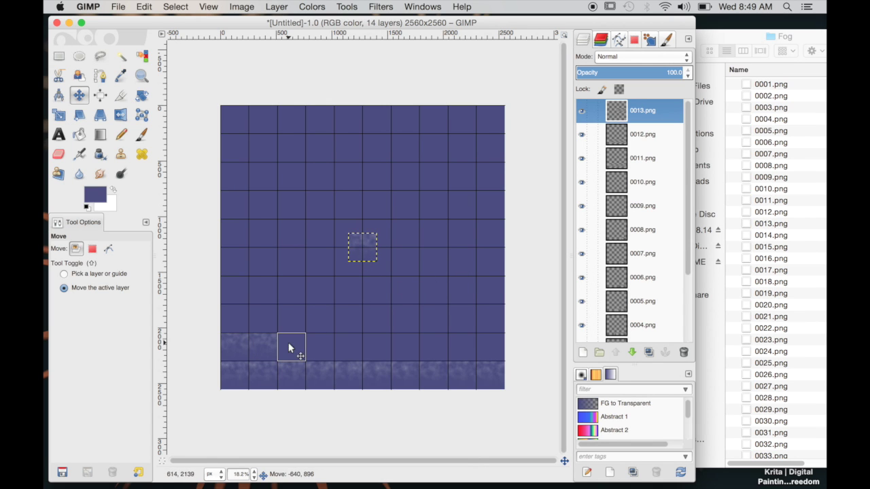
drag(748, 240, 322, 351)
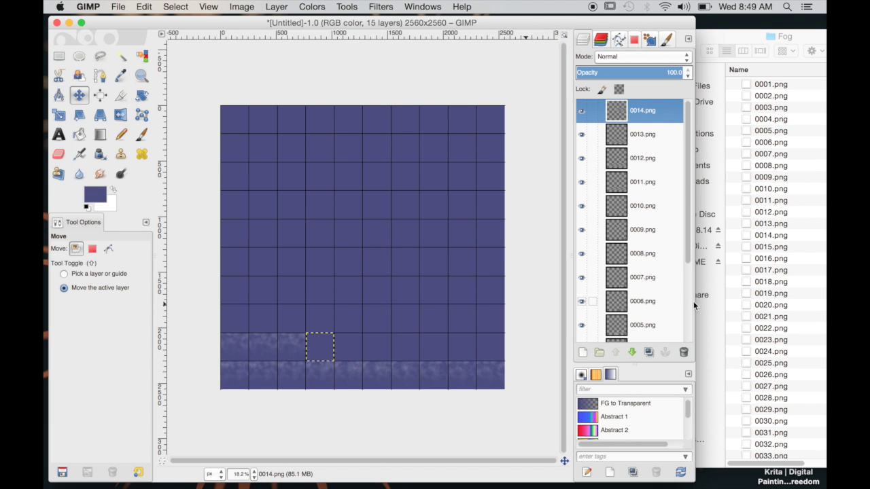
drag(768, 247, 389, 279)
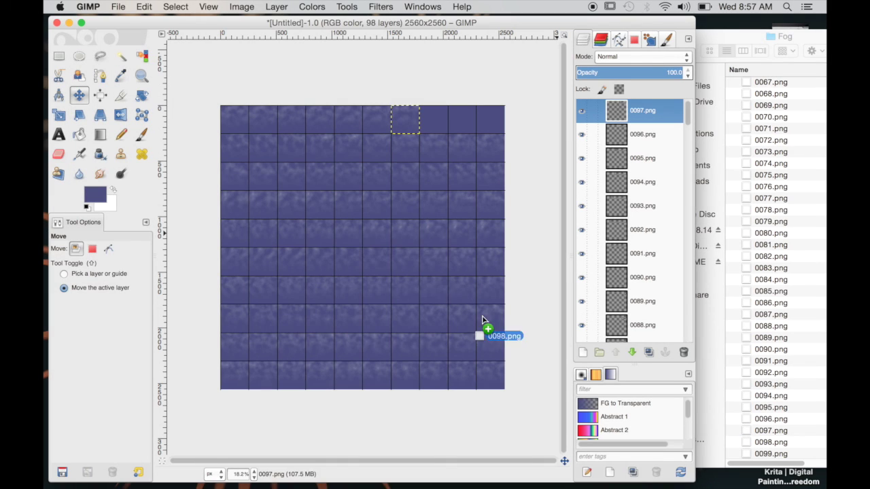
- Add 0098.png to 0100.png as layers and place them in the last three cells of the top row
drag(485, 334, 442, 134)
drag(771, 454, 481, 130)
scroll(766, 363, up, 2)
scroll(766, 362, down, 3)
drag(771, 453, 495, 122)
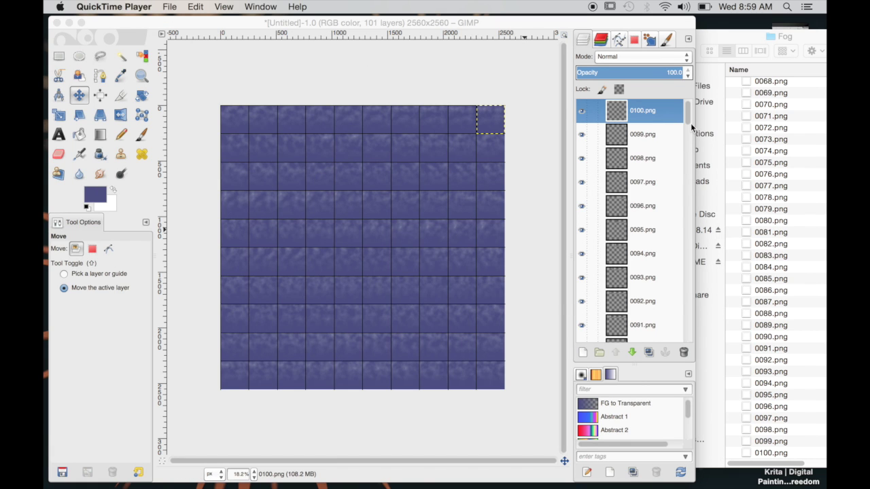
- Delete the blue Background layer beneath the 100 frame layers
click(691, 126)
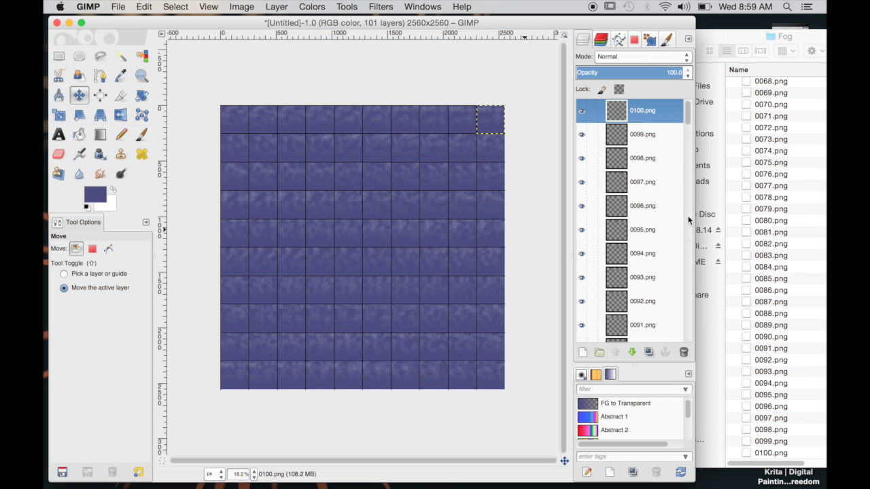
drag(688, 111, 686, 335)
click(637, 333)
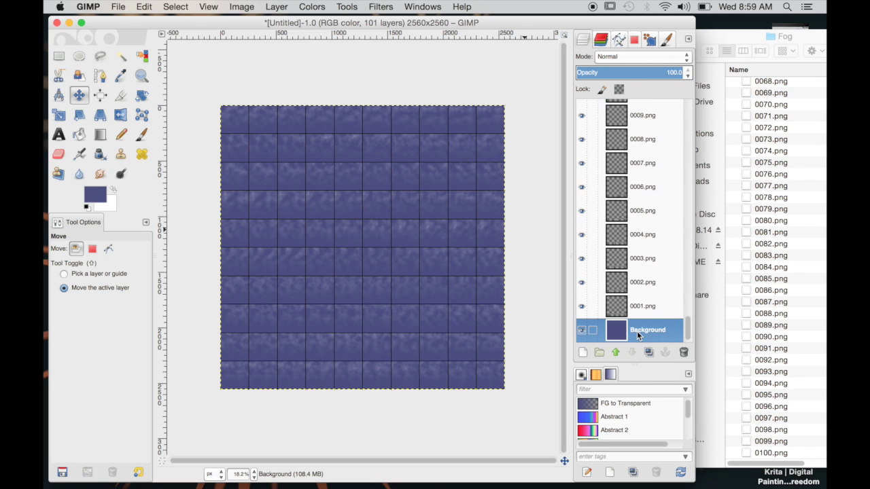
click(684, 352)
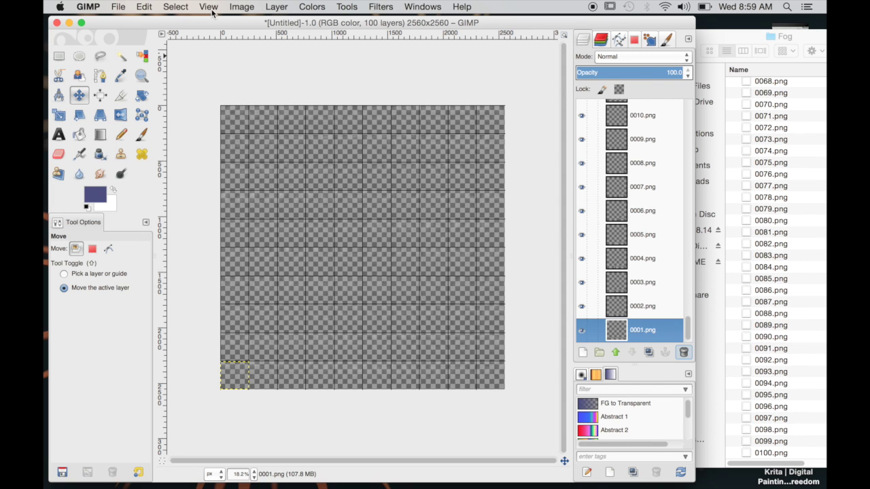
click(242, 8)
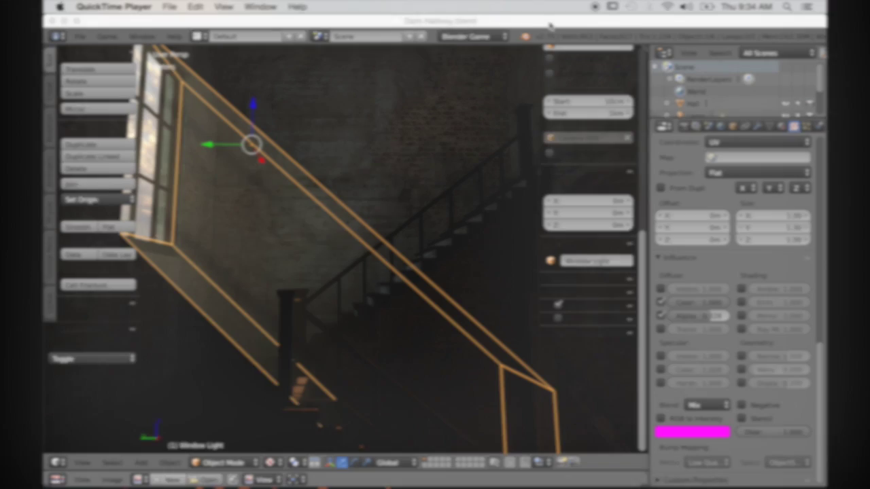
- Switch to Dark Hallway.blend in Blender and view the Window Light box facing the window
click(541, 26)
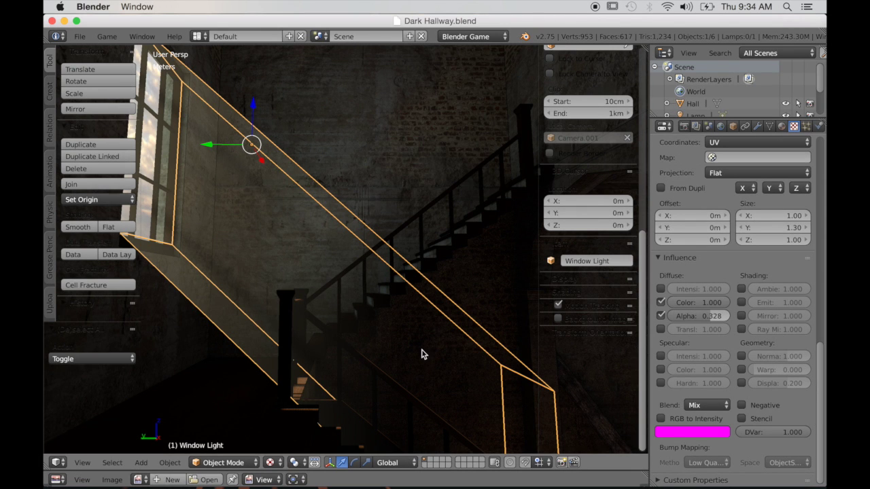
middle_drag(437, 350, 357, 355)
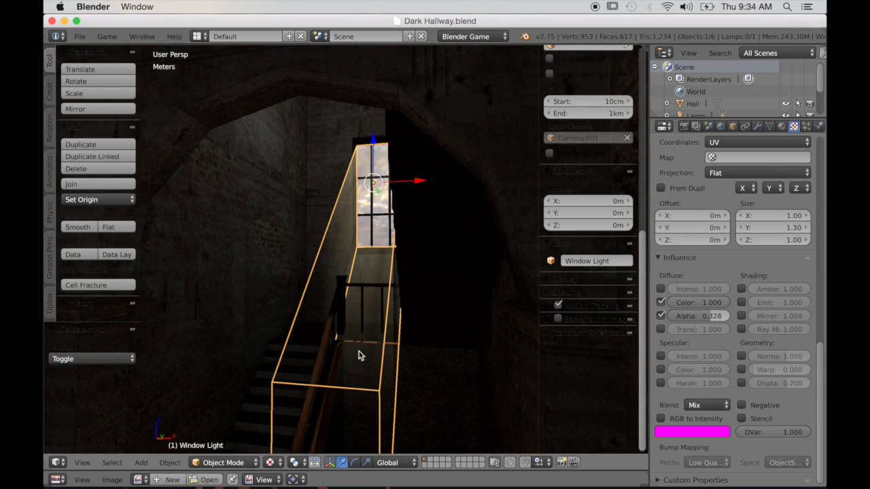
- Add a plane mesh to the hallway scene and rotate its geometry 90 degrees about X in Edit Mode
key(KP_0)
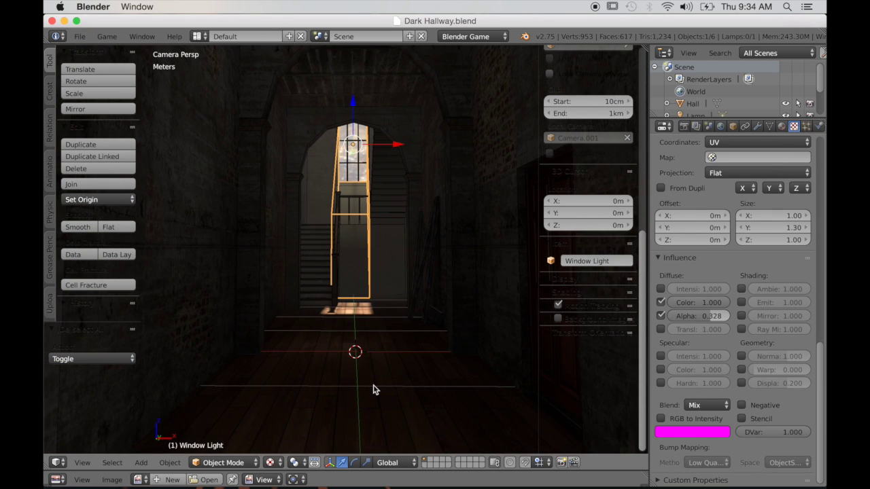
key(shift+a)
mouse_move(348, 301)
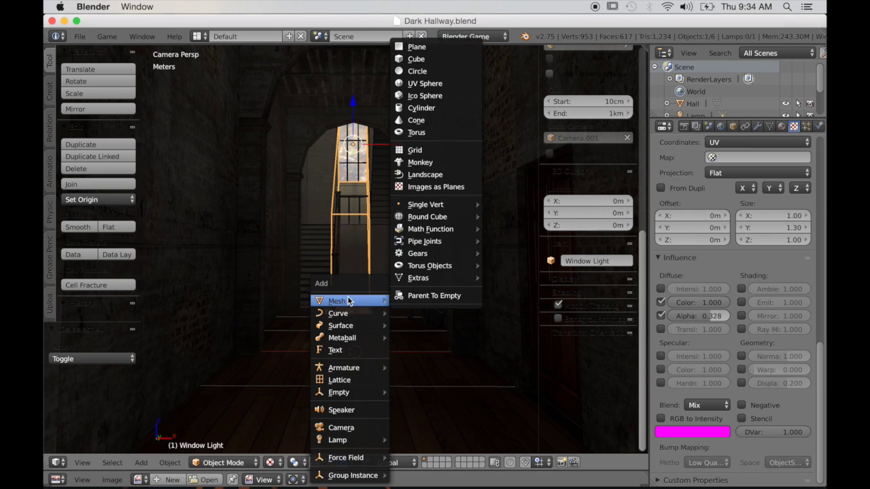
click(417, 46)
key(Tab)
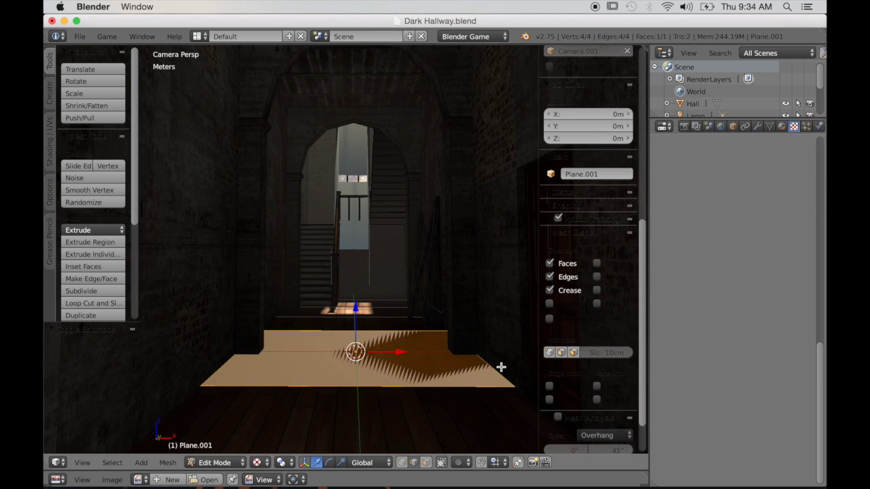
key(r)
key(x)
key(9)
key(0)
key(Return)
key(Tab)
- Raise the upright plane about 1.2 m along the Z axis
key(g)
key(z)
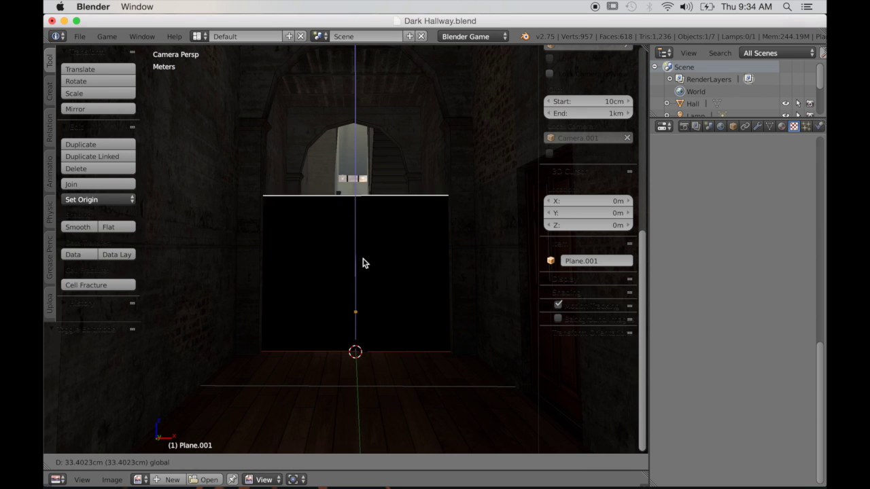
text(1.2)
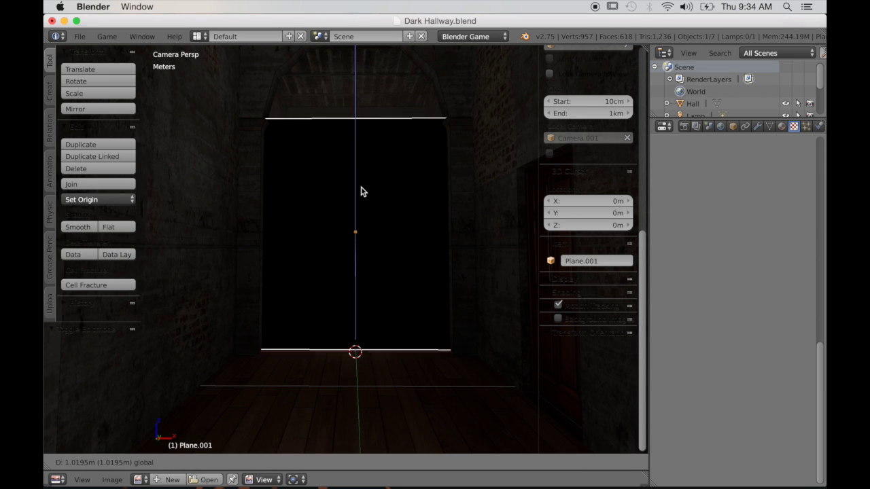
key(Return)
- Scale up the plane's whole face in Edit Mode, and nudge the plane slightly upward in Object Mode
key(Tab)
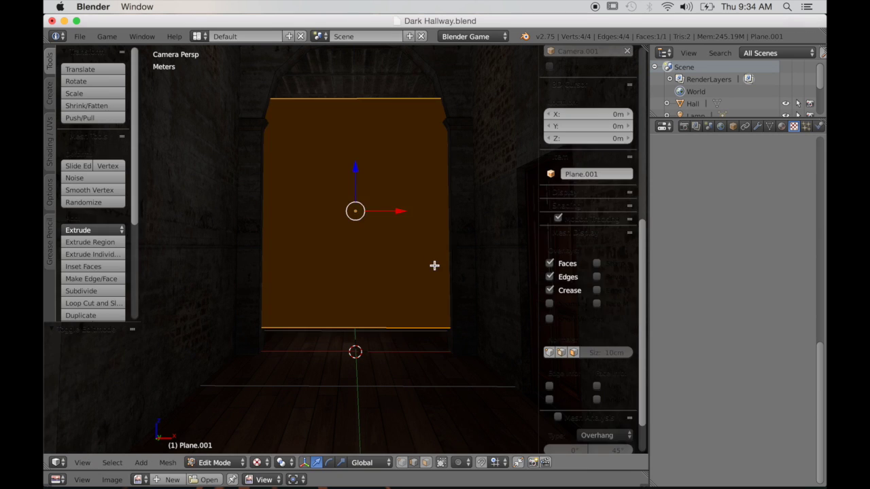
key(a)
key(a)
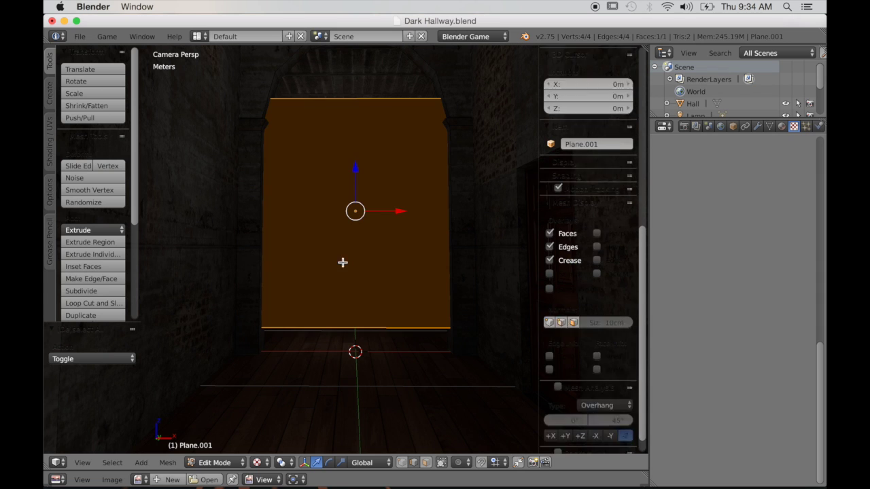
key(s)
click(430, 288)
key(Tab)
mouse_move(356, 176)
mouse_down()
mouse_move(355, 159)
mouse_move(355, 171)
mouse_up()
- Enlarge the plane's face further and raise the plane about 19.3 cm along Z to fill the archway
scroll(405, 254, down, 2)
key(Tab)
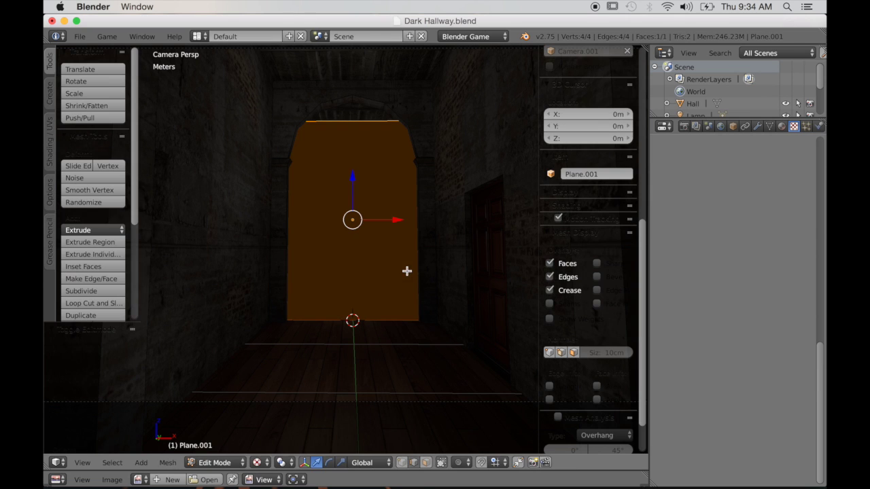
key(s)
key(Tab)
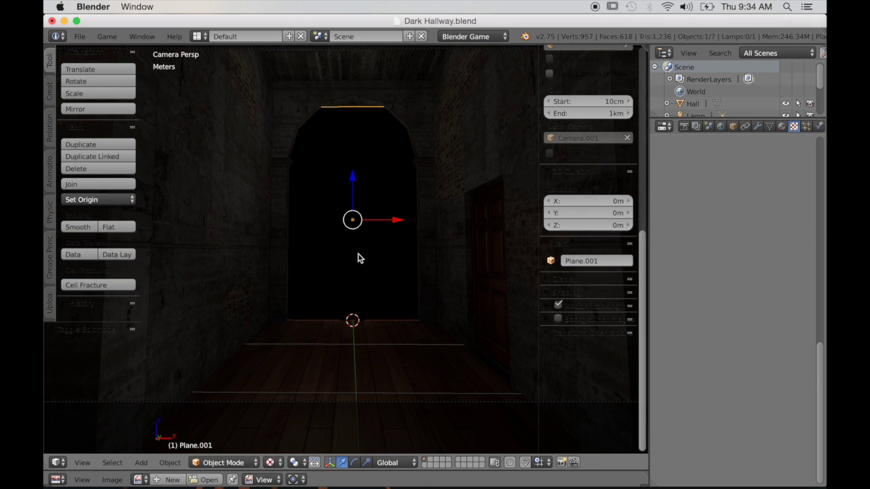
mouse_move(354, 193)
mouse_down()
mouse_move(353, 174)
mouse_move(353, 188)
mouse_up()
- Move the plane about 2.98 m along Y to the far archway in front of the staircase
middle_drag(353, 188, 304, 272)
scroll(316, 285, down, 2)
scroll(319, 315, up, 3)
shift+middle_drag(319, 316, 438, 313)
scroll(356, 320, up, 1)
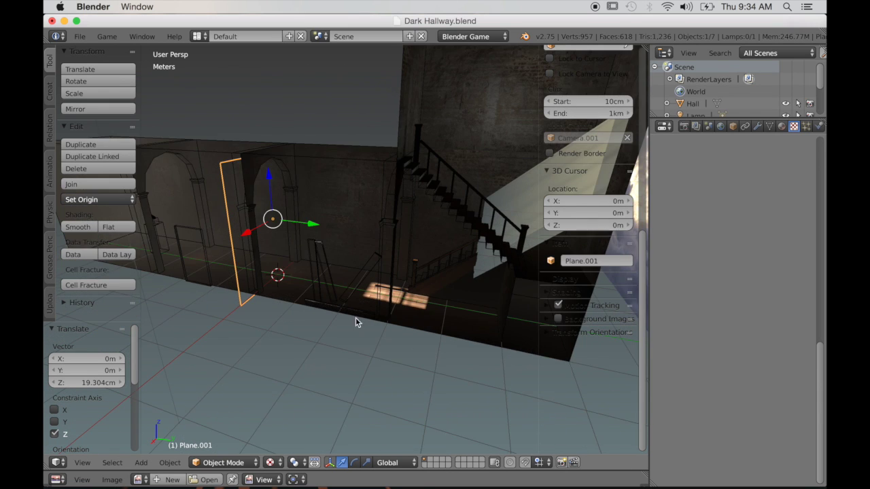
middle_drag(356, 318, 378, 325)
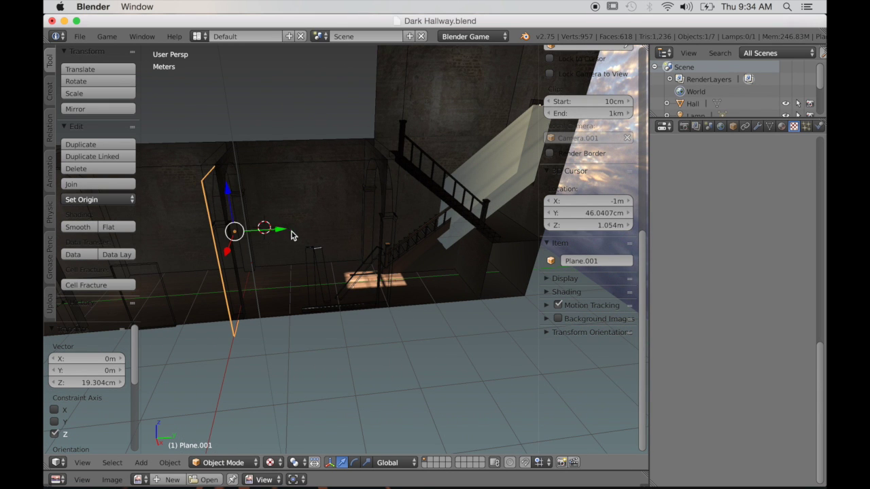
drag(282, 231, 427, 230)
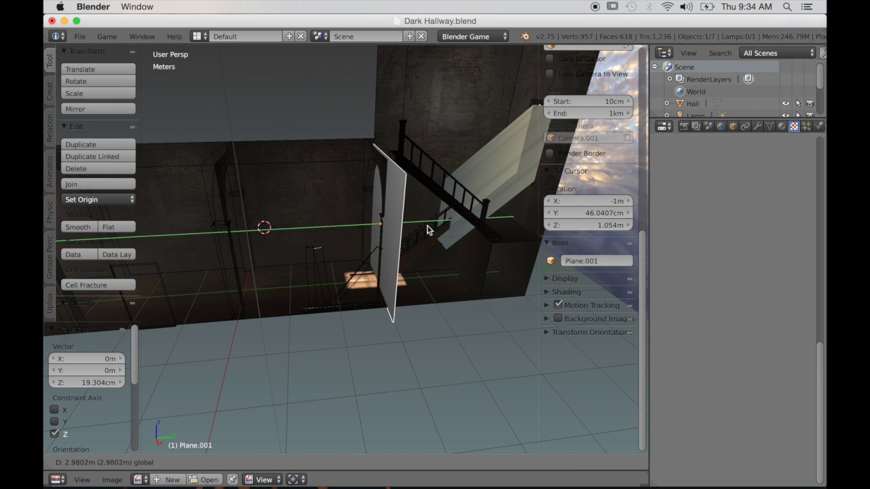
- Fine-tune the plane along Y behind the far archway, shifting it about 6.2 cm forward and about 6.5 cm back
middle_drag(428, 230, 410, 283)
scroll(410, 284, up, 3)
scroll(410, 318, up, 1)
middle_drag(410, 319, 346, 339)
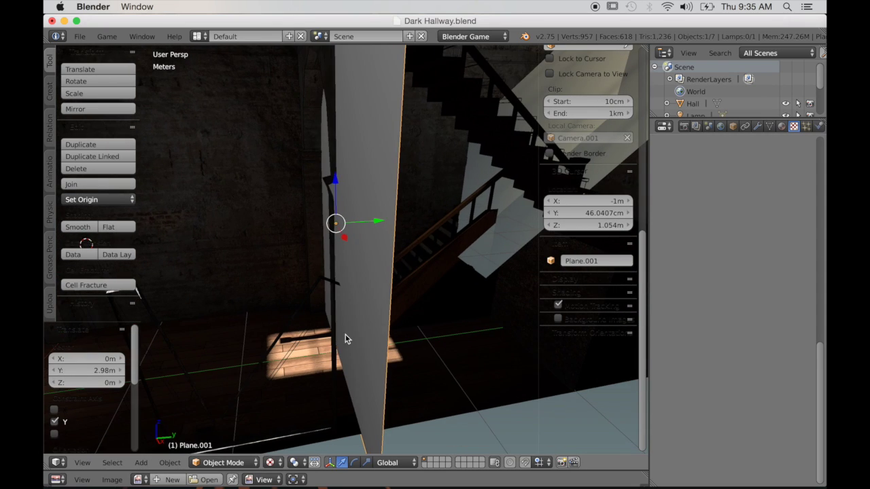
drag(373, 227, 402, 266)
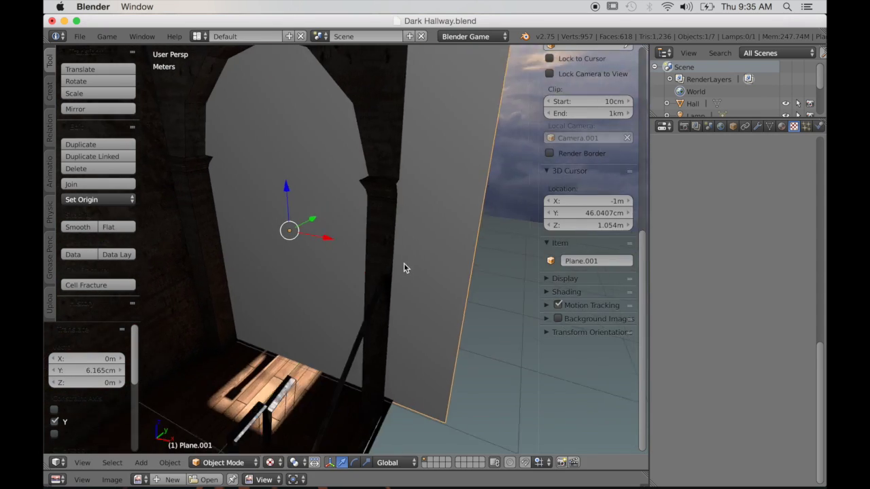
middle_drag(429, 264, 246, 262)
drag(243, 263, 251, 266)
- Unwrap the plane's face in Edit Mode and return to Object Mode
middle_drag(274, 308, 297, 394)
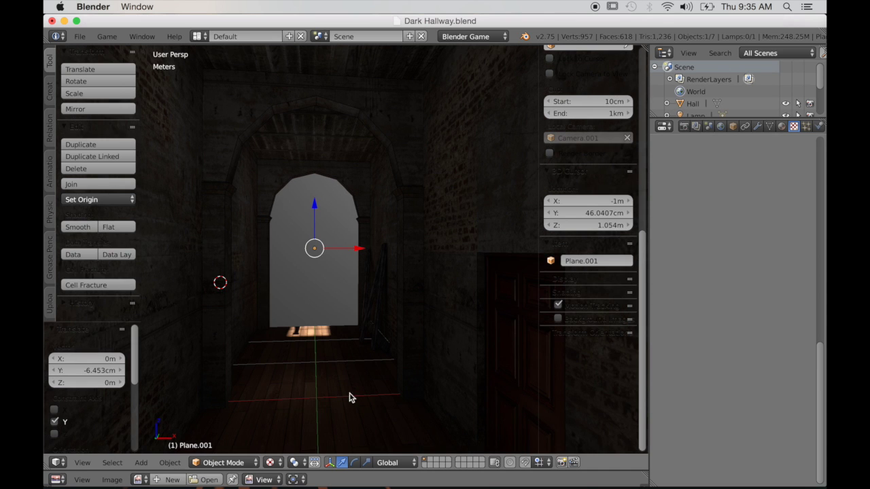
key(Tab)
key(u)
click(317, 294)
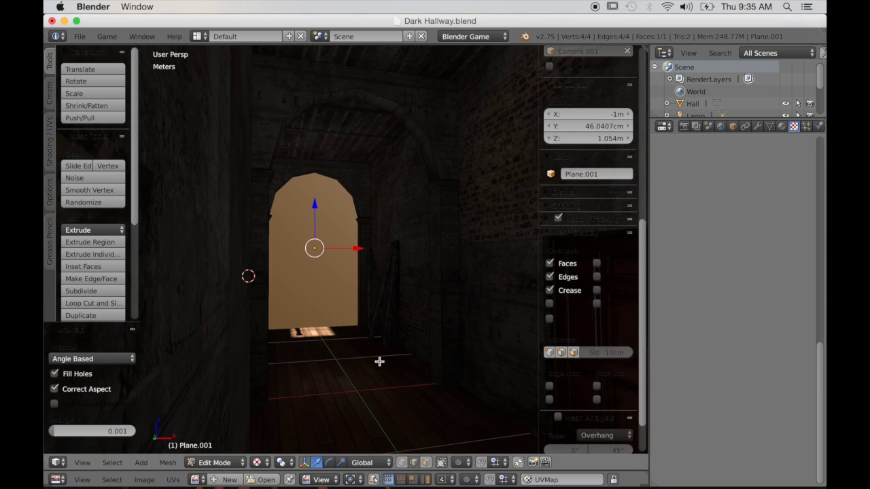
key(Tab)
- Give the plane a new material, make it shadeless and turn off its backface culling
scroll(361, 381, up, 2)
middle_drag(305, 385, 356, 407)
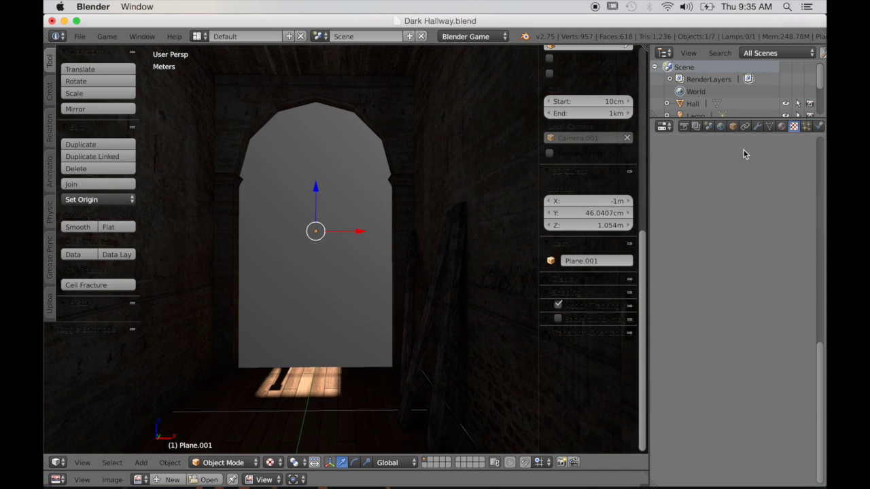
click(782, 126)
click(735, 207)
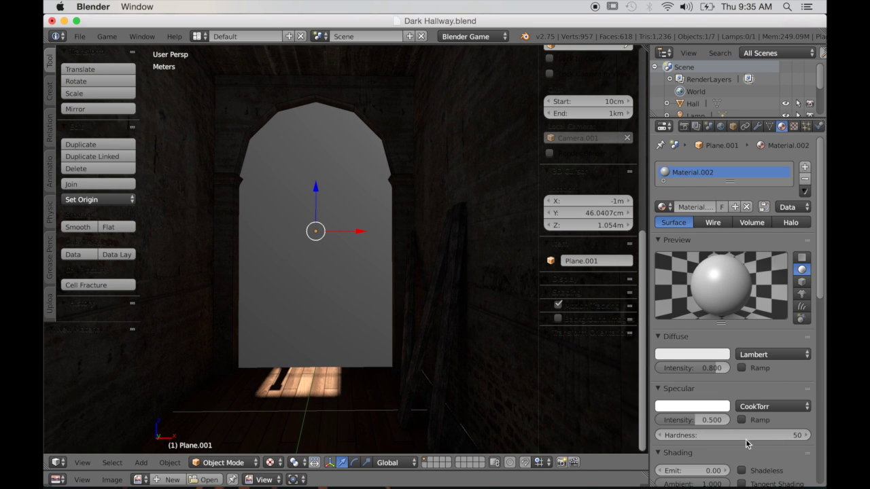
scroll(755, 442, down, 3)
click(741, 398)
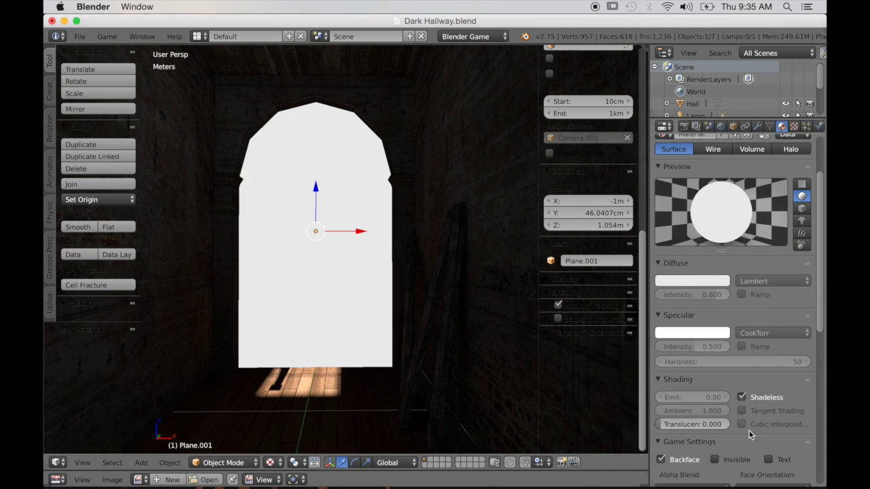
scroll(748, 432, down, 7)
click(661, 277)
- Enable Z Transparency on the plane's material and set its alpha to 0
scroll(718, 390, down, 2)
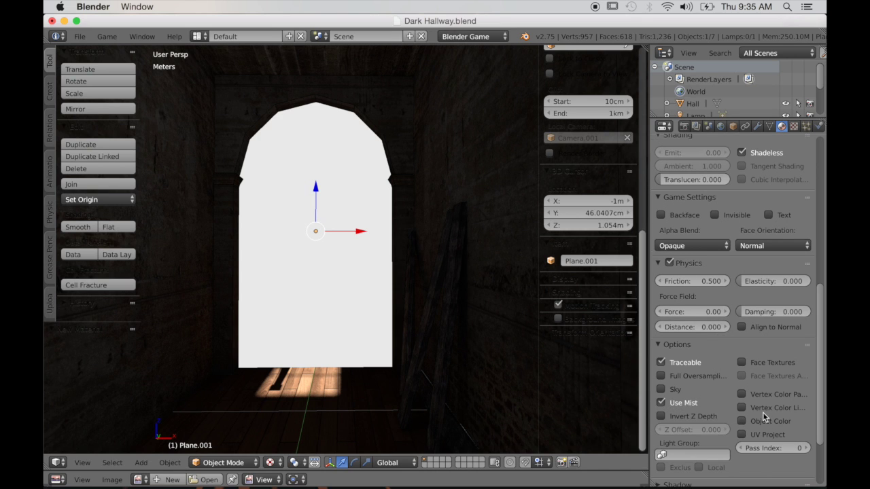
scroll(760, 407, down, 3)
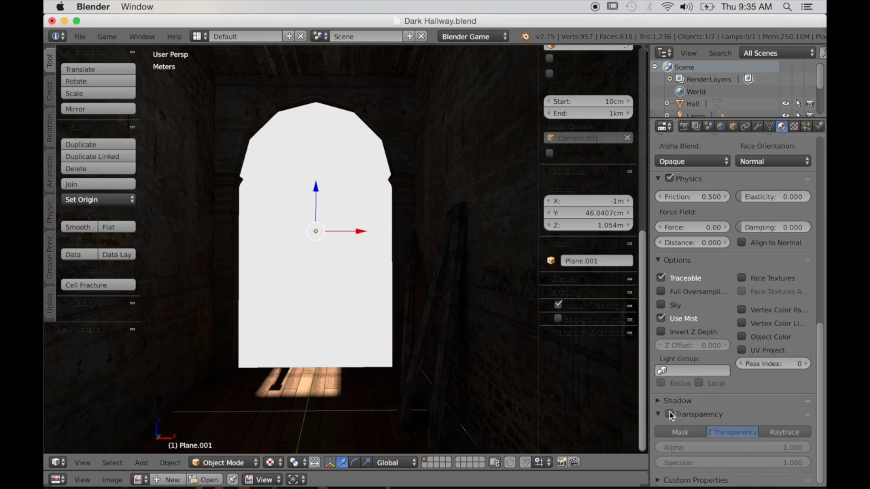
click(670, 413)
click(737, 435)
drag(740, 446, 659, 447)
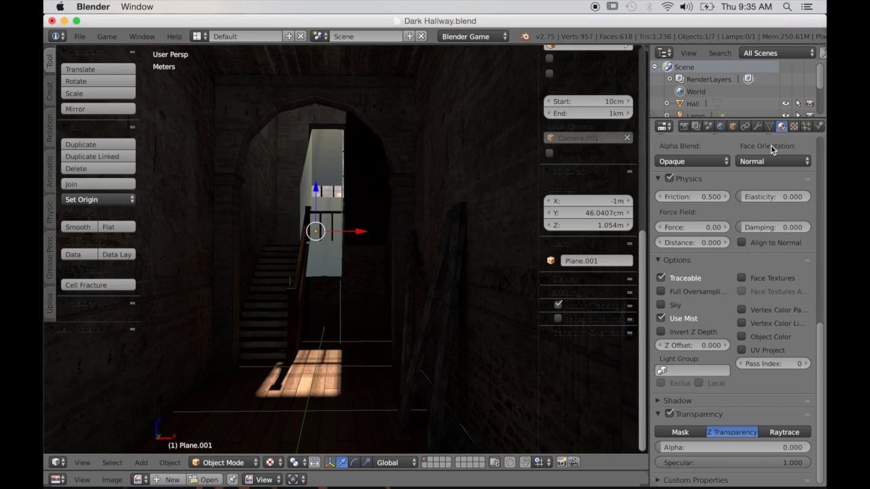
- Add a new image texture to the plane's material and load Fog_Animated Texture.png from the Desktop folder
click(793, 128)
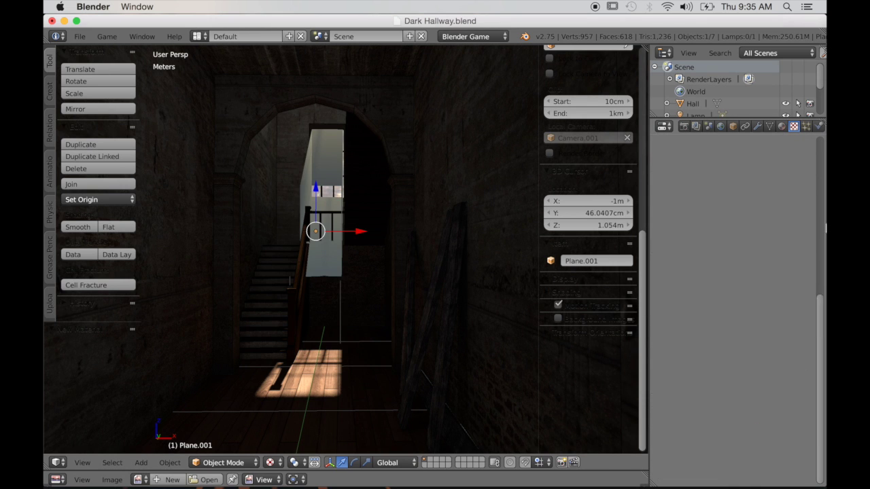
click(728, 261)
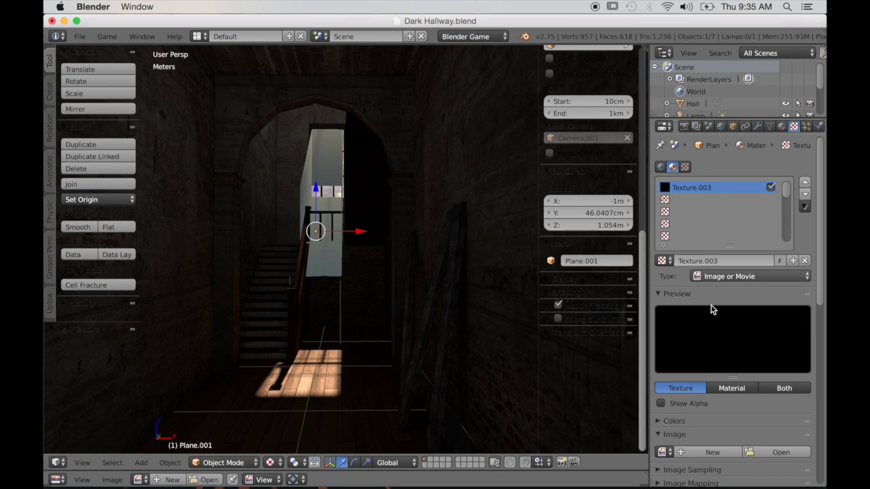
click(765, 454)
click(246, 136)
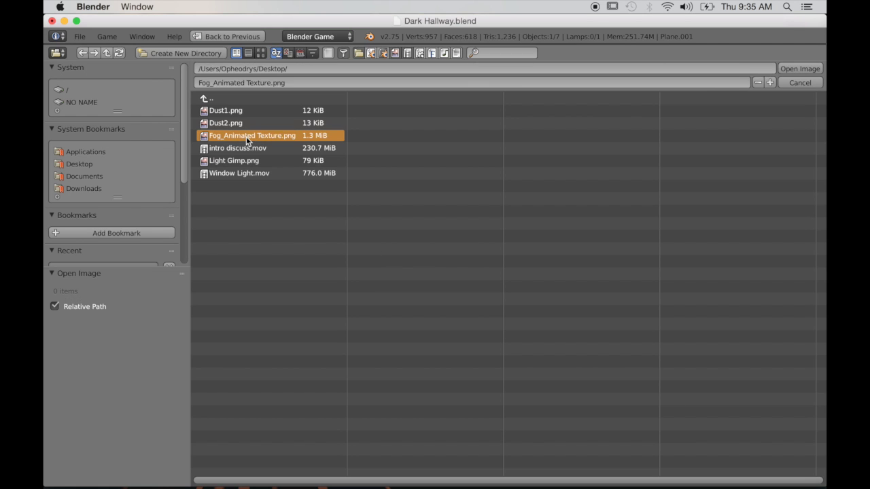
click(799, 70)
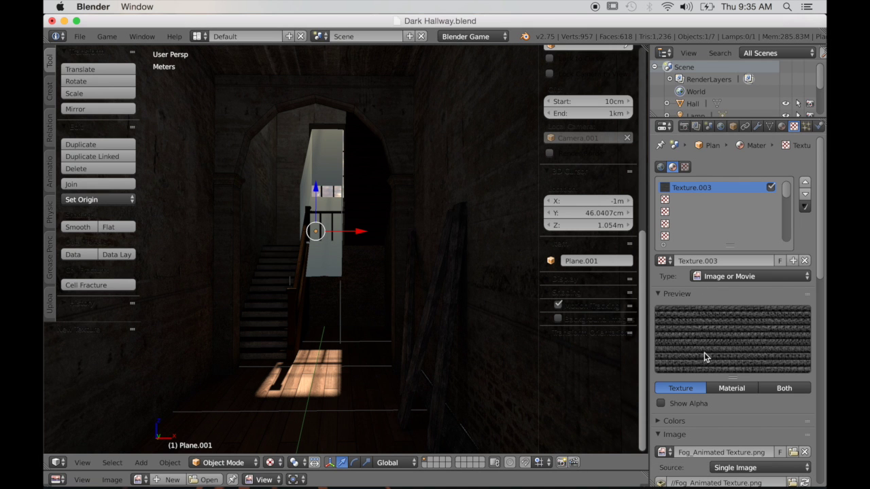
- Let the fog texture also influence the material's diffuse alpha
scroll(715, 384, down, 10)
scroll(715, 388, down, 5)
click(661, 417)
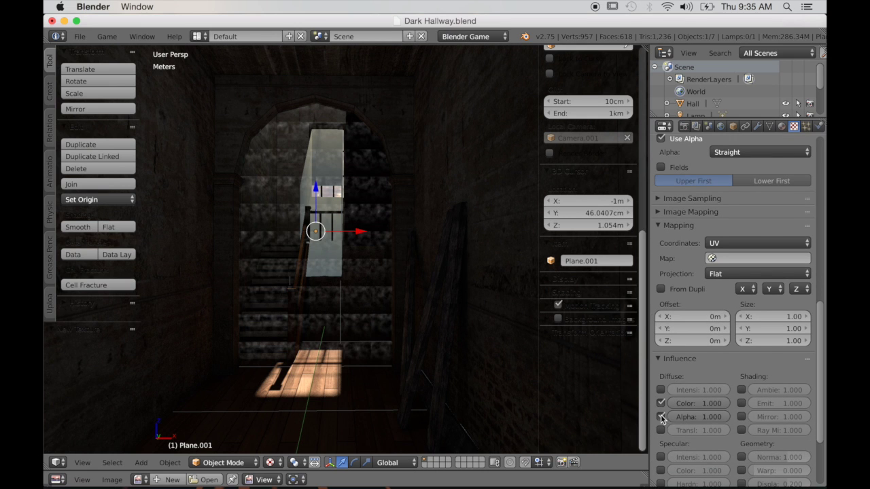
- Enlarge the image editor area, display Fog_Animated Texture.png in it and show the image's properties
drag(518, 471, 518, 295)
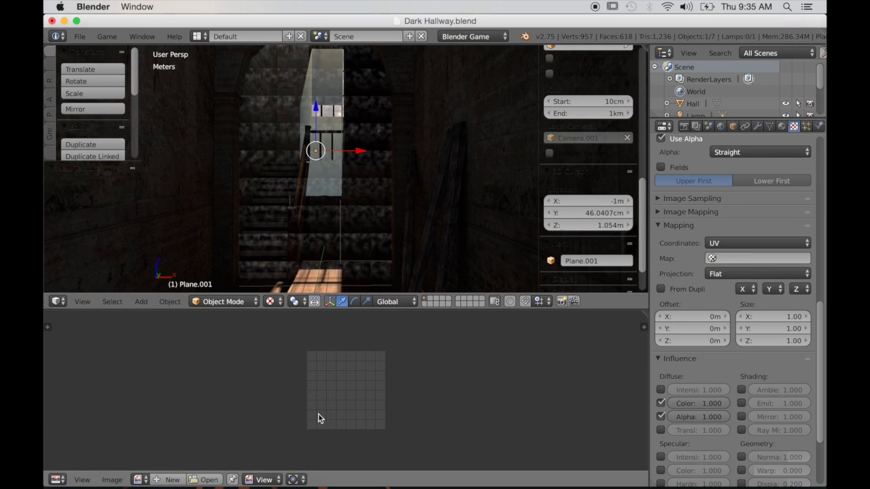
click(138, 480)
click(179, 379)
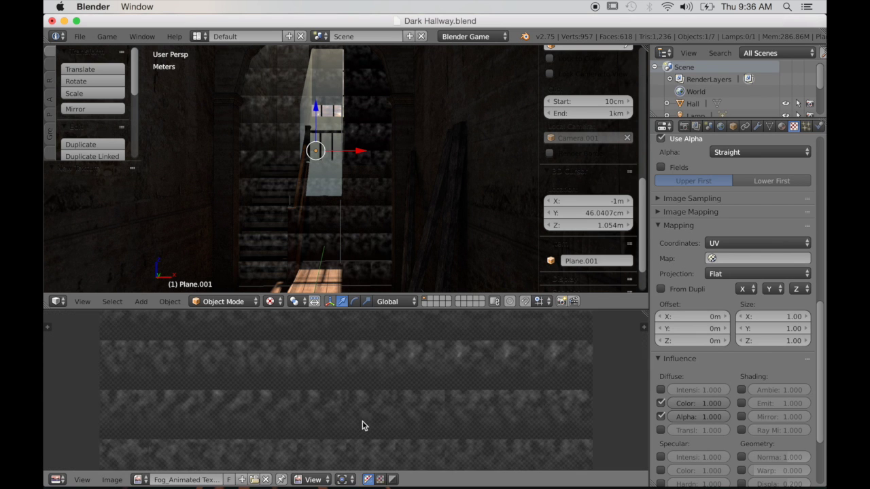
scroll(404, 421, down, 1)
key(n)
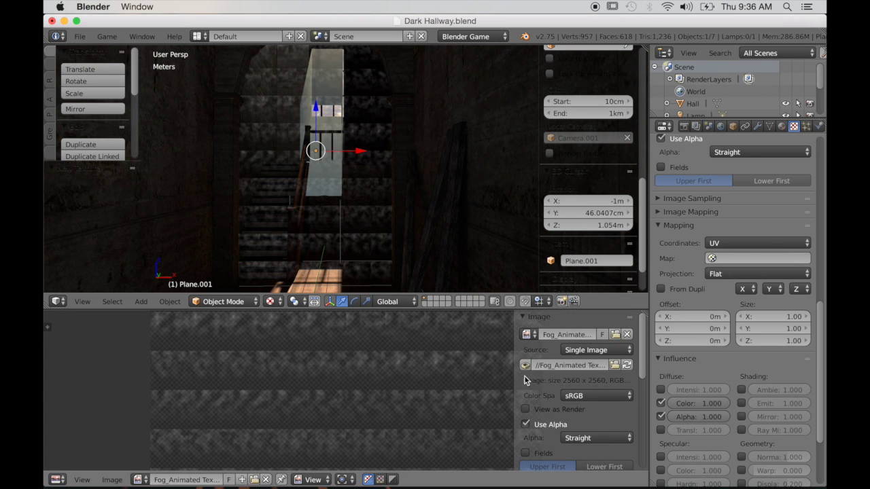
- Turn on Animated in the fog image's game properties and set its tile counts to X 10 and Y 10
scroll(575, 423, down, 5)
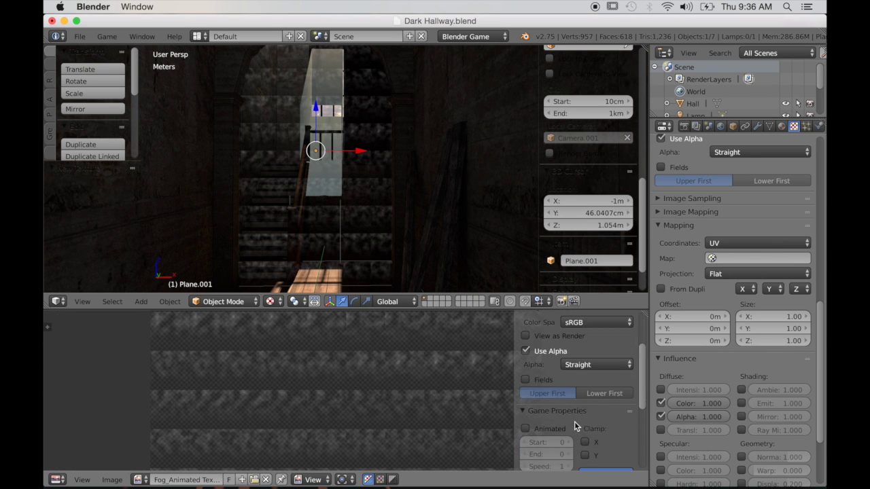
click(526, 380)
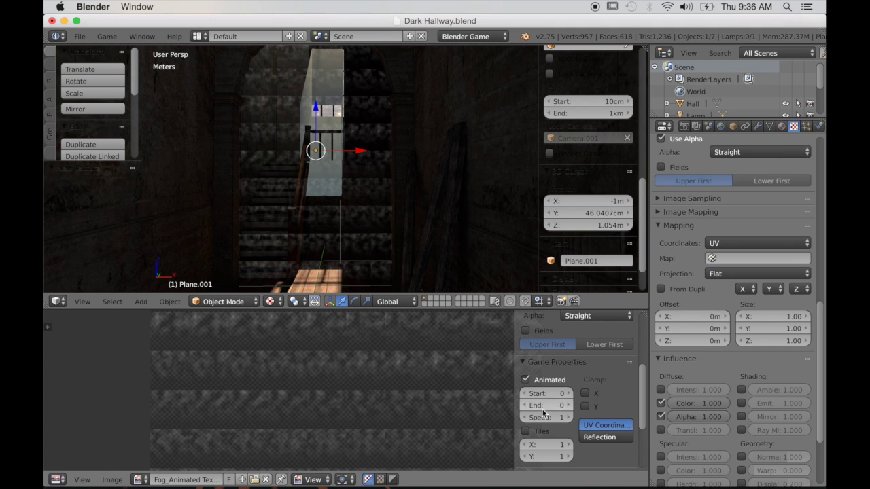
click(539, 450)
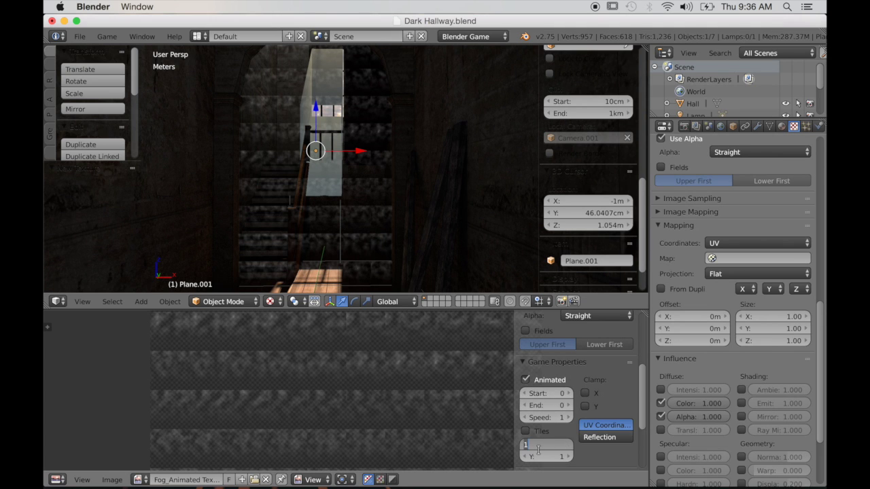
click(544, 457)
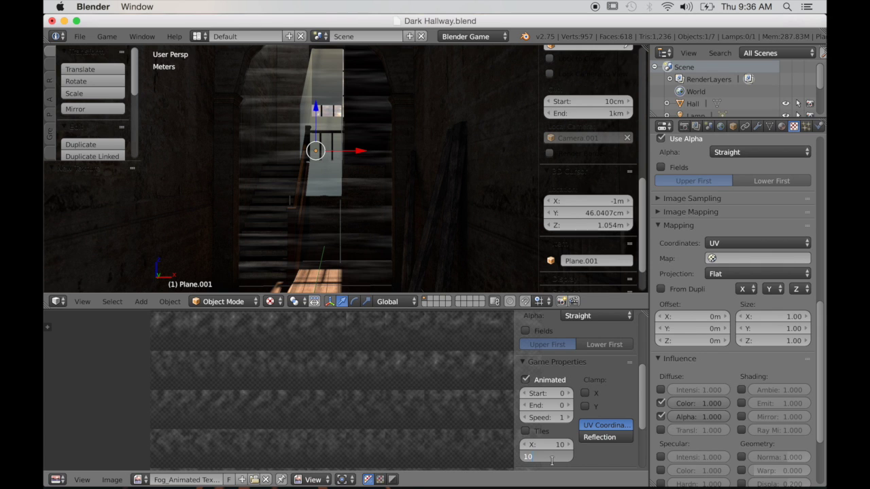
text(10)
key(Return)
- Set the fog image animation's end frame to 99
click(531, 408)
text(99)
key(Return)
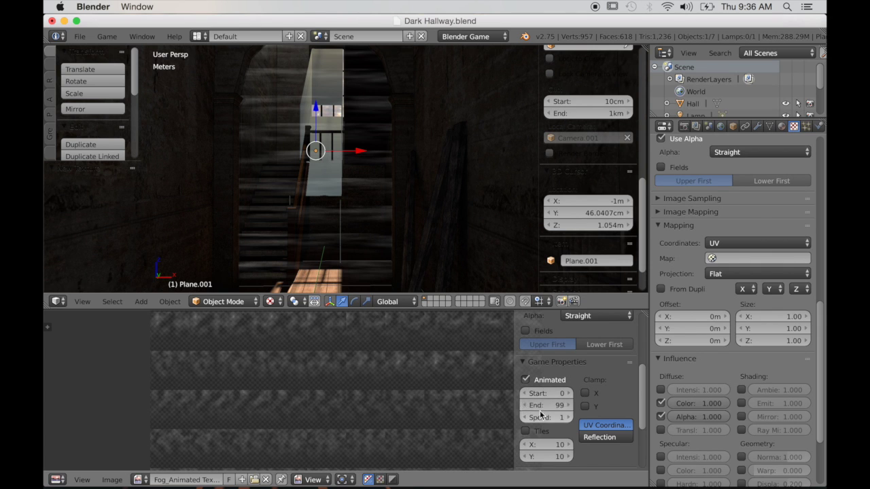
- Set the fog image animation's speed to 8
drag(569, 418, 576, 418)
click(569, 419)
click(568, 418)
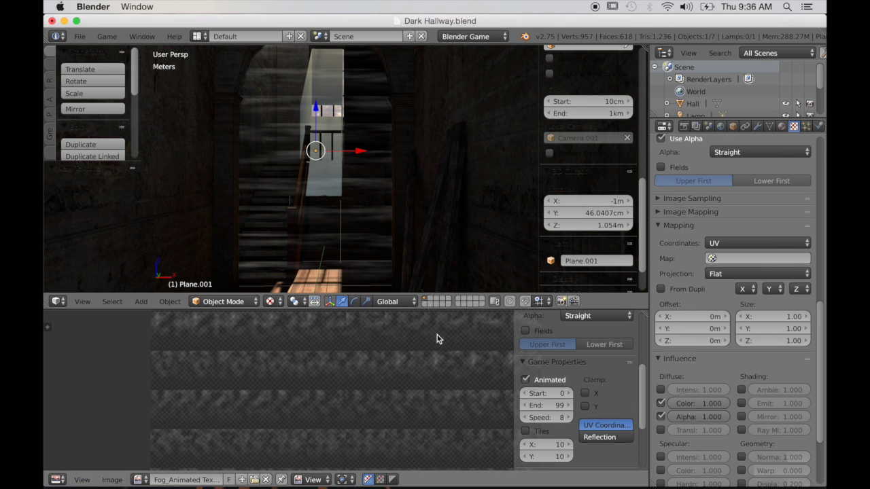
middle_drag(401, 285, 379, 206)
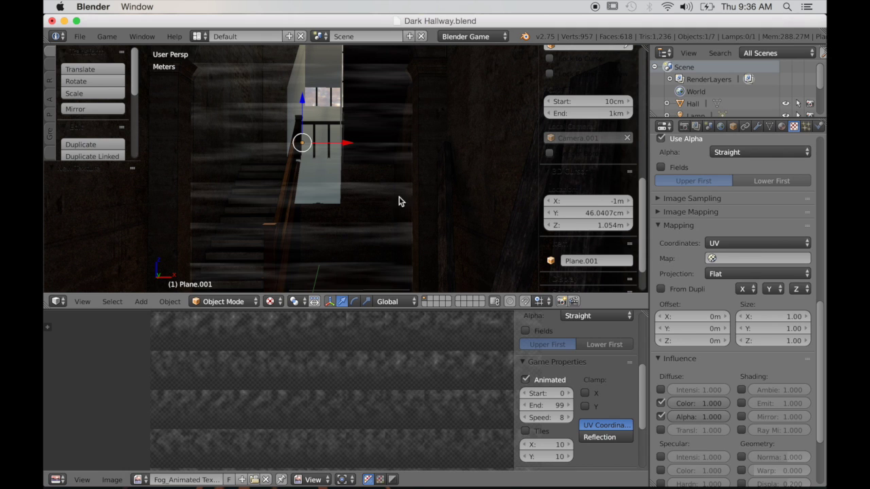
right_click(474, 195)
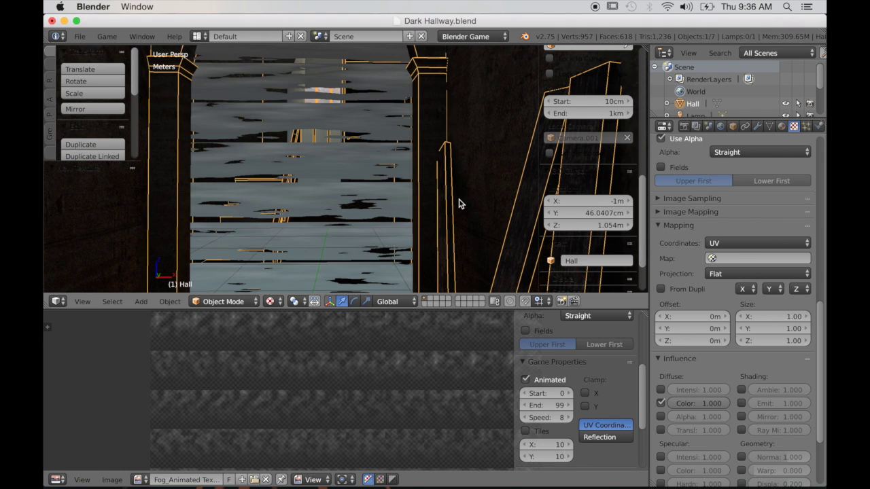
key(ctrl+z)
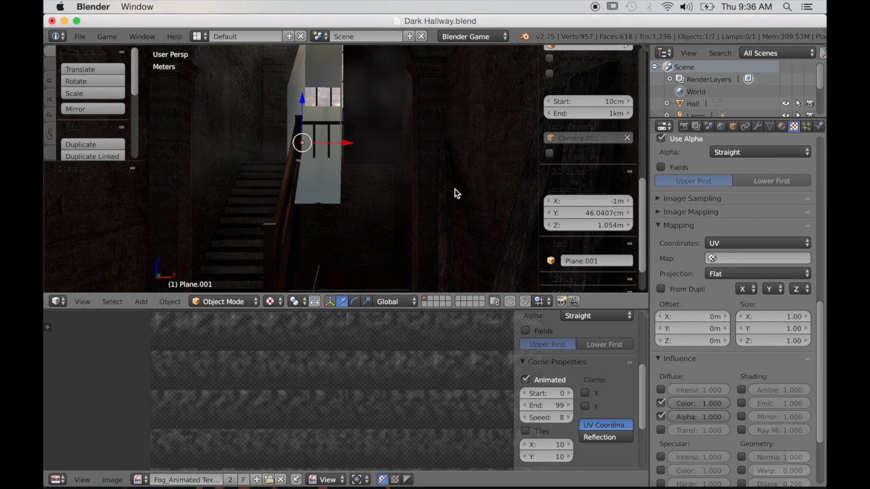
- Enlarge the 3D view and run the game to check the animated fog in the hallway, ending the preview when done
scroll(455, 190, down, 3)
scroll(351, 224, up, 4)
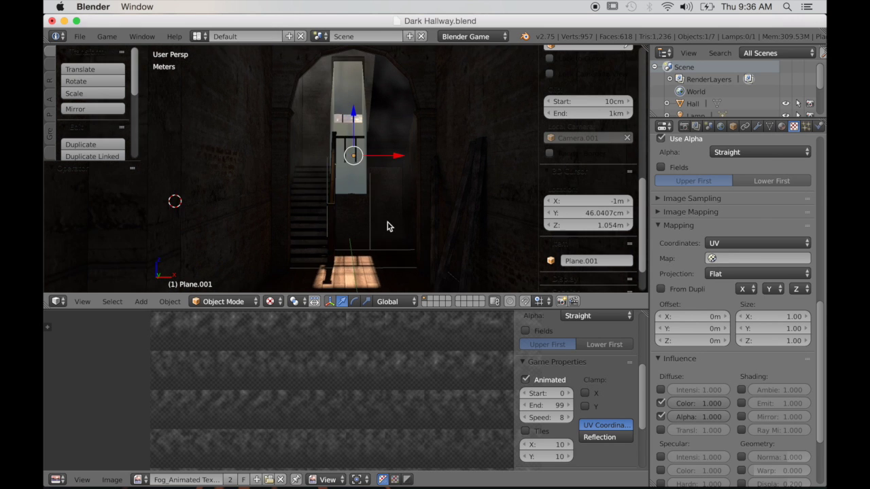
drag(433, 310, 437, 439)
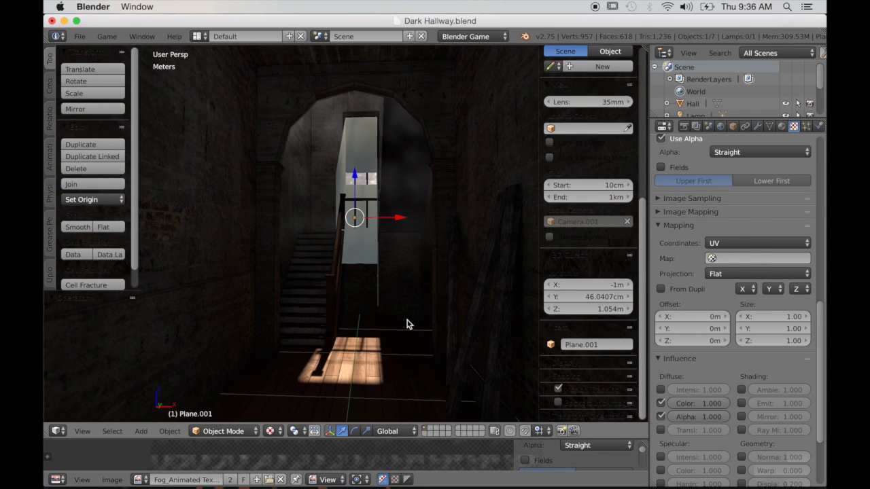
key(p)
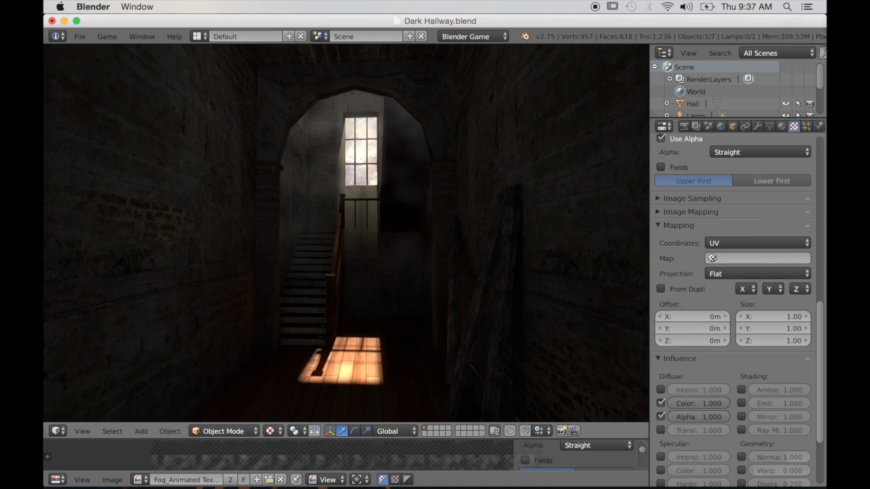
key(Escape)
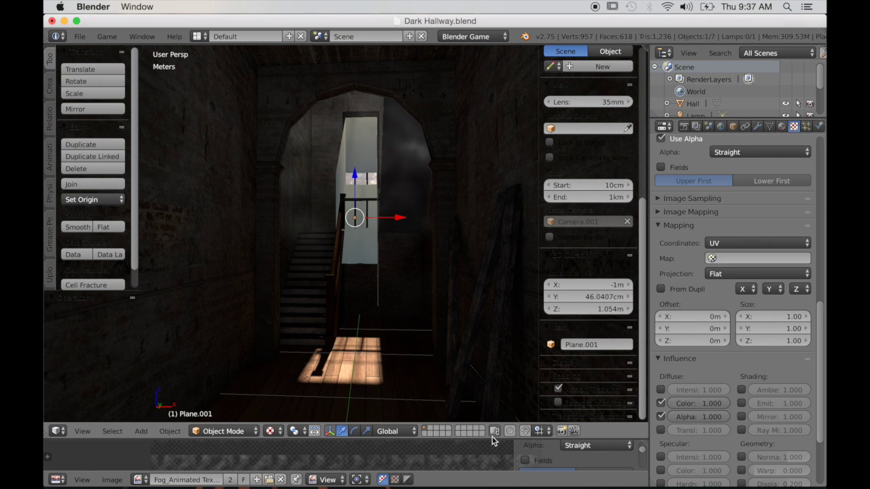
- Shrink the image editor to its header and add a new empty scene named Fog
drag(494, 440, 494, 471)
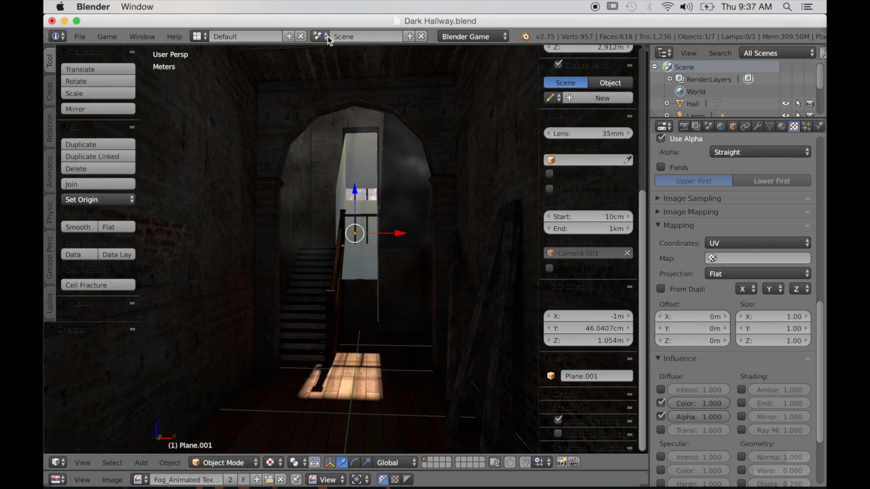
click(409, 36)
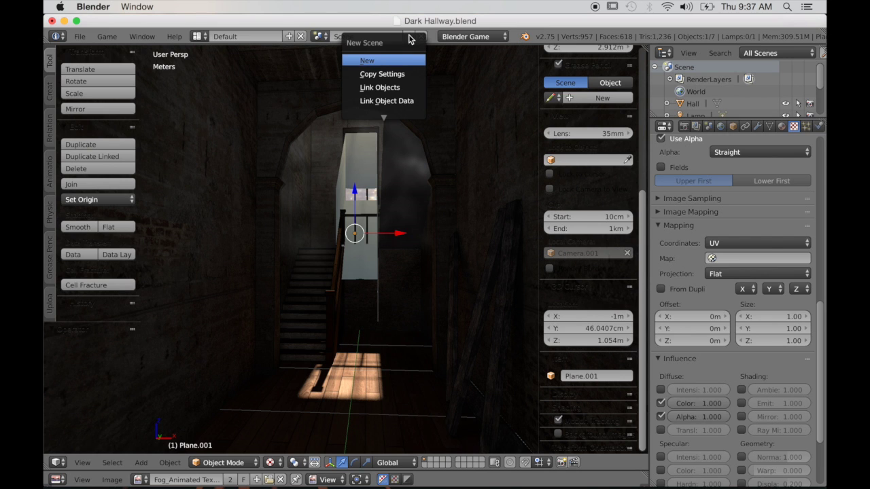
click(373, 60)
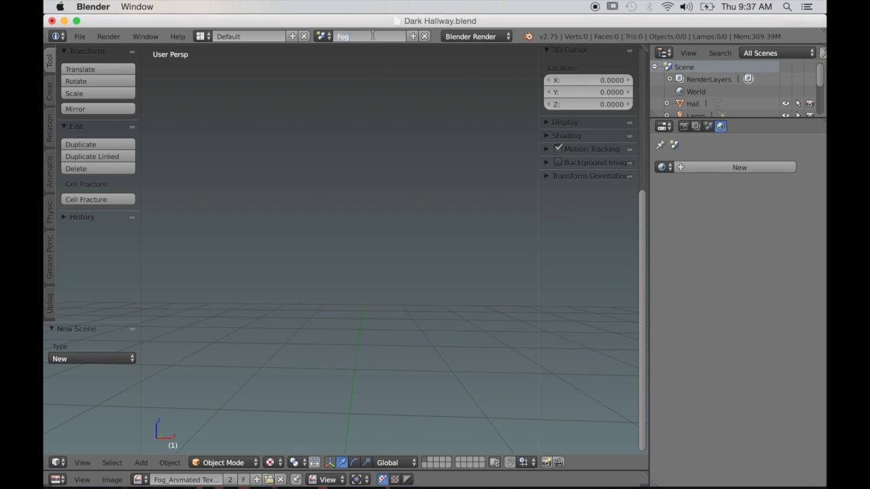
click(373, 35)
text(Fog)
key(Return)
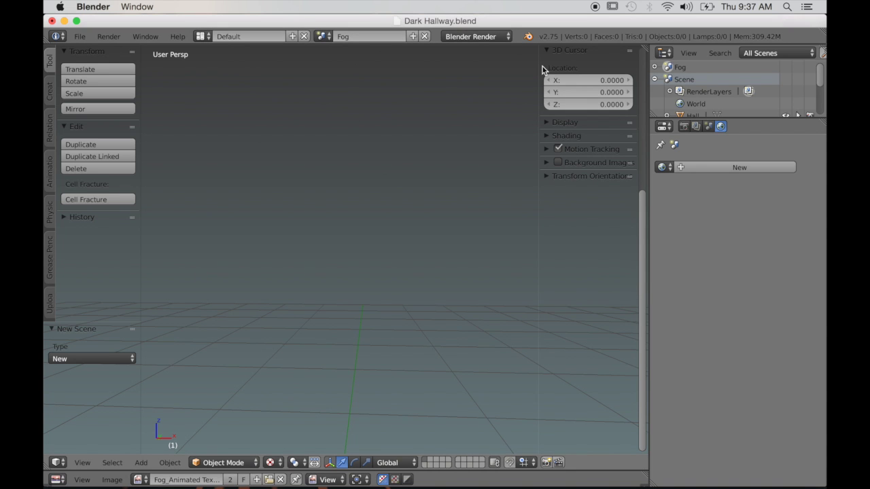
- Switch the Fog scene to the Blender Game engine and set its shading mode to GLSL
click(478, 40)
click(506, 64)
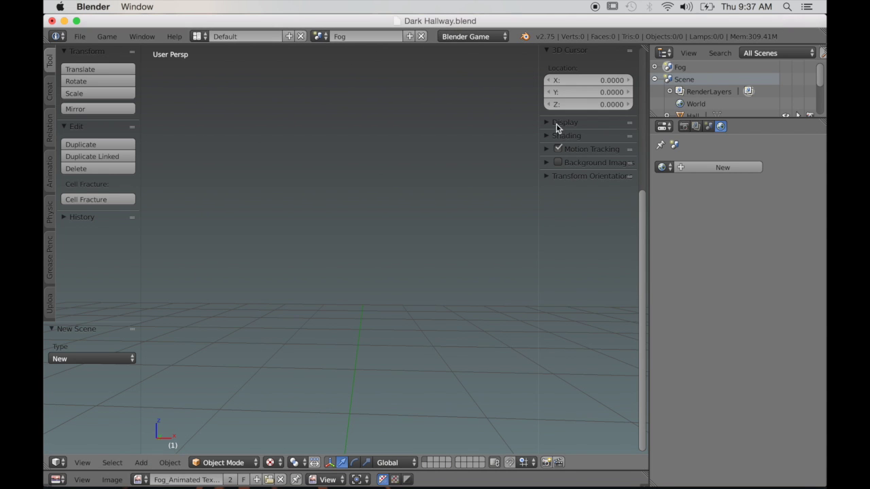
click(546, 136)
click(581, 157)
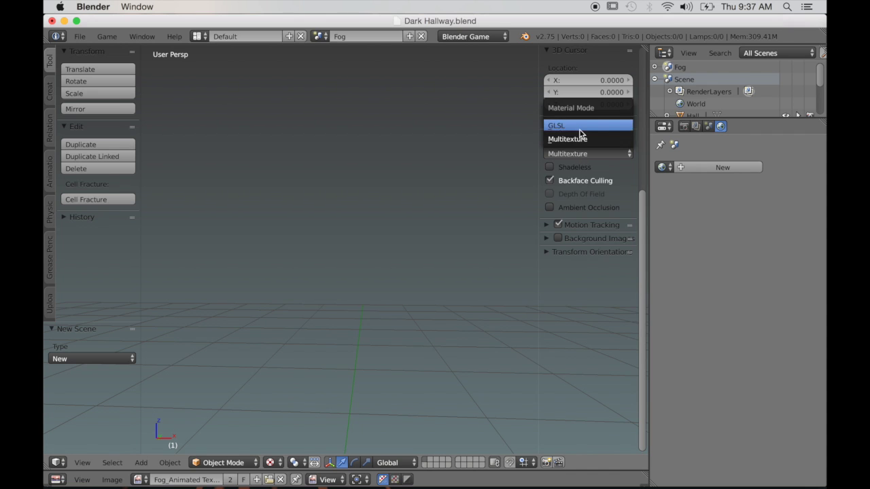
click(581, 132)
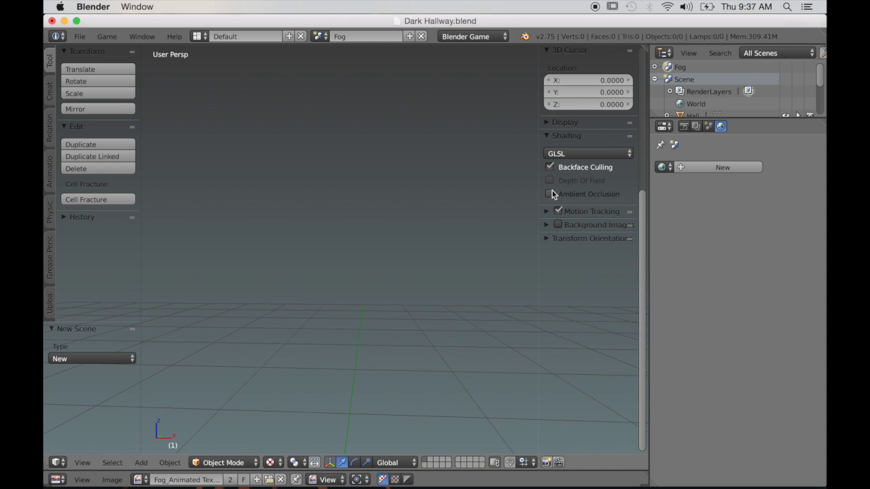
- Add a mesh plane at the origin of the Fog scene
middle_drag(397, 282, 401, 328)
key(shift+a)
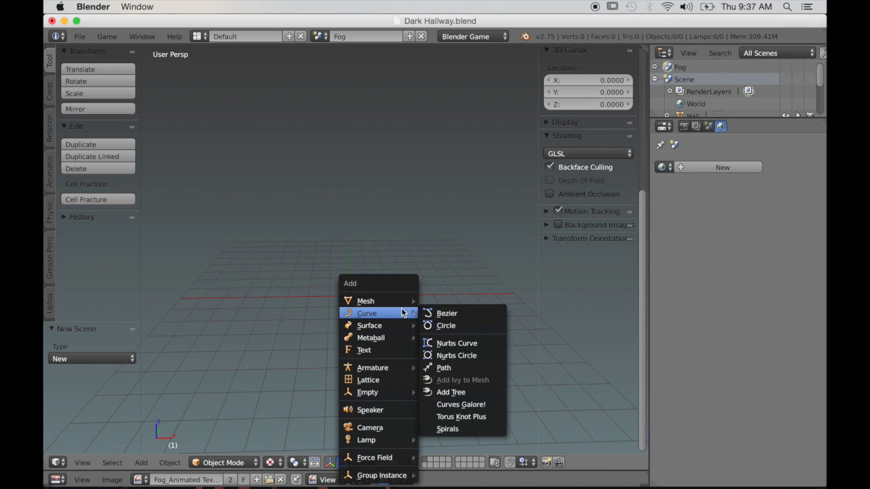
mouse_move(399, 307)
click(445, 47)
scroll(365, 388, up, 4)
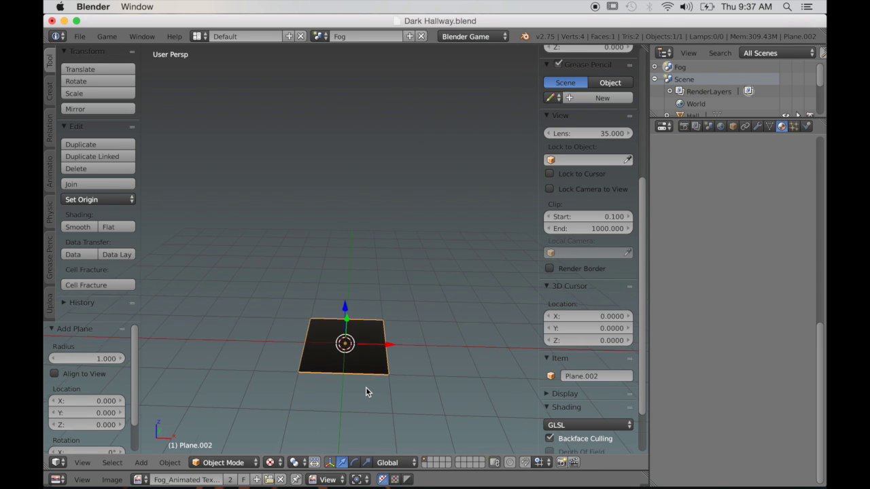
- Add a camera, clear its rotation so it faces straight down, and raise it about 2.6 units above the plane
scroll(366, 393, up, 3)
key(shift+a)
mouse_move(367, 392)
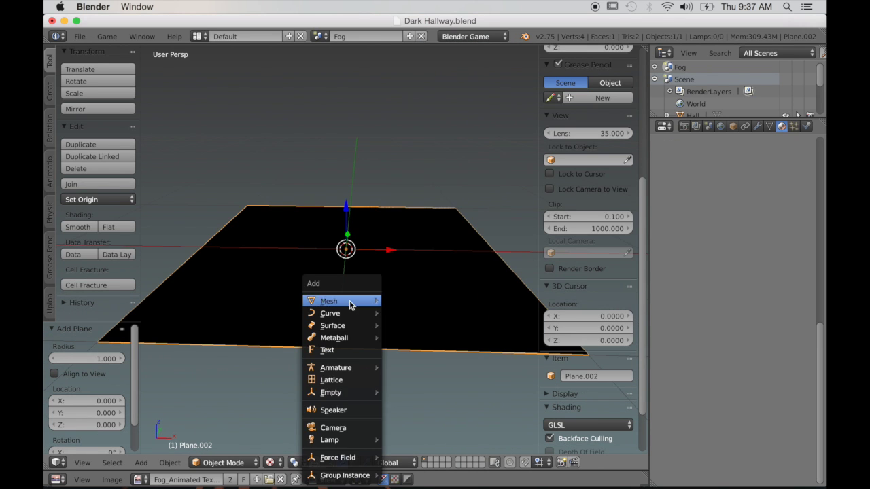
click(333, 429)
middle_drag(333, 433, 348, 337)
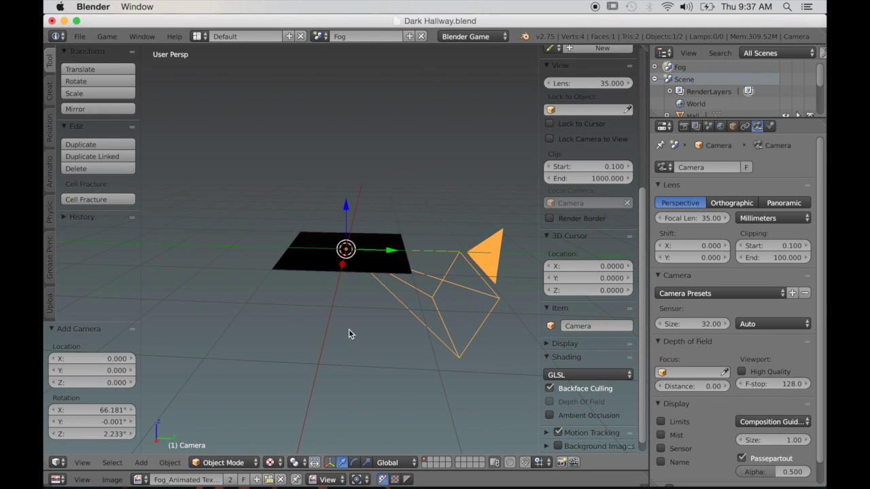
key(alt+r)
drag(345, 210, 365, 53)
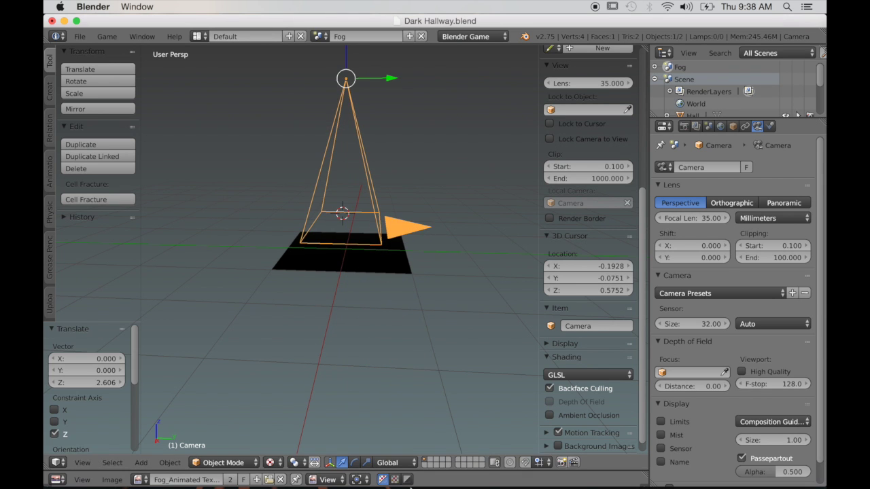
- Look through the camera and lower it about 0.47 units along Z until the plane fills the frame's width
key(KP_0)
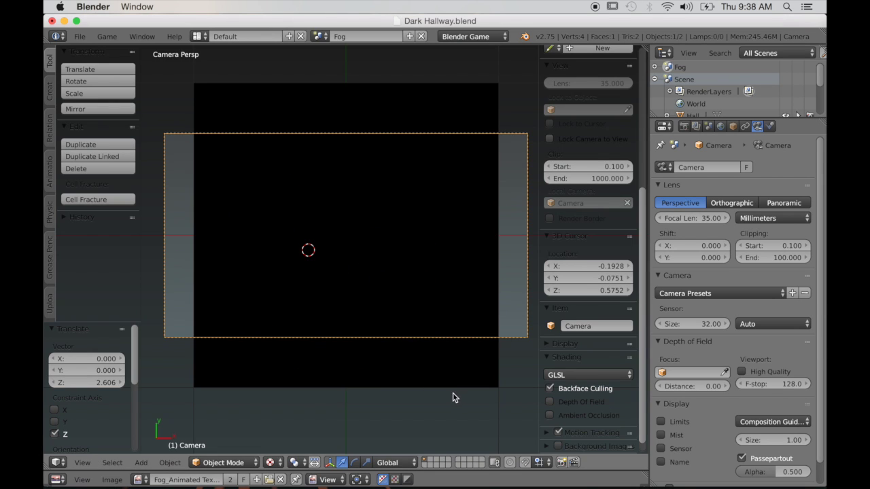
key(g)
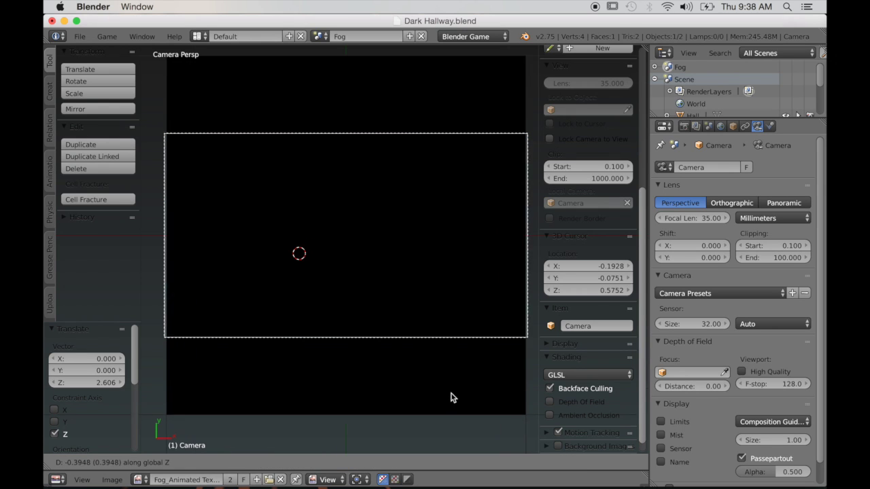
click(454, 397)
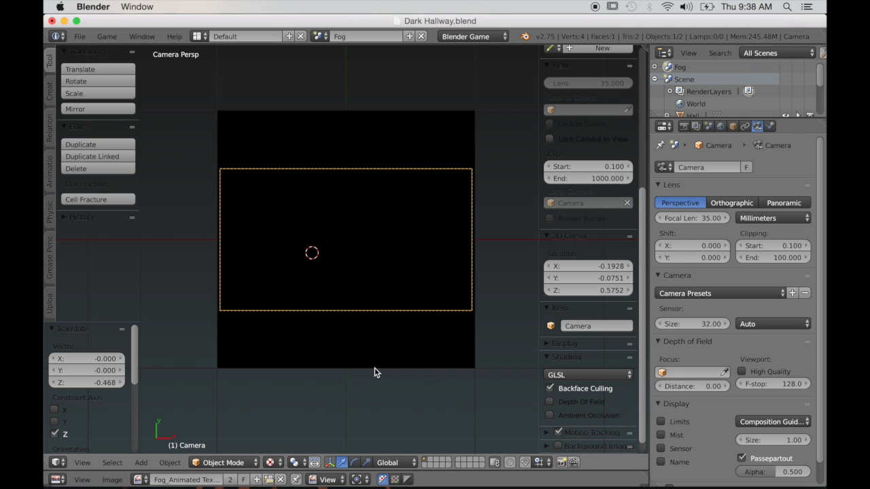
- Give the plane a new material and make it shadeless
right_click(398, 361)
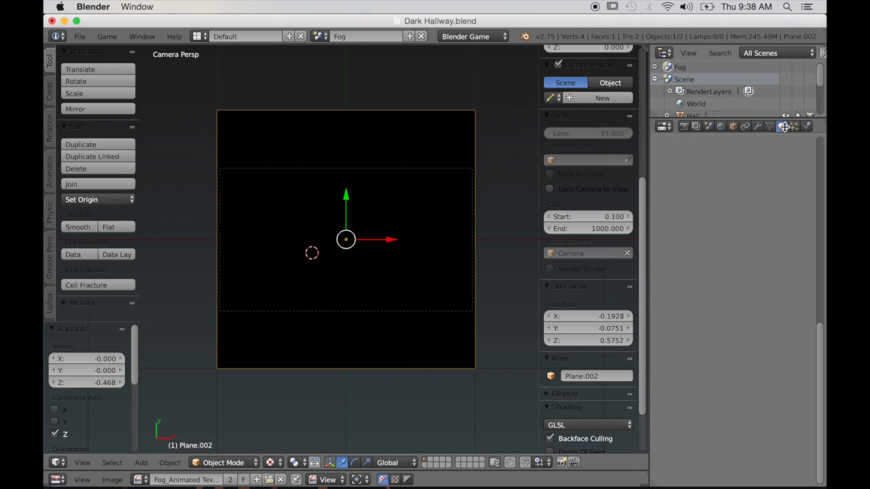
drag(819, 345, 819, 163)
click(707, 208)
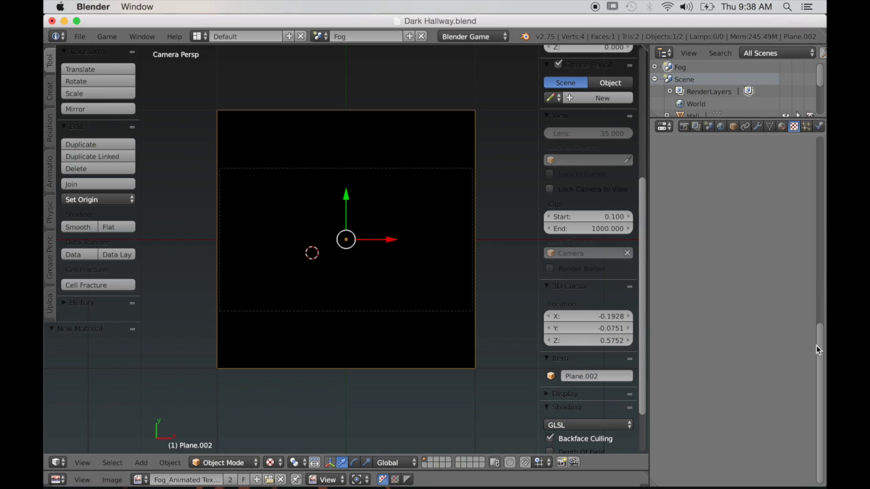
scroll(823, 304, up, 5)
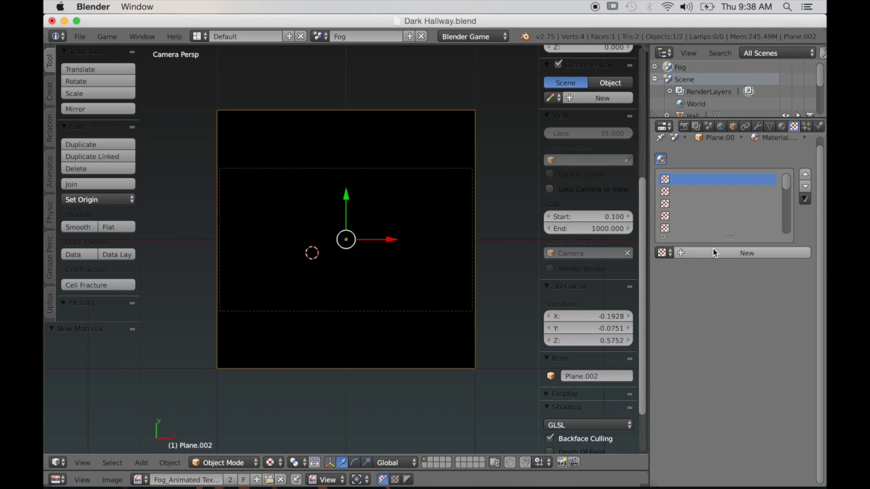
scroll(819, 214, up, 1)
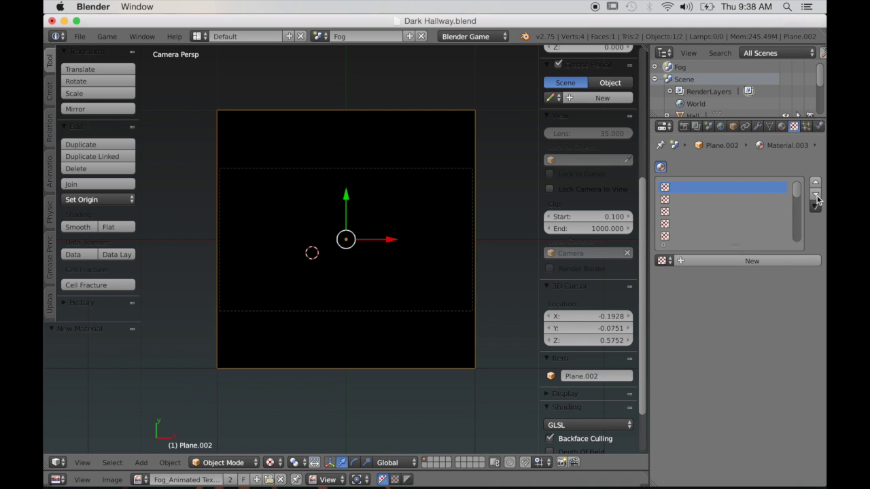
click(781, 127)
scroll(762, 394, down, 3)
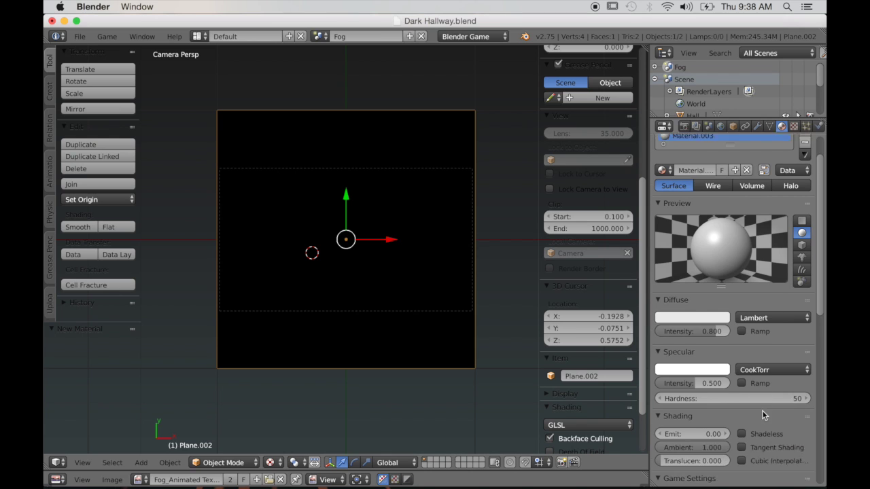
click(742, 393)
- Enable Z Transparency on the plane's material and lower its alpha until the plane is fully transparent
scroll(743, 442, down, 6)
scroll(743, 466, down, 5)
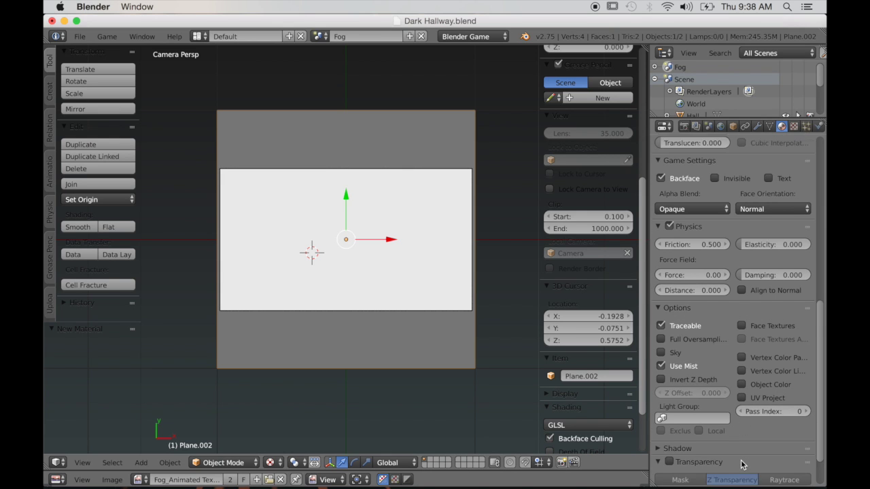
click(670, 414)
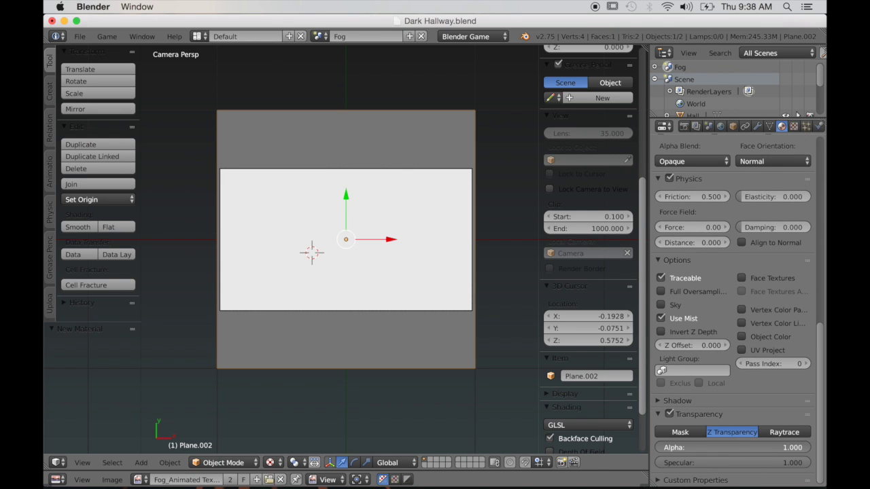
drag(767, 448, 765, 449)
- Add a new image texture to the plane's material using Fog_Animated Texture.png
click(794, 127)
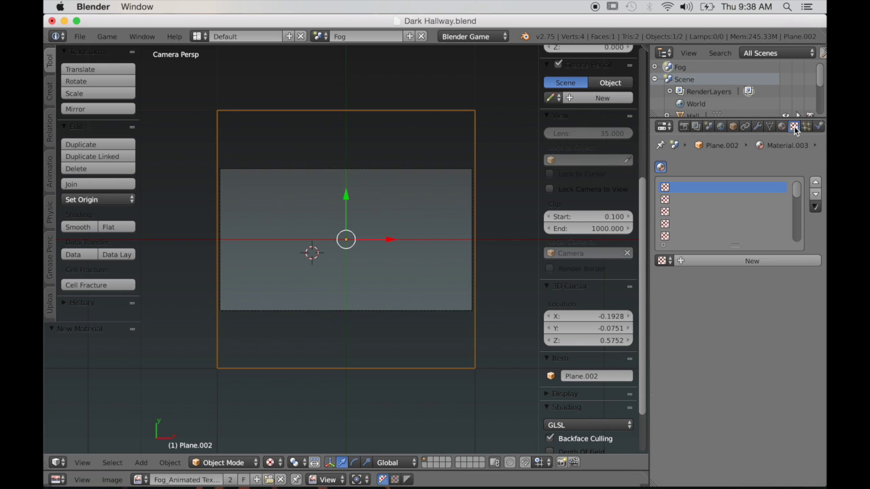
click(738, 262)
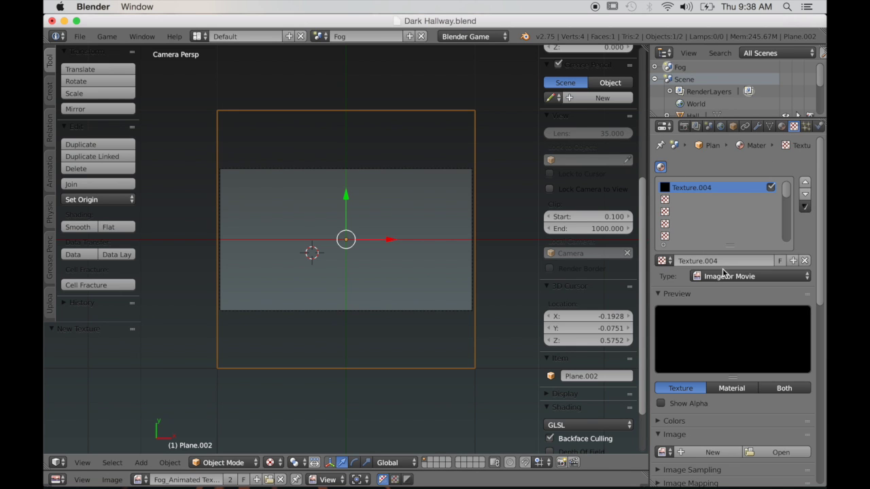
click(665, 455)
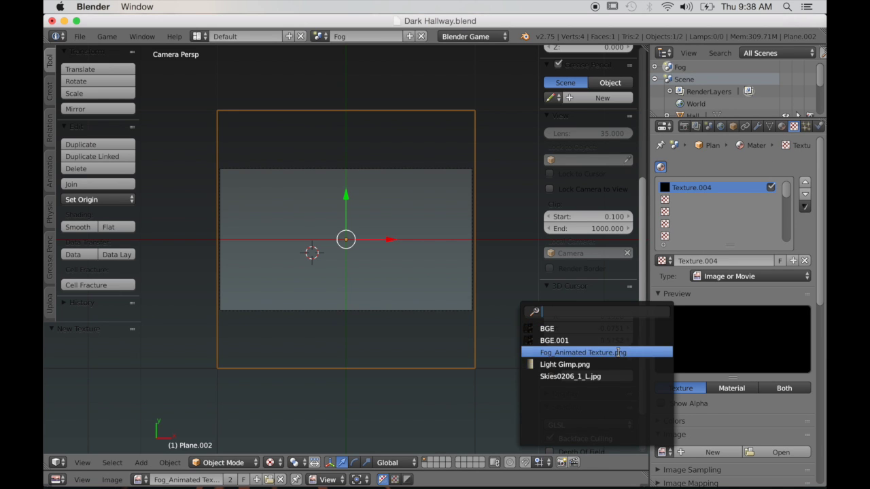
click(537, 353)
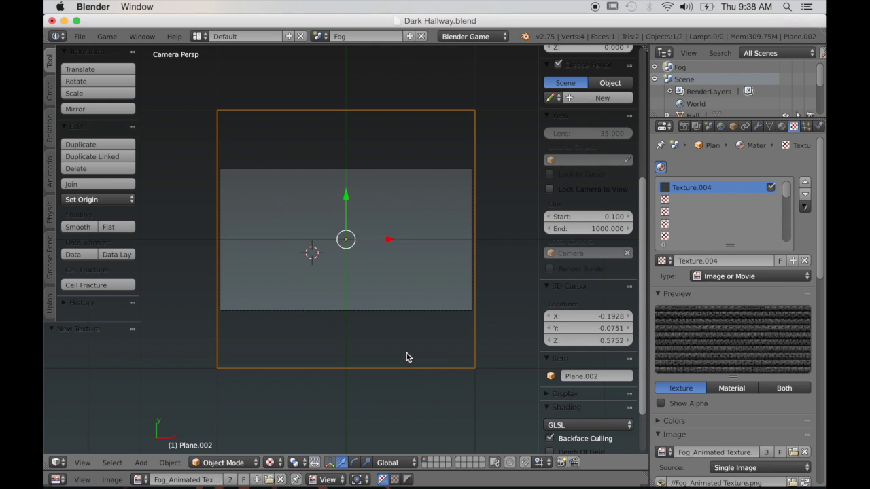
- Enter Edit Mode on the plane and unwrap its face
key(Tab)
click(417, 318)
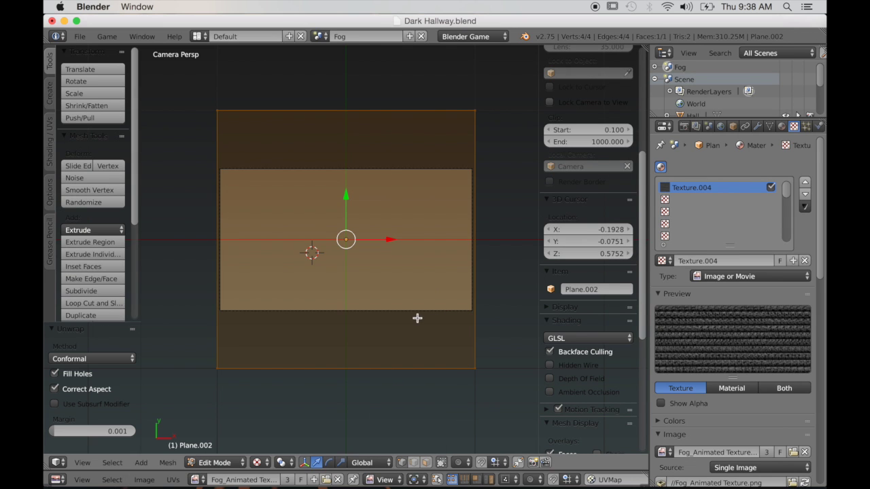
- Make the fog image texture influence the plane's diffuse alpha
scroll(716, 445, down, 5)
scroll(716, 446, down, 8)
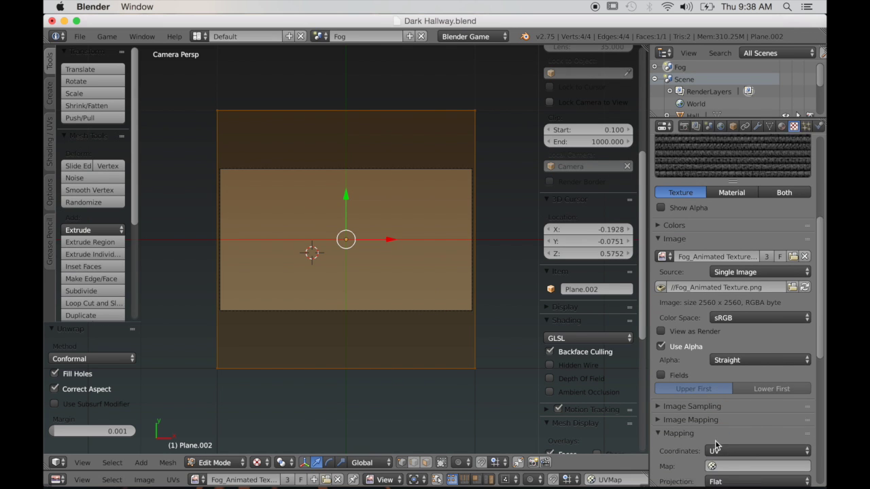
scroll(680, 451, down, 4)
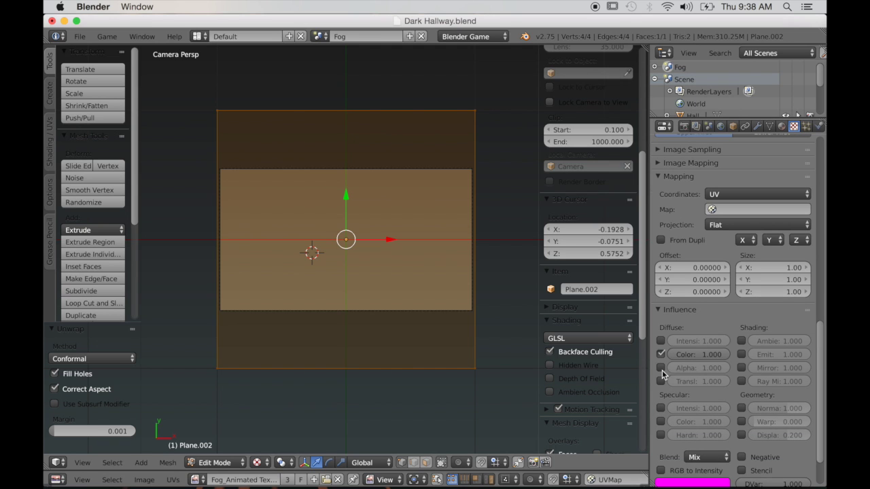
click(661, 368)
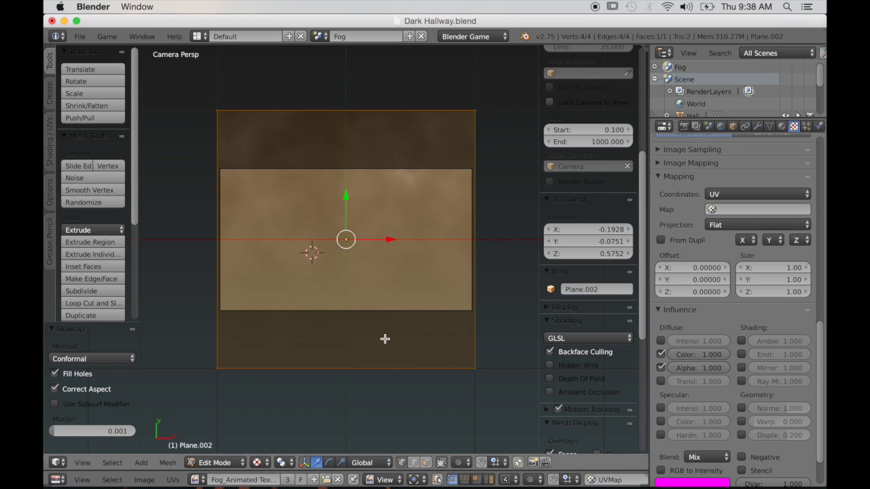
scroll(385, 338, up, 2)
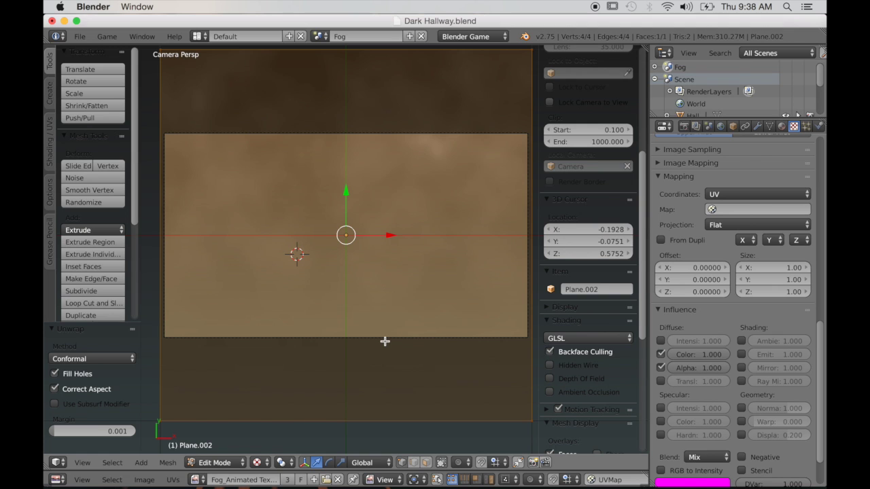
- Give the Fog scene a new world and set its horizon color to black
click(722, 128)
click(705, 166)
click(692, 214)
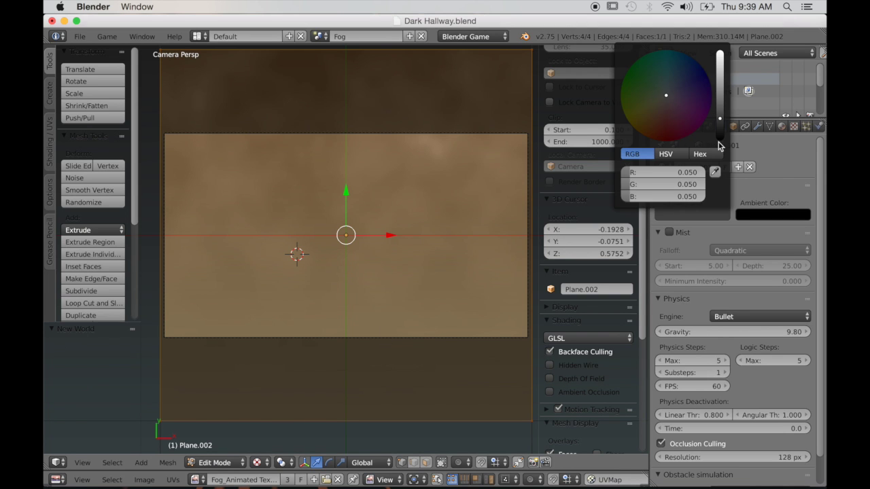
click(720, 142)
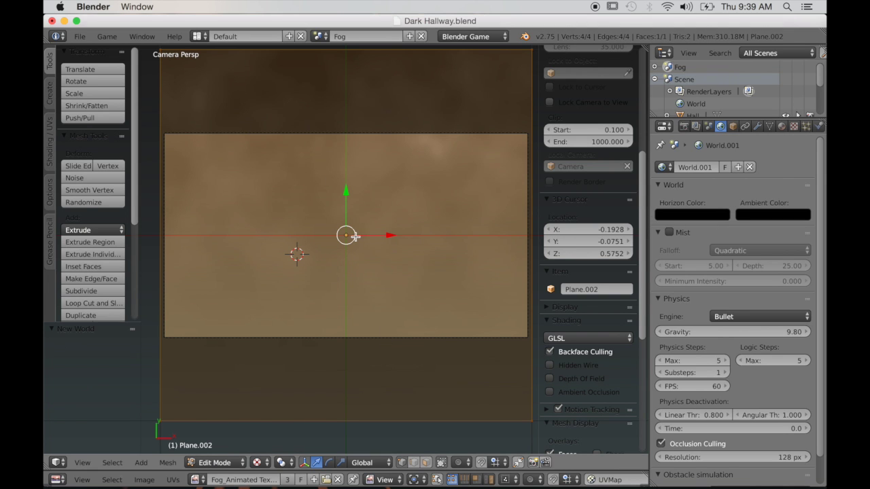
- Leave Edit Mode and test-play the Fog scene through its camera, ending the game again
key(Tab)
key(p)
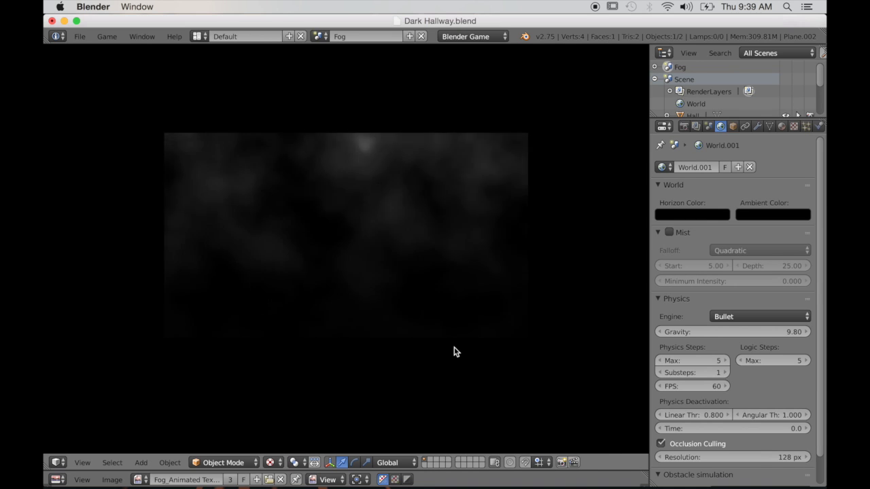
key(Escape)
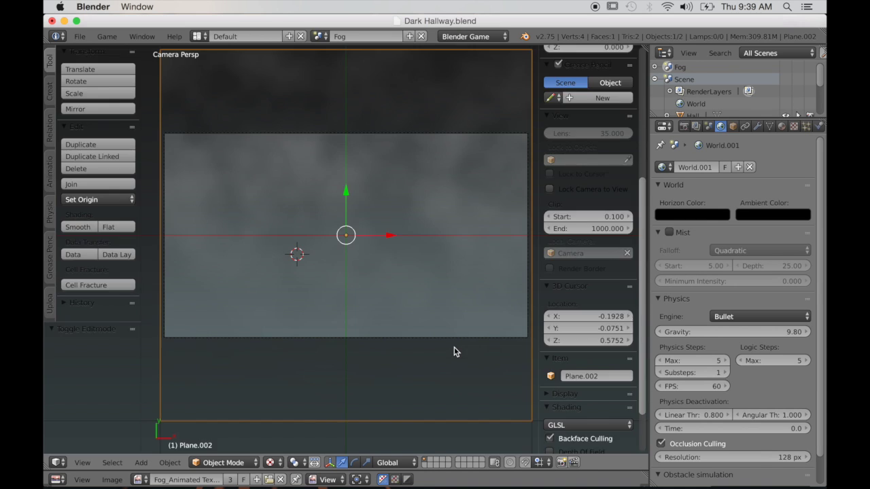
- Return to the main hallway scene, select its camera and change the workspace layout to Game Logic
click(320, 36)
click(329, 68)
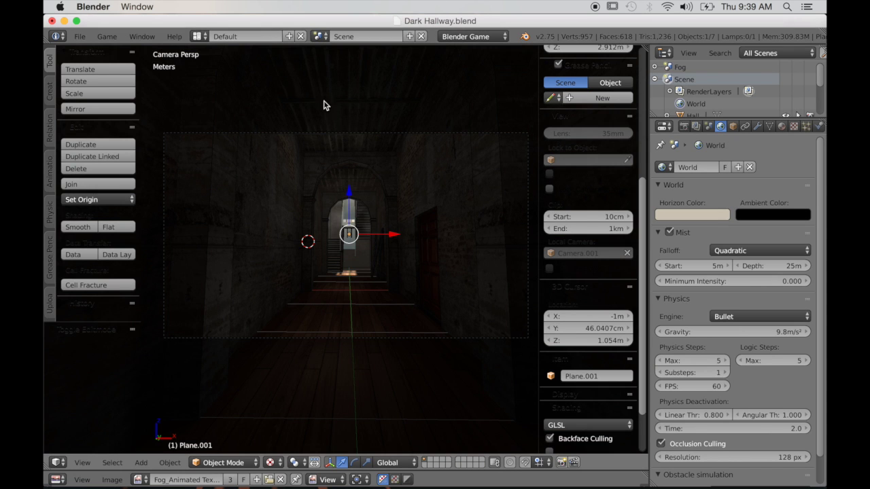
right_click(351, 136)
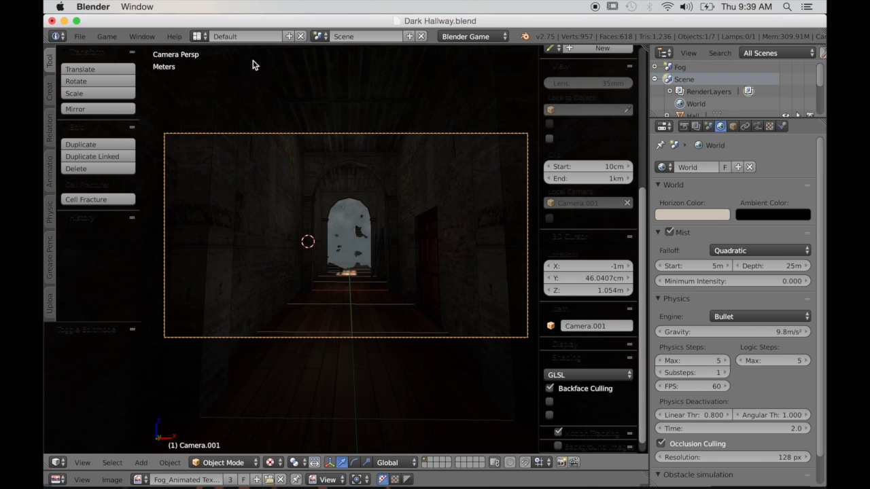
click(197, 36)
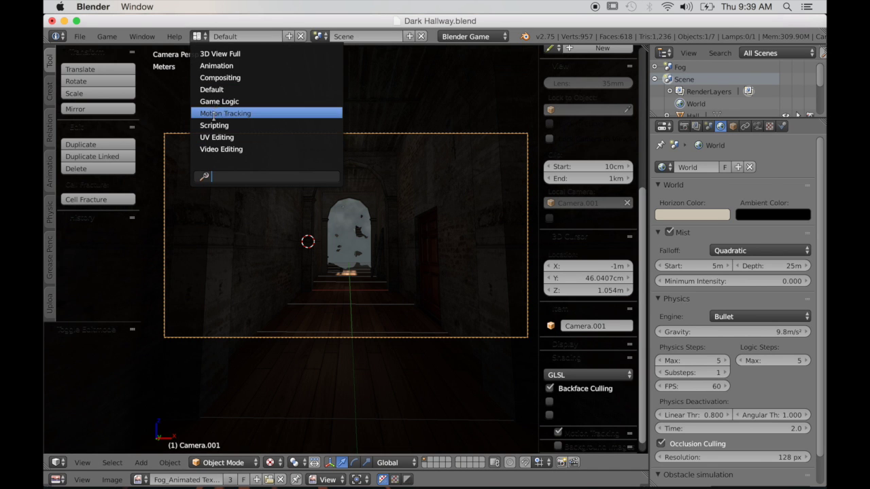
click(219, 101)
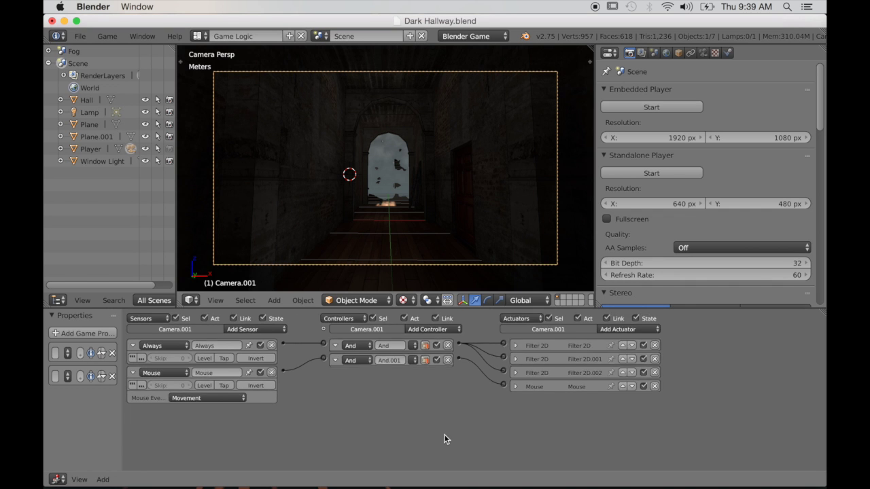
- Add a Scene actuator to the hallway camera and set its mode to Add Overlay Scene
scroll(446, 440, down, 1)
click(605, 329)
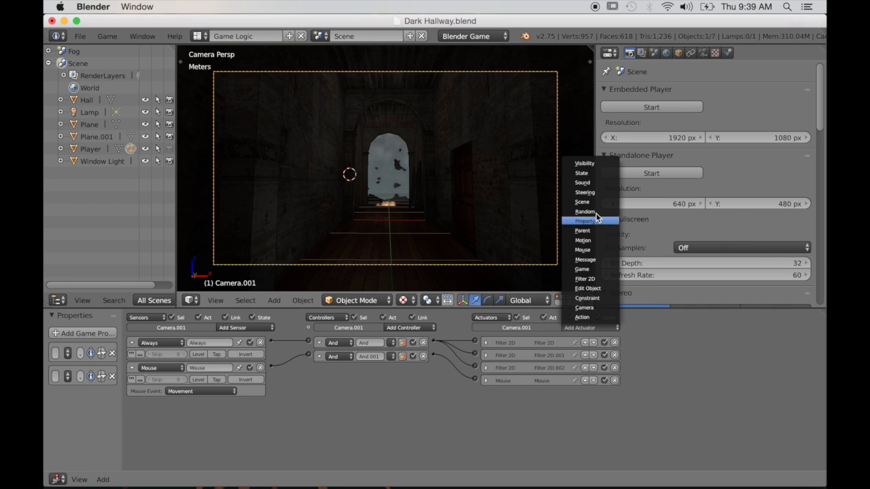
click(592, 202)
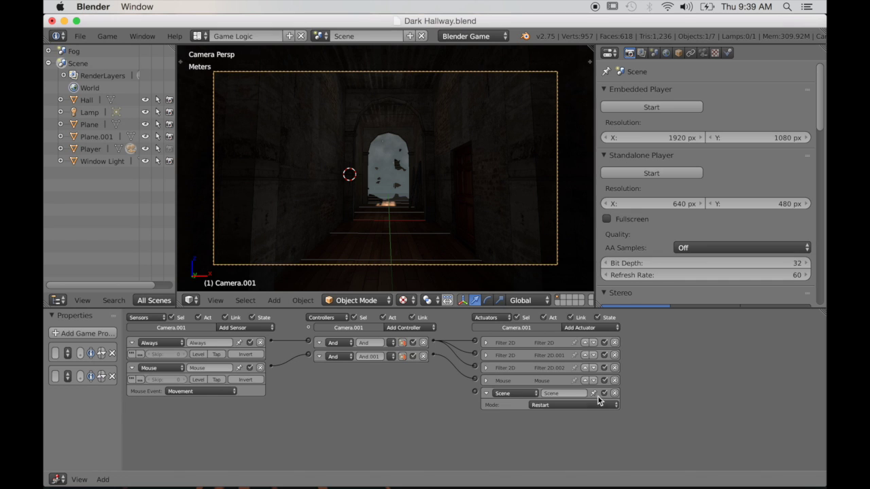
click(534, 404)
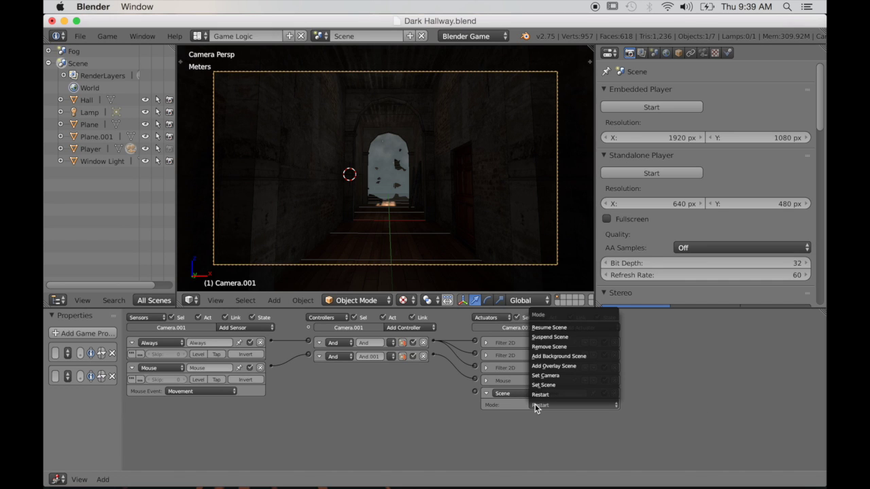
click(553, 366)
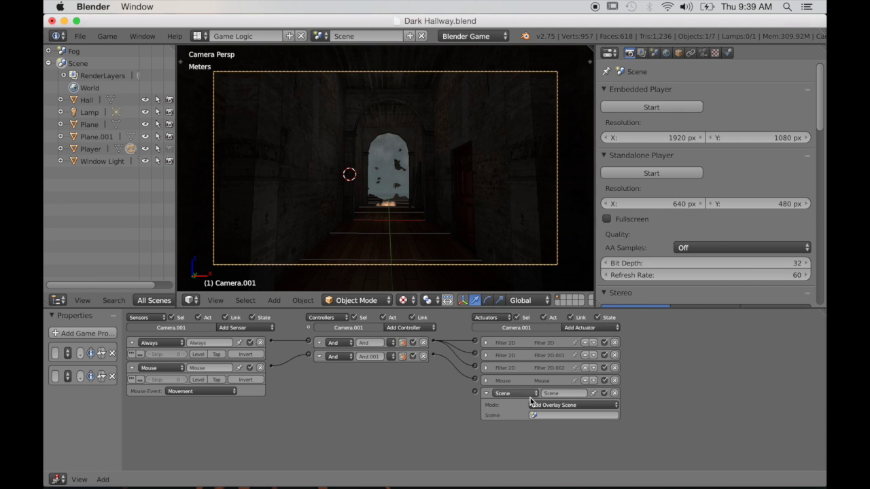
- Link the camera's first And controller to the Scene actuator and choose Fog as the overlay scene
scroll(526, 435, up, 2)
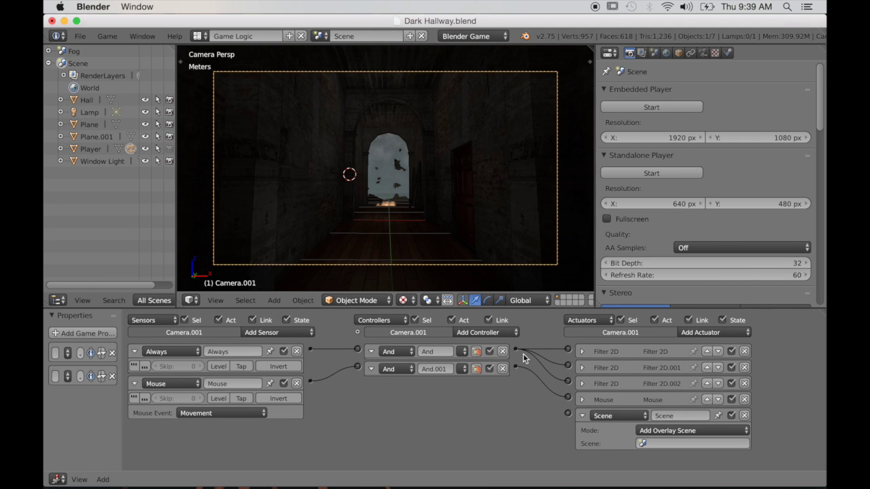
drag(524, 426, 567, 414)
key(Home)
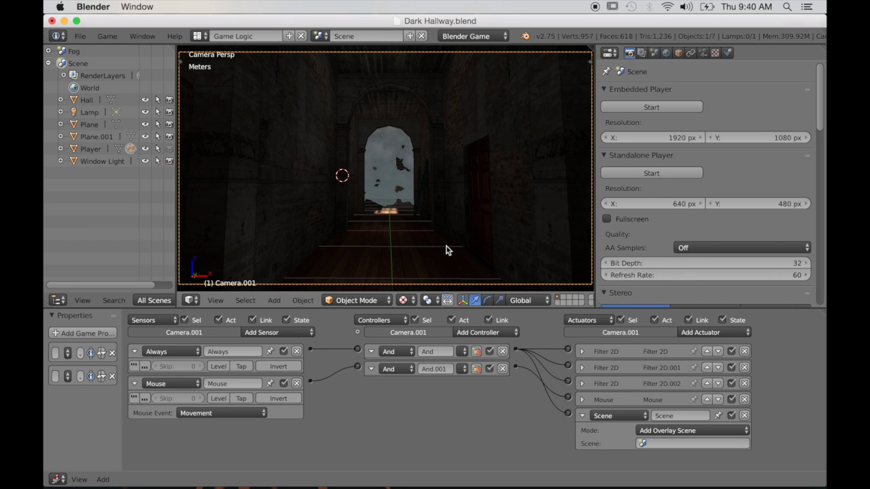
key(p)
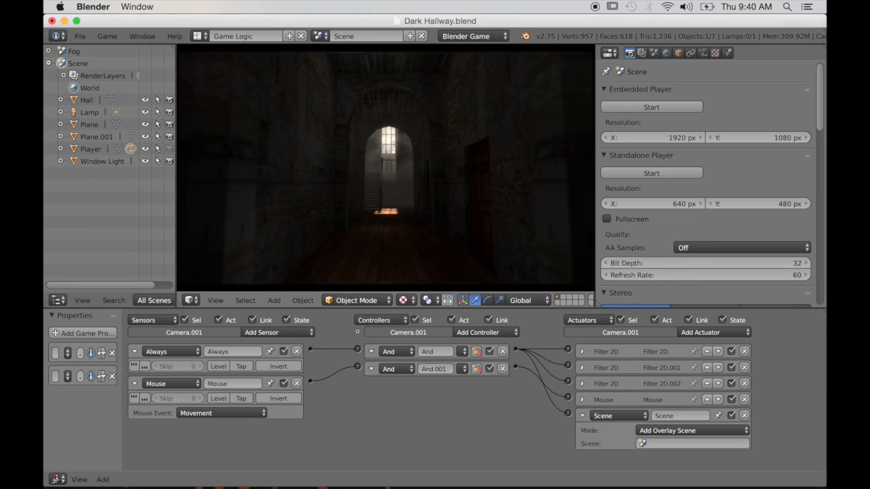
key(Escape)
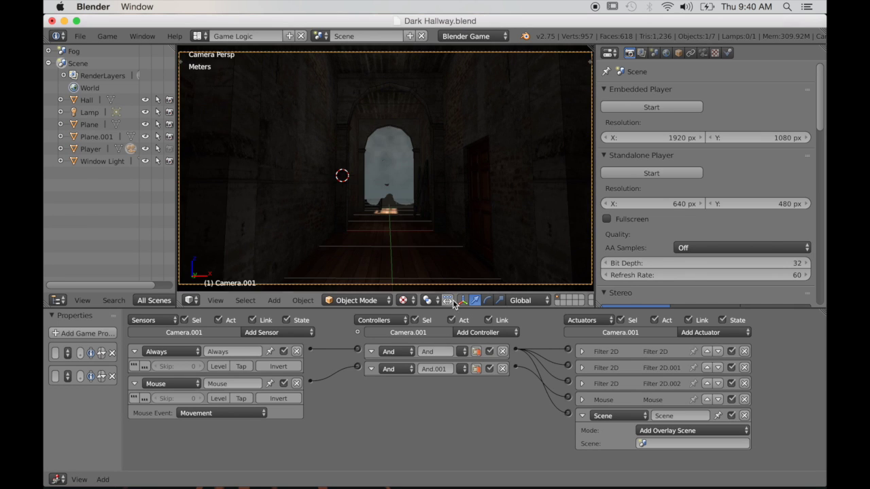
click(673, 444)
click(643, 330)
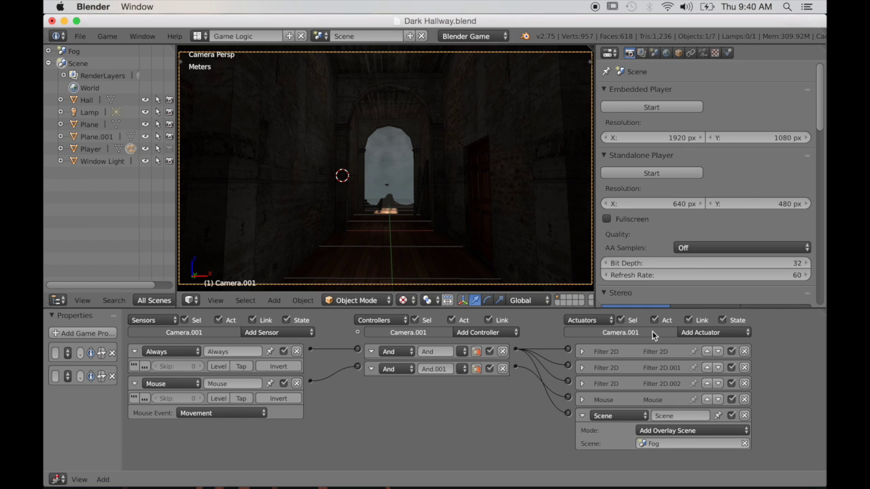
- Play the game and walk forward and back through the hallway to examine the fog overlay, ending the game again
key(p)
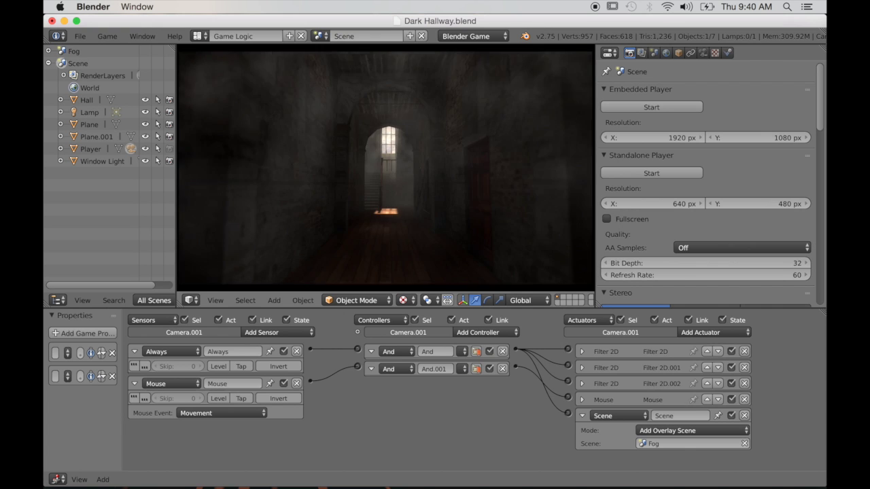
key(w)
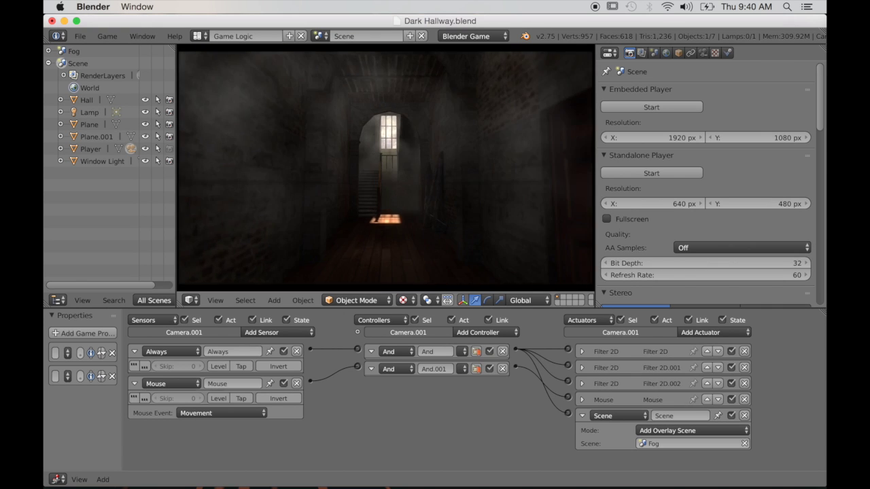
key(w)
key(w)
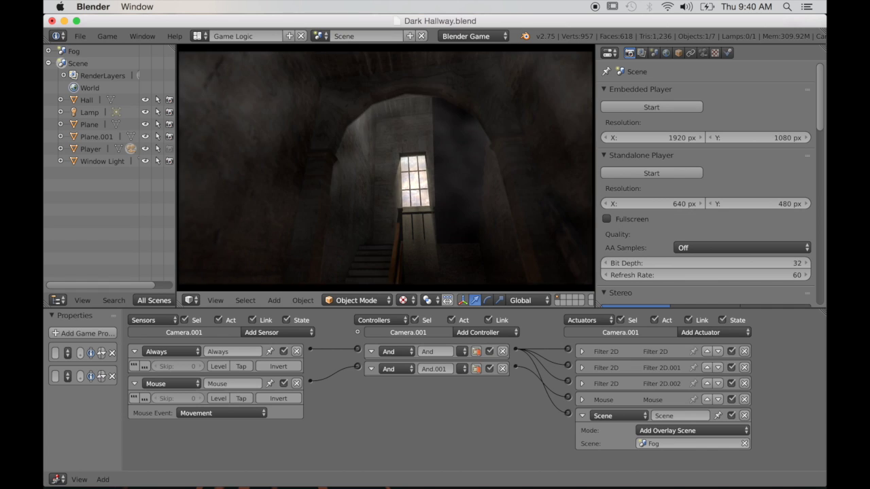
key(w)
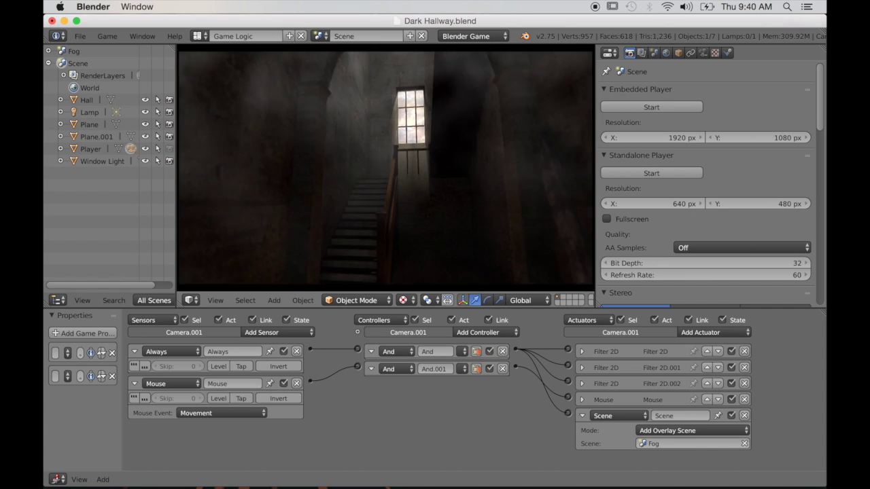
key(s)
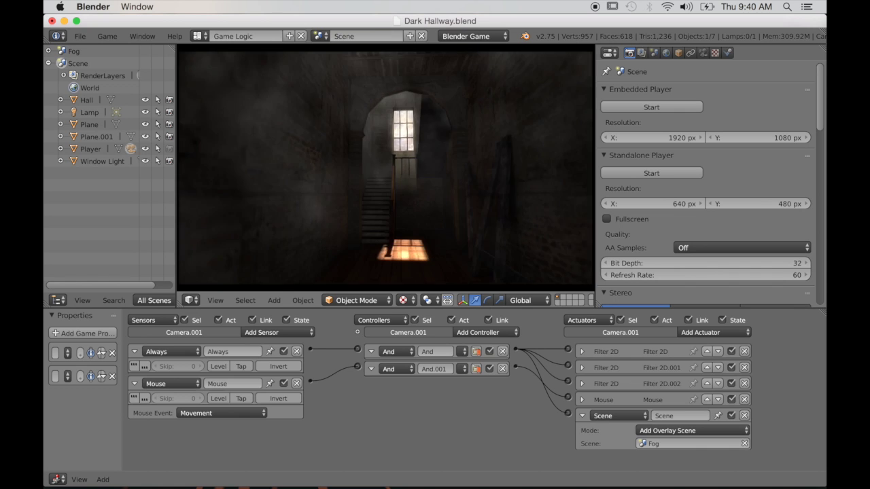
key(s)
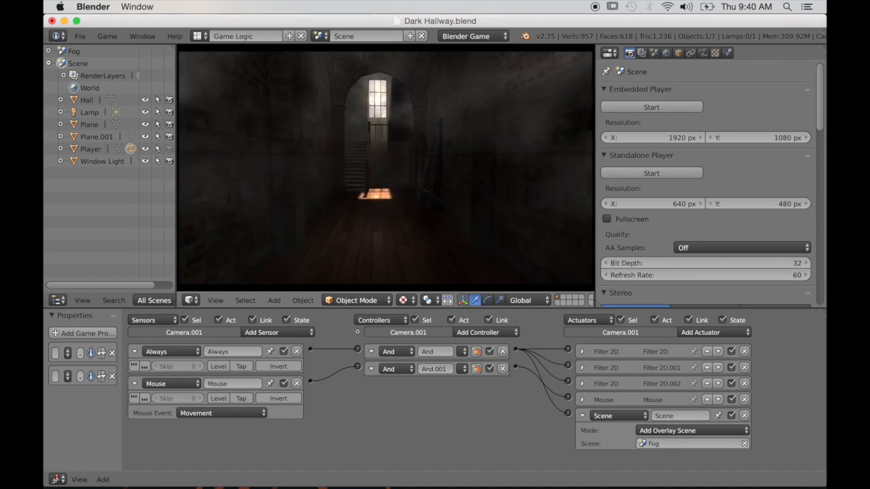
key(w)
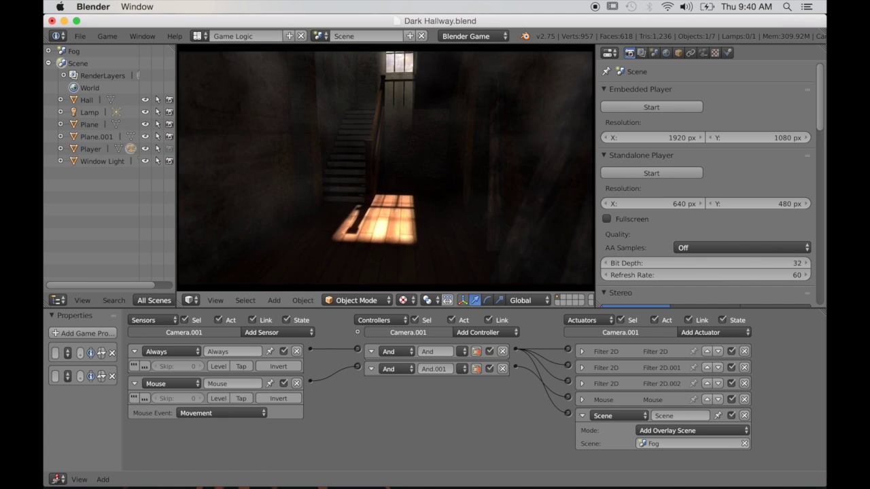
key(w)
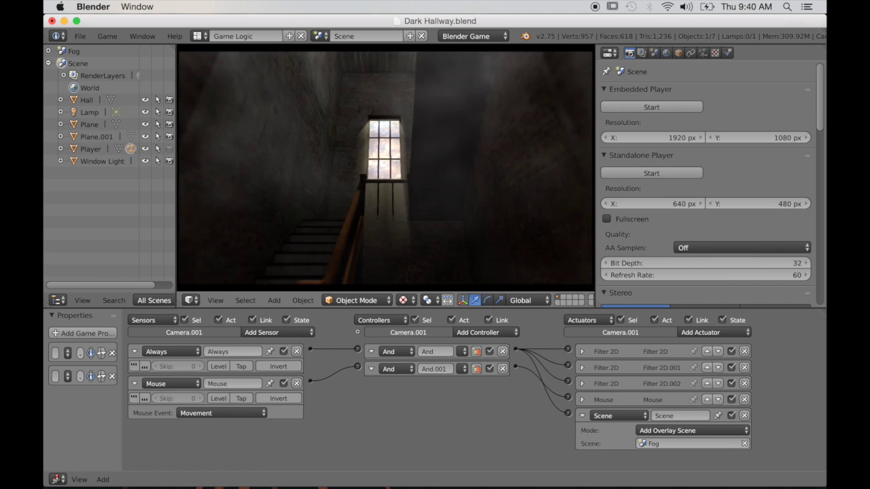
key(w)
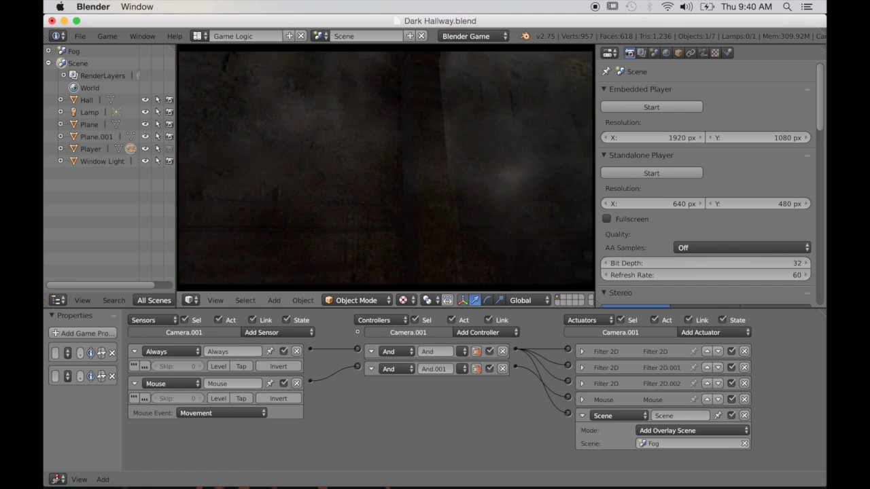
key(Escape)
- Delete the Scene actuator from the hallway camera and play the game, walking toward the stairs to view the hallway without the overlay
scroll(437, 212, up, 2)
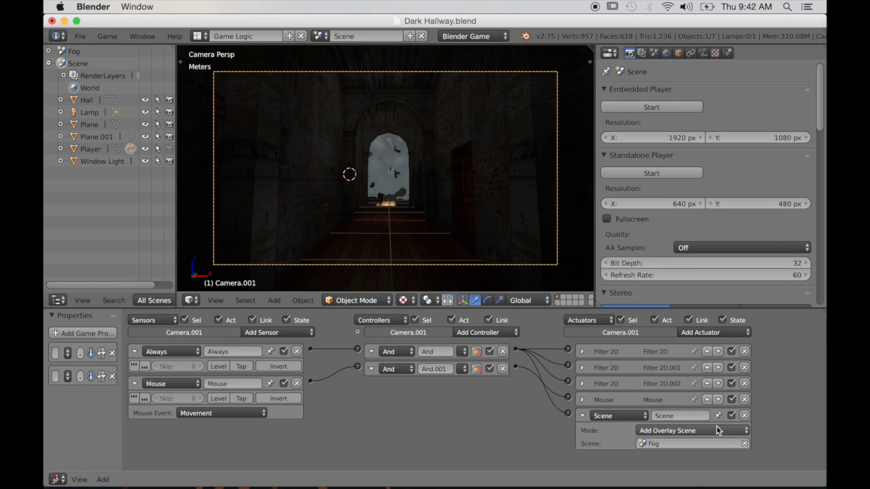
click(745, 416)
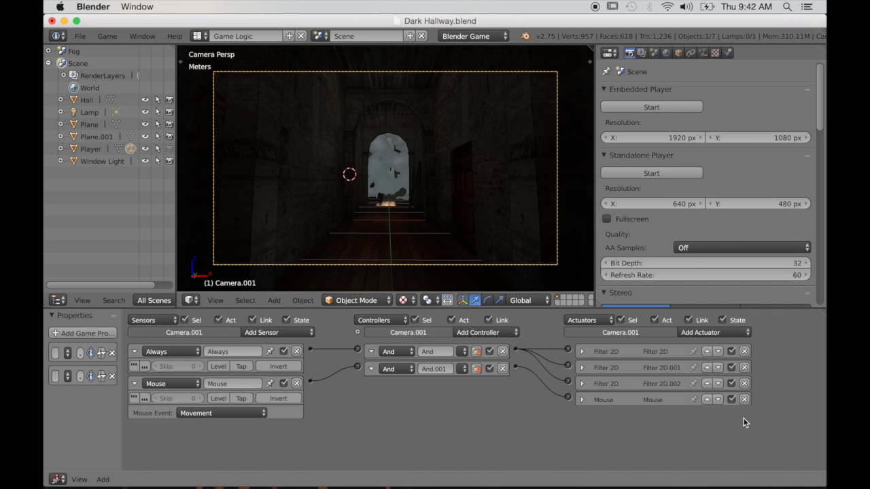
key(p)
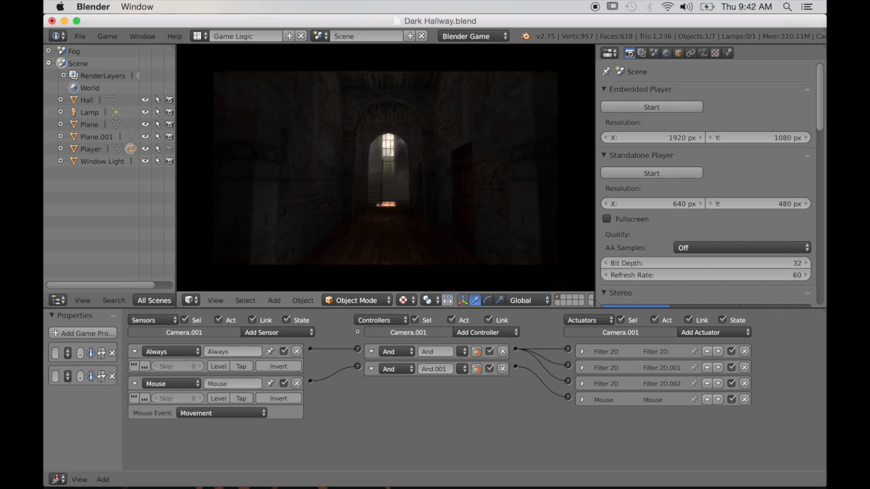
key(w)
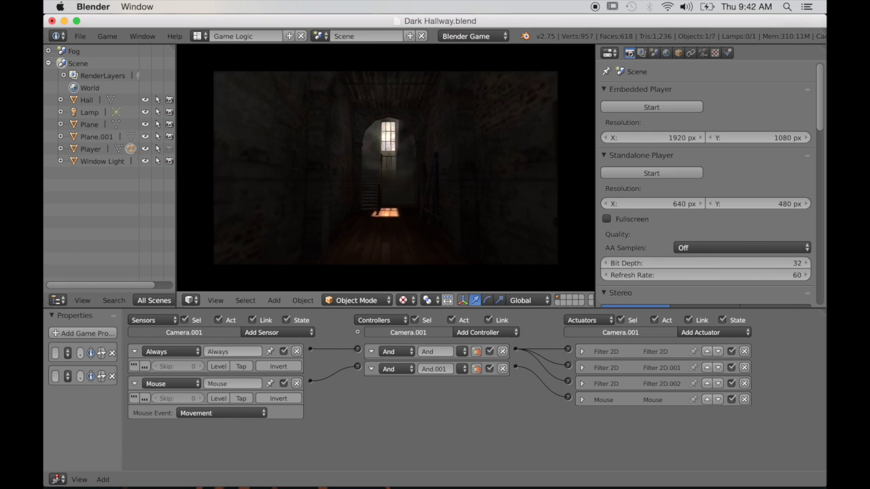
key(w)
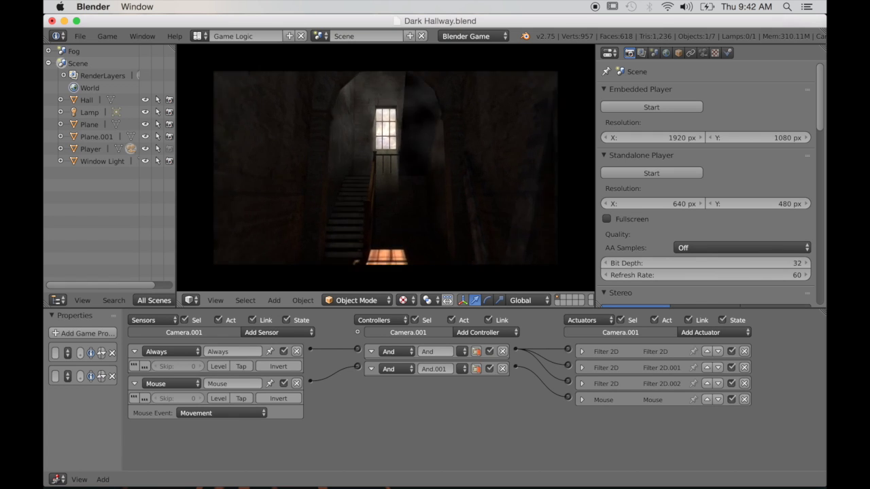
key(s)
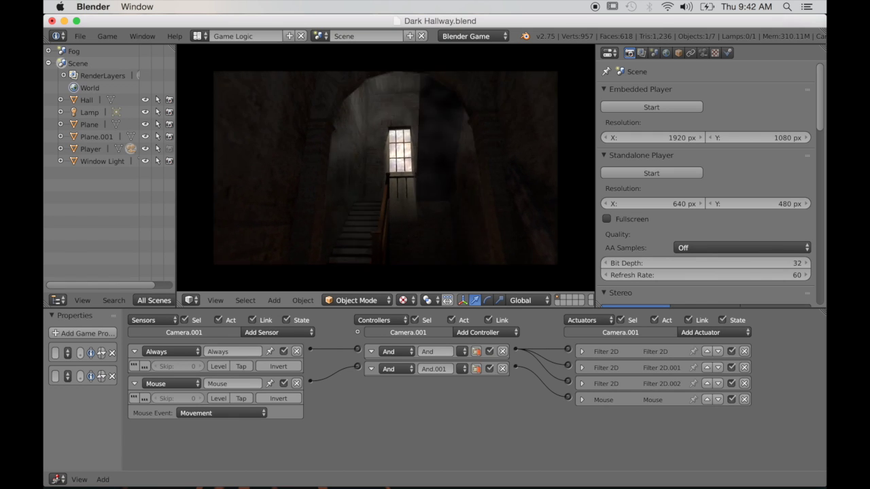
key(Escape)
- Select the plane Plane.001 in the hallway's archway and inspect it from outside the hall and through the camera
right_click(372, 162)
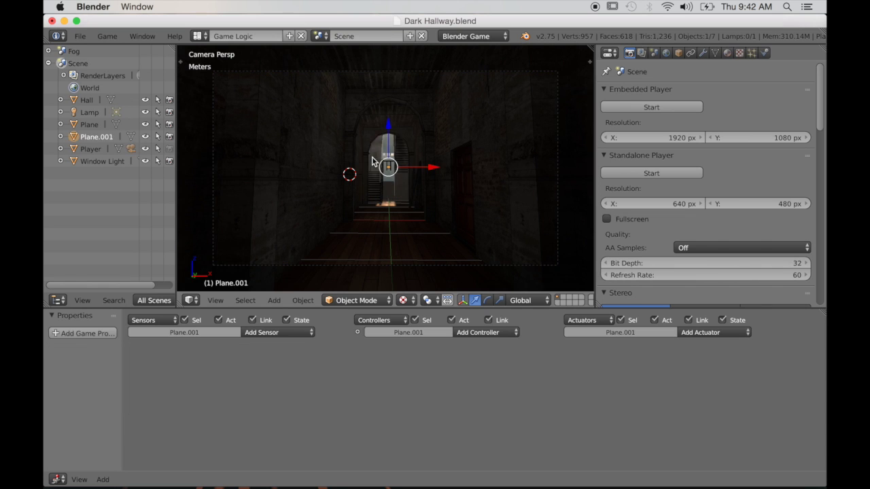
scroll(419, 199, up, 3)
middle_drag(421, 198, 420, 227)
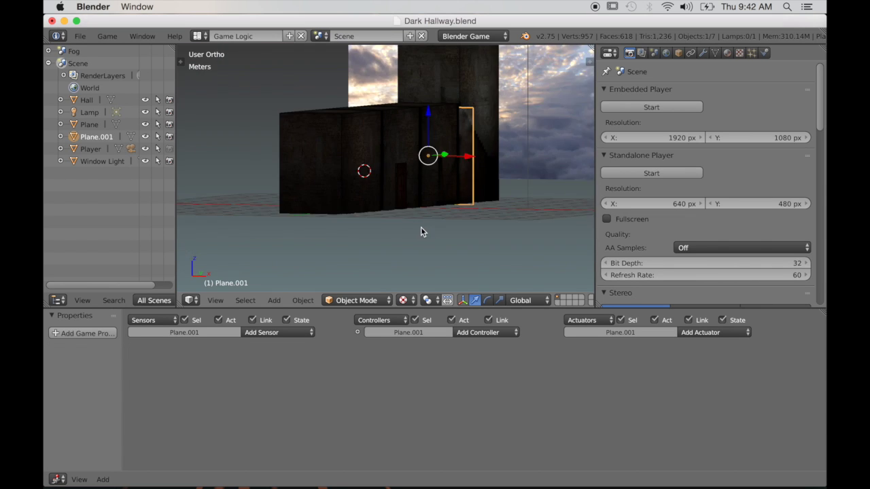
scroll(435, 230, up, 5)
key(KP_0)
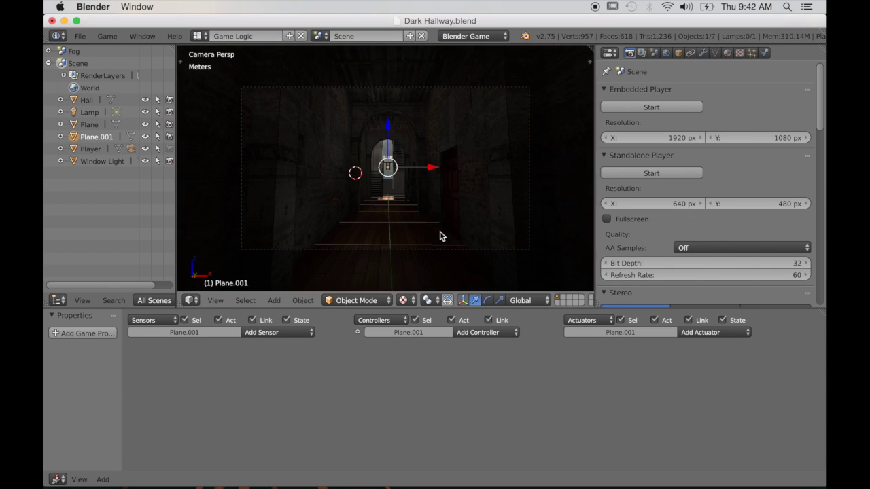
scroll(443, 241, up, 3)
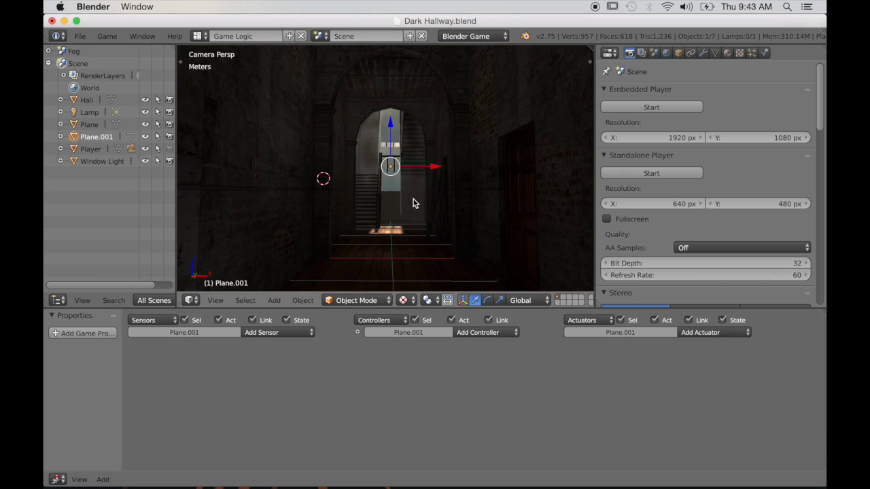
scroll(416, 203, down, 2)
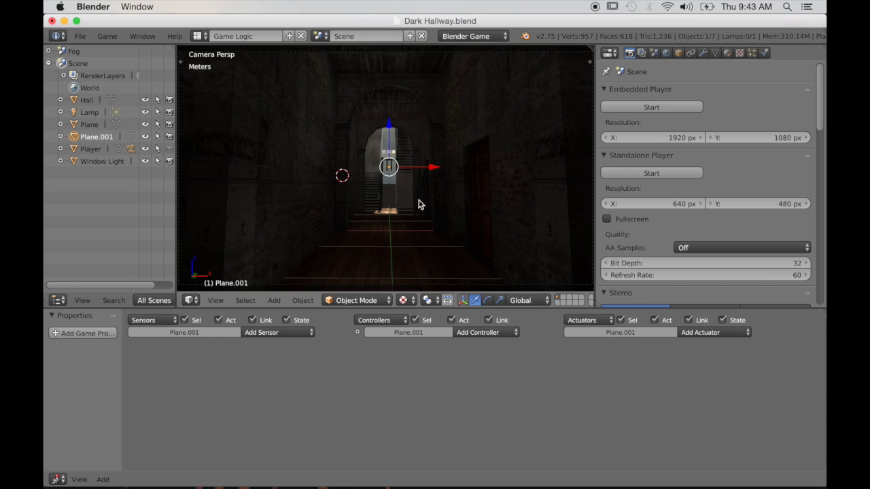
- Open the texture settings of the archway plane's material and go to the Influence values
click(727, 52)
scroll(705, 236, down, 3)
scroll(705, 236, down, 3)
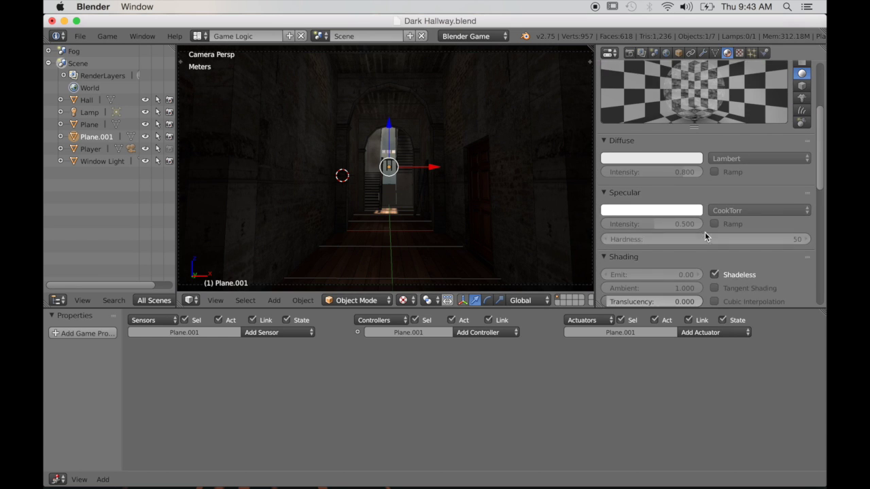
click(739, 52)
scroll(697, 245, down, 10)
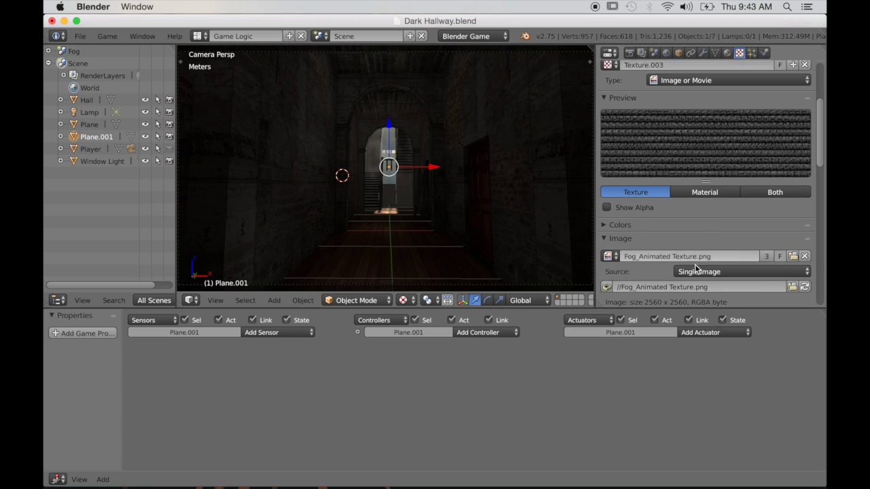
scroll(698, 284, down, 5)
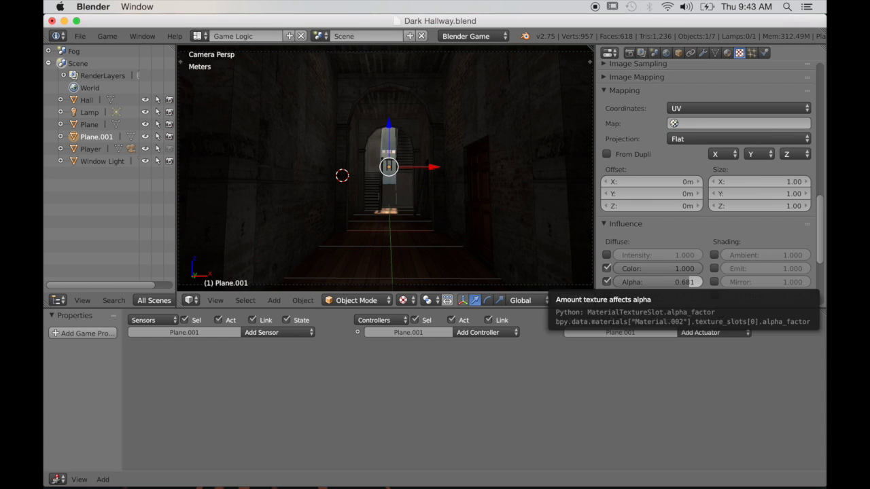
- Set the plane texture's Alpha influence to 0.641 and play the game briefly to check the fog
ctrl+scroll(671, 283, down, 2)
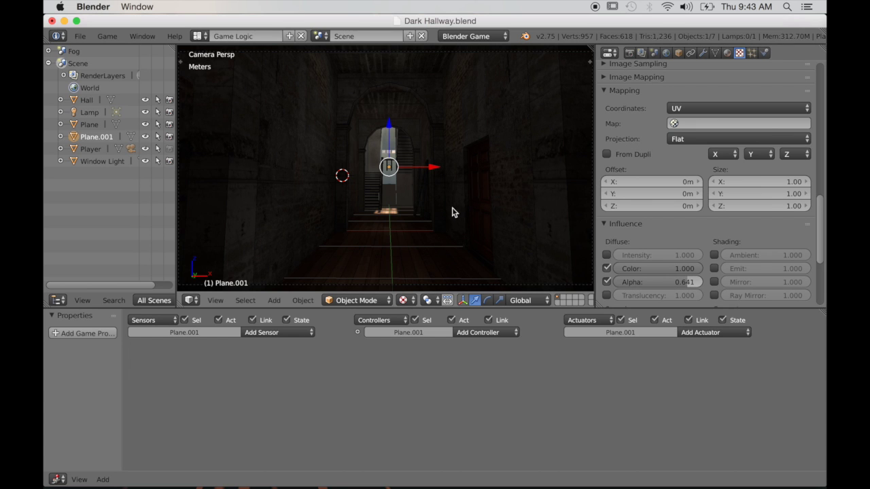
key(p)
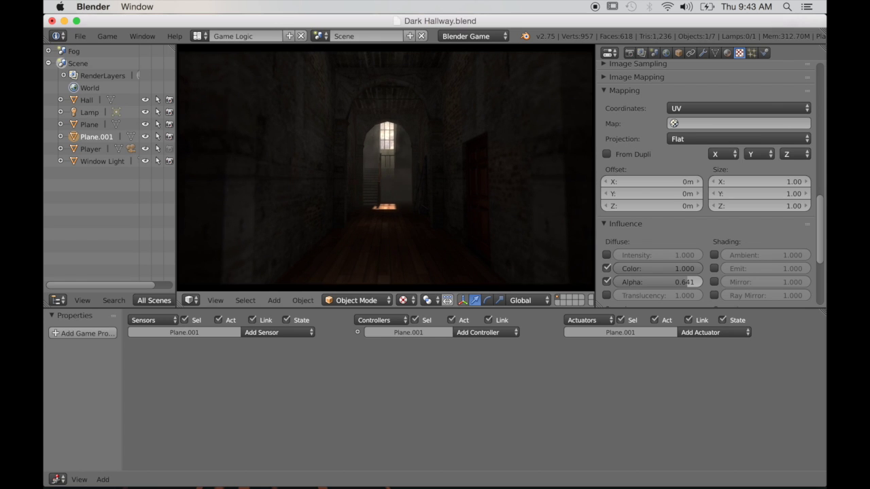
key(Escape)
- Set the plane texture's Alpha influence to 0.308 and play the game, walking back and forth through the hallway to check the fog
mouse_move(661, 282)
mouse_down()
mouse_move(639, 283)
mouse_move(660, 284)
mouse_up()
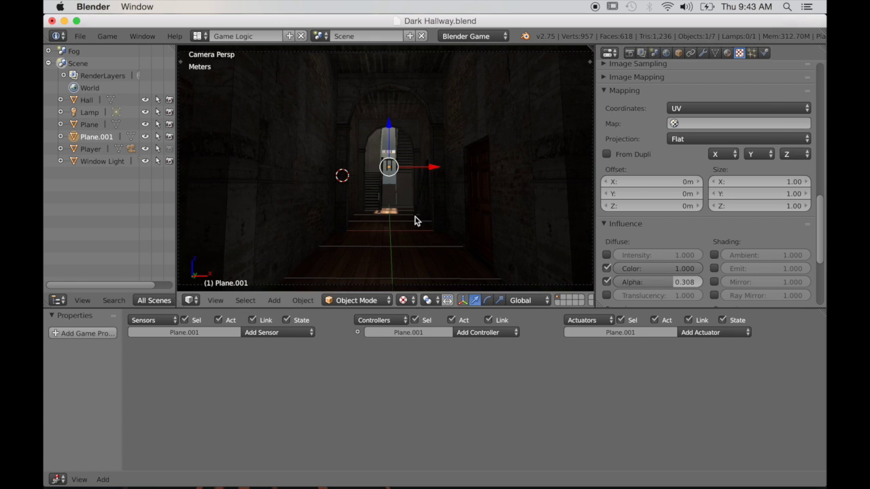
key(p)
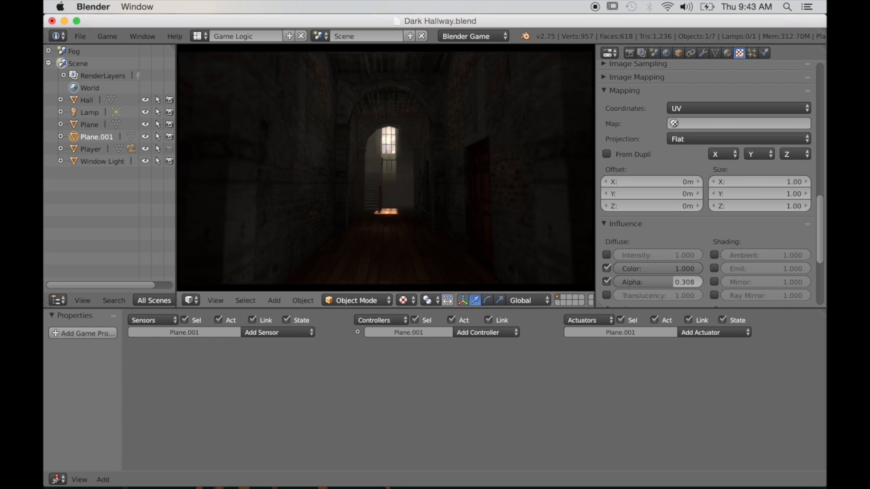
key(w)
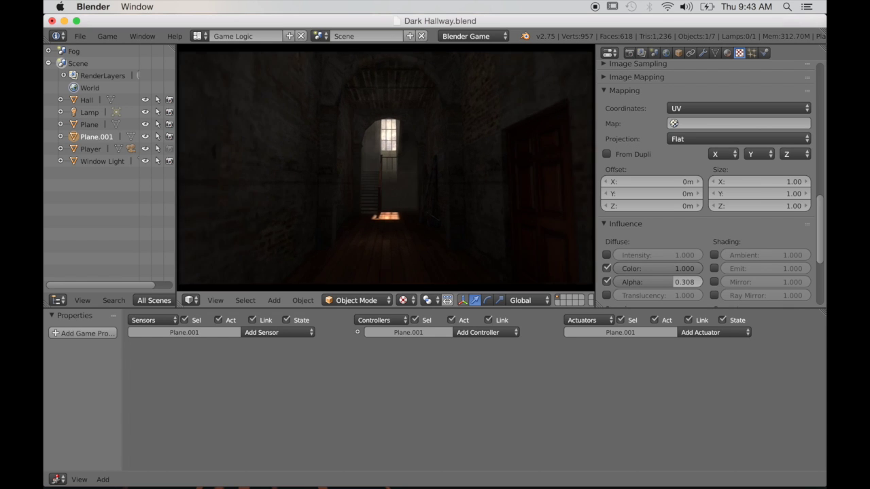
key(w)
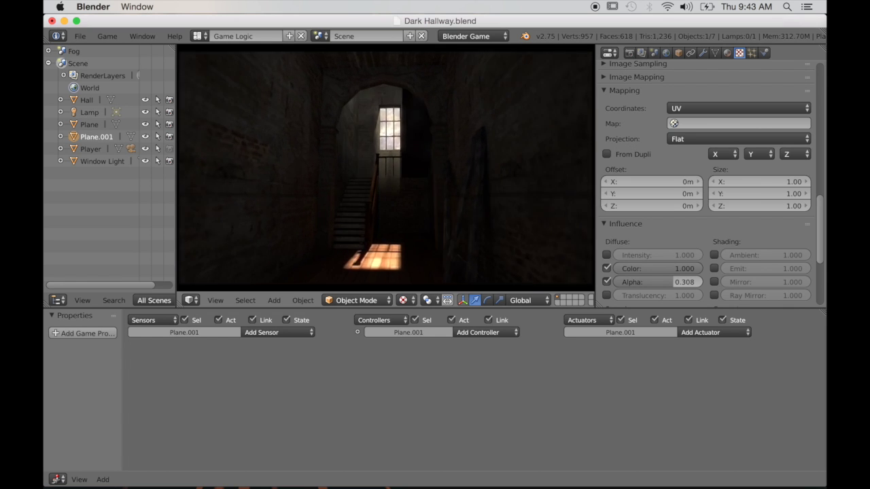
key(w)
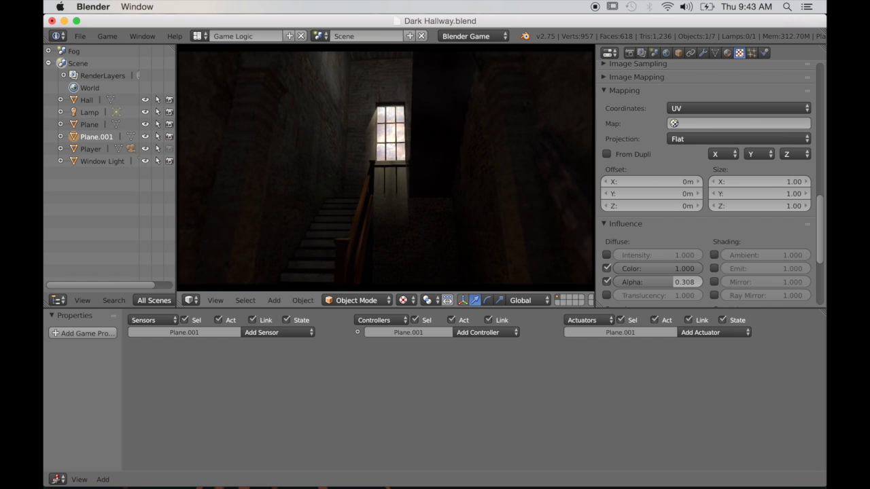
key(s)
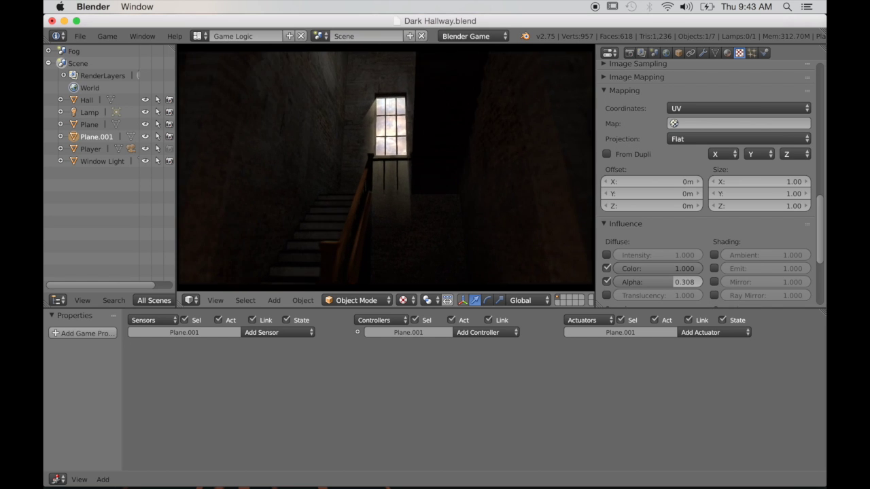
key(s)
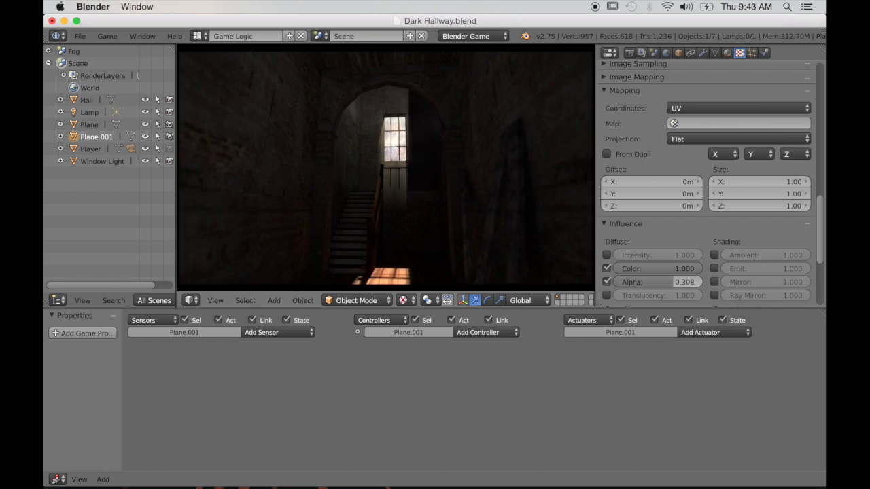
key(s)
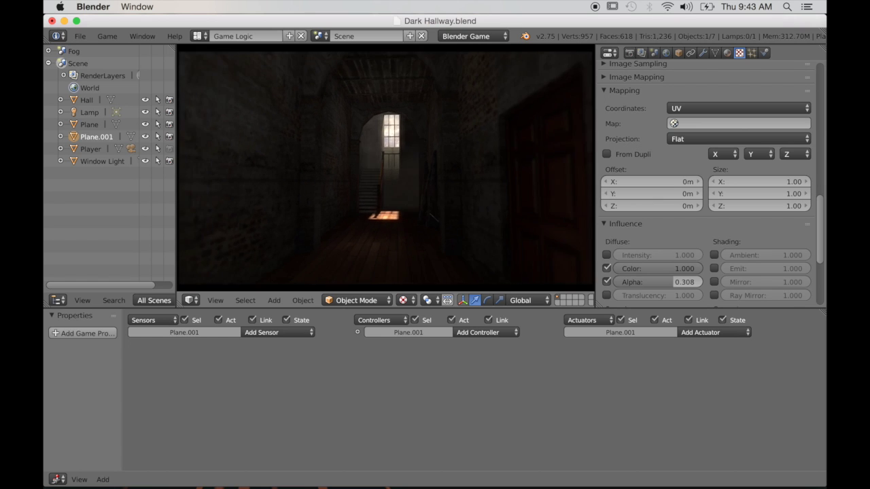
key(s)
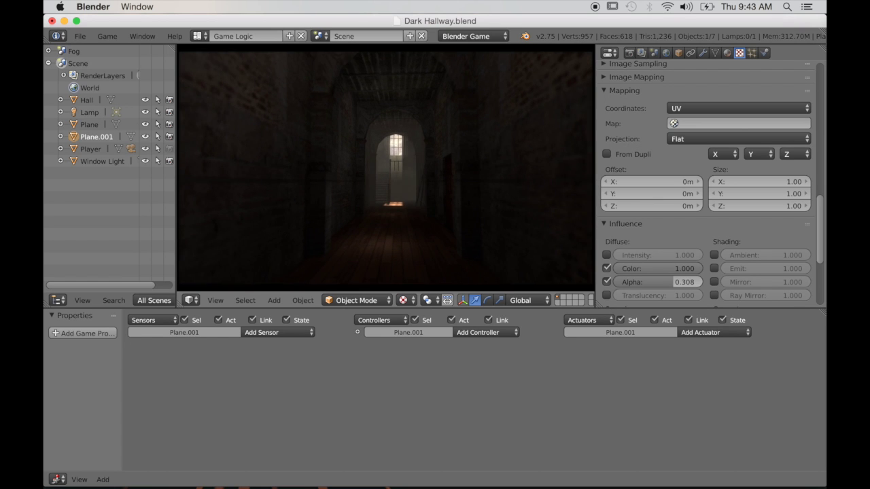
key(w)
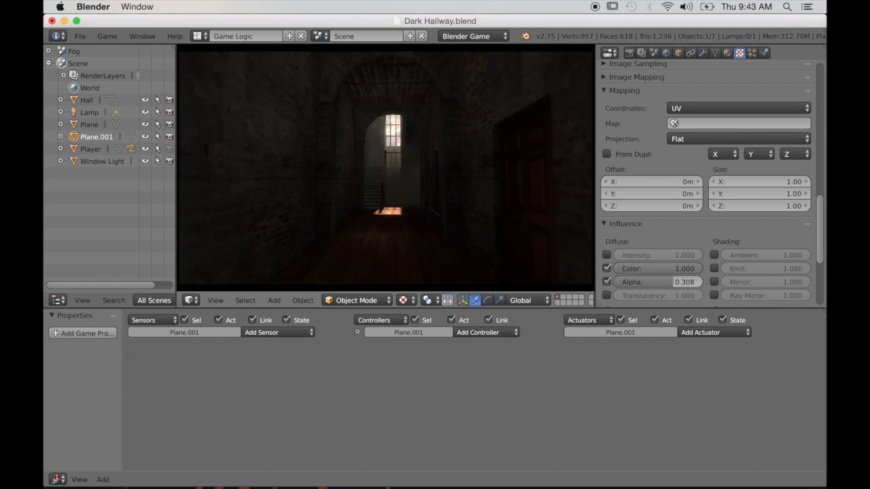
key(w)
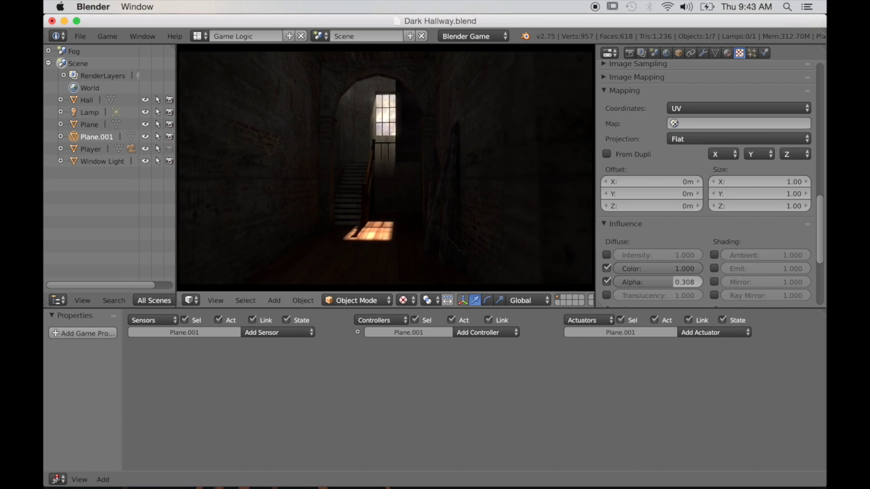
key(Escape)
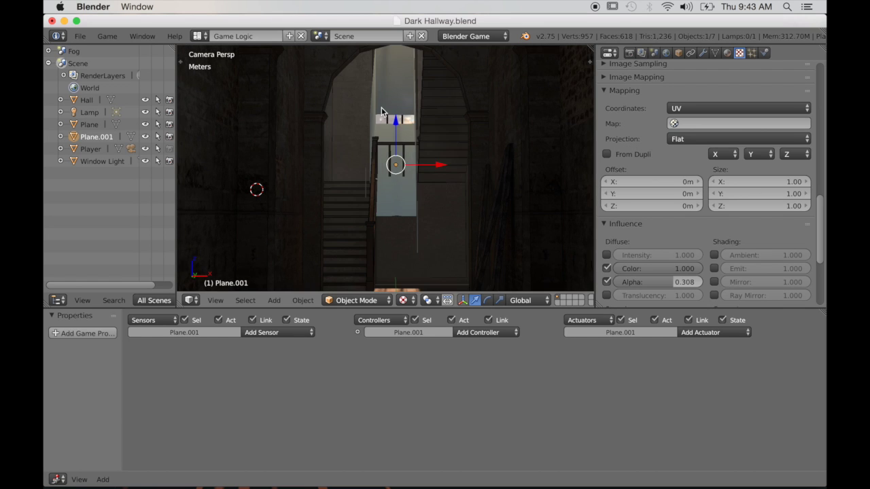
- Select the Window Light object, change the workspace layout to Default and bring the light beam by the stairs into close view
right_click(381, 113)
key(KP_0)
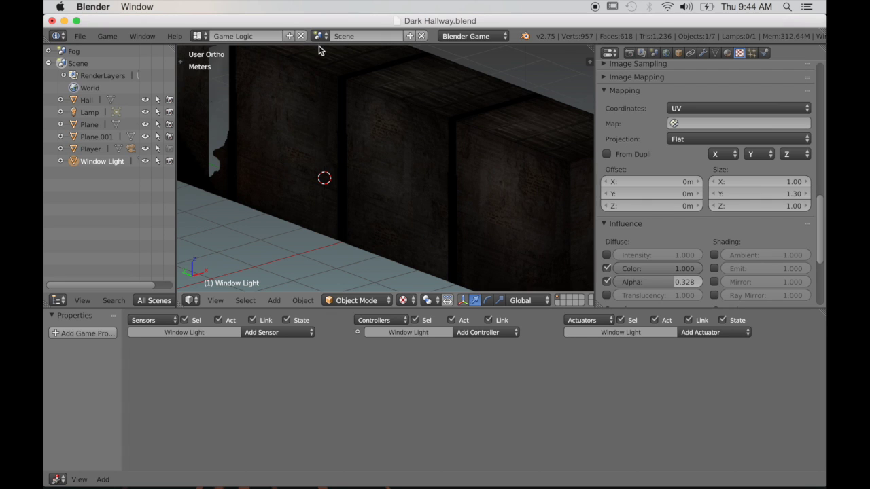
click(197, 36)
click(218, 87)
middle_drag(291, 178, 402, 380)
scroll(346, 338, up, 3)
scroll(402, 379, up, 4)
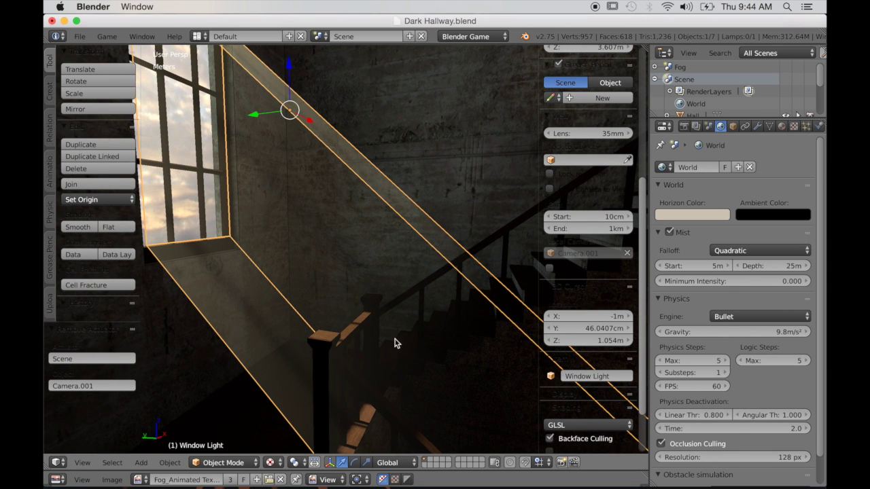
- Add a second texture to the Window Light's material and assign it the image Fog_Animated Texture.png
click(782, 127)
click(794, 127)
scroll(764, 281, down, 3)
scroll(765, 281, up, 4)
scroll(822, 314, up, 15)
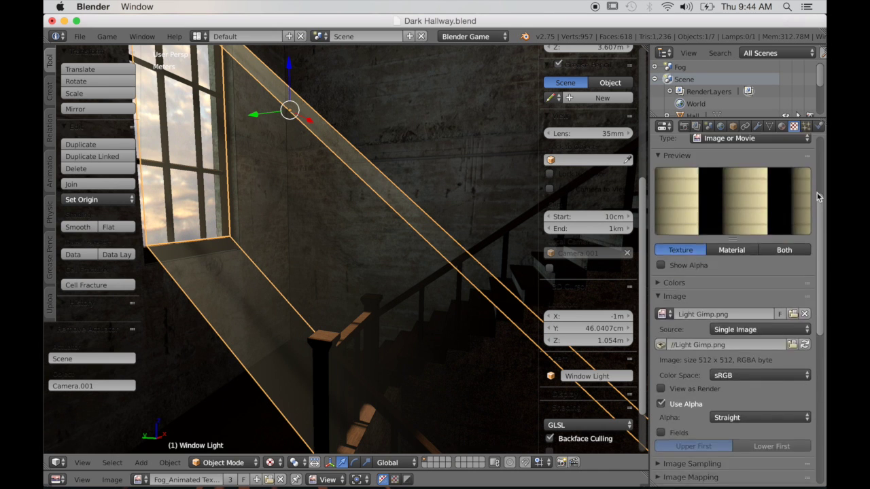
click(671, 201)
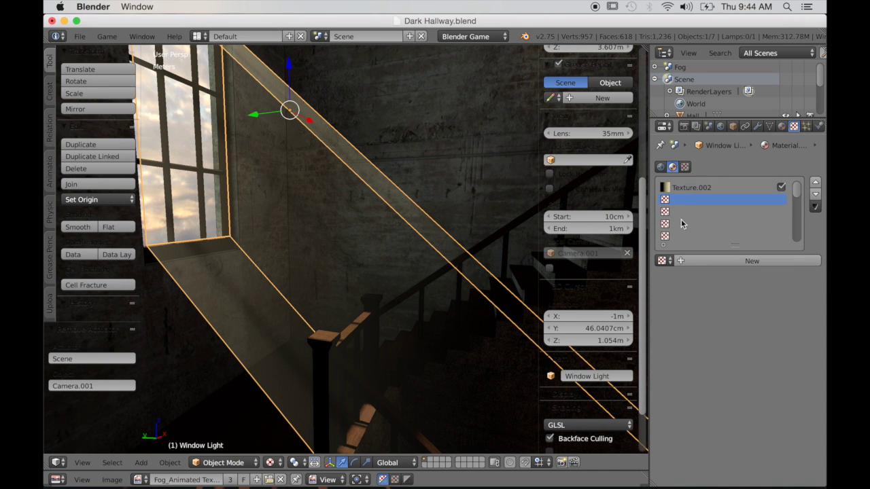
click(704, 260)
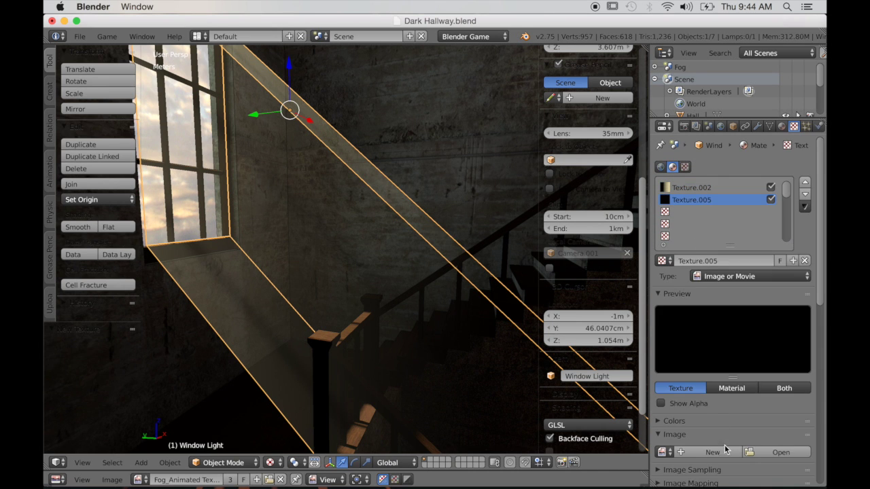
click(663, 453)
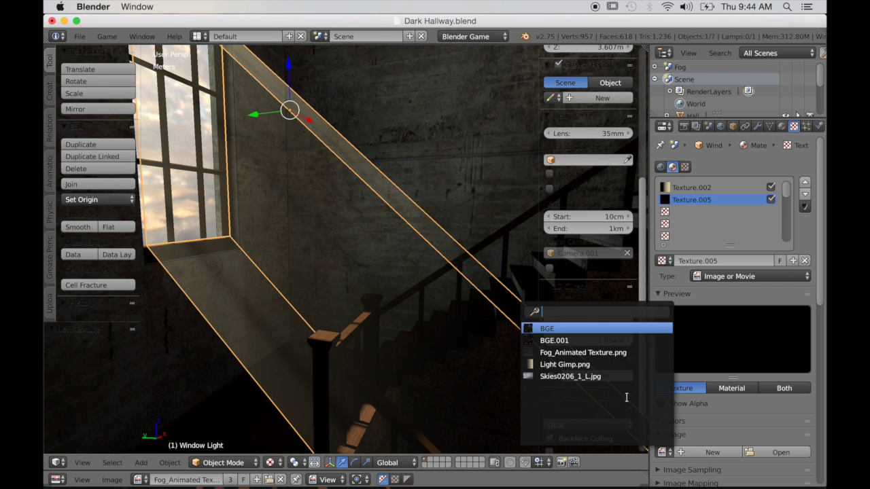
click(597, 351)
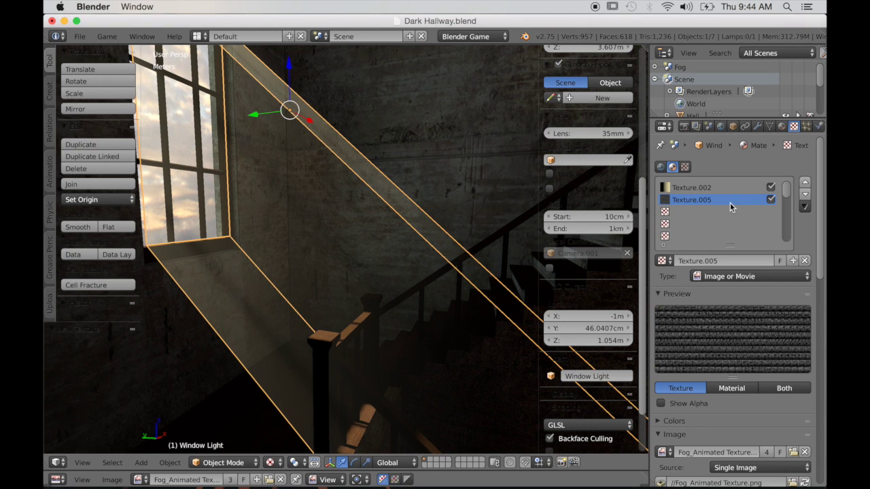
- Move the fog texture above the light texture on Window Light and set the Light Gimp.png texture's blend mode to Overlay
click(806, 185)
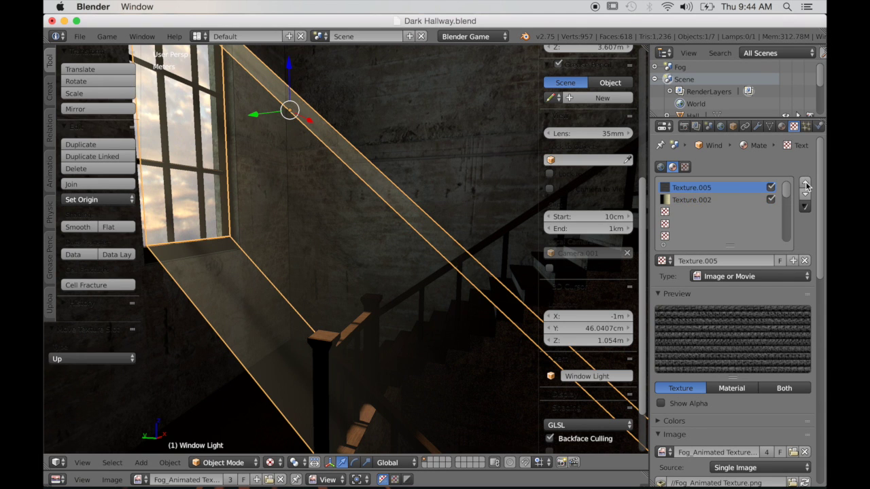
click(703, 200)
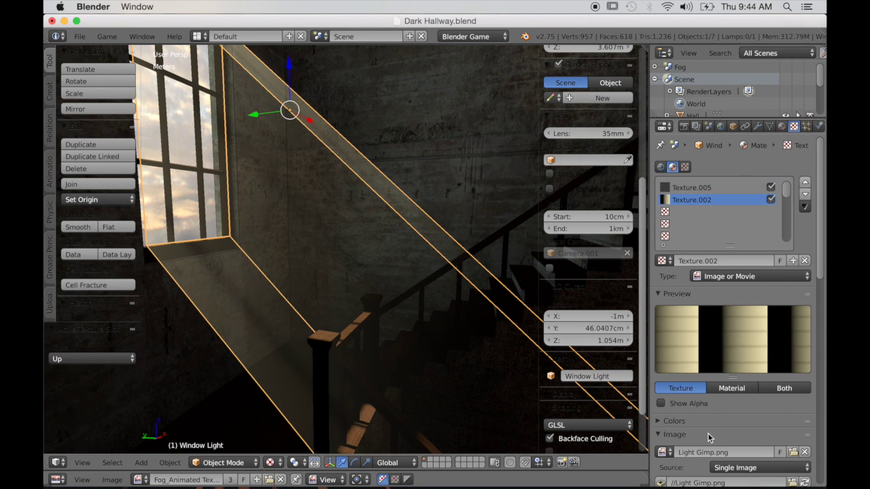
scroll(708, 437, down, 10)
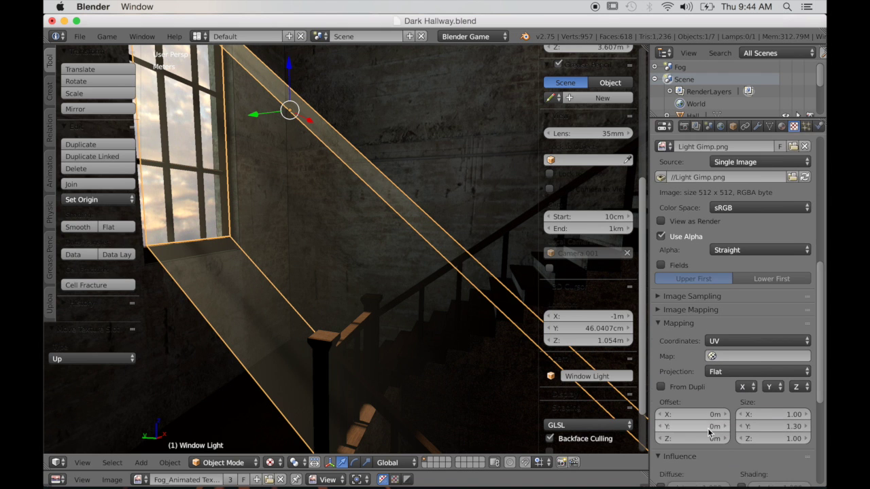
scroll(709, 433, down, 7)
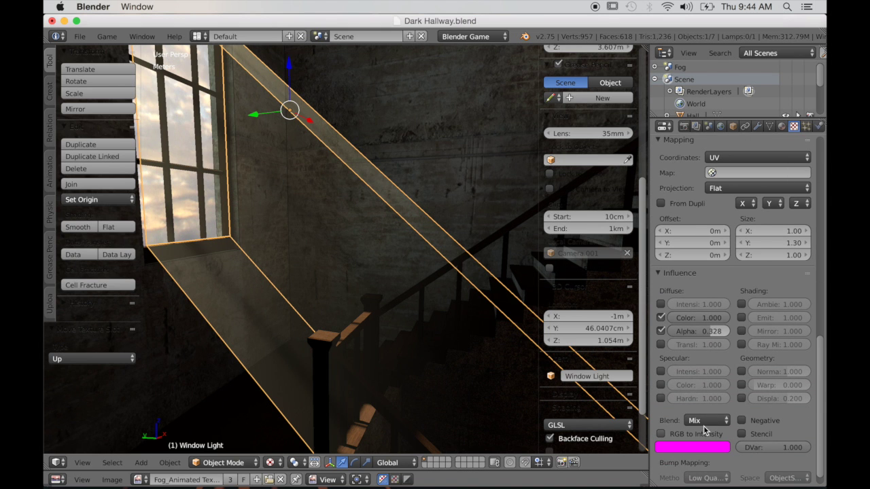
click(706, 422)
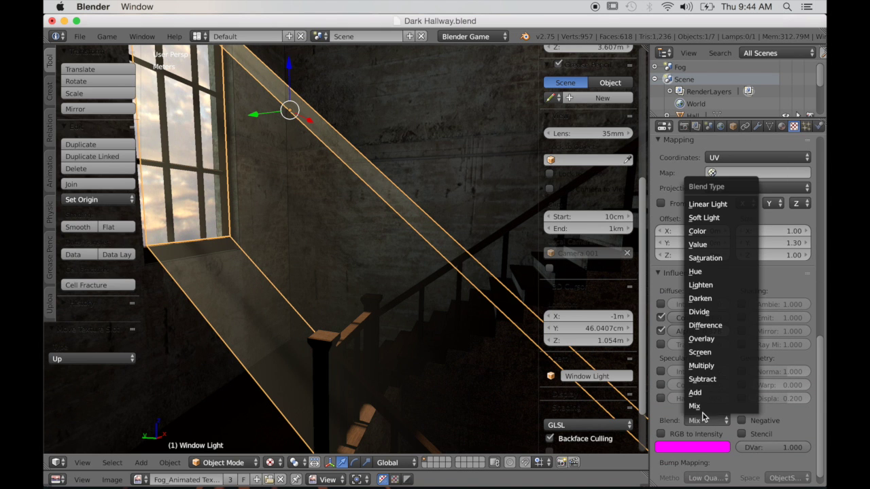
click(702, 339)
- Play the game briefly by the stairs to check the window light with Overlay blending
mouse_move(349, 414)
middle_down()
mouse_move(311, 398)
mouse_move(339, 410)
middle_up()
key(p)
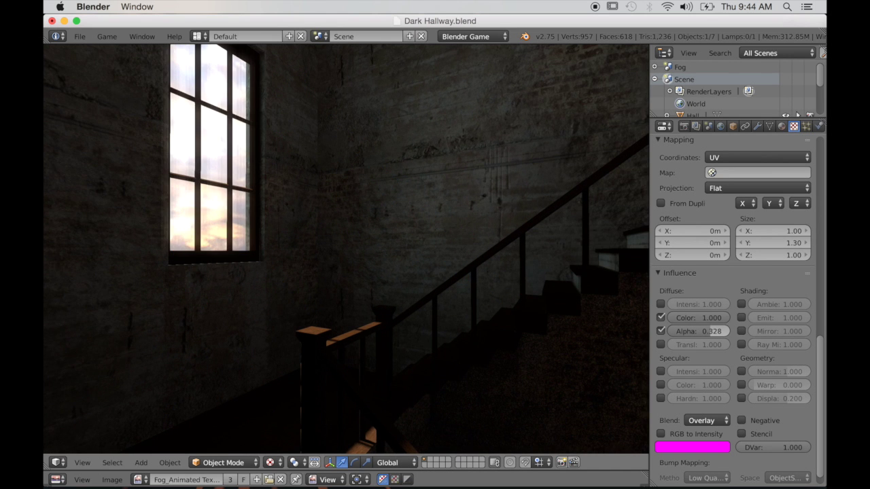
key(Escape)
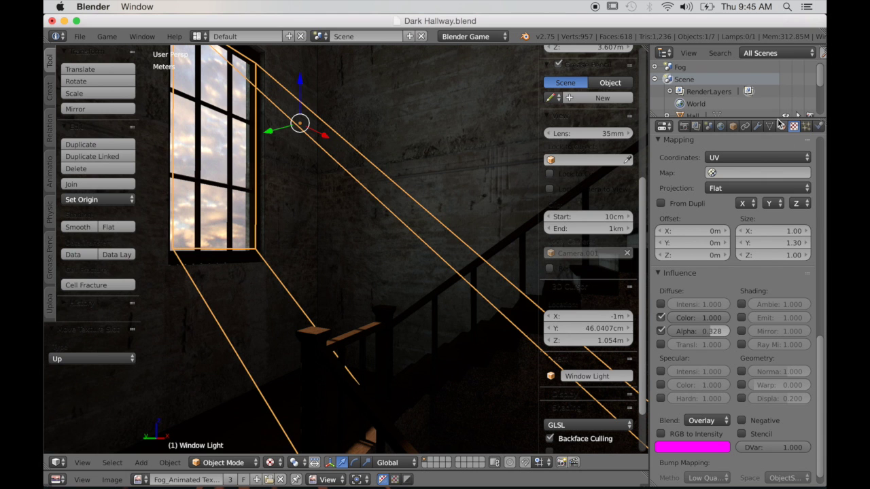
- Enable Alpha influence on Window Light's fog texture, test it in the game, and lower the influence to 0.298
drag(822, 371, 812, 159)
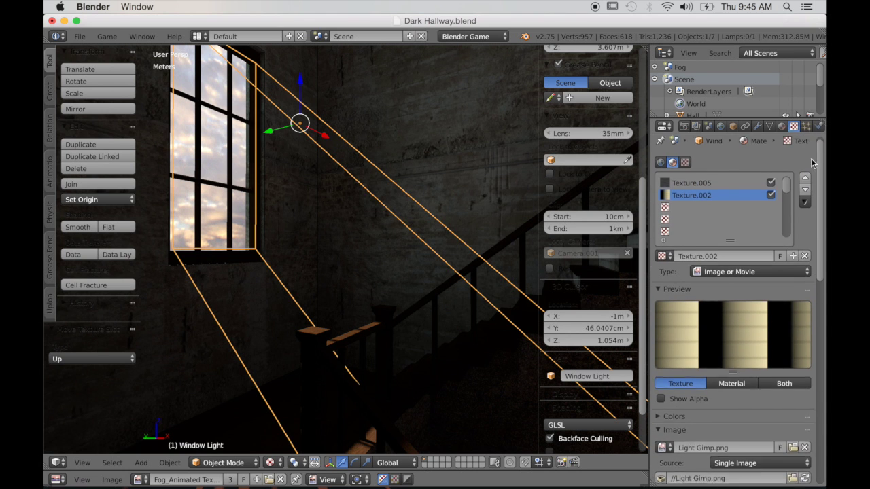
click(694, 184)
drag(822, 216, 809, 453)
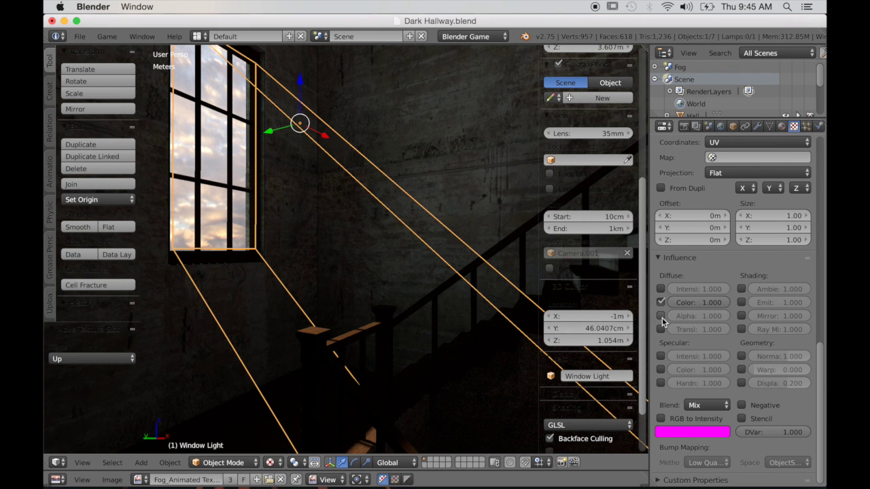
click(663, 320)
key(p)
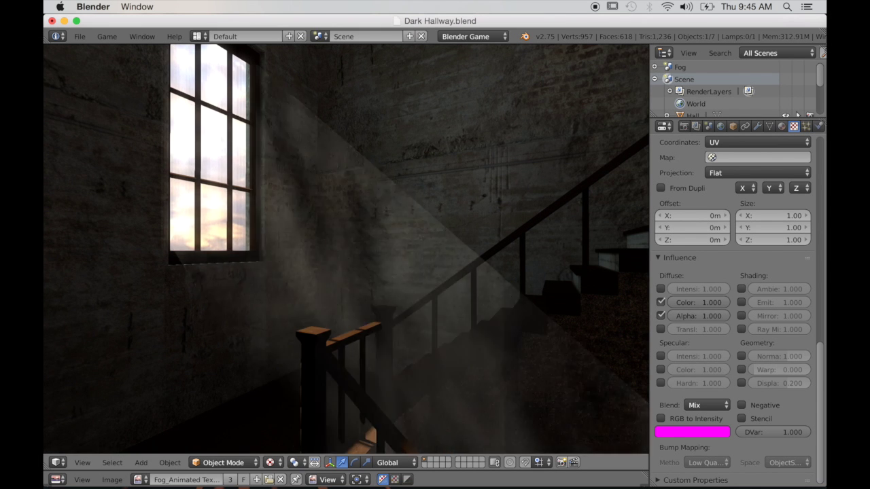
key(Escape)
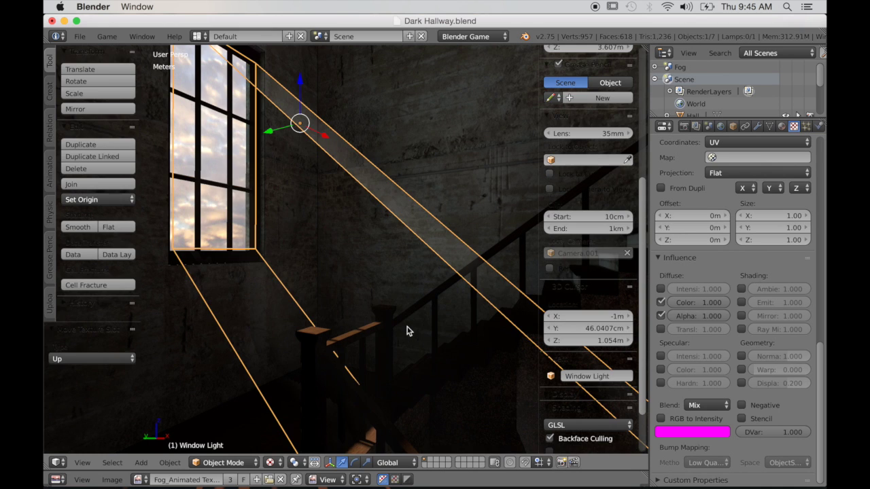
mouse_move(714, 323)
mouse_down()
mouse_move(690, 316)
mouse_move(715, 323)
mouse_up()
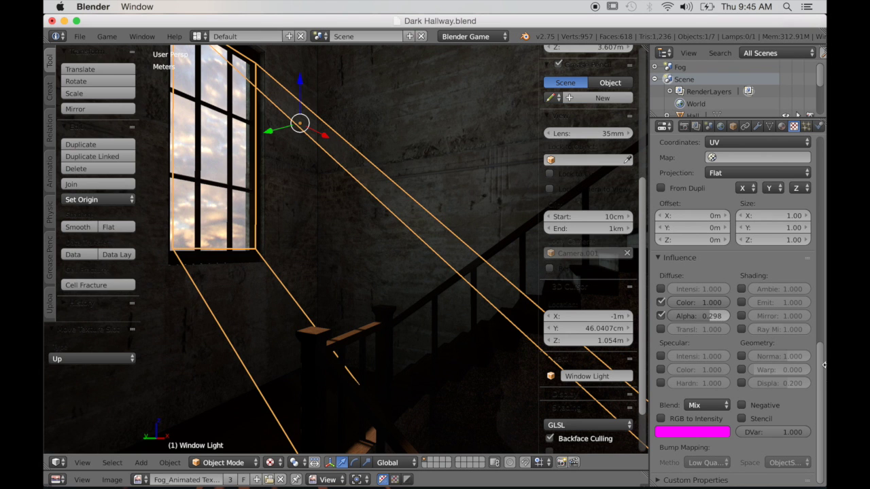
- Set the Light Gimp.png texture's Alpha influence to 1.000 and its blend mode to Mix
drag(821, 378, 823, 159)
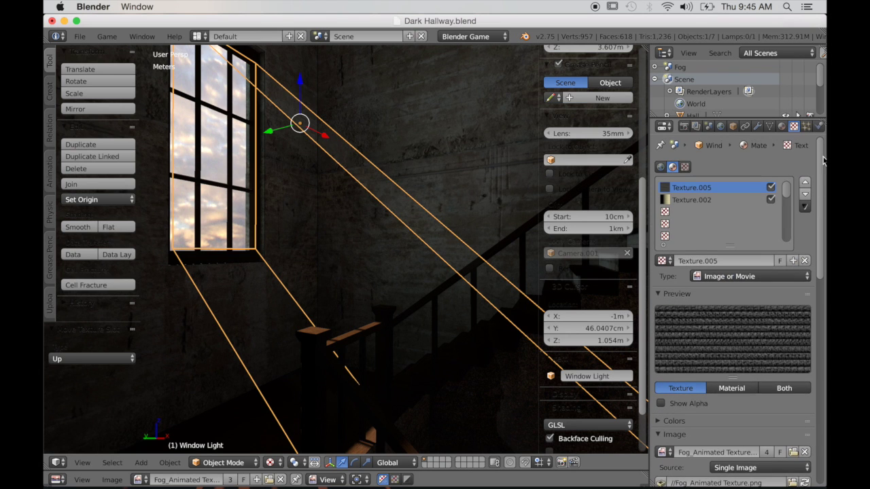
click(681, 200)
drag(821, 238, 818, 409)
drag(666, 404, 692, 404)
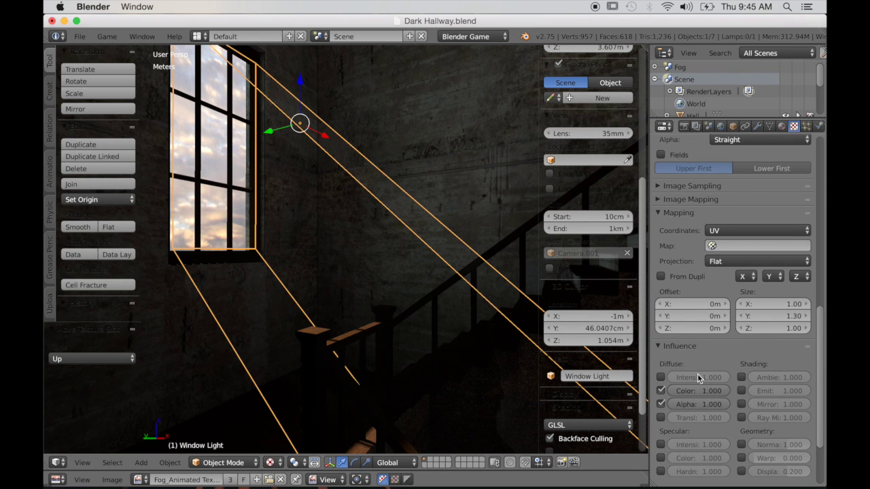
scroll(705, 367, down, 5)
click(707, 421)
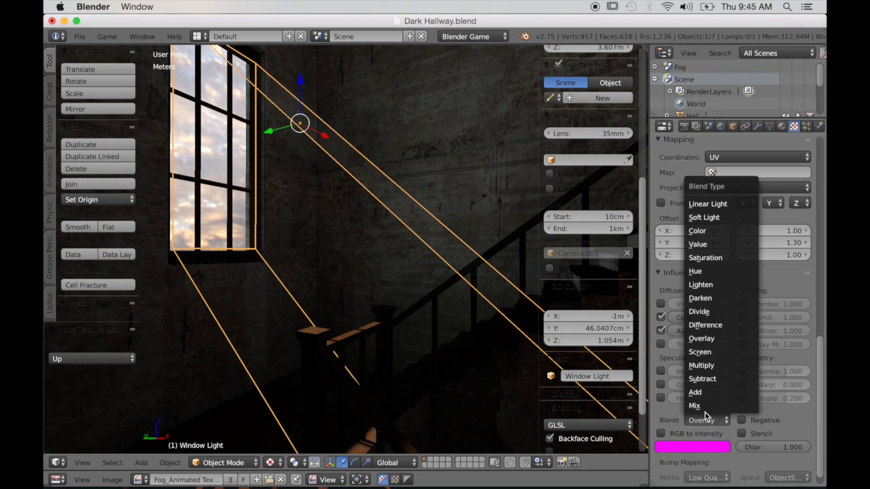
click(695, 407)
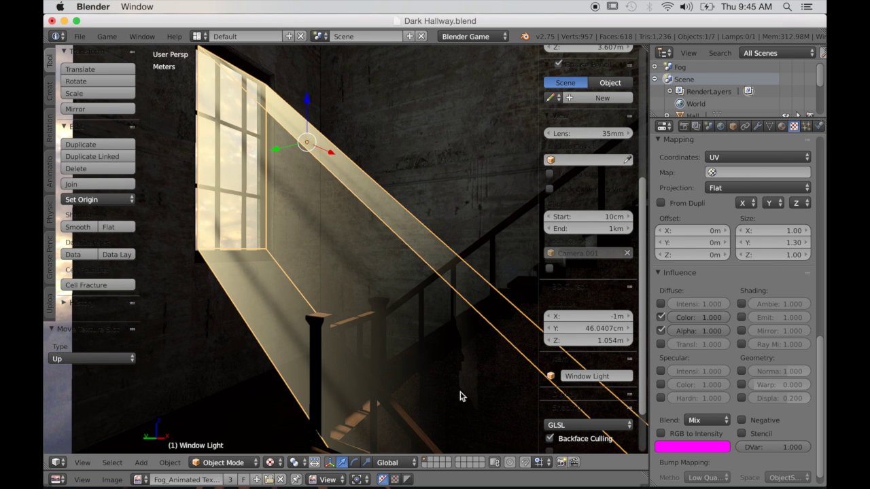
- Set the Light Gimp.png texture's Alpha influence to 0.277 and play the game to check the light beam
drag(707, 331, 666, 331)
key(p)
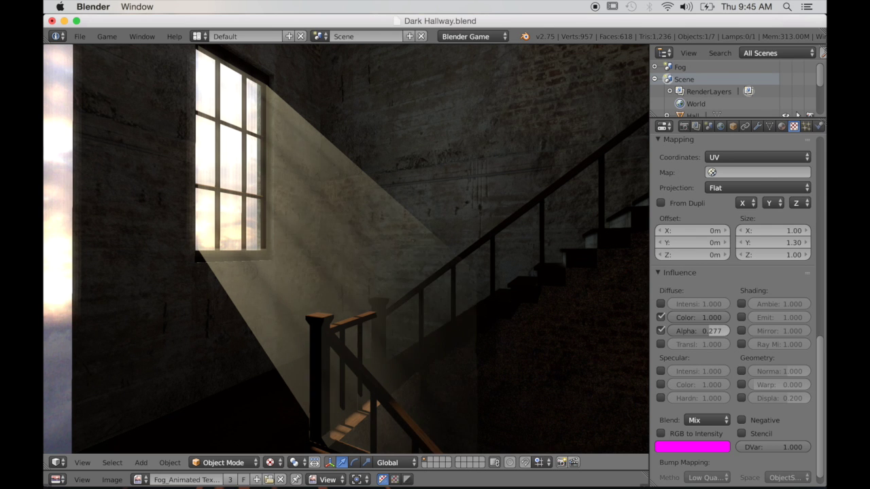
key(Escape)
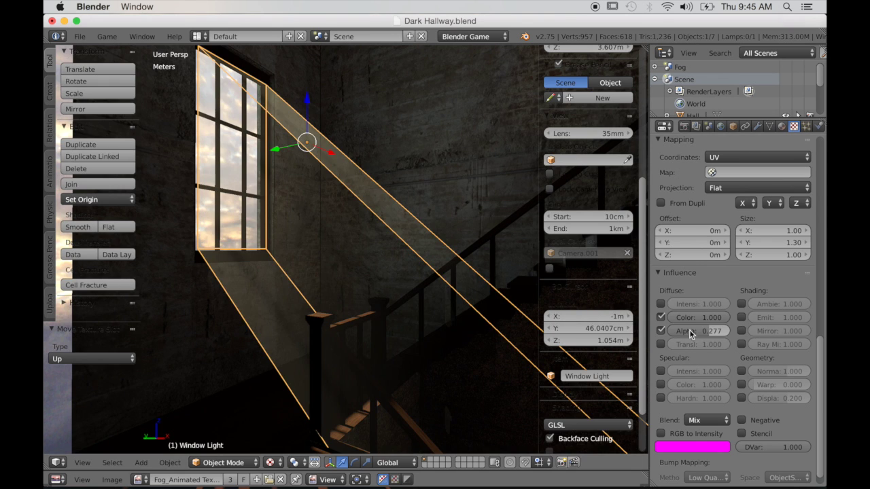
mouse_move(712, 333)
mouse_down()
mouse_move(699, 333)
mouse_move(713, 332)
mouse_up()
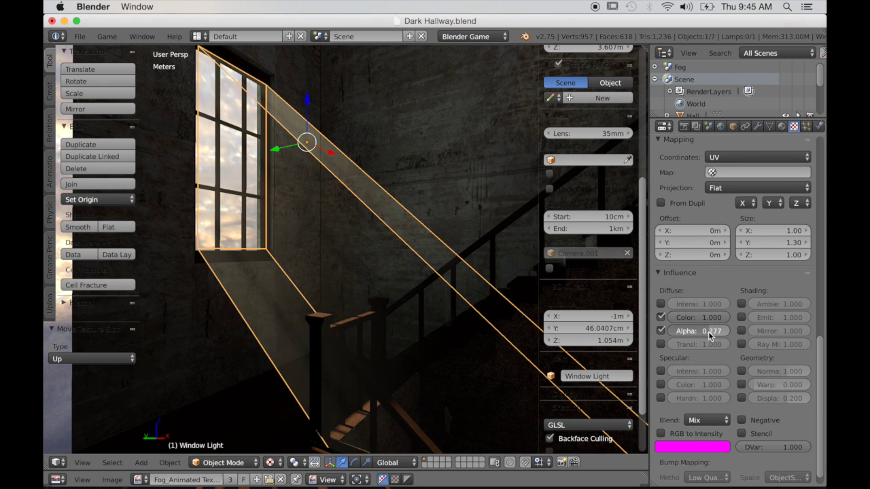
key(p)
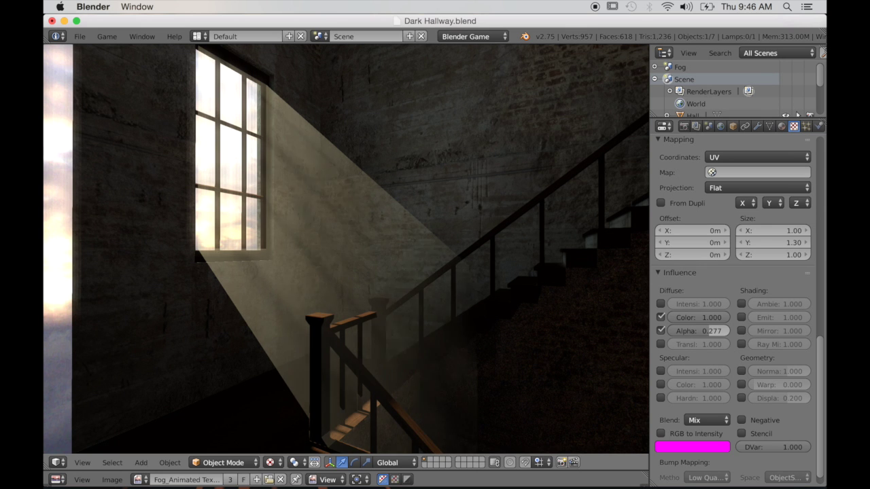
key(Escape)
key(o)
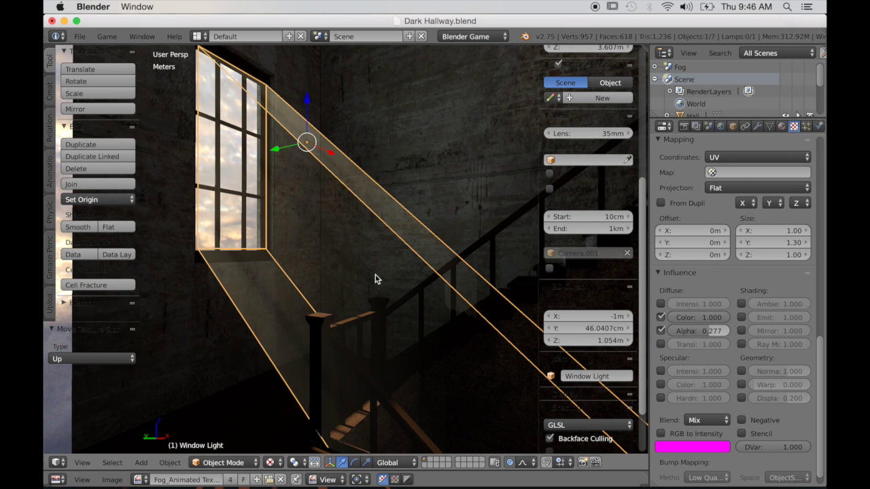
- Look through the camera in the Game Logic layout and play the game, walking down the hallway to the stairs window
key(KP_0)
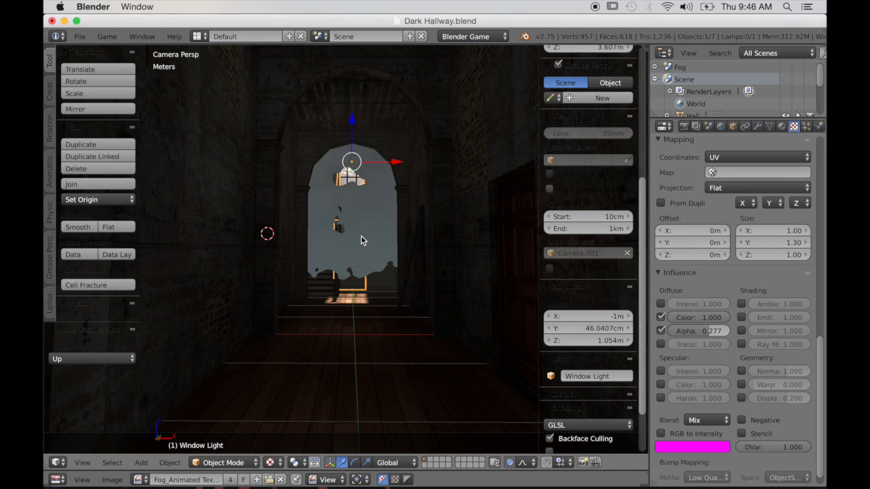
click(199, 36)
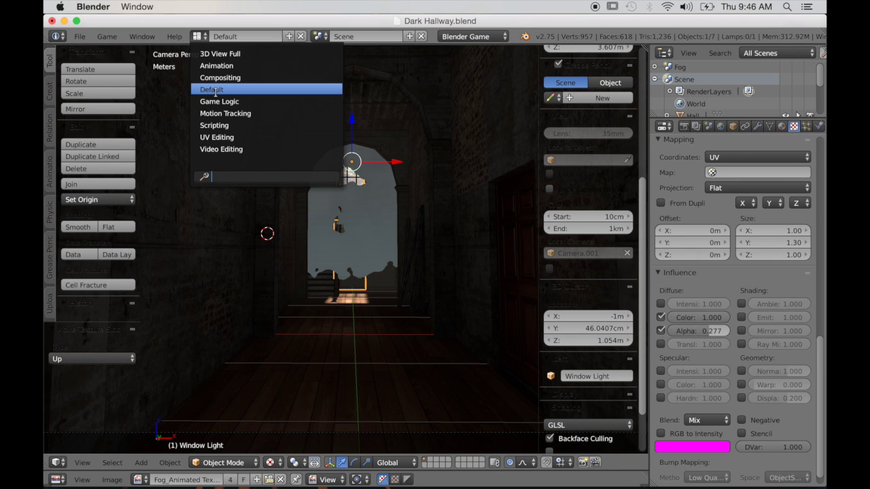
click(219, 101)
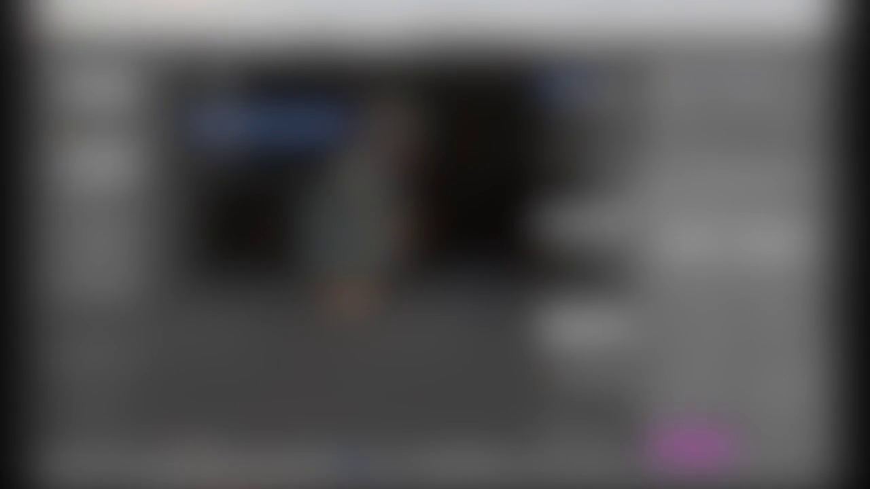
key(p)
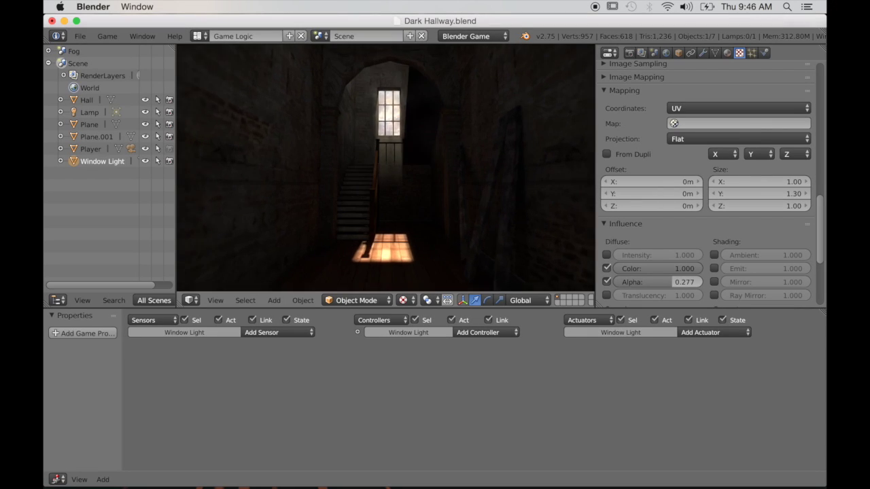
key(w)
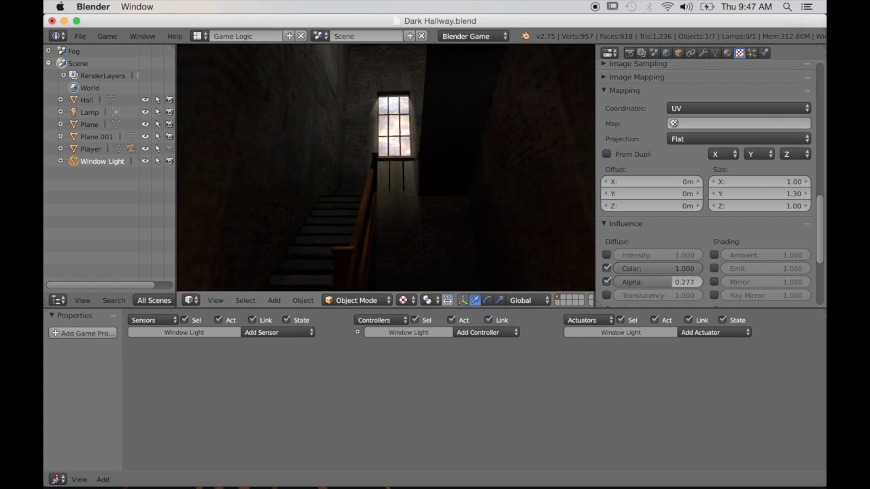
key(w)
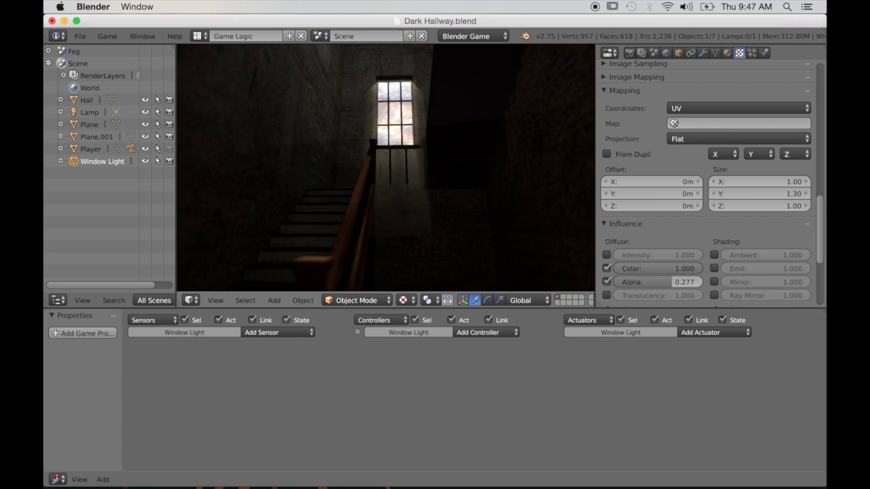
key(w)
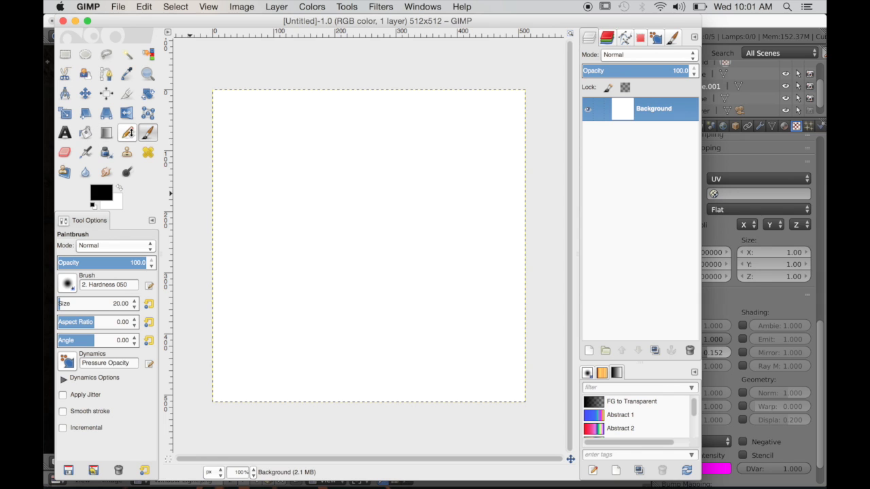
- Switch to GIMP and fill the blank 512x512 image with black
click(85, 133)
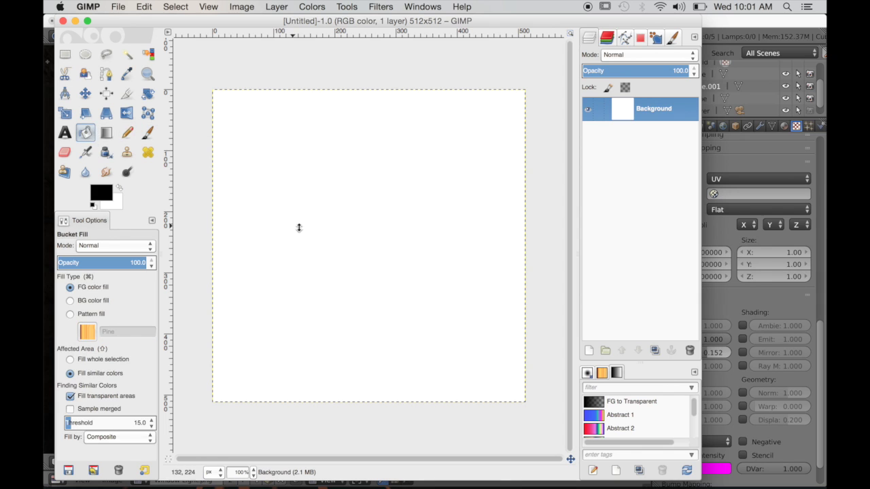
click(350, 223)
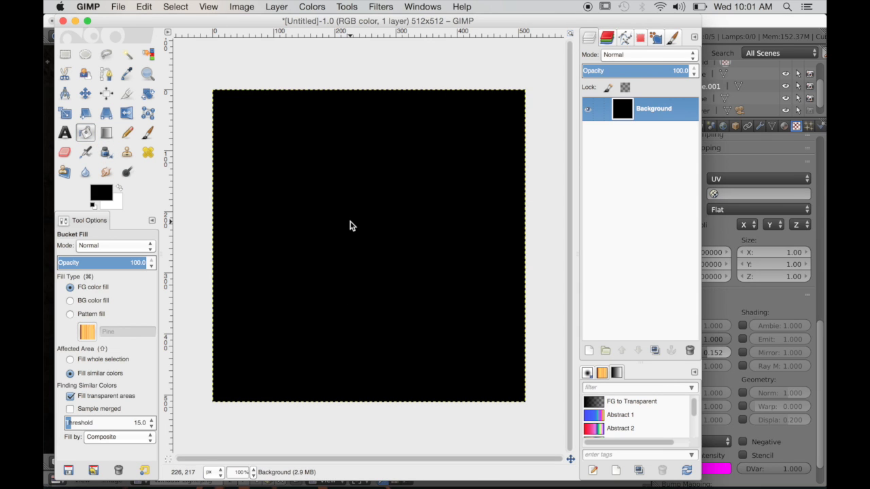
- Airbrush small white specks with a size 10 brush, scattered across the whole black image
click(85, 151)
click(119, 189)
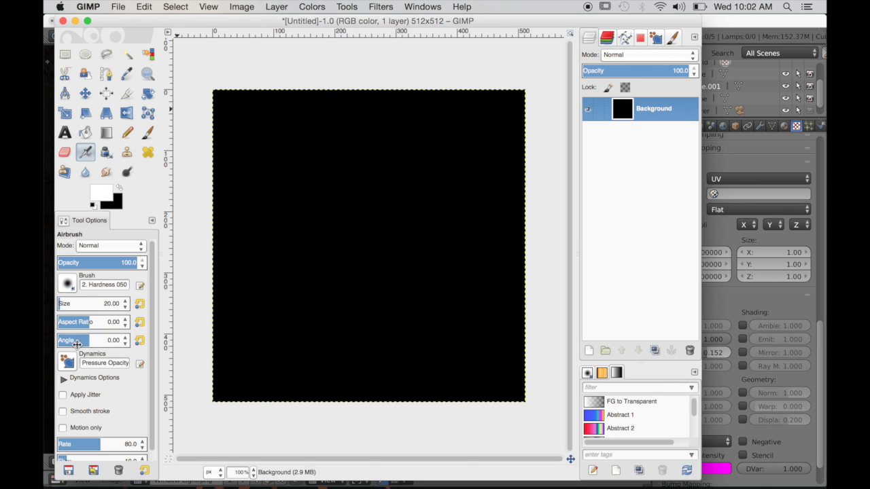
click(125, 308)
click(351, 267)
click(408, 260)
click(452, 236)
click(400, 173)
click(335, 188)
click(316, 228)
click(372, 223)
click(277, 212)
click(301, 115)
click(416, 110)
click(502, 104)
click(294, 165)
click(264, 282)
click(234, 330)
click(267, 395)
click(361, 393)
click(454, 351)
click(478, 273)
click(508, 167)
click(480, 103)
click(421, 131)
click(310, 107)
click(281, 148)
click(254, 130)
click(228, 131)
click(295, 191)
click(272, 259)
click(301, 303)
click(424, 188)
click(369, 270)
click(479, 328)
click(361, 342)
click(417, 300)
click(422, 256)
click(390, 160)
click(460, 138)
click(392, 382)
click(304, 389)
click(491, 188)
click(315, 294)
click(336, 334)
click(416, 354)
click(364, 298)
click(507, 117)
click(515, 298)
click(431, 383)
click(257, 361)
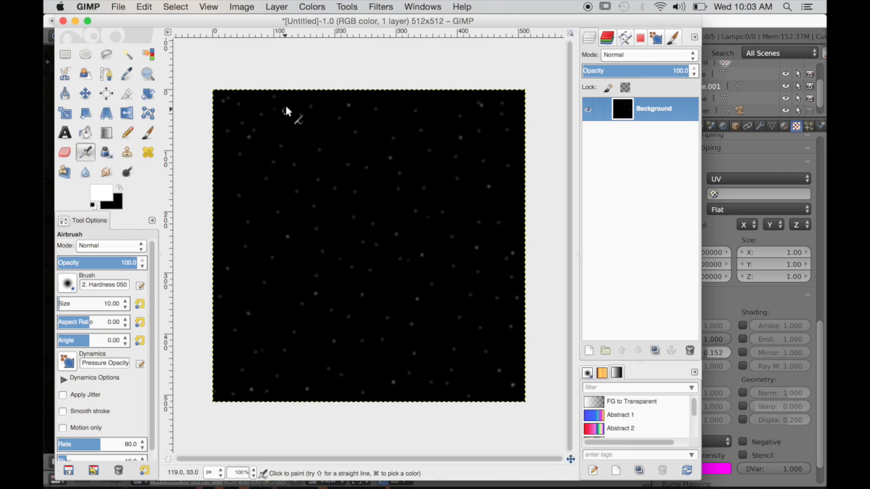
- Reduce the airbrush size to 7 and add finer white specks in the gaps across the image
scroll(126, 310, down, 3)
click(435, 333)
click(297, 360)
click(279, 332)
click(271, 223)
click(378, 155)
click(448, 136)
click(446, 218)
click(394, 219)
click(399, 343)
click(410, 393)
click(300, 389)
click(238, 296)
click(229, 127)
click(375, 108)
click(503, 174)
click(367, 288)
click(350, 301)
click(378, 210)
click(379, 241)
- Turn the image's black (000000) transparent with Color to Alpha, leaving only the white specks
click(312, 6)
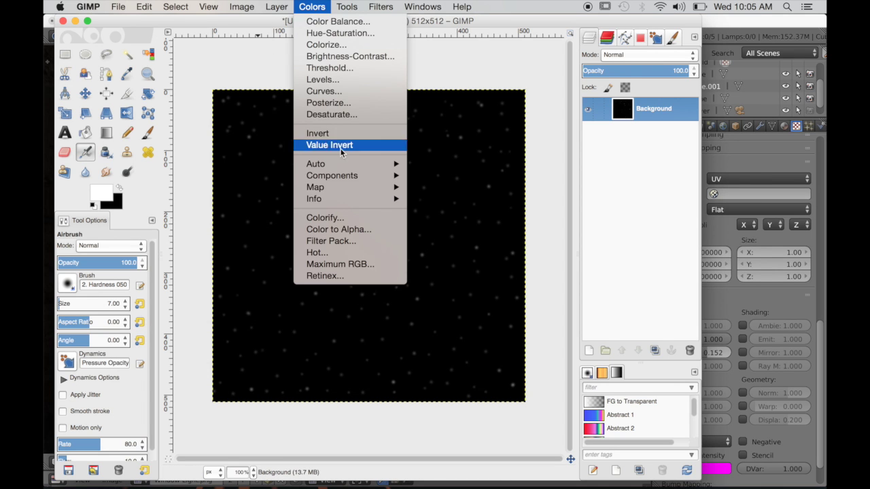
click(333, 229)
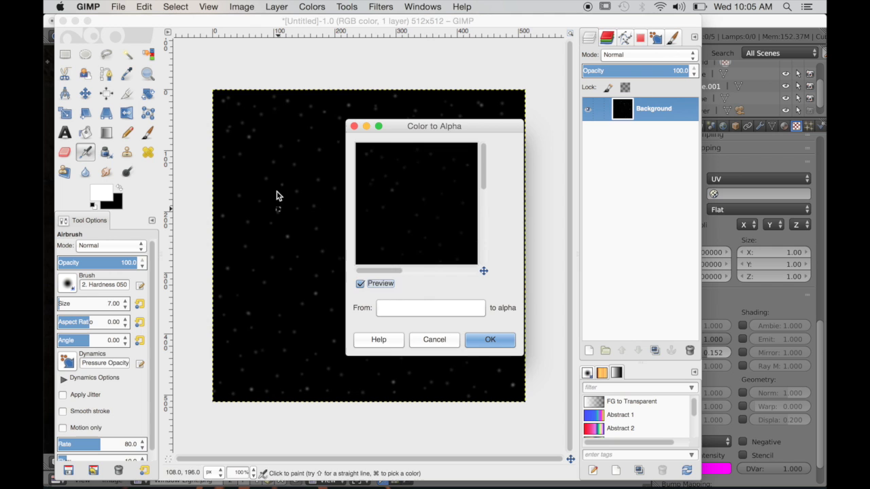
click(428, 307)
drag(408, 221, 291, 297)
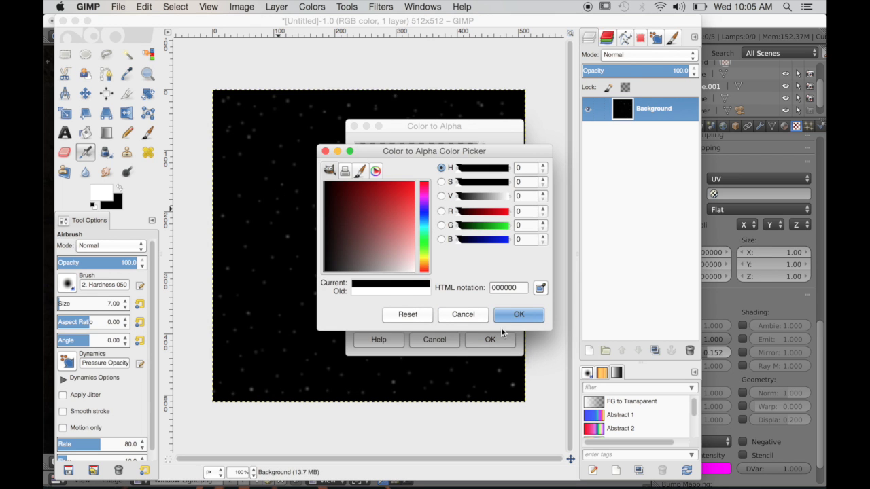
click(518, 317)
click(505, 338)
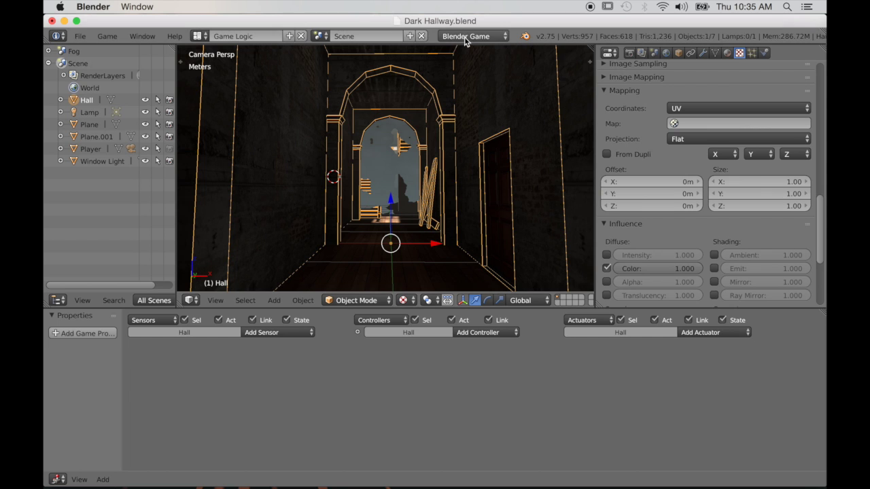
- Switch to Blender, display the Fog scene of Dark Hallway.blend and rename the scene Dust
click(321, 36)
click(324, 53)
click(351, 36)
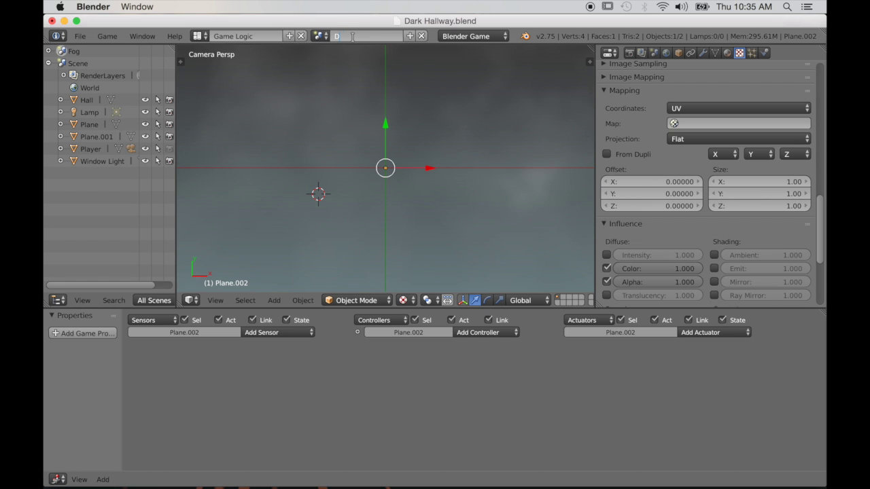
text(Dust)
key(Return)
- Delete the old fog plane from the Dust scene
scroll(401, 116, down, 2)
middle_drag(400, 116, 451, 177)
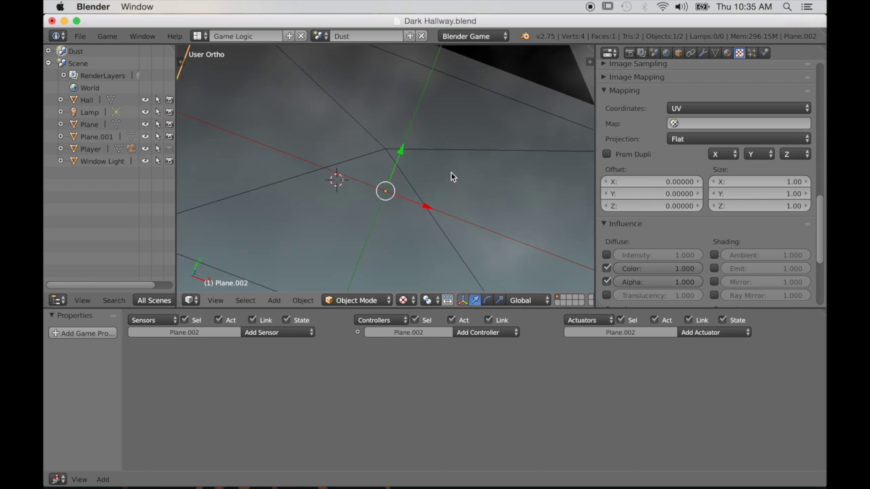
scroll(451, 177, down, 3)
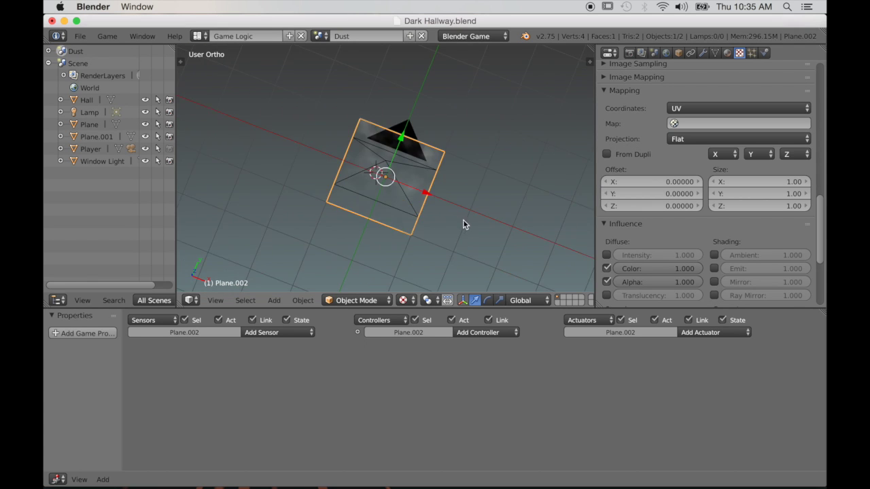
middle_drag(460, 222, 438, 196)
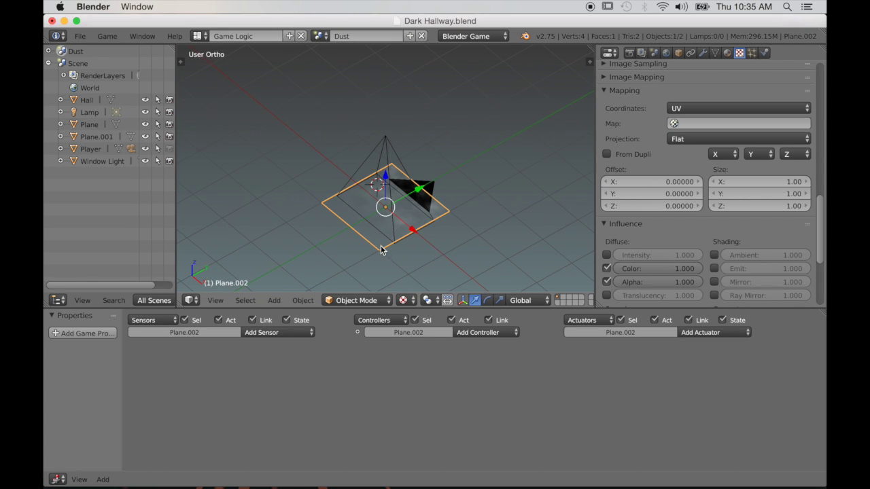
middle_drag(380, 250, 395, 252)
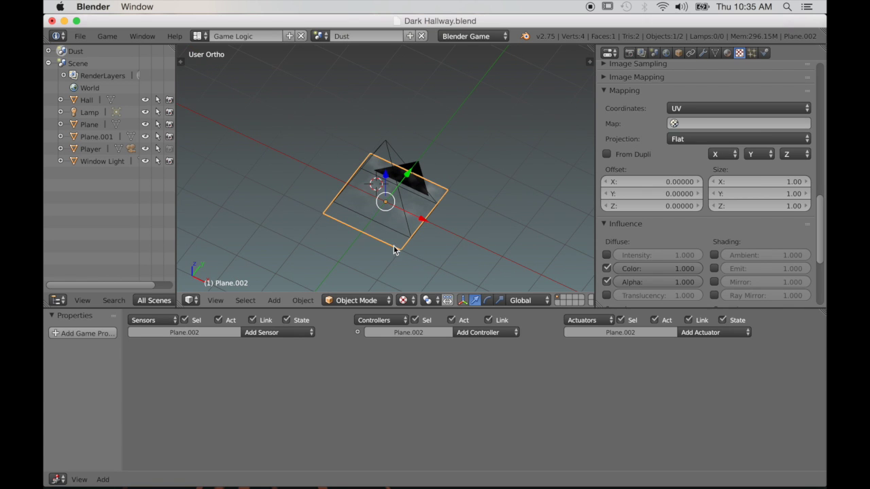
key(x)
click(397, 243)
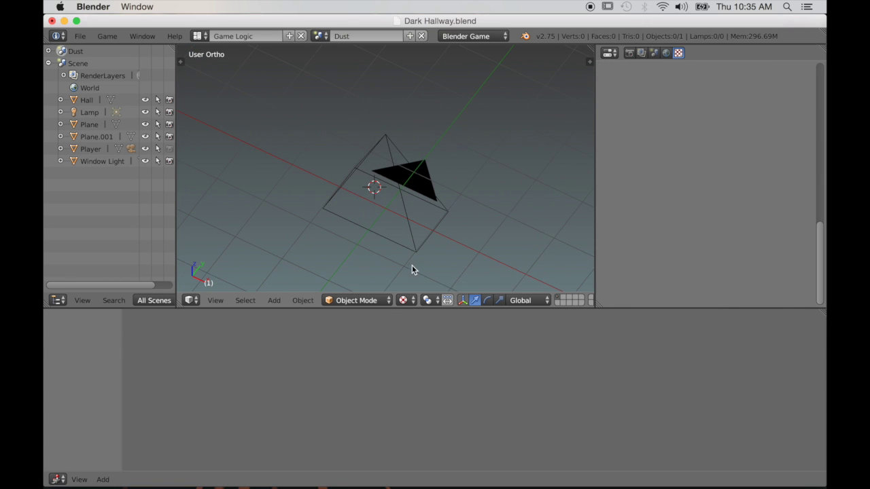
key(Delete)
- Add a new mesh plane at the origin of the Dust scene and show it in perspective
middle_drag(437, 262, 429, 192)
key(shift+a)
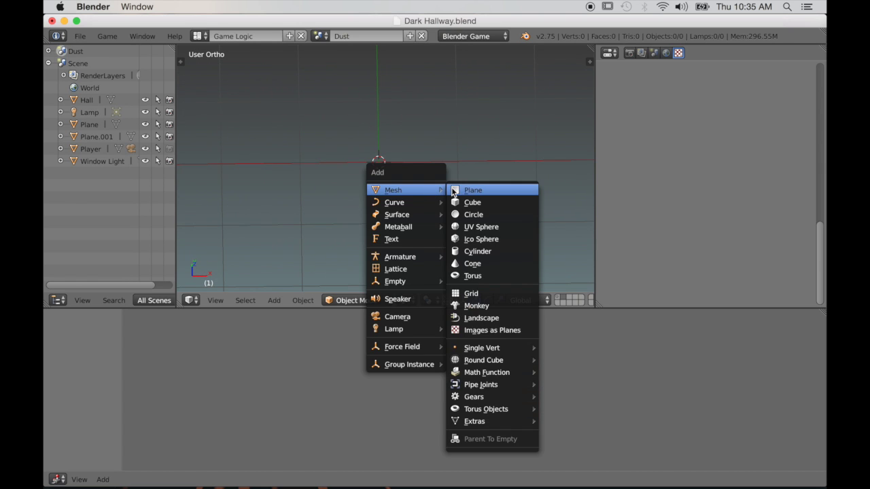
click(476, 188)
mouse_move(453, 193)
middle_down()
mouse_move(439, 200)
mouse_move(449, 208)
middle_up()
key(KP_5)
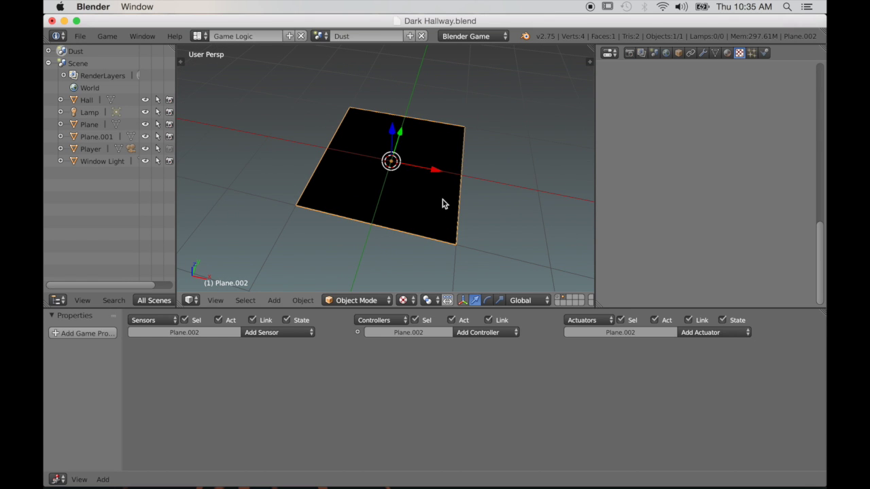
- Unwrap the new plane in Edit Mode and give it a new material
key(Tab)
key(u)
click(435, 192)
click(727, 55)
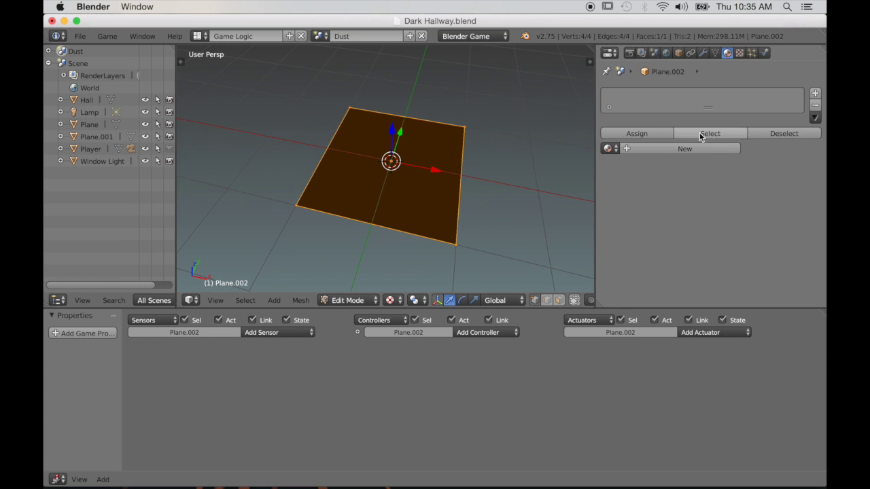
click(693, 146)
- Add a new texture of type Image or Movie to the plane's material
click(740, 53)
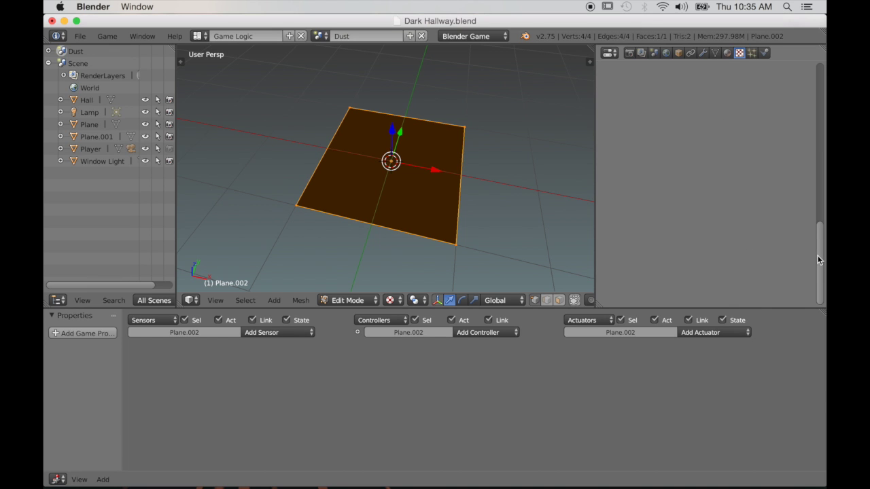
drag(819, 259, 820, 102)
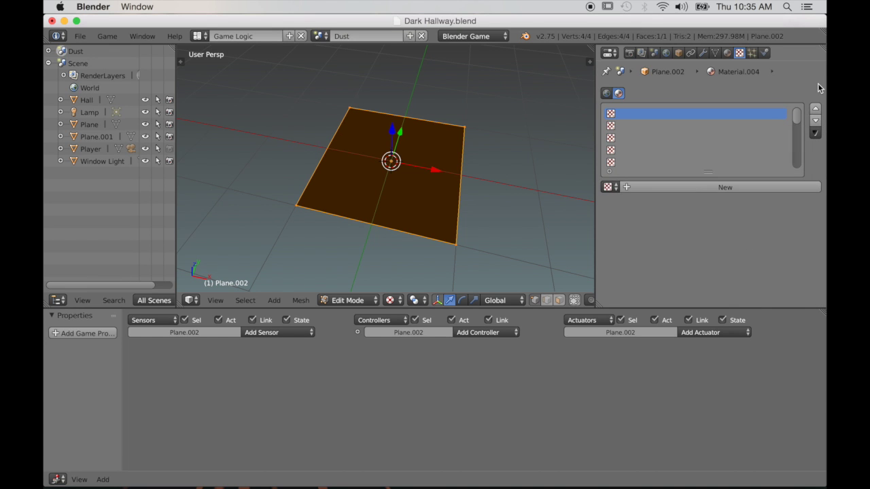
click(663, 192)
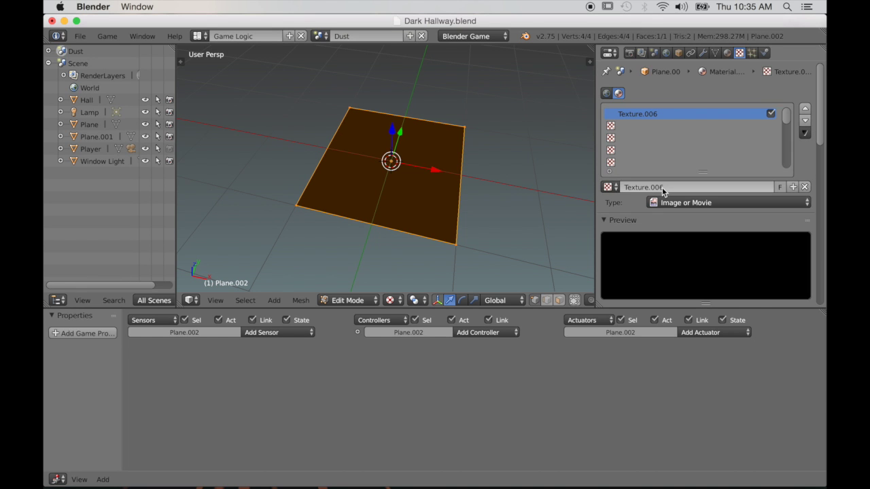
click(714, 204)
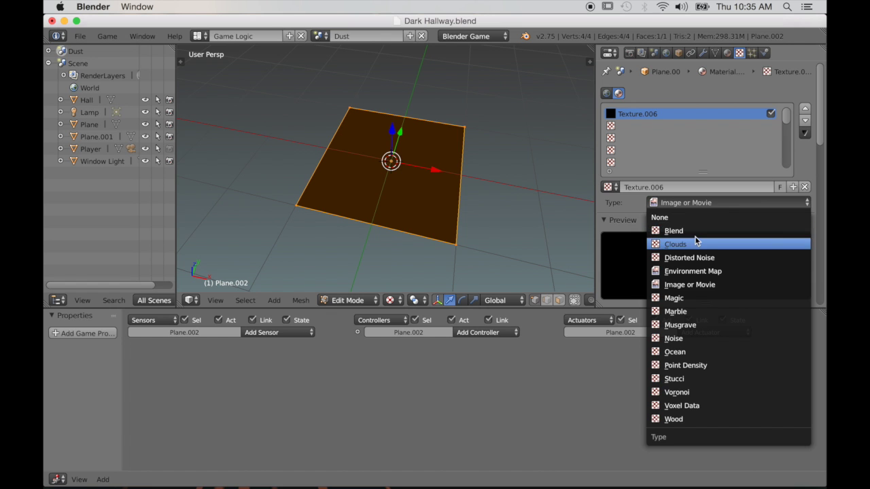
scroll(673, 248, down, 3)
scroll(678, 256, down, 1)
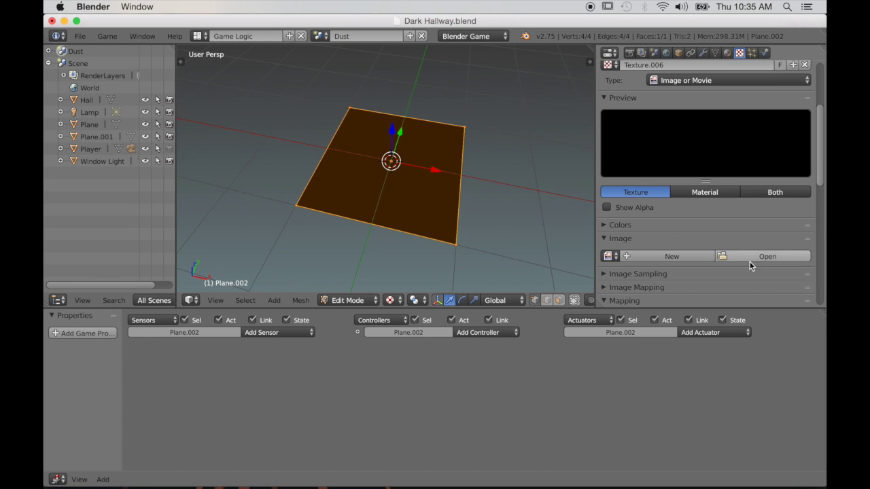
- Load Dust1.png from the Desktop as the texture image and enable the texture's Alpha influence
click(754, 257)
click(225, 110)
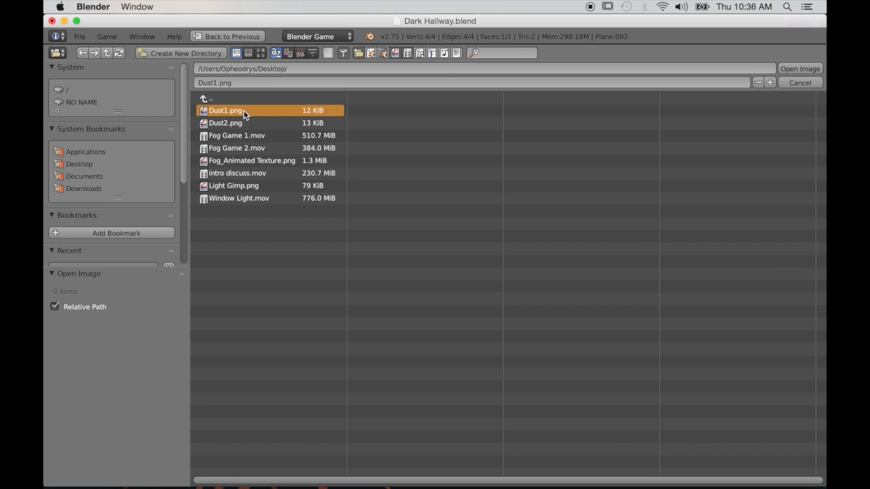
click(816, 69)
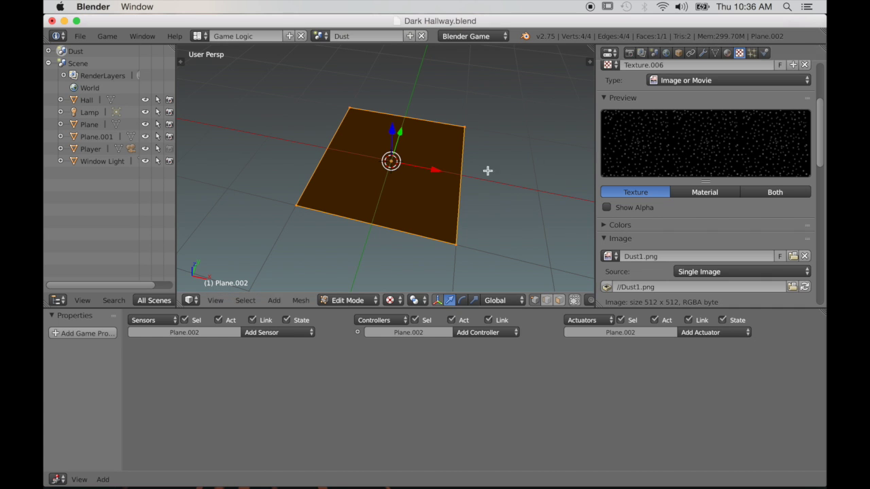
scroll(703, 292, down, 3)
scroll(700, 292, down, 12)
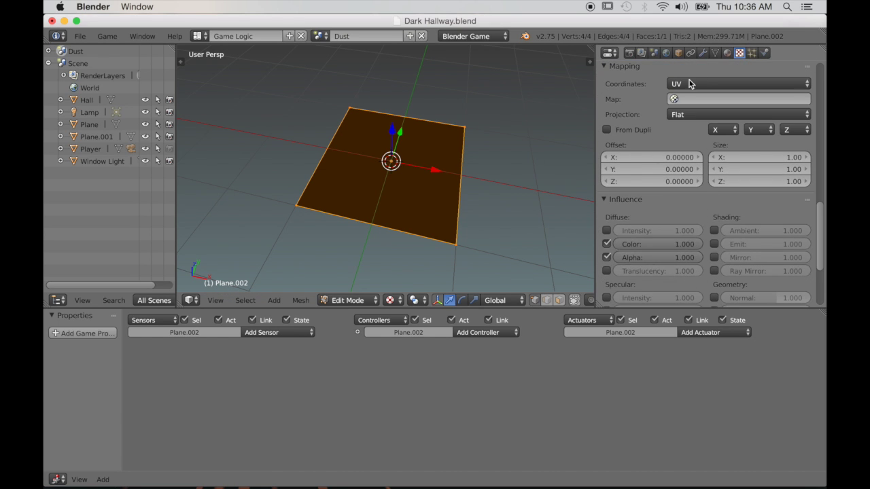
- Make the plane's dust material shadeless
click(728, 53)
scroll(766, 225, down, 2)
scroll(766, 226, down, 7)
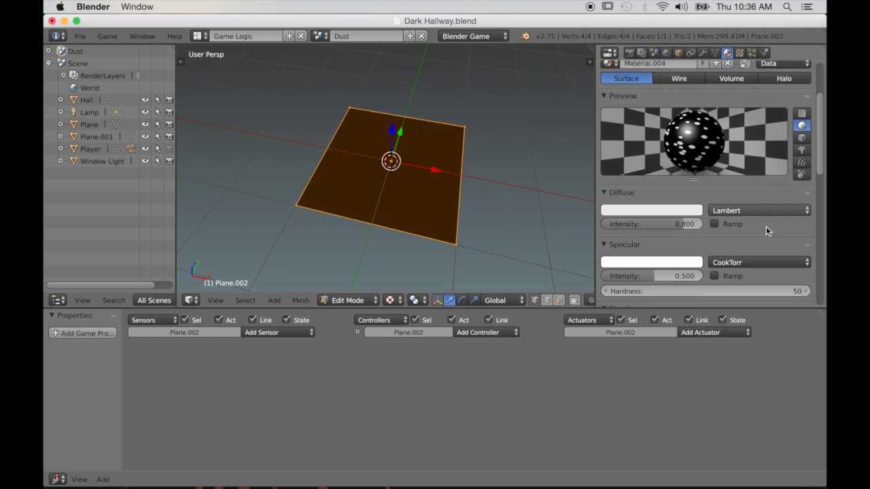
click(715, 240)
scroll(719, 273, down, 1)
scroll(719, 274, down, 5)
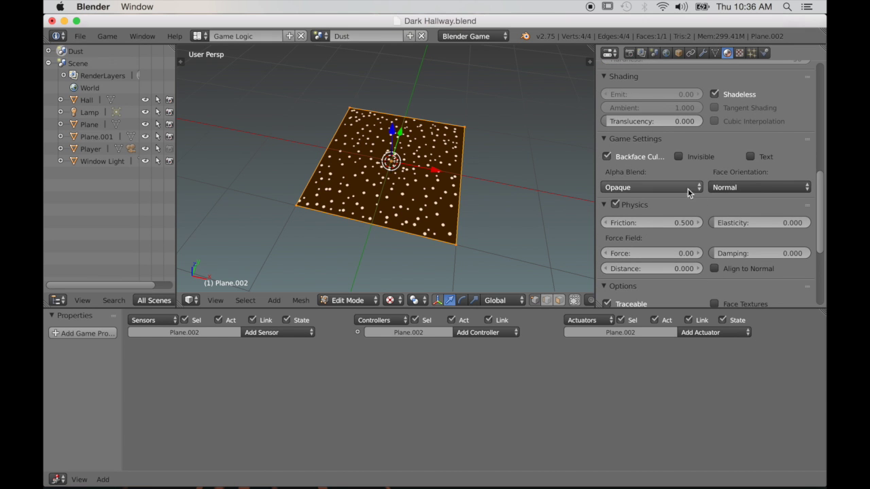
- Enable Z Transparency on the dust material and set its Alpha to 0
scroll(715, 292, down, 5)
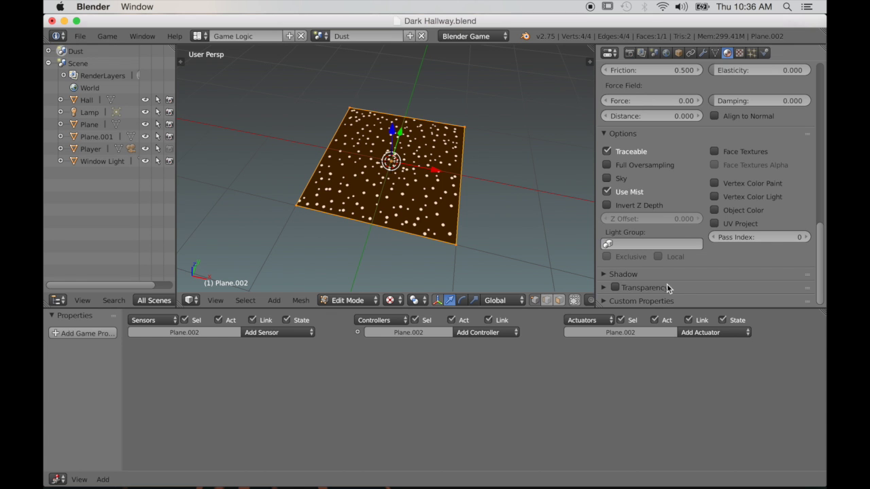
click(615, 287)
click(612, 285)
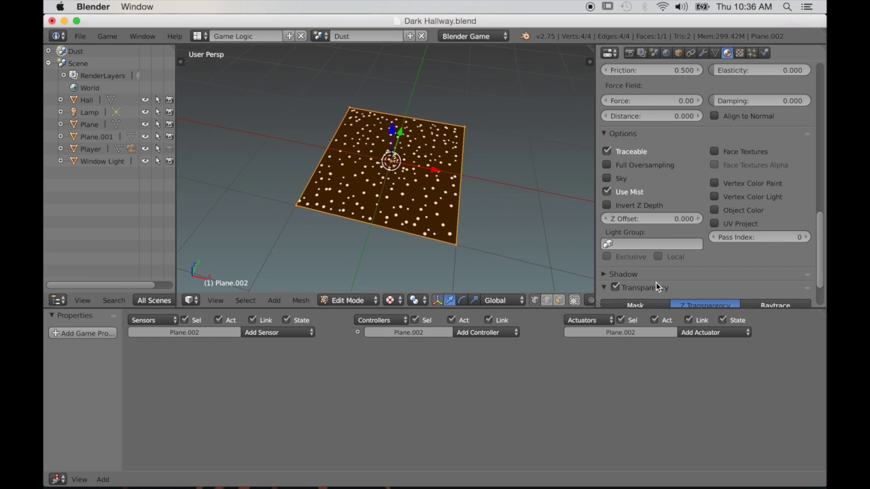
scroll(680, 285, down, 2)
drag(749, 273, 602, 272)
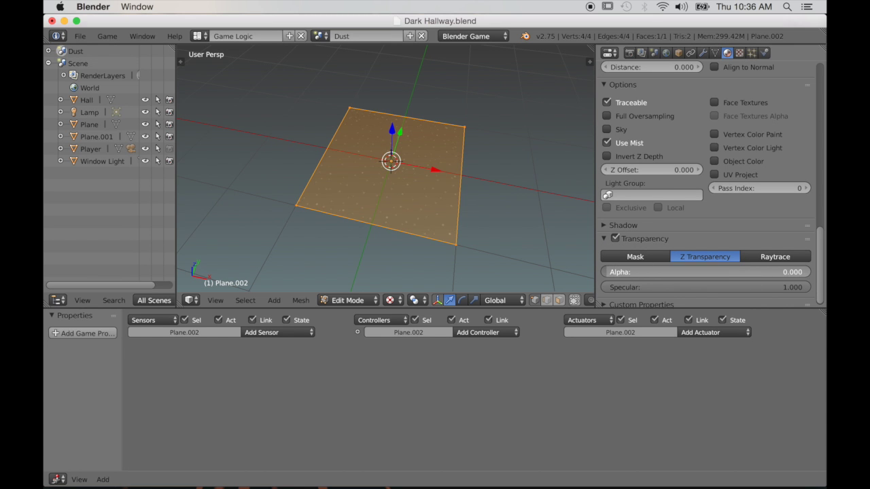
- Split the logic editor area and turn the new part into a UV/Image Editor
scroll(521, 224, up, 5)
middle_drag(521, 224, 508, 240)
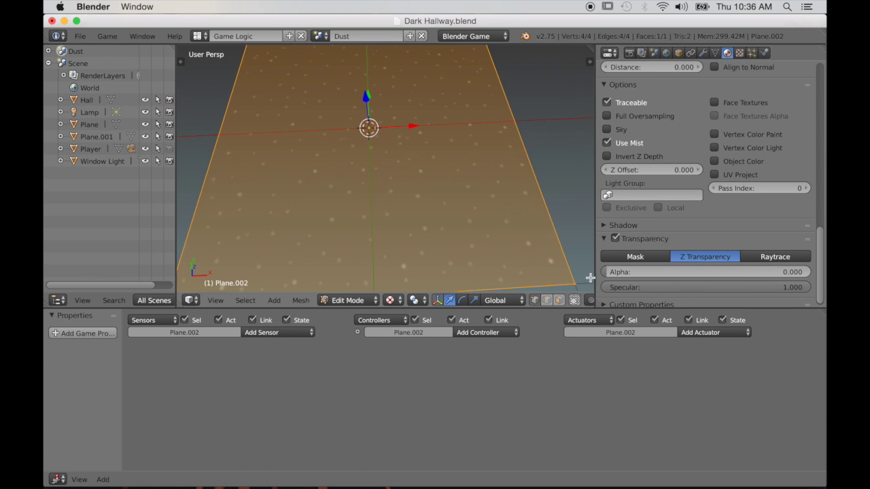
drag(822, 310, 522, 408)
click(535, 479)
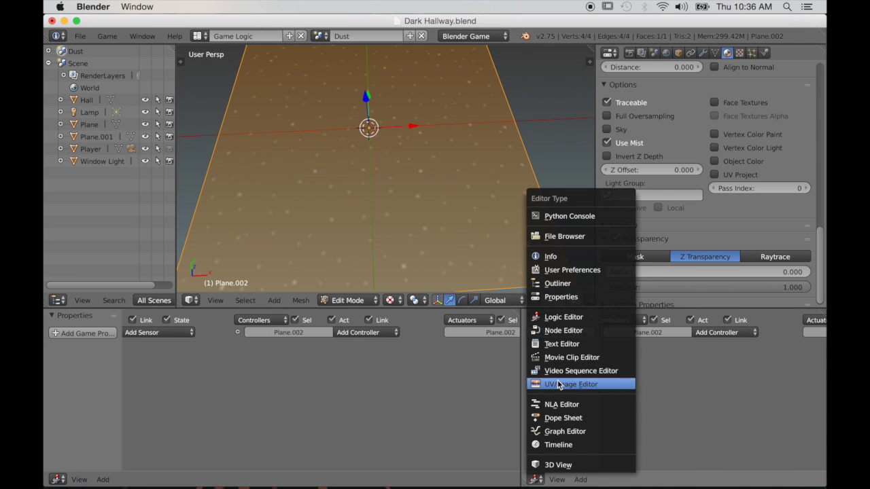
click(564, 384)
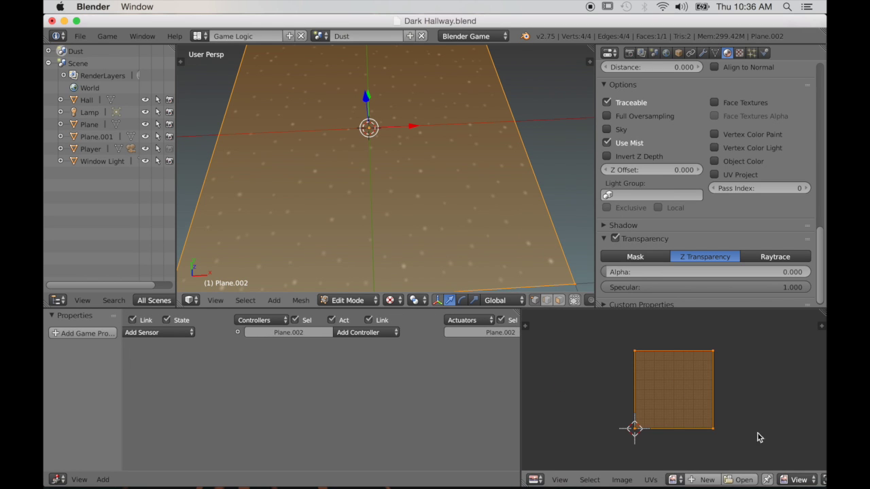
- Scale the plane's UVs up to about twice their size so the specks get smaller, and return to Object Mode
key(s)
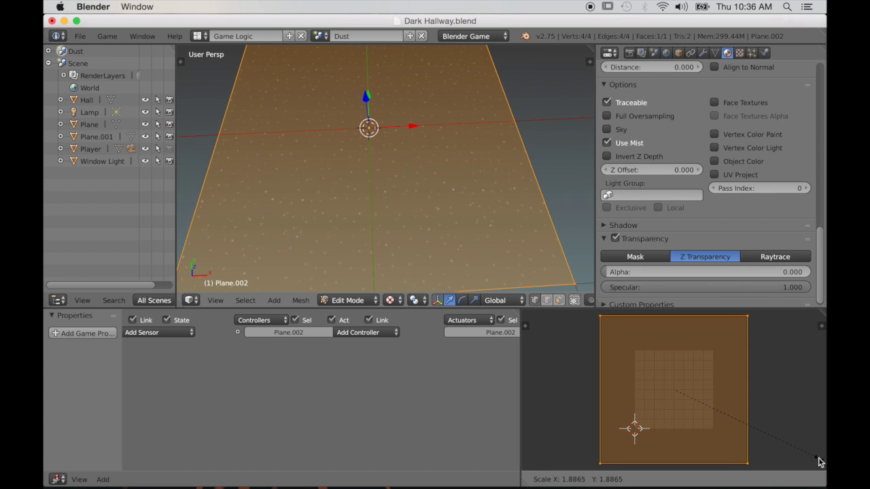
click(822, 461)
scroll(542, 221, down, 2)
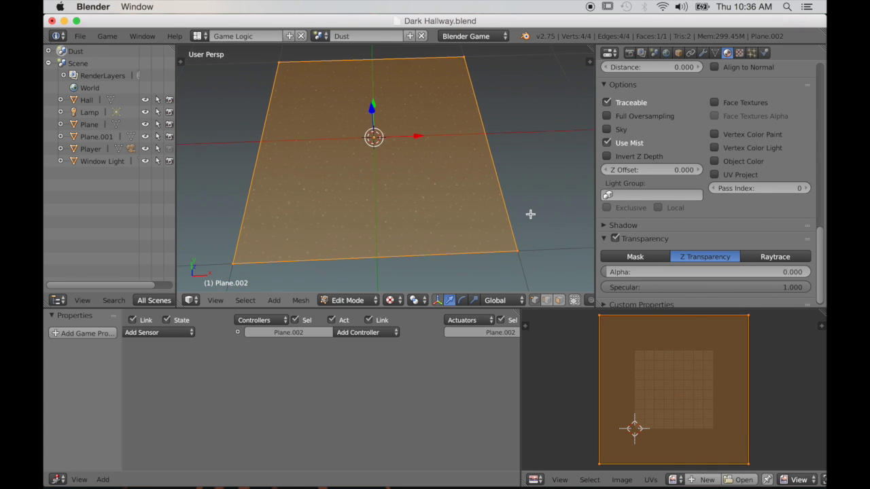
middle_drag(530, 214, 525, 219)
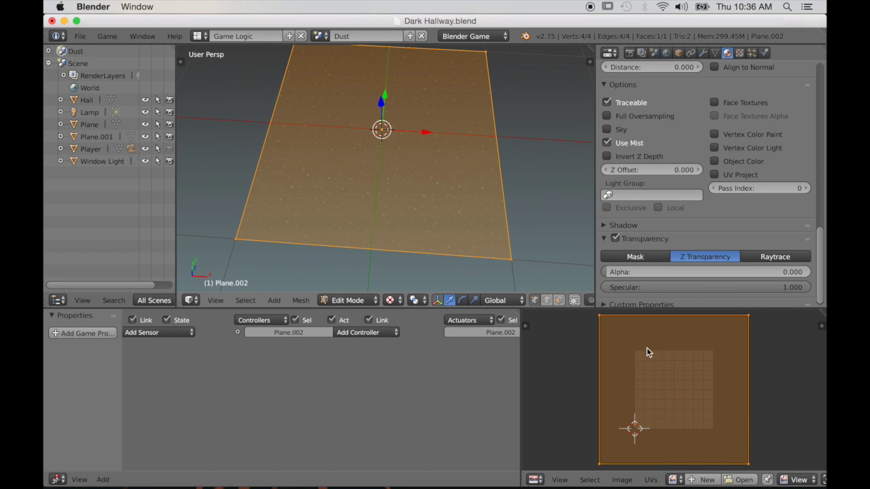
key(s)
click(822, 425)
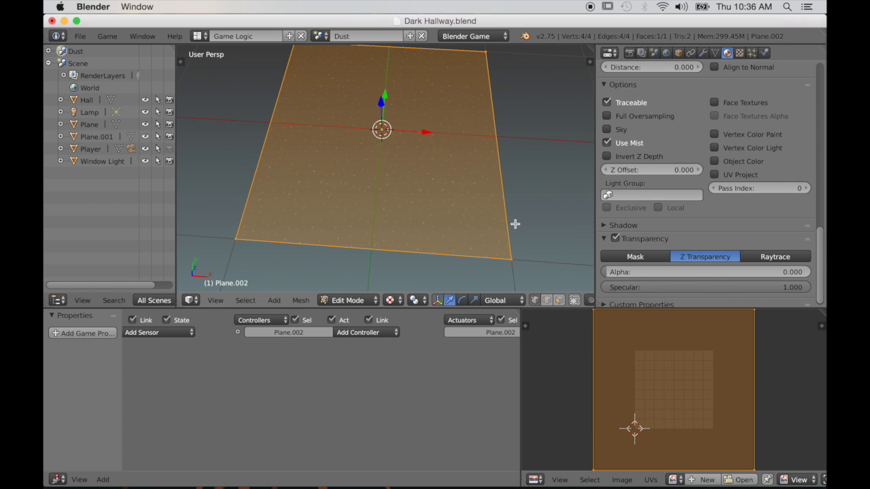
key(Tab)
scroll(515, 224, up, 5)
scroll(515, 236, down, 5)
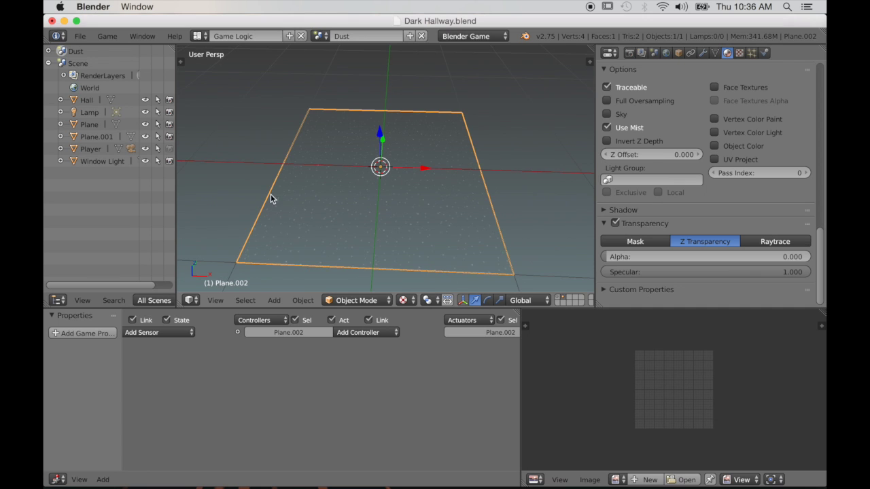
- Rename the plane in the Dust scene as Dust 1
click(49, 52)
double_click(99, 101)
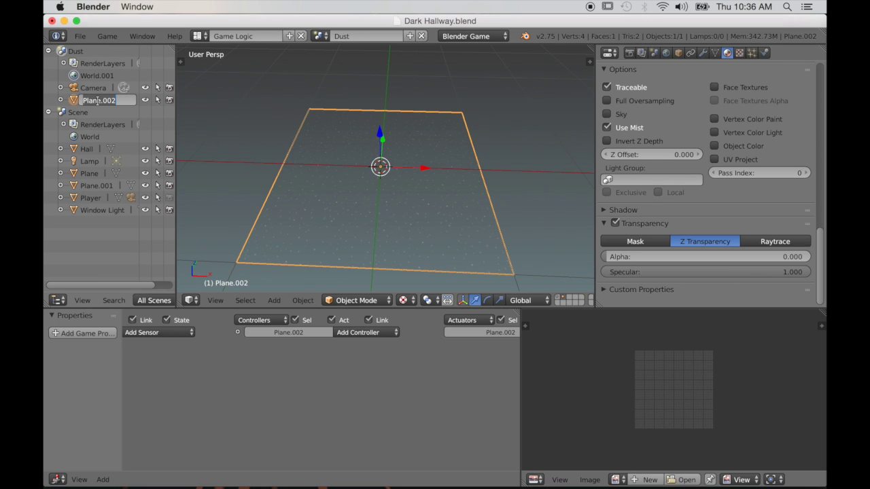
text(Dust 1)
key(Return)
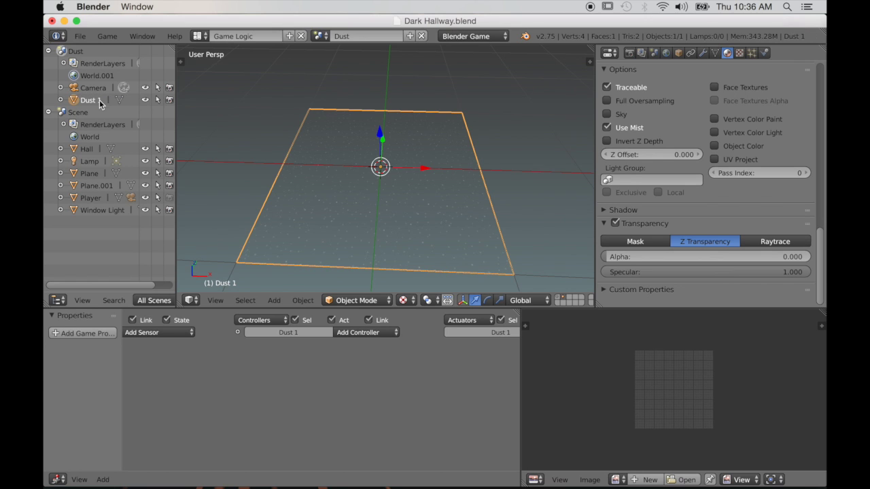
- Add a second plane mesh to the Dust scene and raise it slightly above the Dust 1 plane
scroll(415, 201, down, 2)
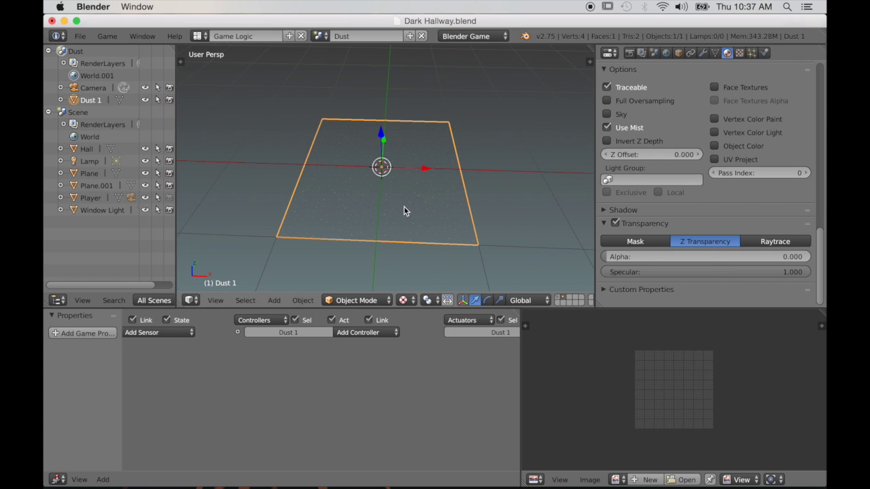
key(shift+a)
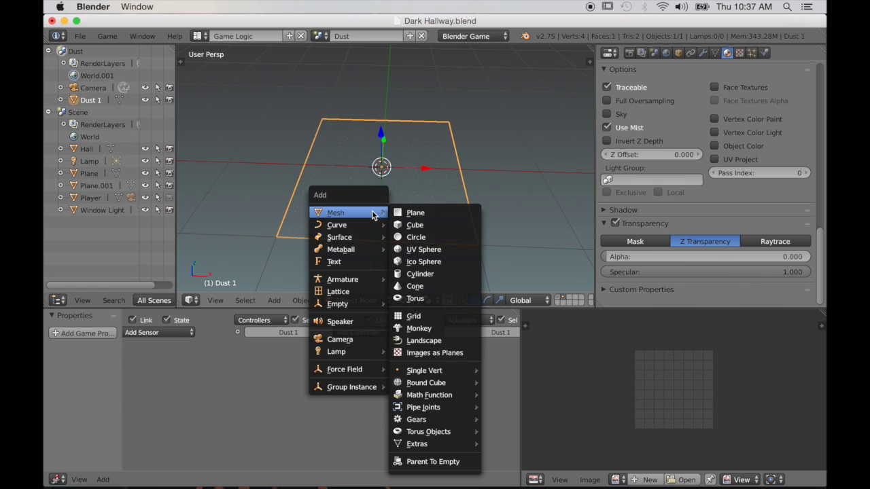
click(401, 213)
drag(381, 148, 384, 124)
scroll(474, 199, up, 1)
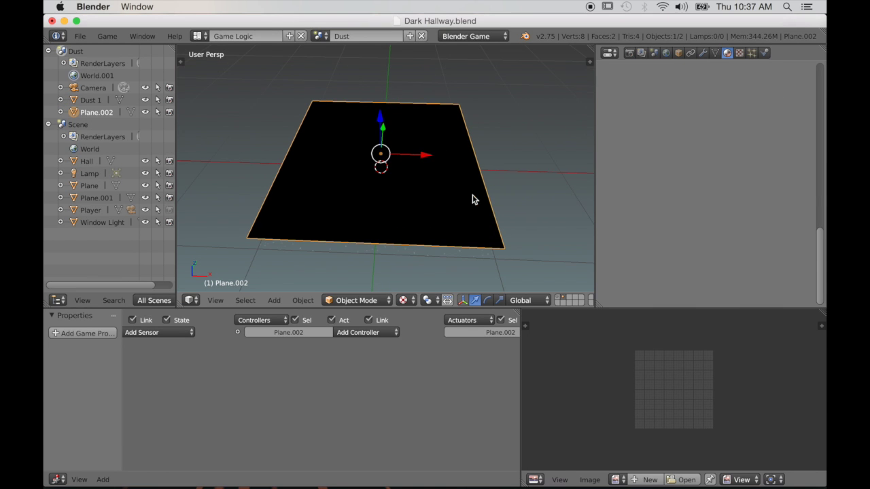
- Unwrap the second plane, scale its UVs up to about twice their size, and return to Object Mode
key(Tab)
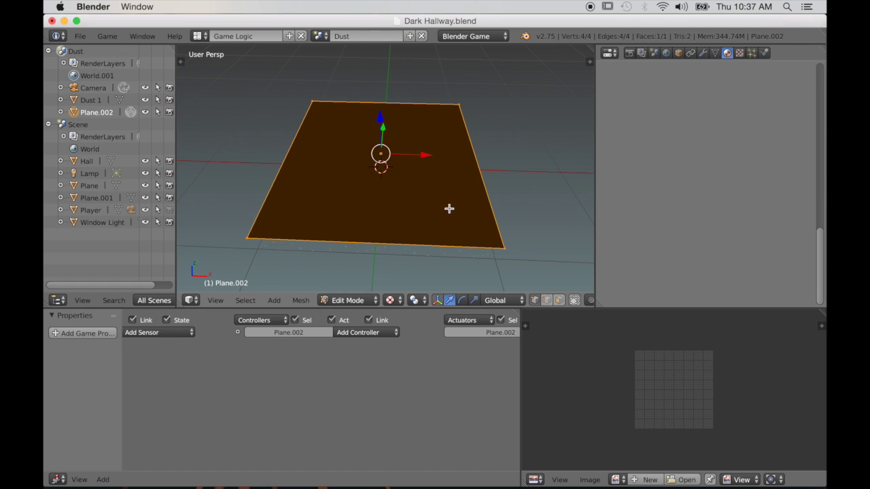
key(u)
click(437, 200)
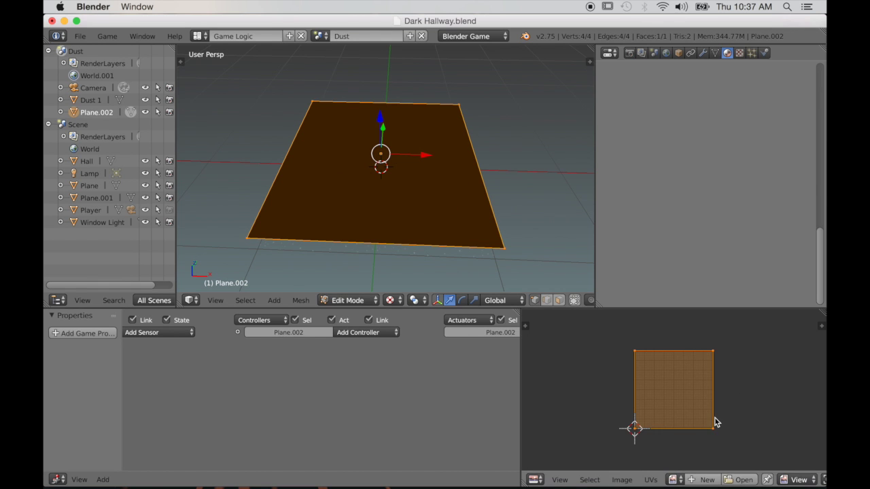
key(s)
click(741, 424)
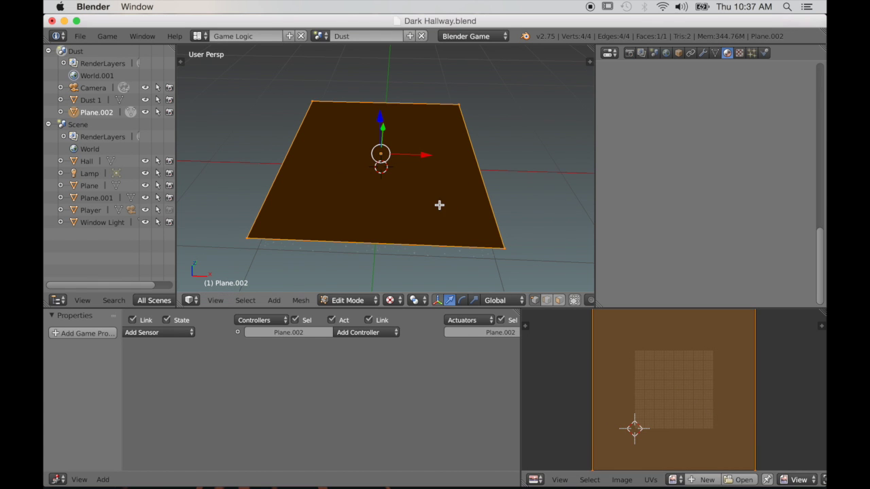
key(Tab)
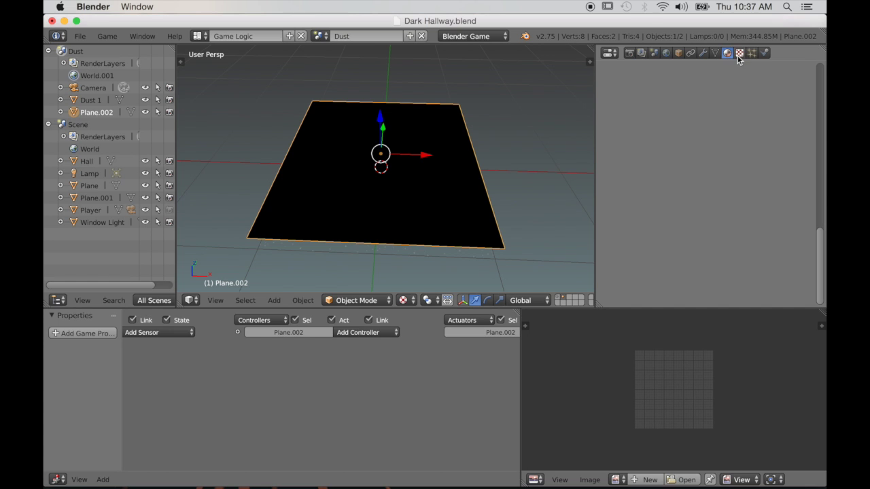
- Create a new material for the second plane and make it shadeless
drag(823, 238, 821, 75)
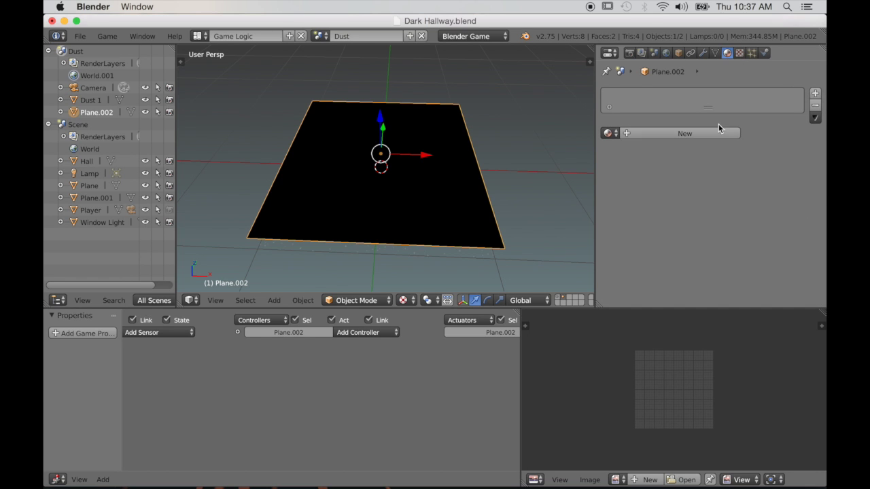
click(719, 129)
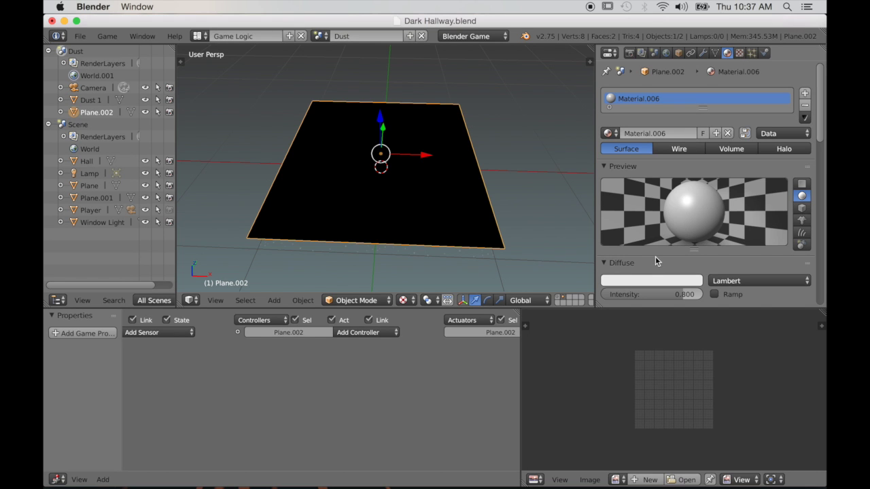
scroll(655, 259, down, 7)
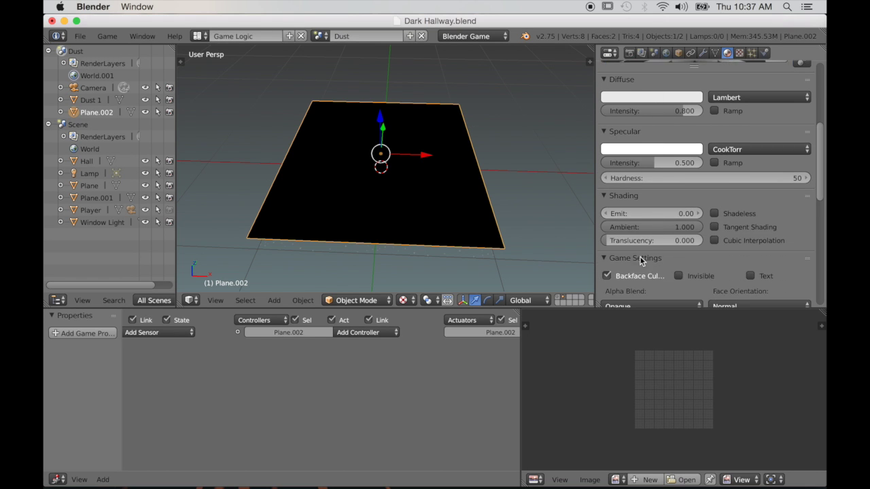
scroll(643, 268, down, 2)
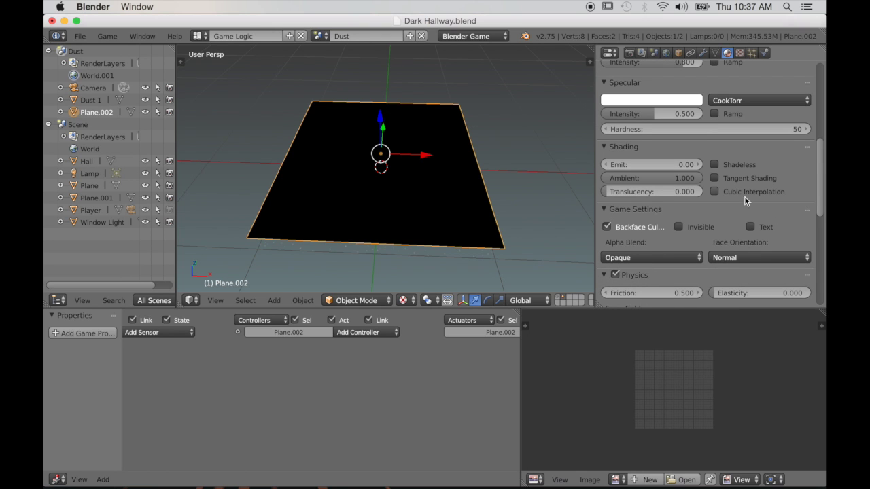
click(715, 165)
- Enable Z Transparency on the second plane's material and set its Alpha to 0
scroll(662, 269, down, 7)
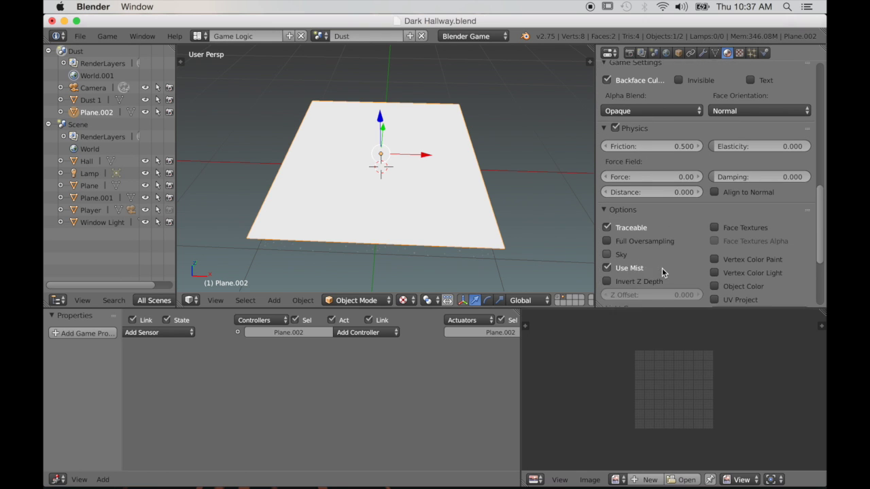
scroll(660, 276, down, 2)
click(616, 235)
drag(782, 268, 607, 269)
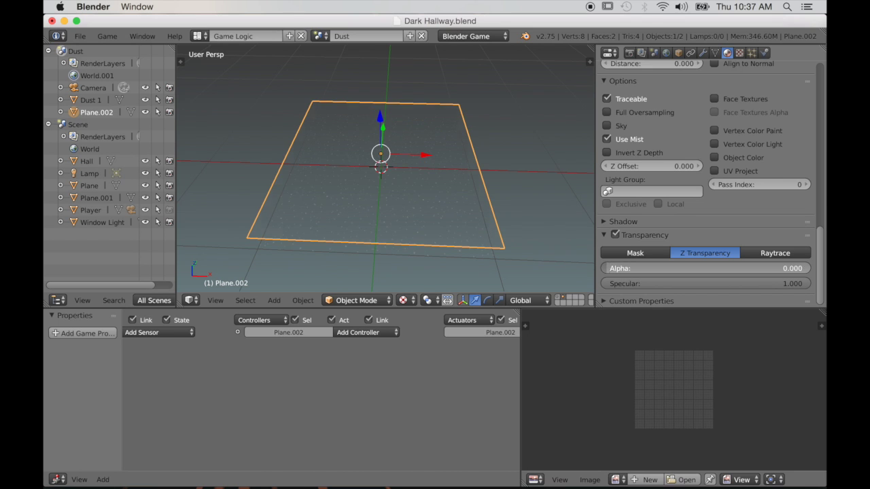
- Add an image texture to the second plane's material using Dust2.png from the Desktop
click(741, 53)
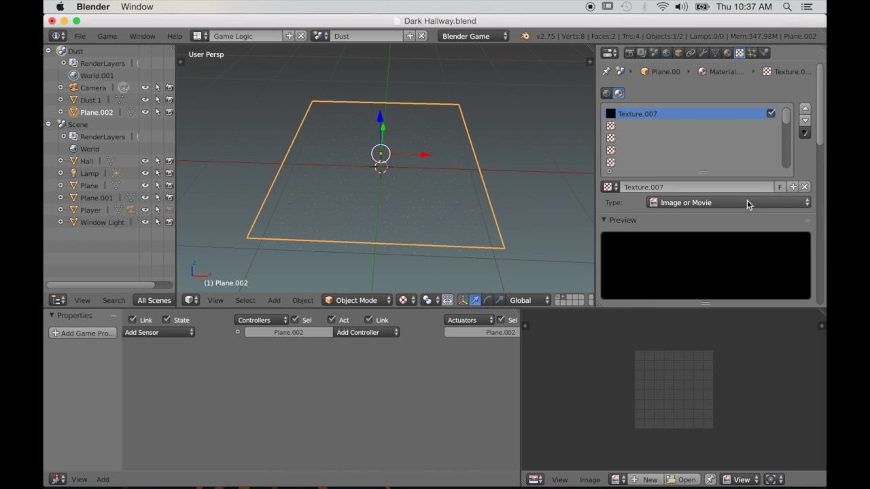
scroll(749, 204, down, 5)
click(751, 230)
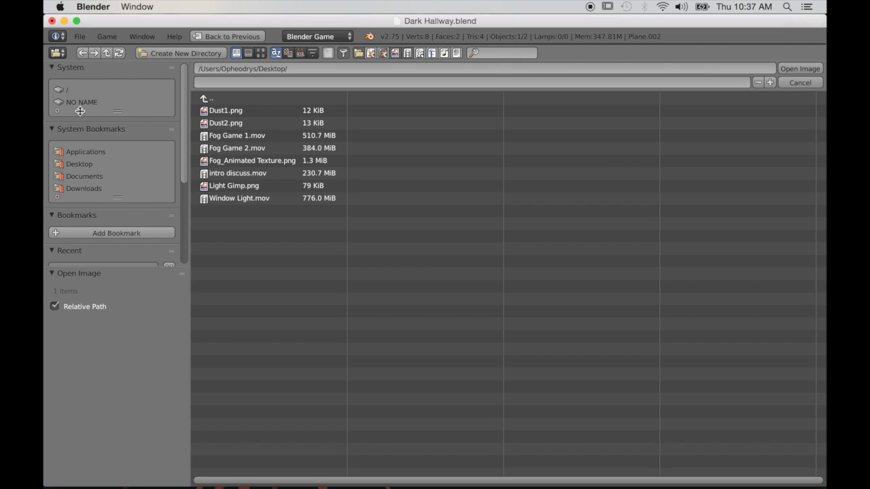
click(226, 123)
click(786, 70)
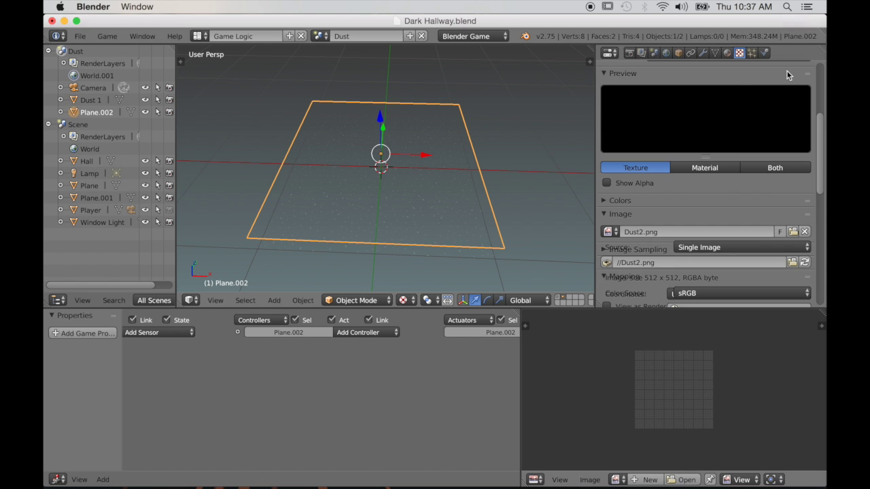
- Map the Dust2.png texture with UV coordinates and make it influence the material's Alpha as well as Color
scroll(762, 250, down, 12)
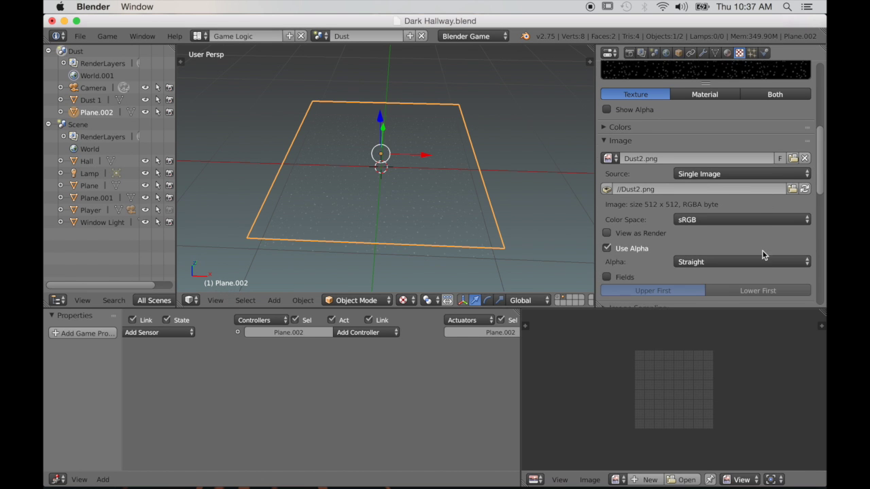
scroll(651, 283, down, 3)
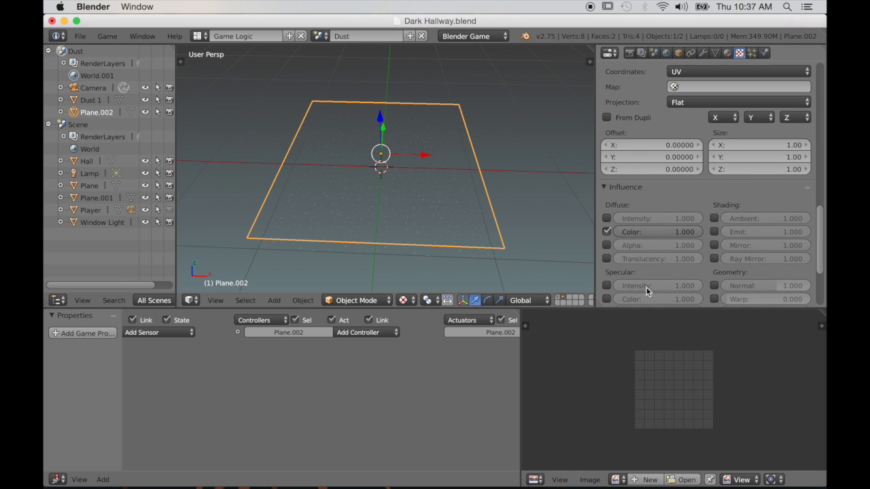
scroll(476, 231, up, 3)
scroll(430, 223, up, 6)
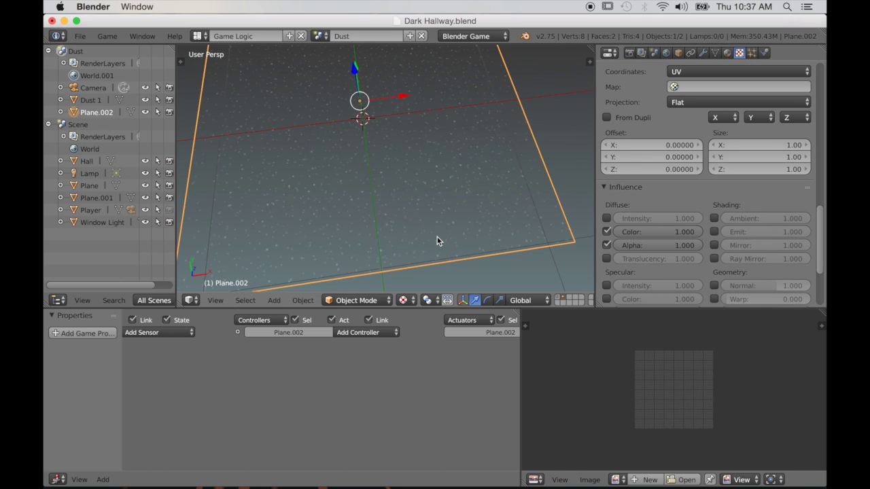
middle_drag(446, 223, 443, 216)
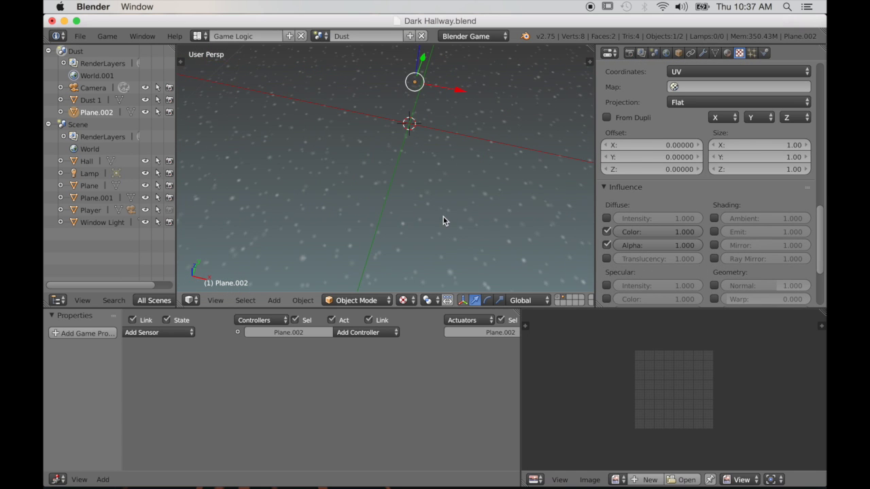
middle_drag(326, 190, 350, 202)
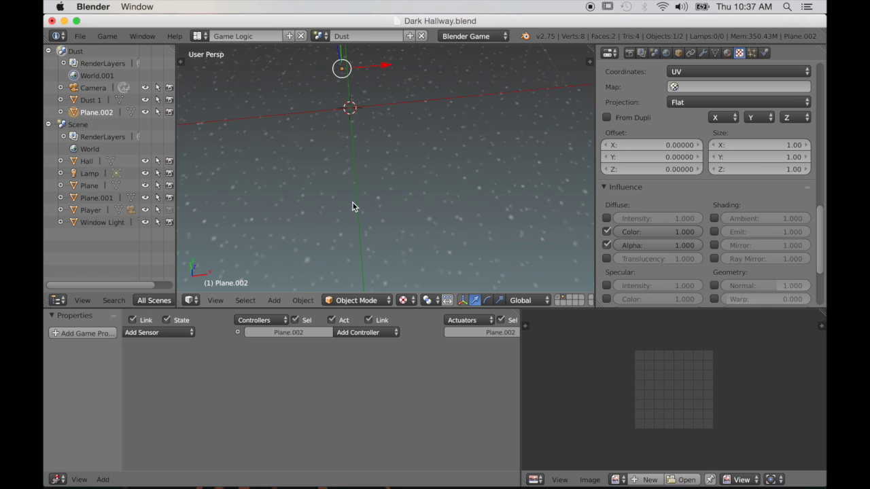
- Merge the UV/Image Editor area back into the Logic Editor and rename the second plane as Dust 2
drag(516, 312, 544, 312)
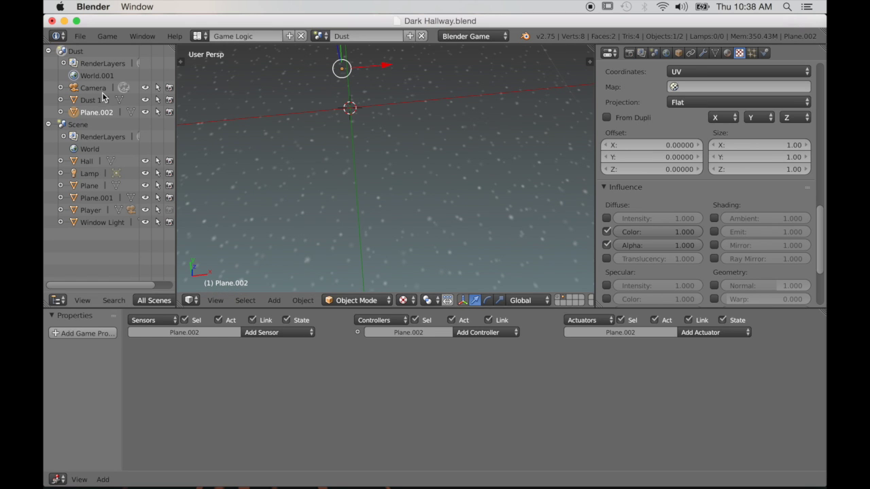
double_click(98, 113)
text(D)
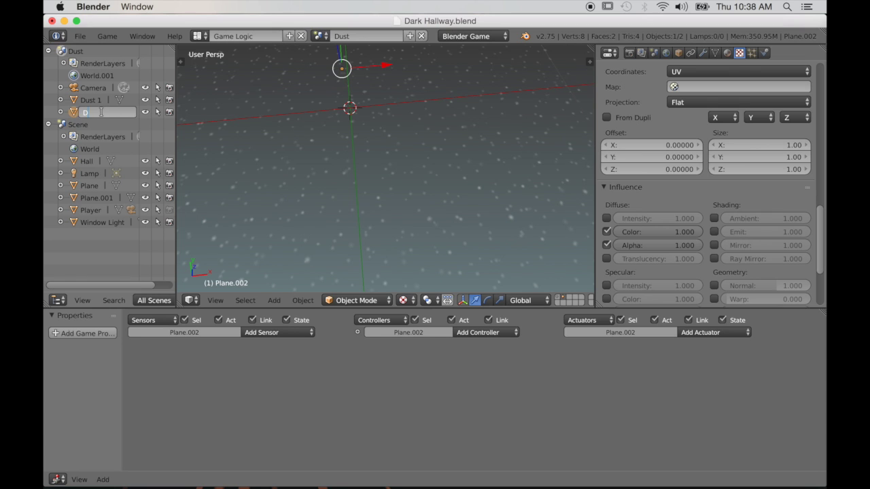
text(ust 2)
key(Return)
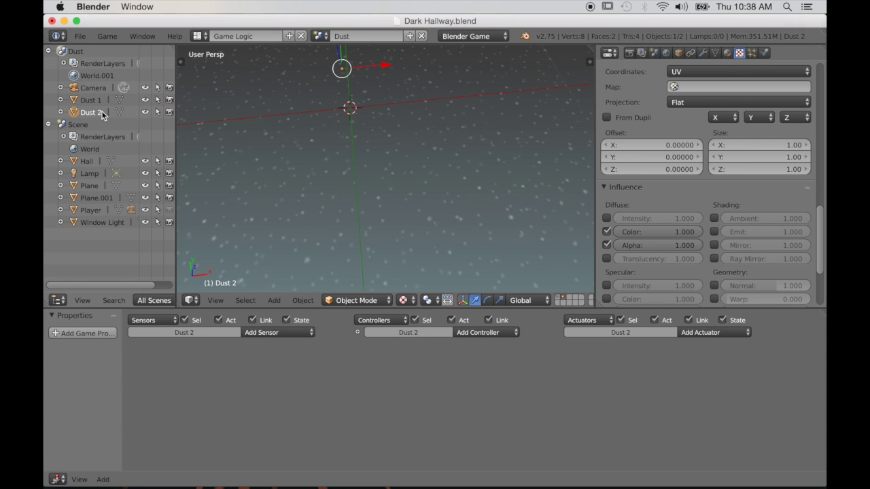
- Add an Always sensor and a Motion actuator to the Dust 2 plane
click(281, 332)
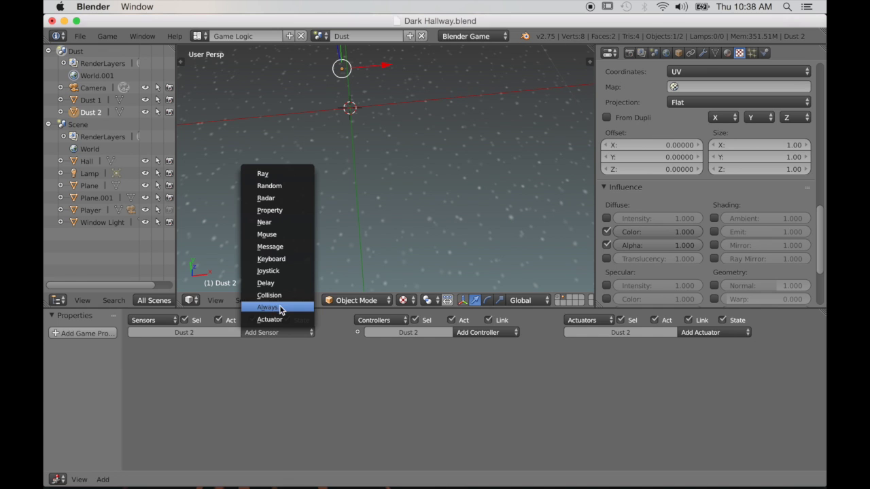
click(279, 307)
click(607, 328)
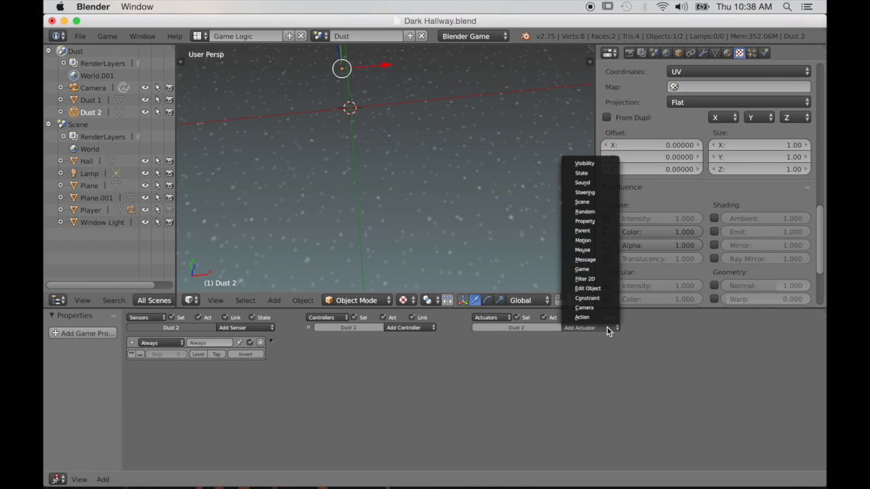
click(582, 240)
- Set Dust 2's Motion actuator to Loc Z 0.01 and Rot Z 0.2°, and link the Always sensor to it
scroll(616, 388, up, 2)
middle_drag(617, 424, 429, 420)
scroll(401, 209, down, 9)
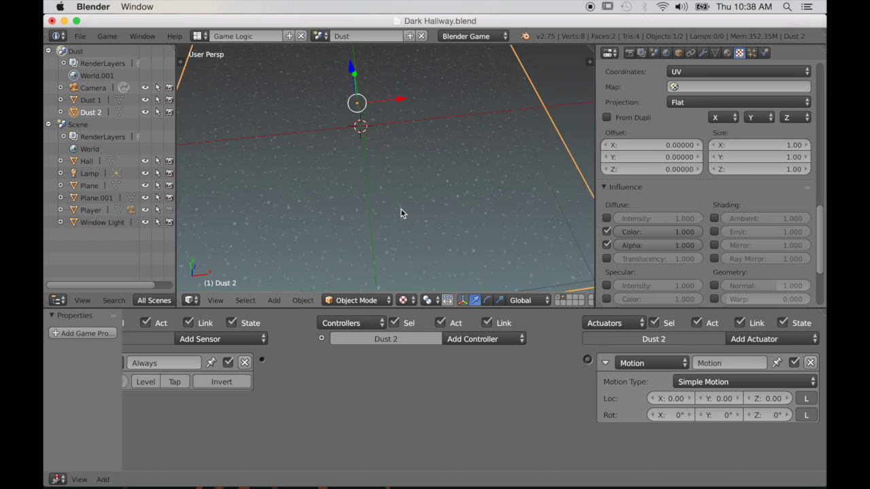
middle_drag(411, 225, 391, 213)
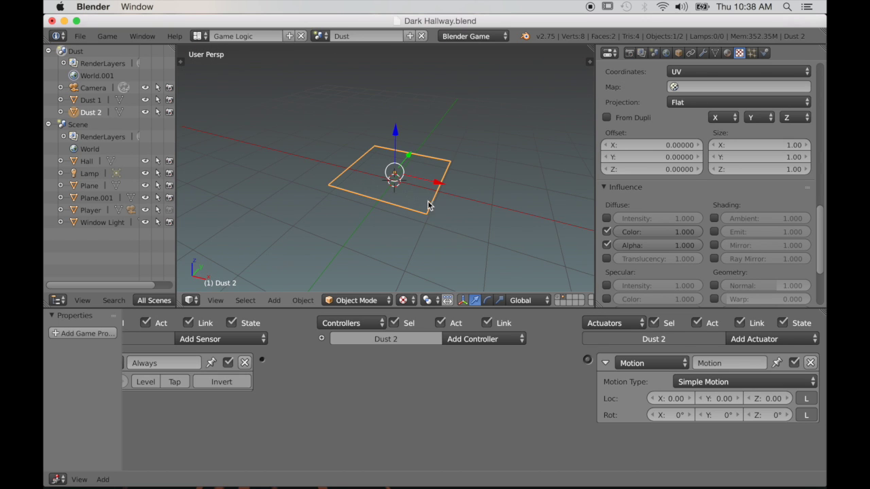
click(768, 399)
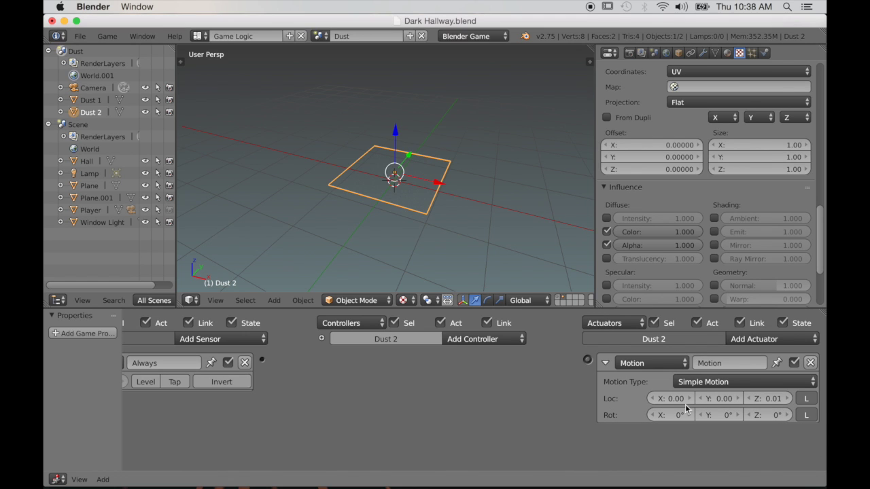
double_click(768, 414)
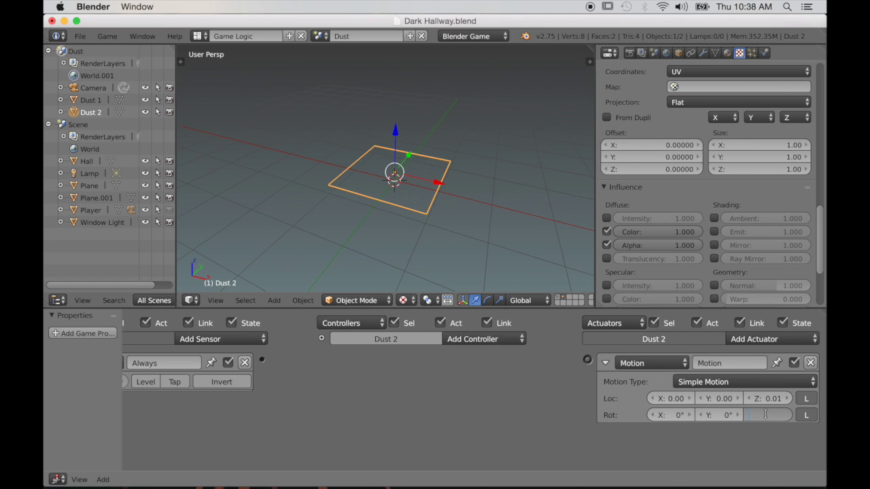
text(.2)
key(Return)
drag(271, 360, 587, 360)
- Add an Always sensor and a Motion actuator to the Dust 1 plane
click(401, 217)
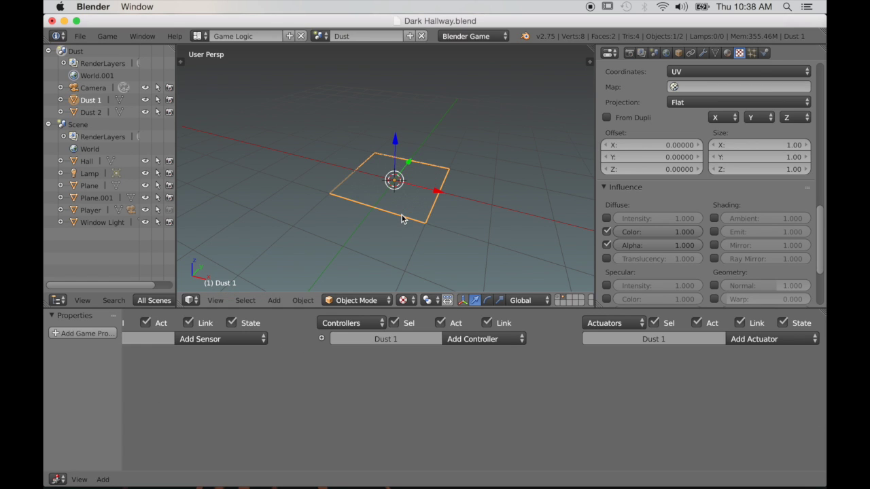
click(254, 337)
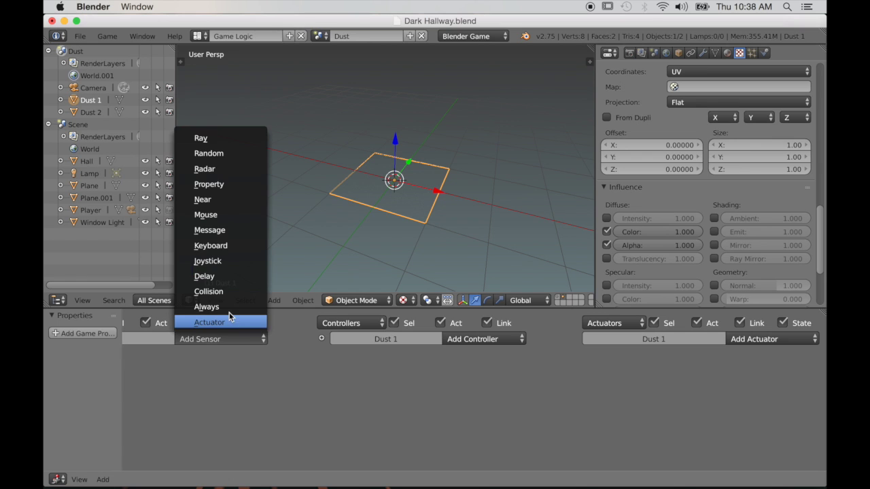
click(229, 307)
click(779, 340)
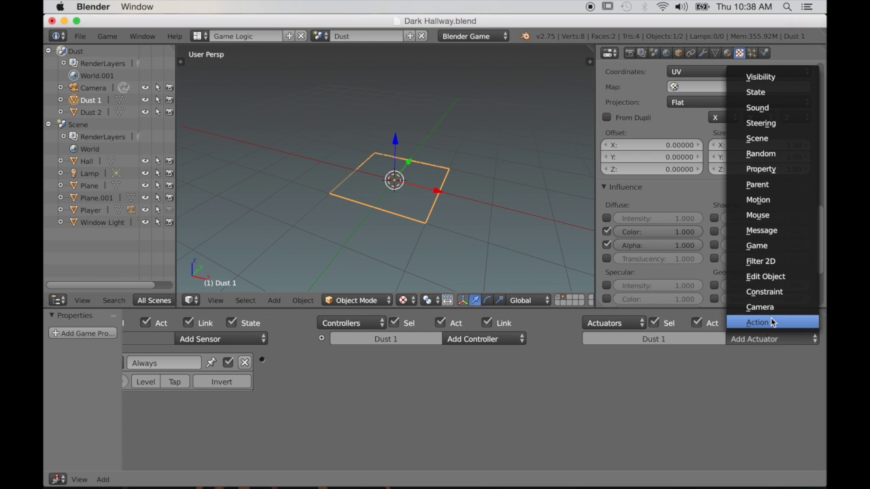
click(758, 201)
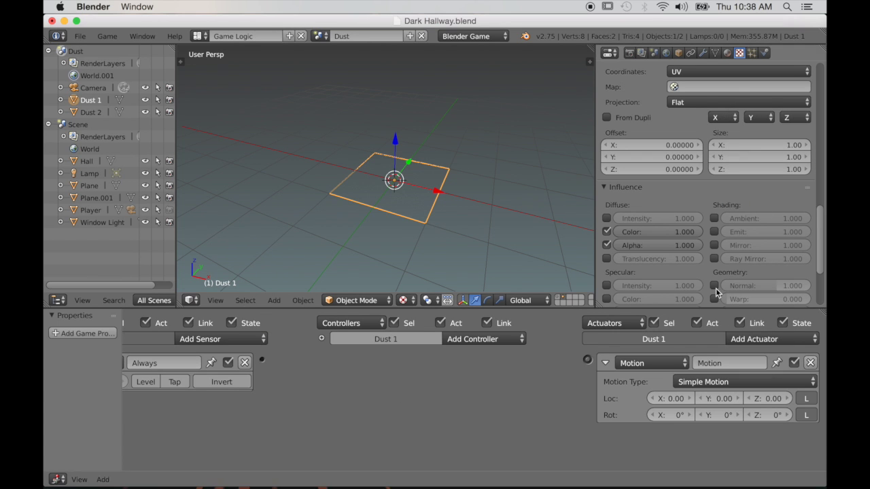
- Set Dust 1's Motion actuator to Loc Z 0.01 and Rot Z -0.2°, and link the Always sensor to it
click(777, 400)
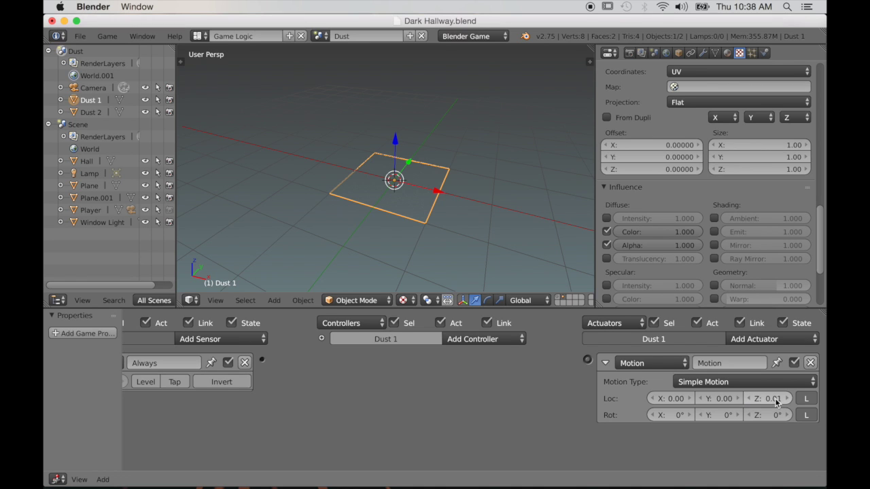
click(774, 415)
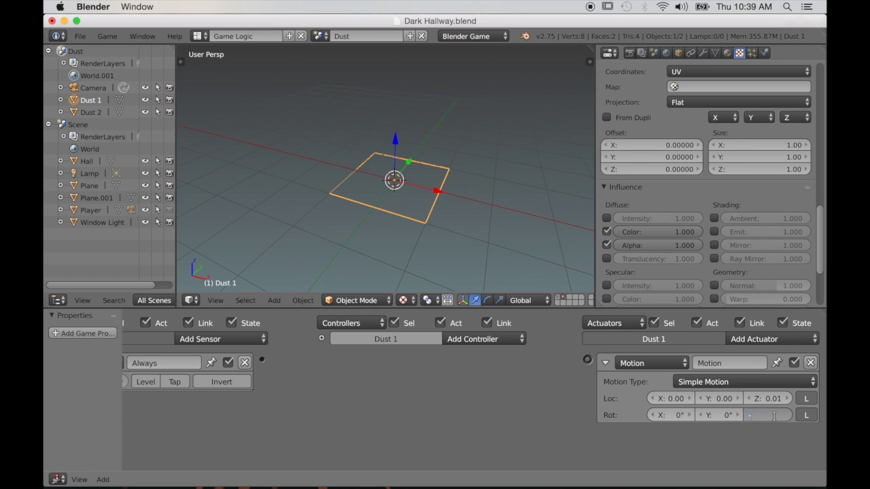
key(Return)
middle_drag(354, 265, 437, 180)
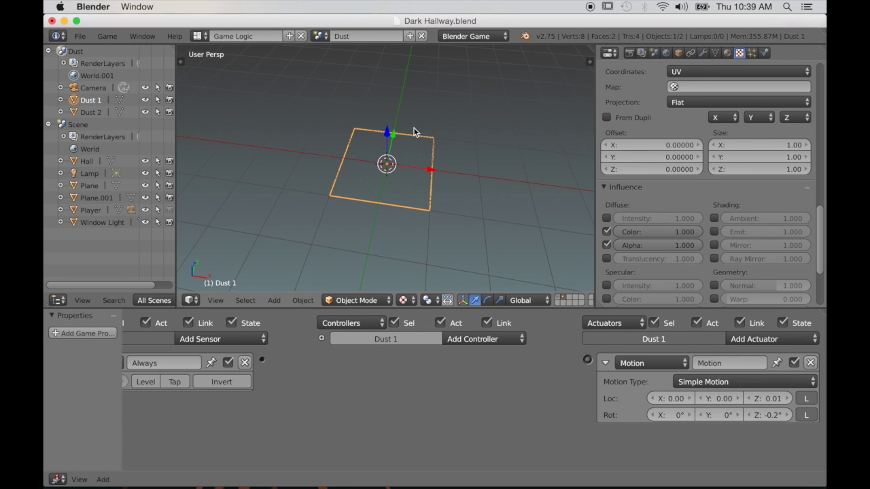
drag(264, 361, 587, 360)
- Run the game preview from a close view and a farther view to check the moving dust
scroll(488, 255, up, 6)
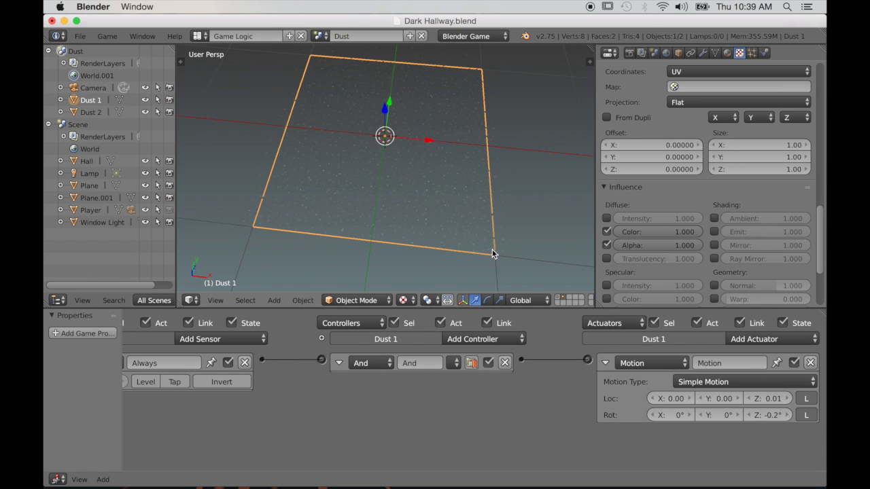
scroll(473, 272, up, 4)
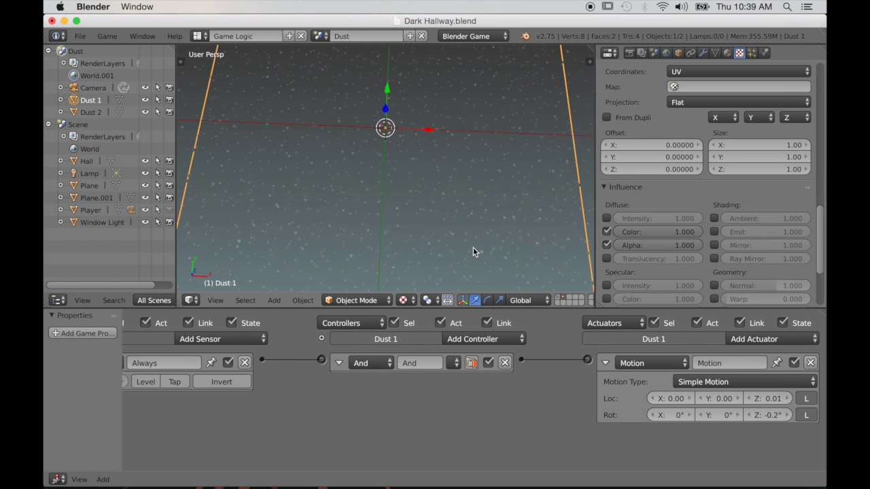
key(p)
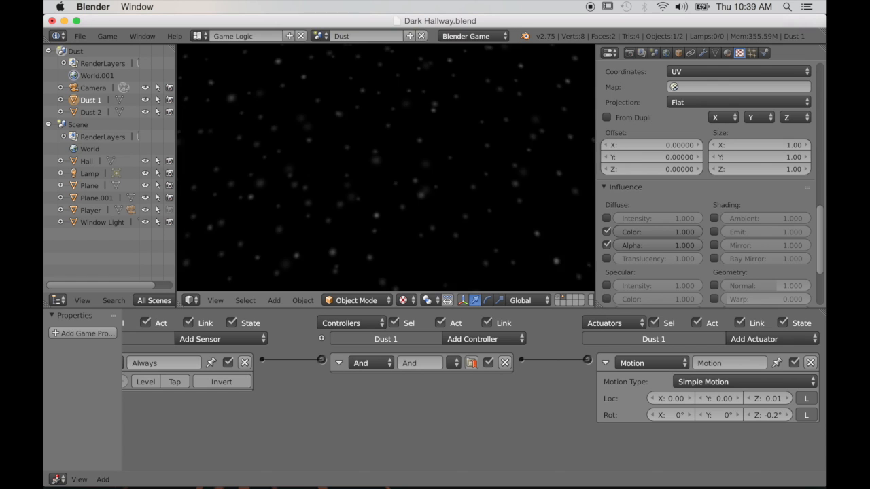
key(Escape)
scroll(472, 248, down, 3)
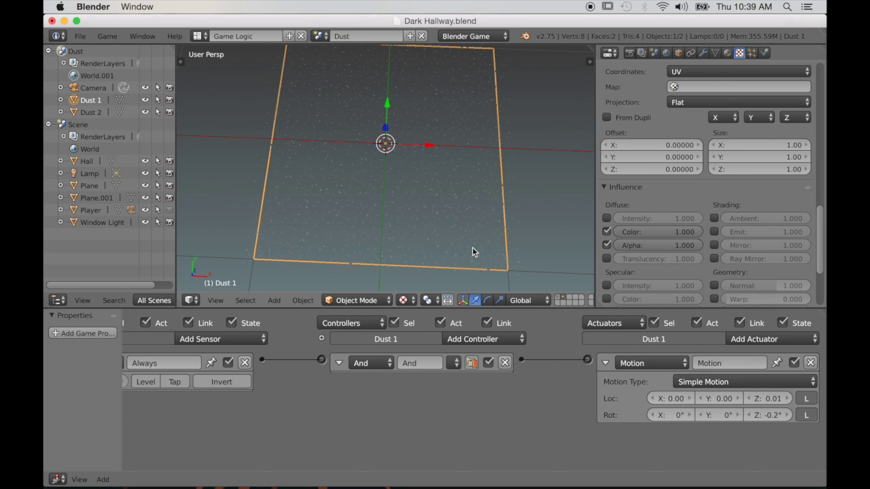
key(p)
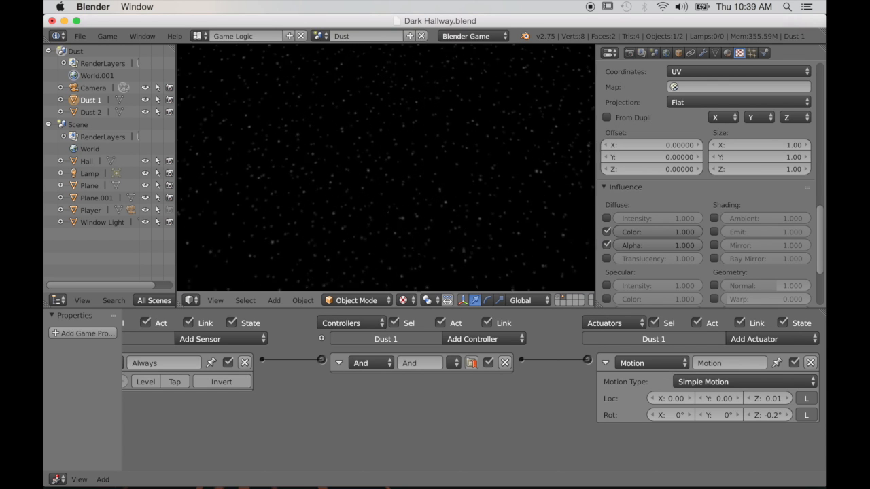
key(Escape)
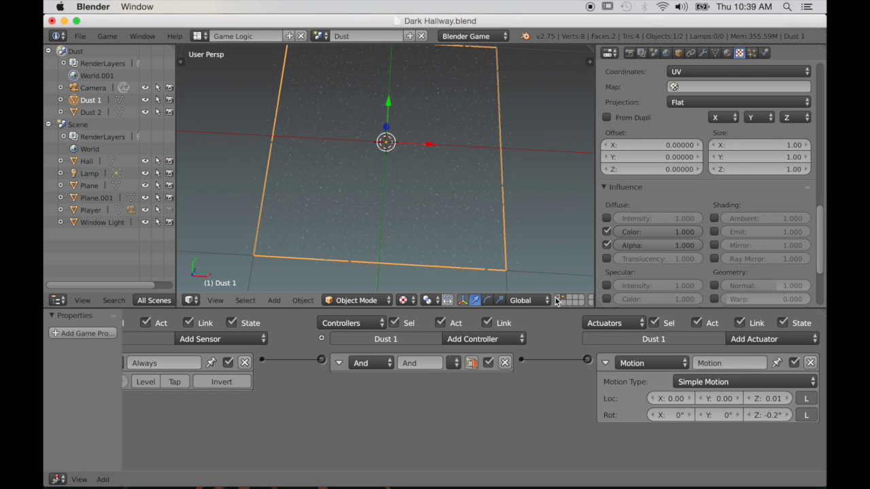
- Lower the texture's Alpha influence to about 0.25 on Dust 1 and 0.275 on Dust 2
drag(653, 245, 632, 245)
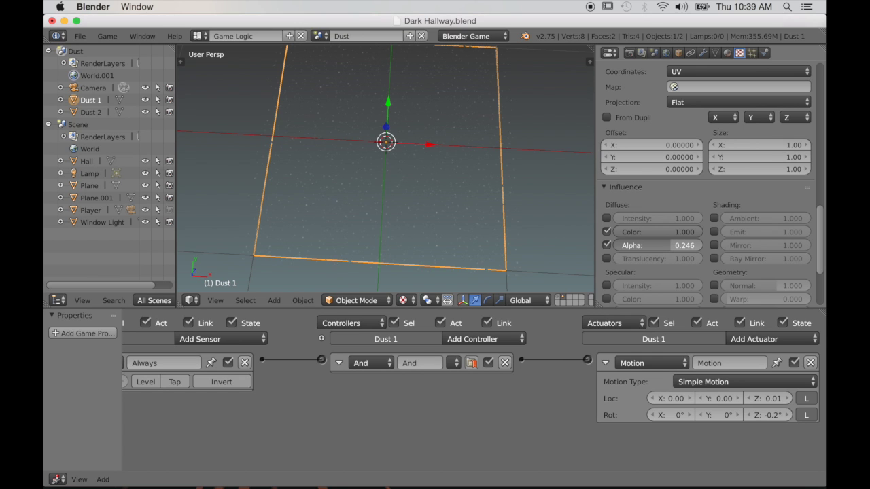
middle_drag(579, 247, 504, 232)
right_click(314, 242)
drag(699, 246, 673, 245)
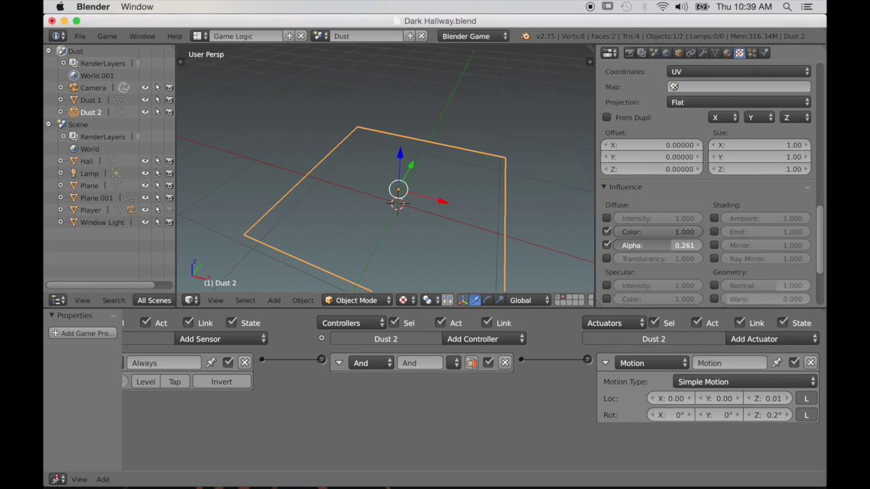
- Move the Dust 1 and Dust 2 planes to a hidden layer, leaving only the camera on the active one
scroll(379, 249, down, 5)
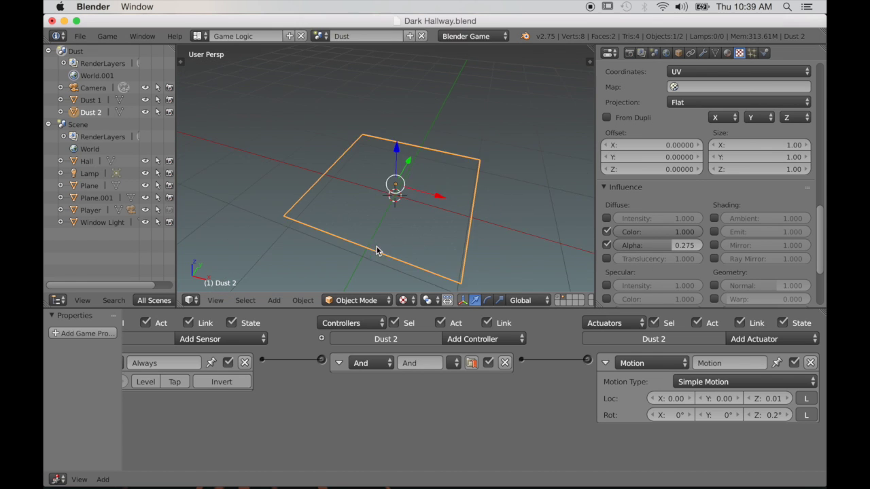
scroll(389, 258, up, 4)
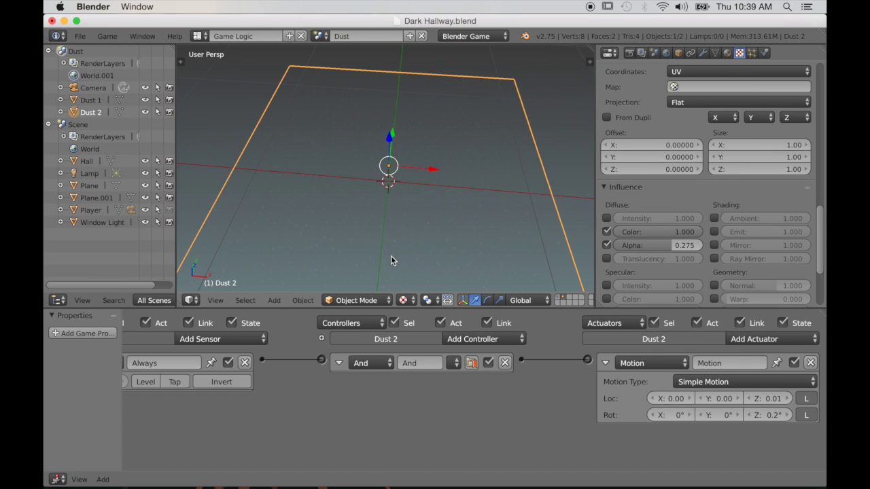
key(Delete)
scroll(435, 227, down, 5)
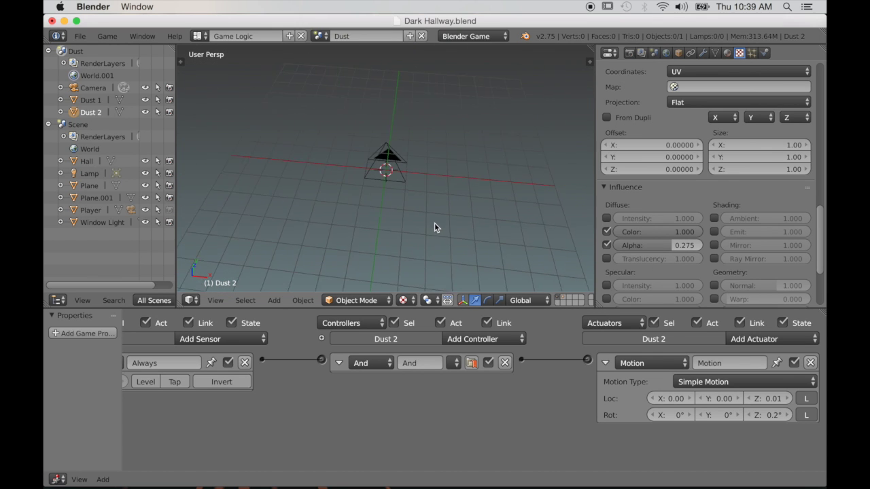
- Add a cube-shaped Empty to the Dust scene and move it straight down along Z below the camera
key(shift+a)
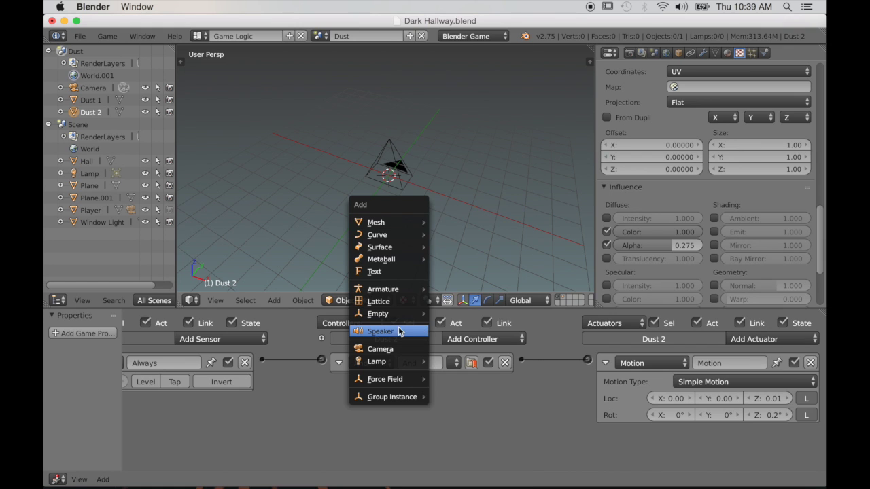
mouse_move(395, 316)
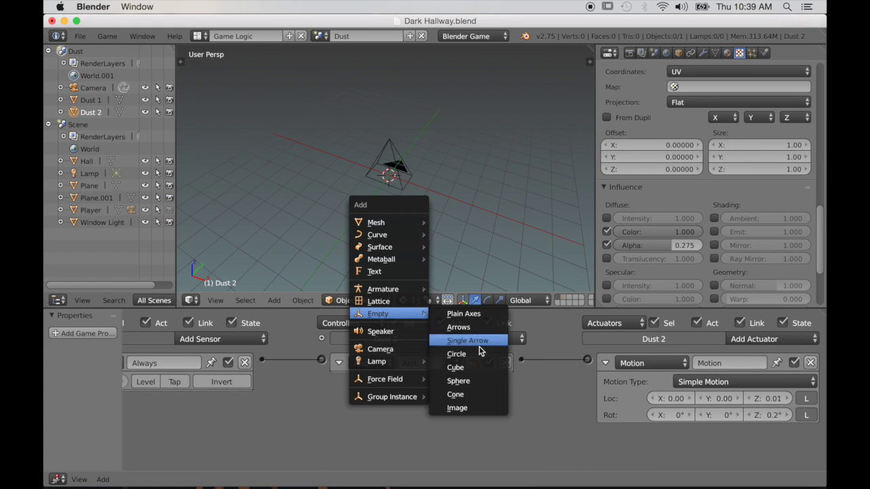
click(479, 368)
middle_drag(437, 257, 385, 170)
drag(392, 142, 401, 175)
scroll(413, 248, up, 3)
mouse_move(413, 248)
middle_down()
mouse_move(435, 251)
mouse_move(410, 239)
middle_up()
drag(387, 231, 386, 225)
scroll(418, 246, down, 4)
mouse_move(417, 245)
middle_down()
mouse_move(423, 234)
mouse_move(407, 252)
middle_up()
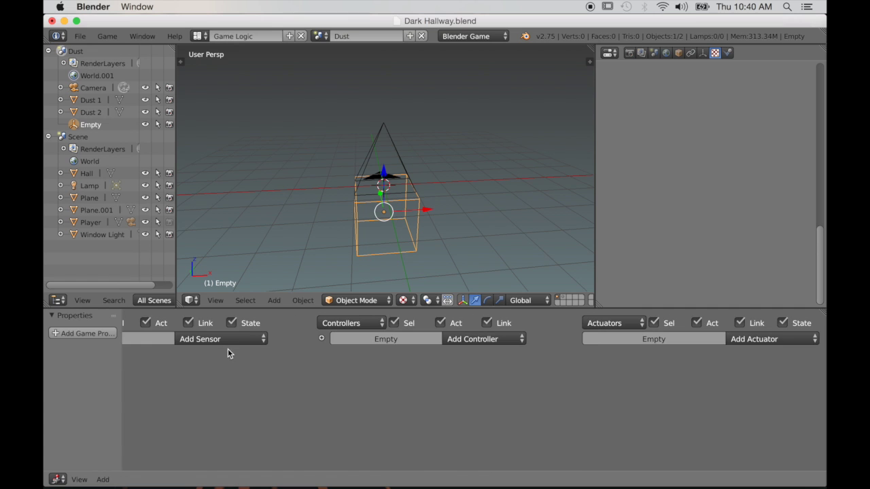
- Add two Random sensors to the Empty
scroll(231, 350, down, 2)
scroll(284, 345, up, 3)
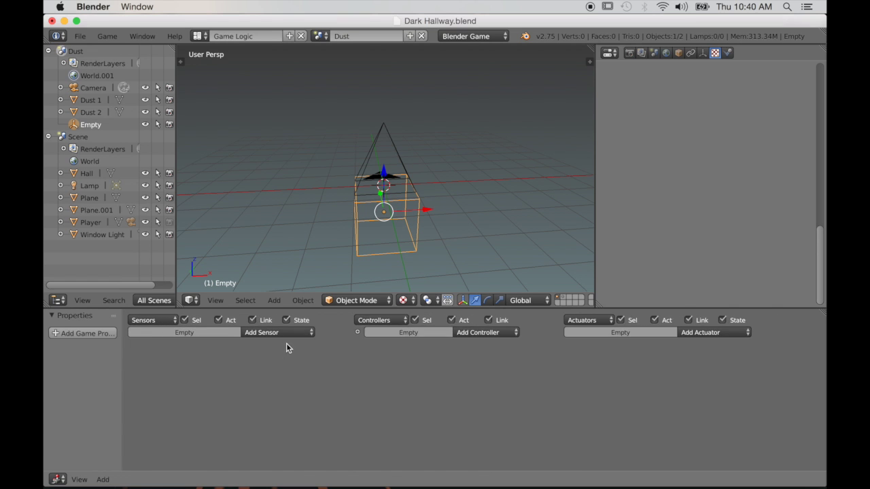
click(280, 338)
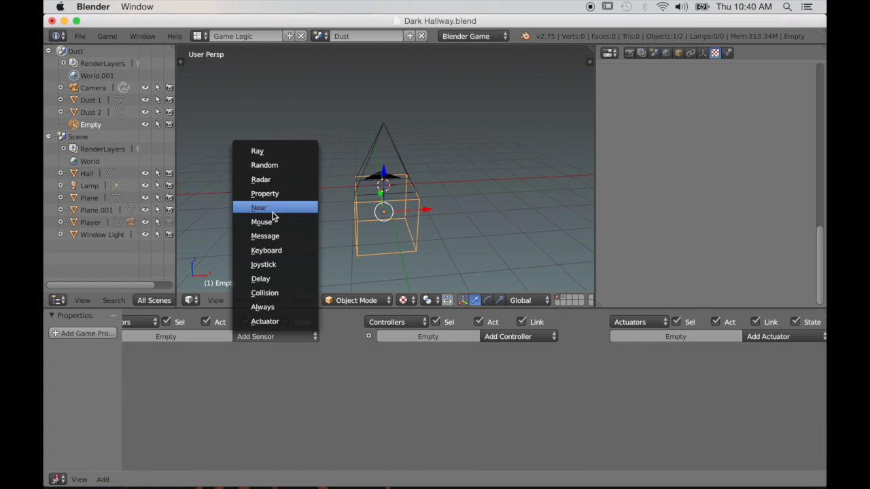
click(267, 165)
click(295, 335)
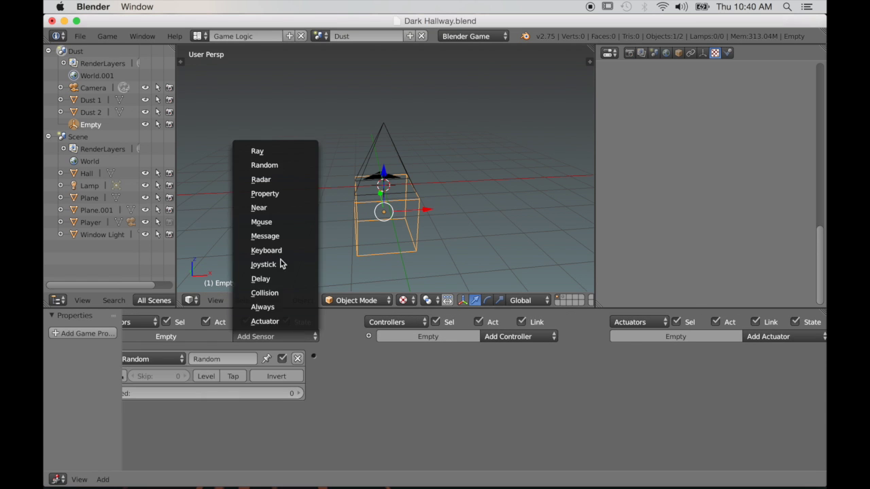
click(274, 164)
- Enable true level triggering on both Random sensors and set Skip to 40 on the first and 38 on the second
scroll(241, 358, down, 2)
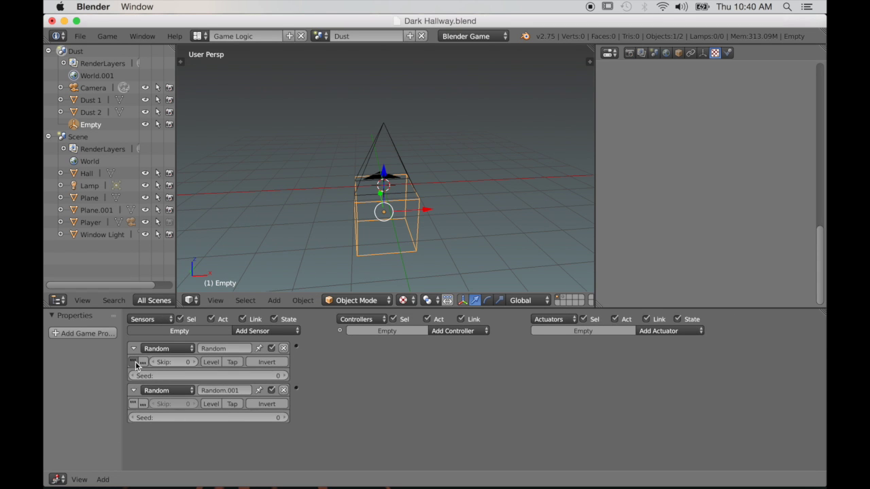
click(174, 362)
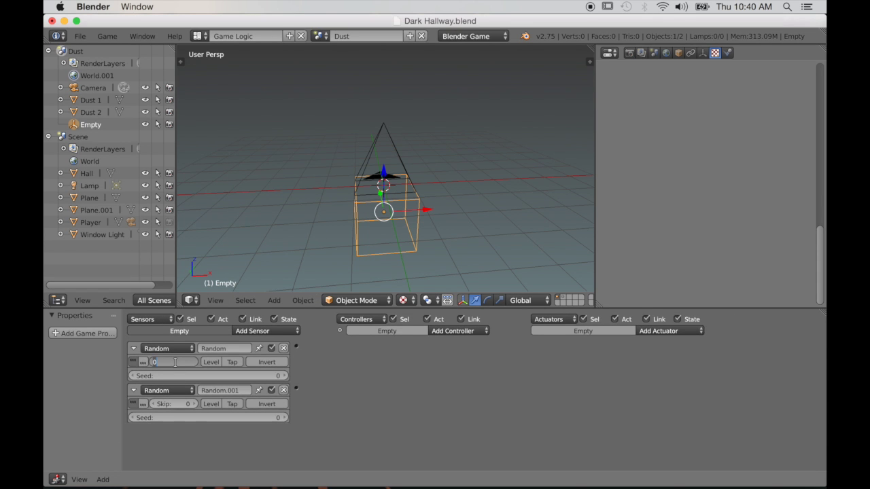
text(40)
click(161, 403)
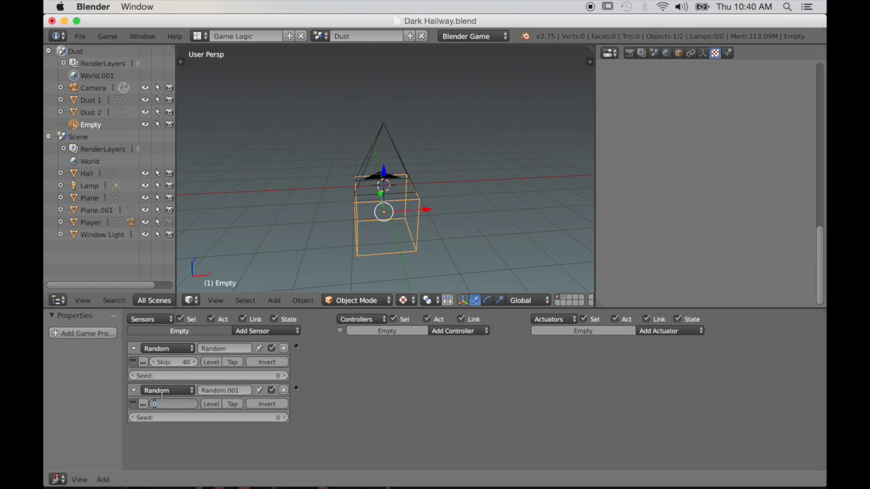
text(38)
key(Return)
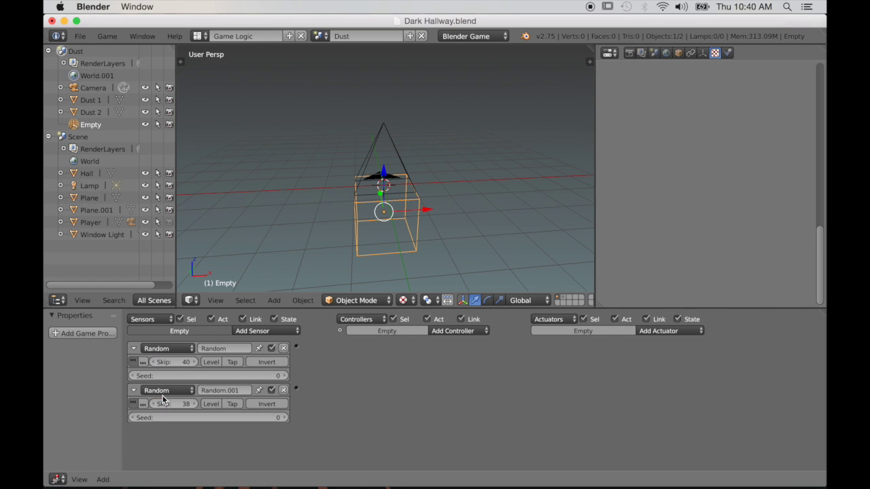
- Add two Edit Object actuators to the Empty and link each Random sensor to its own actuator
click(674, 332)
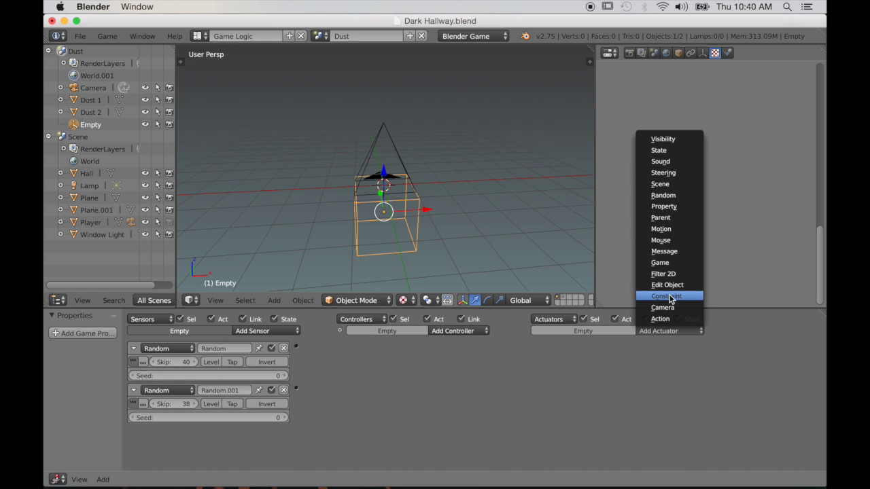
click(667, 286)
click(670, 332)
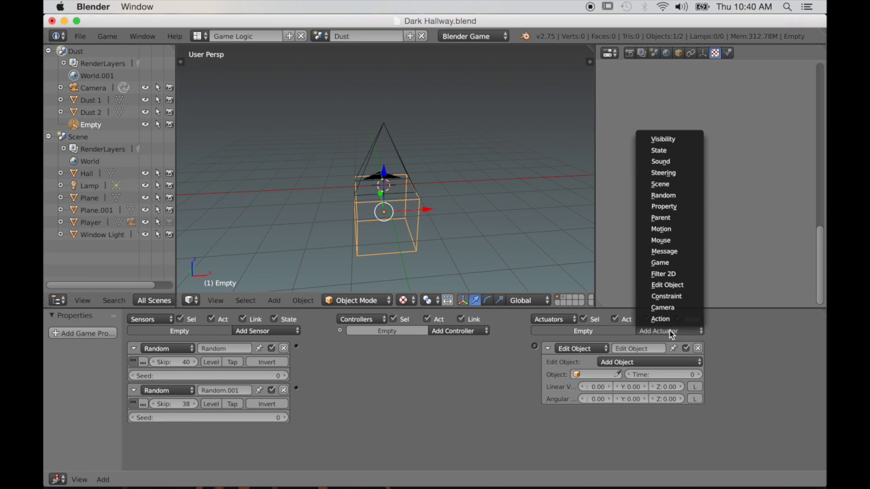
click(677, 286)
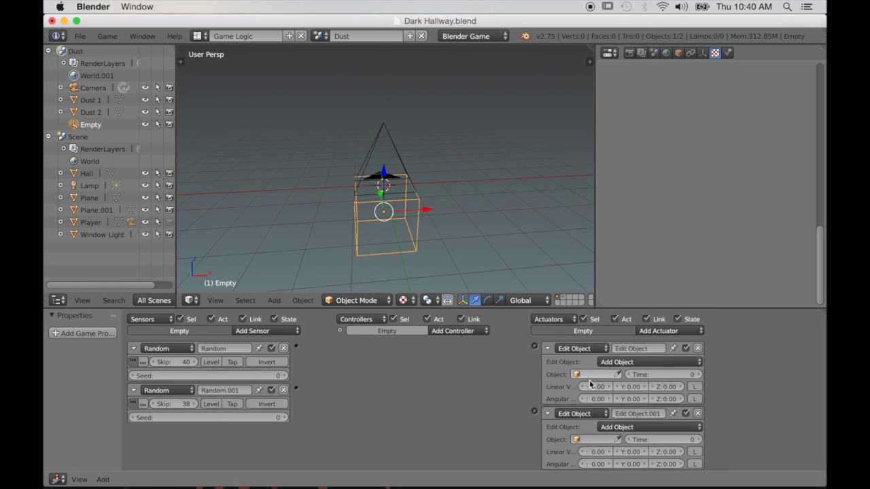
drag(297, 347, 534, 348)
drag(296, 388, 535, 411)
scroll(652, 399, down, 1)
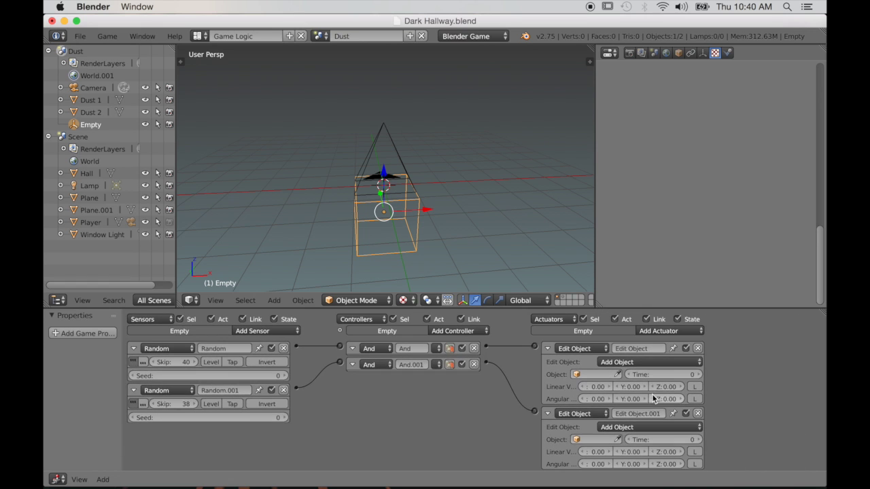
- Choose Dust 1 as the object to add in the first Edit Object actuator and Dust 2 in the second
click(589, 375)
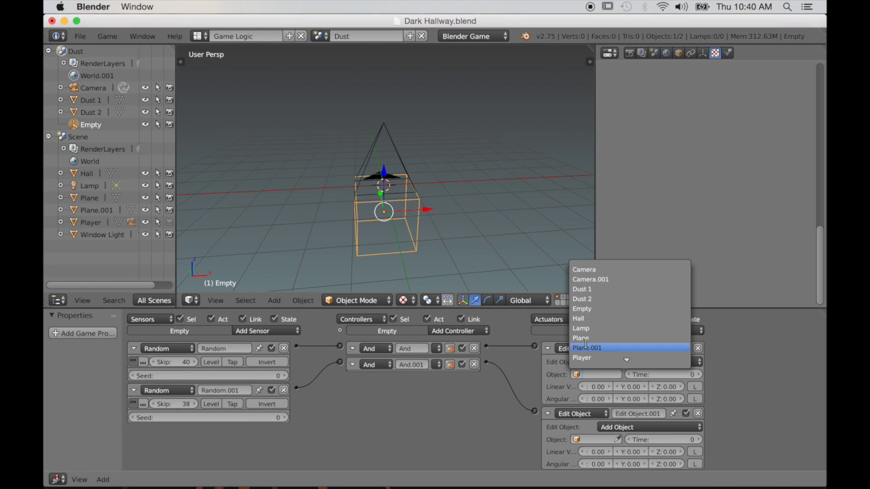
click(598, 296)
click(606, 440)
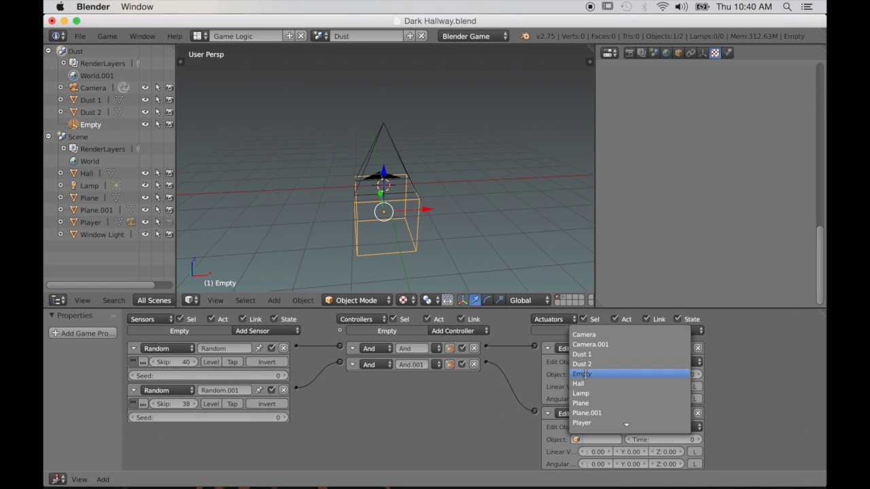
click(608, 363)
scroll(680, 441, down, 1)
scroll(680, 439, up, 1)
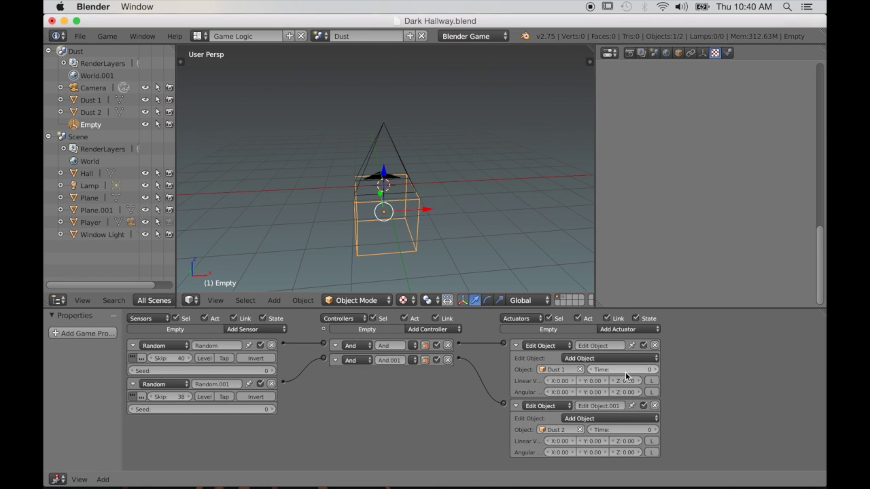
- Set the Time to 300 in both of the Empty's Edit Object actuators
click(598, 371)
key(Return)
click(615, 430)
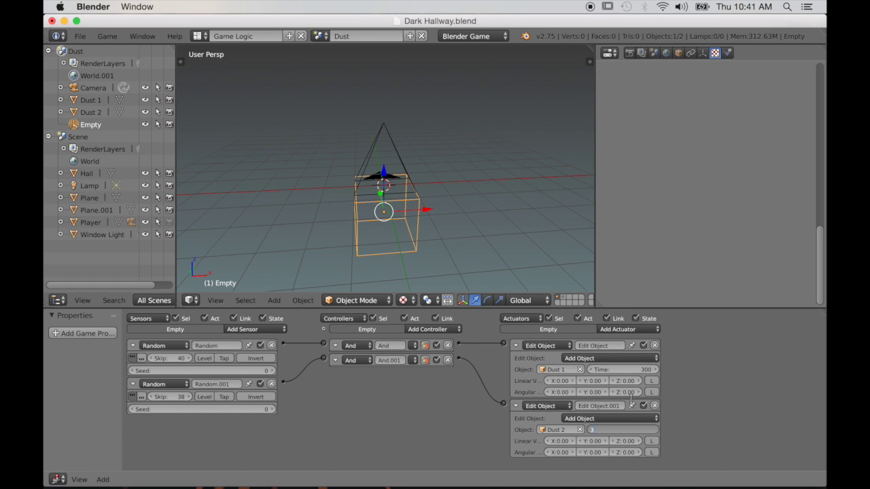
key(Return)
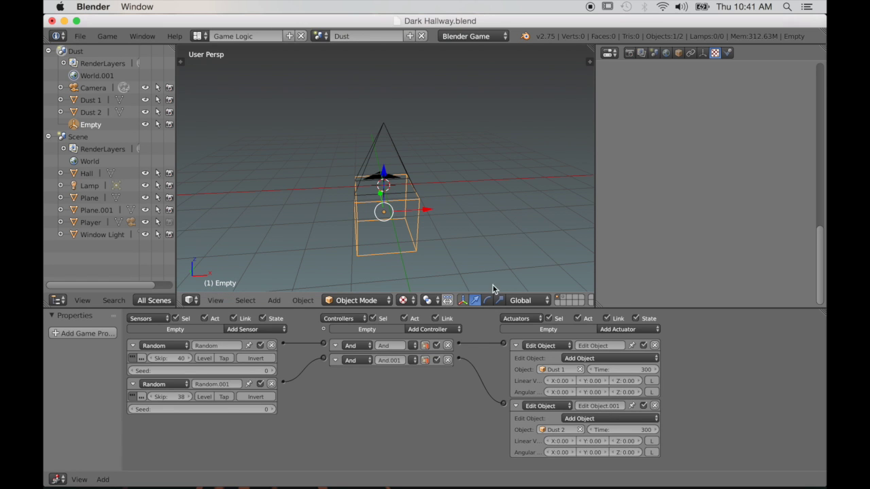
- Test-run the Dust scene from the camera view to check the spawned dust, and stop the game
key(KP_0)
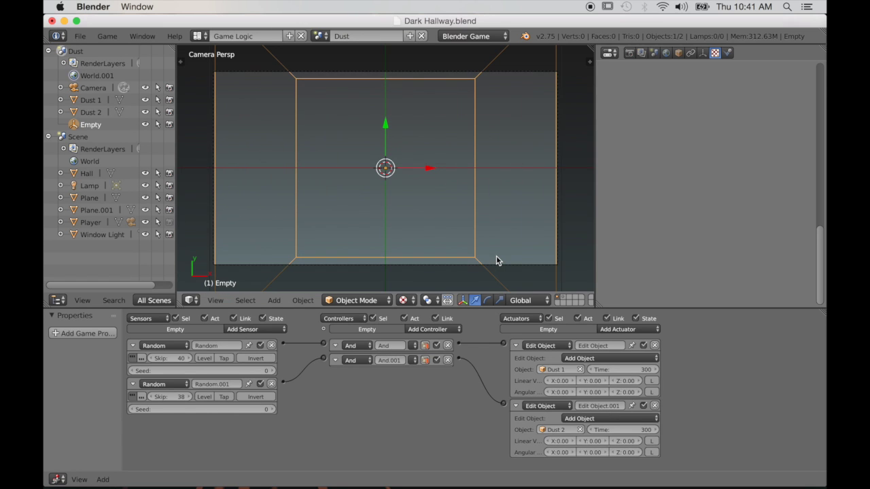
key(p)
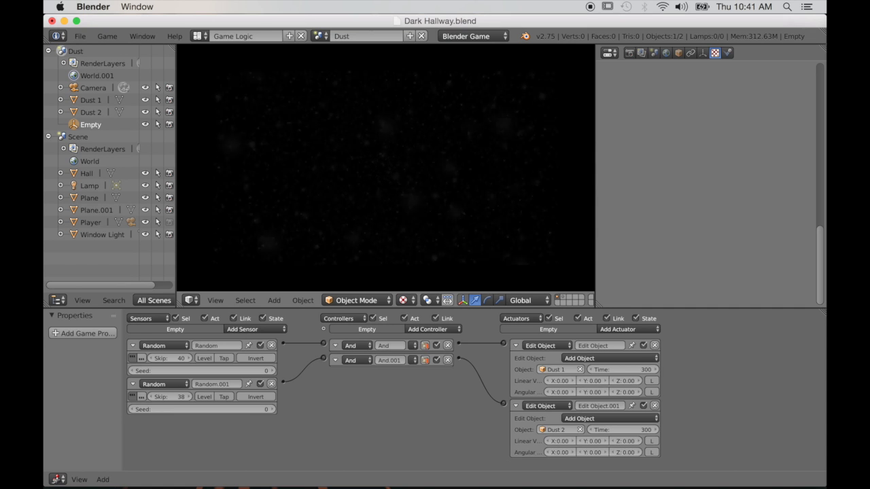
key(Escape)
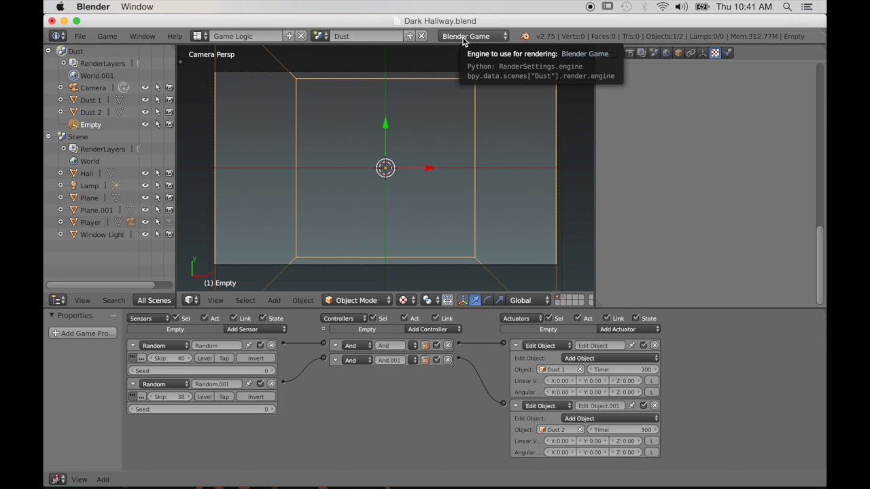
- Switch to the main scene named Scene and add a Scene actuator to the player's camera
click(319, 36)
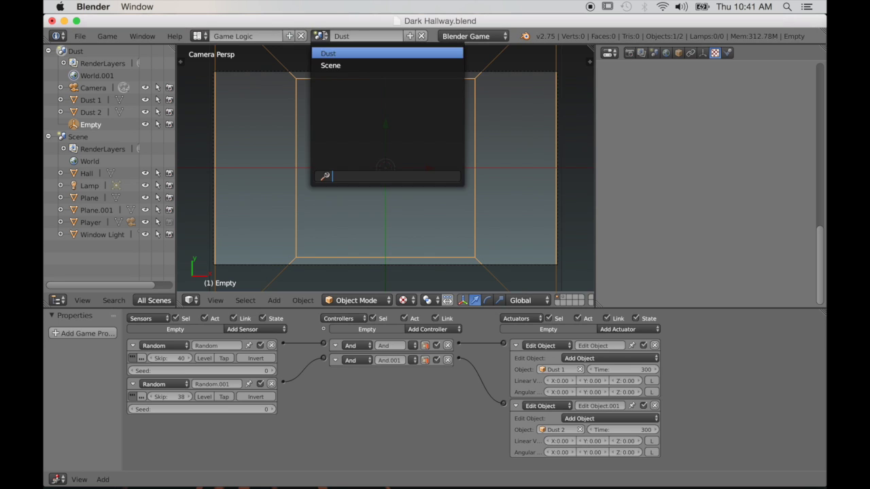
click(326, 64)
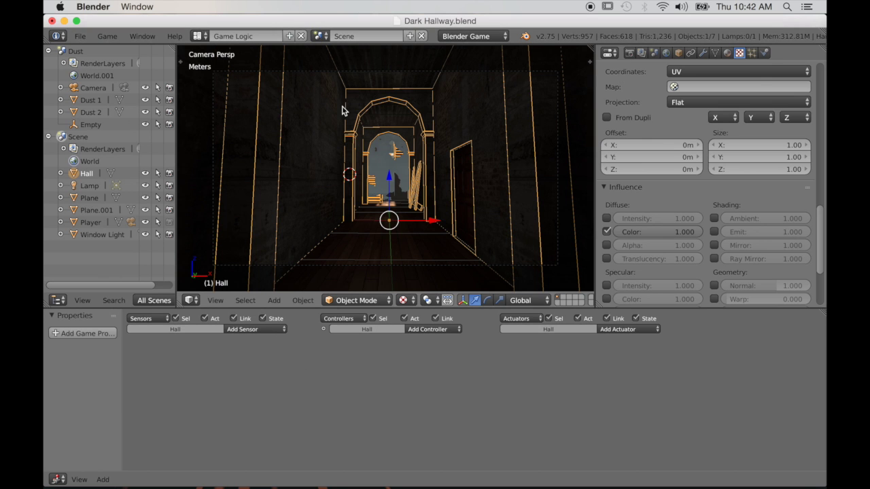
right_click(465, 265)
click(654, 330)
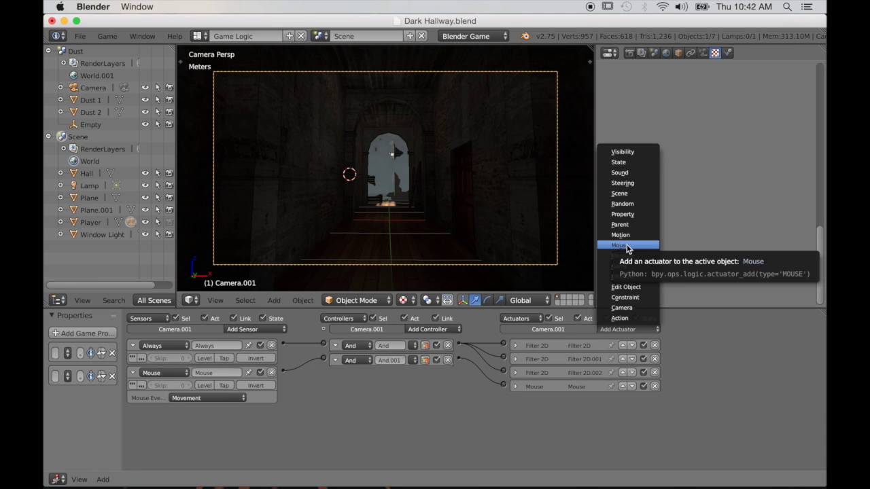
click(626, 197)
- Make the Scene actuator add Dust as an overlay scene through the Always sensor's And controller, and run the game
click(588, 413)
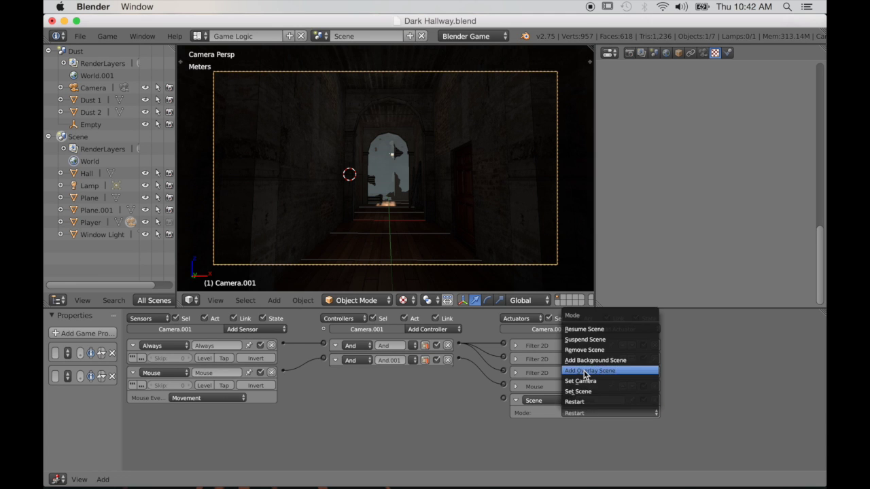
click(594, 373)
click(587, 424)
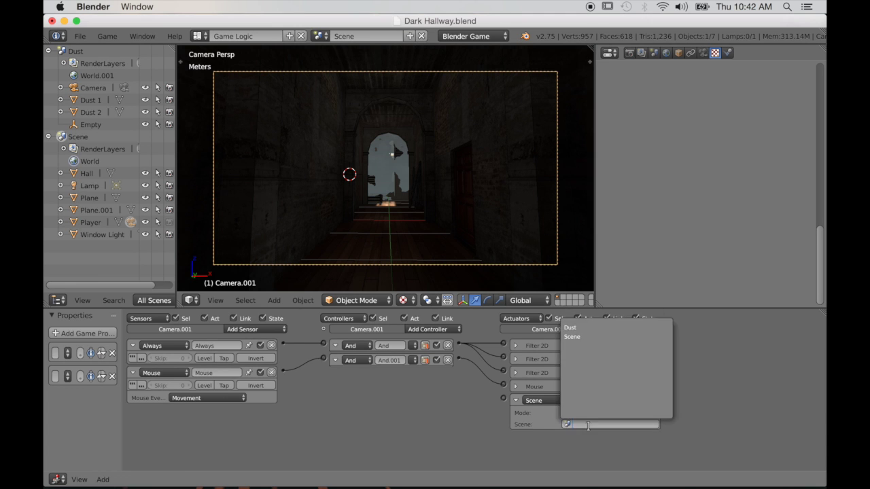
click(571, 328)
drag(459, 345, 503, 401)
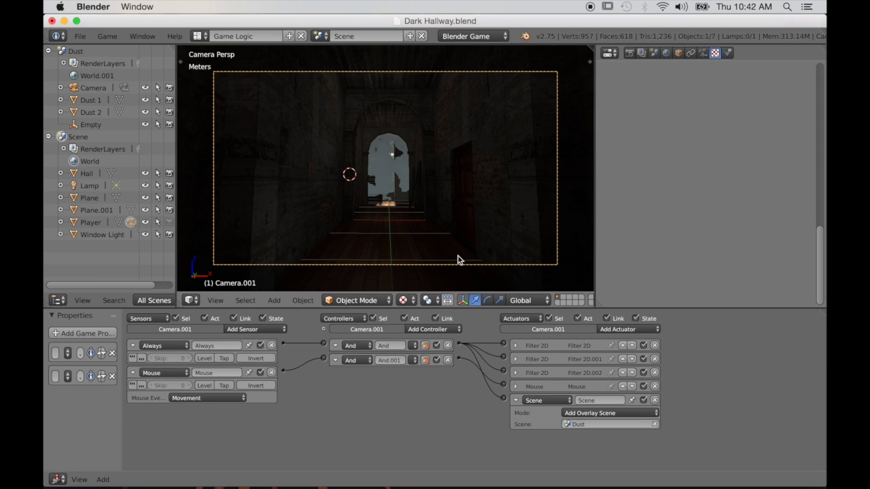
key(p)
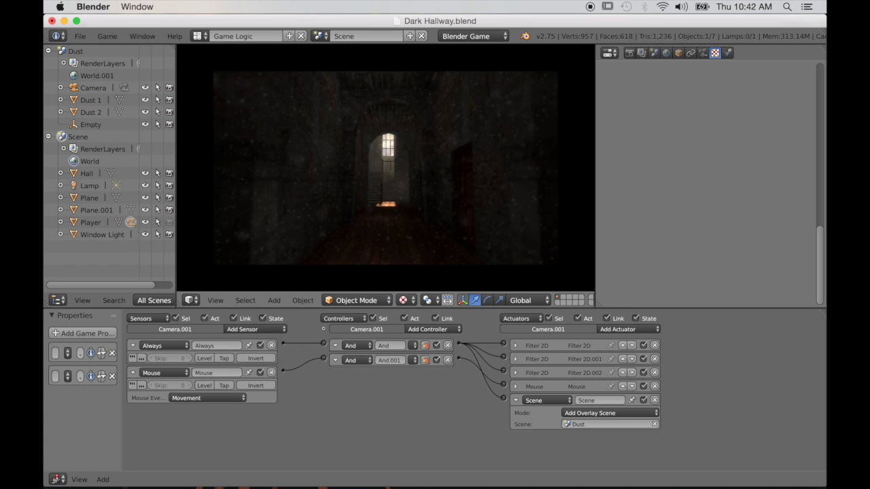